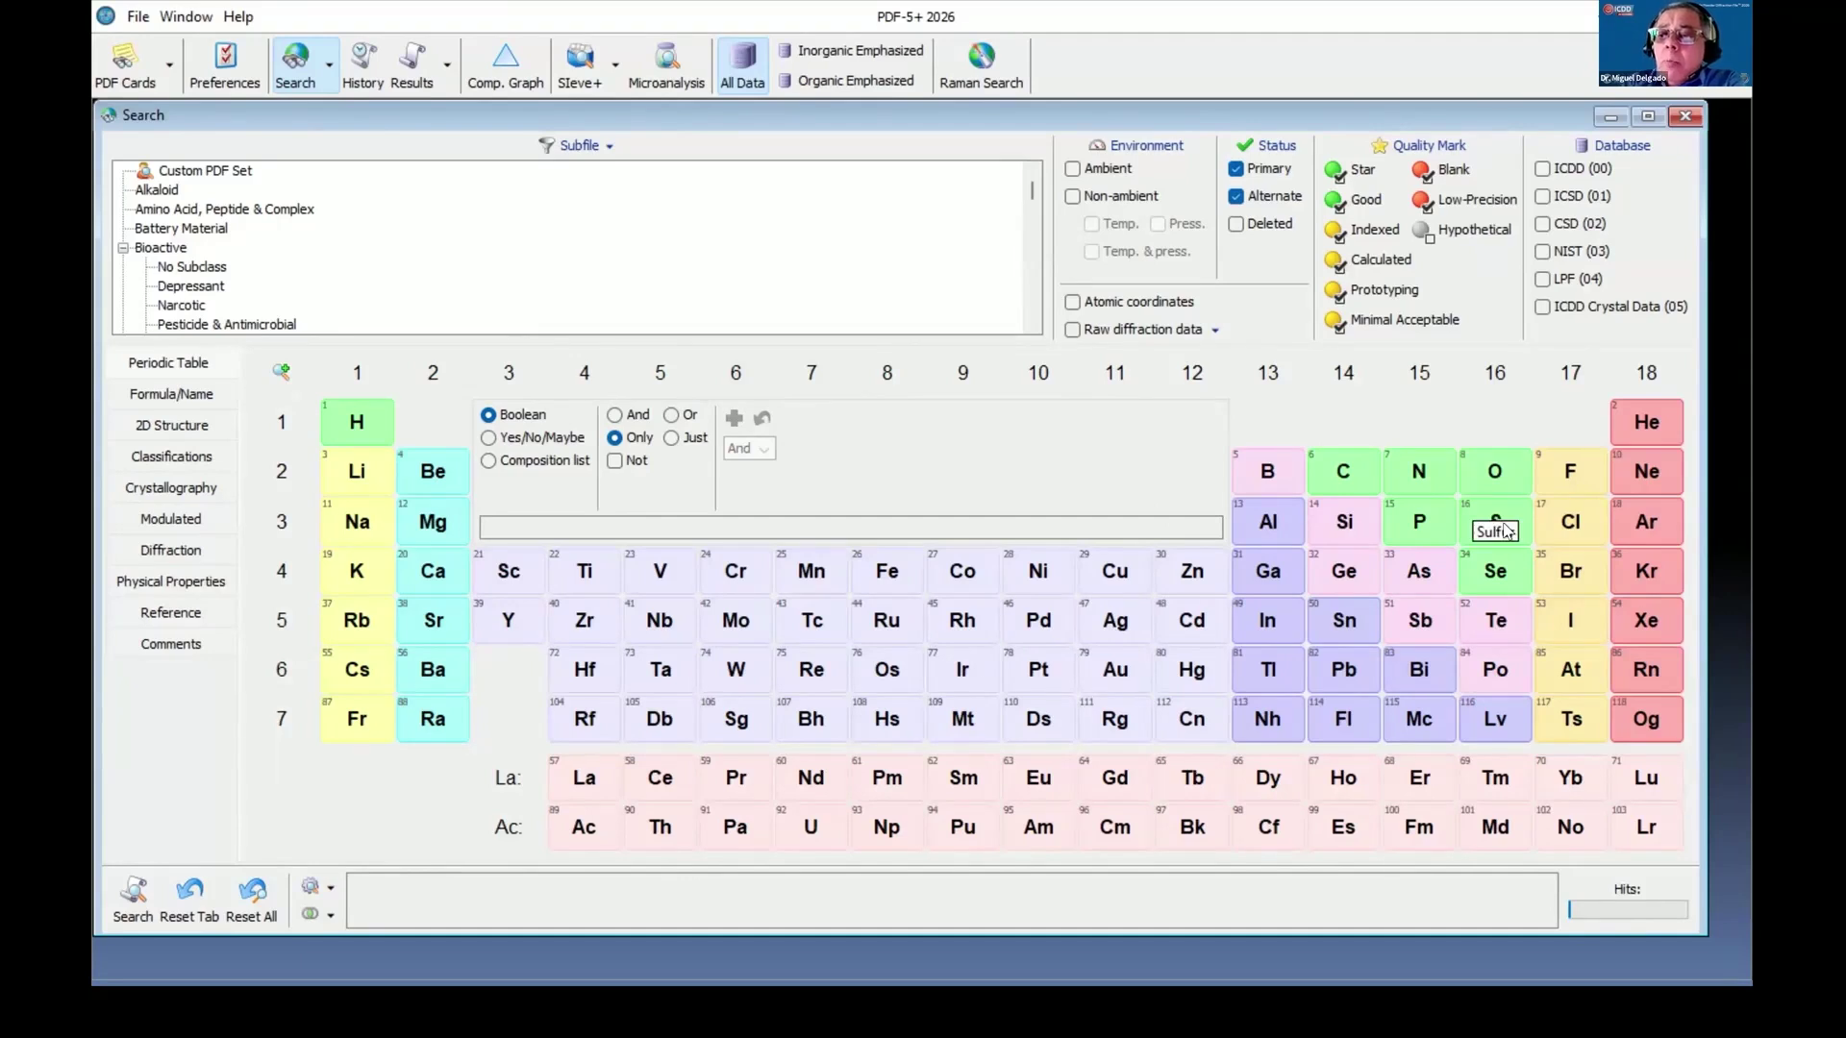
Search for ambient-environment entries containing only sulfur and selenium.
click(1503, 529)
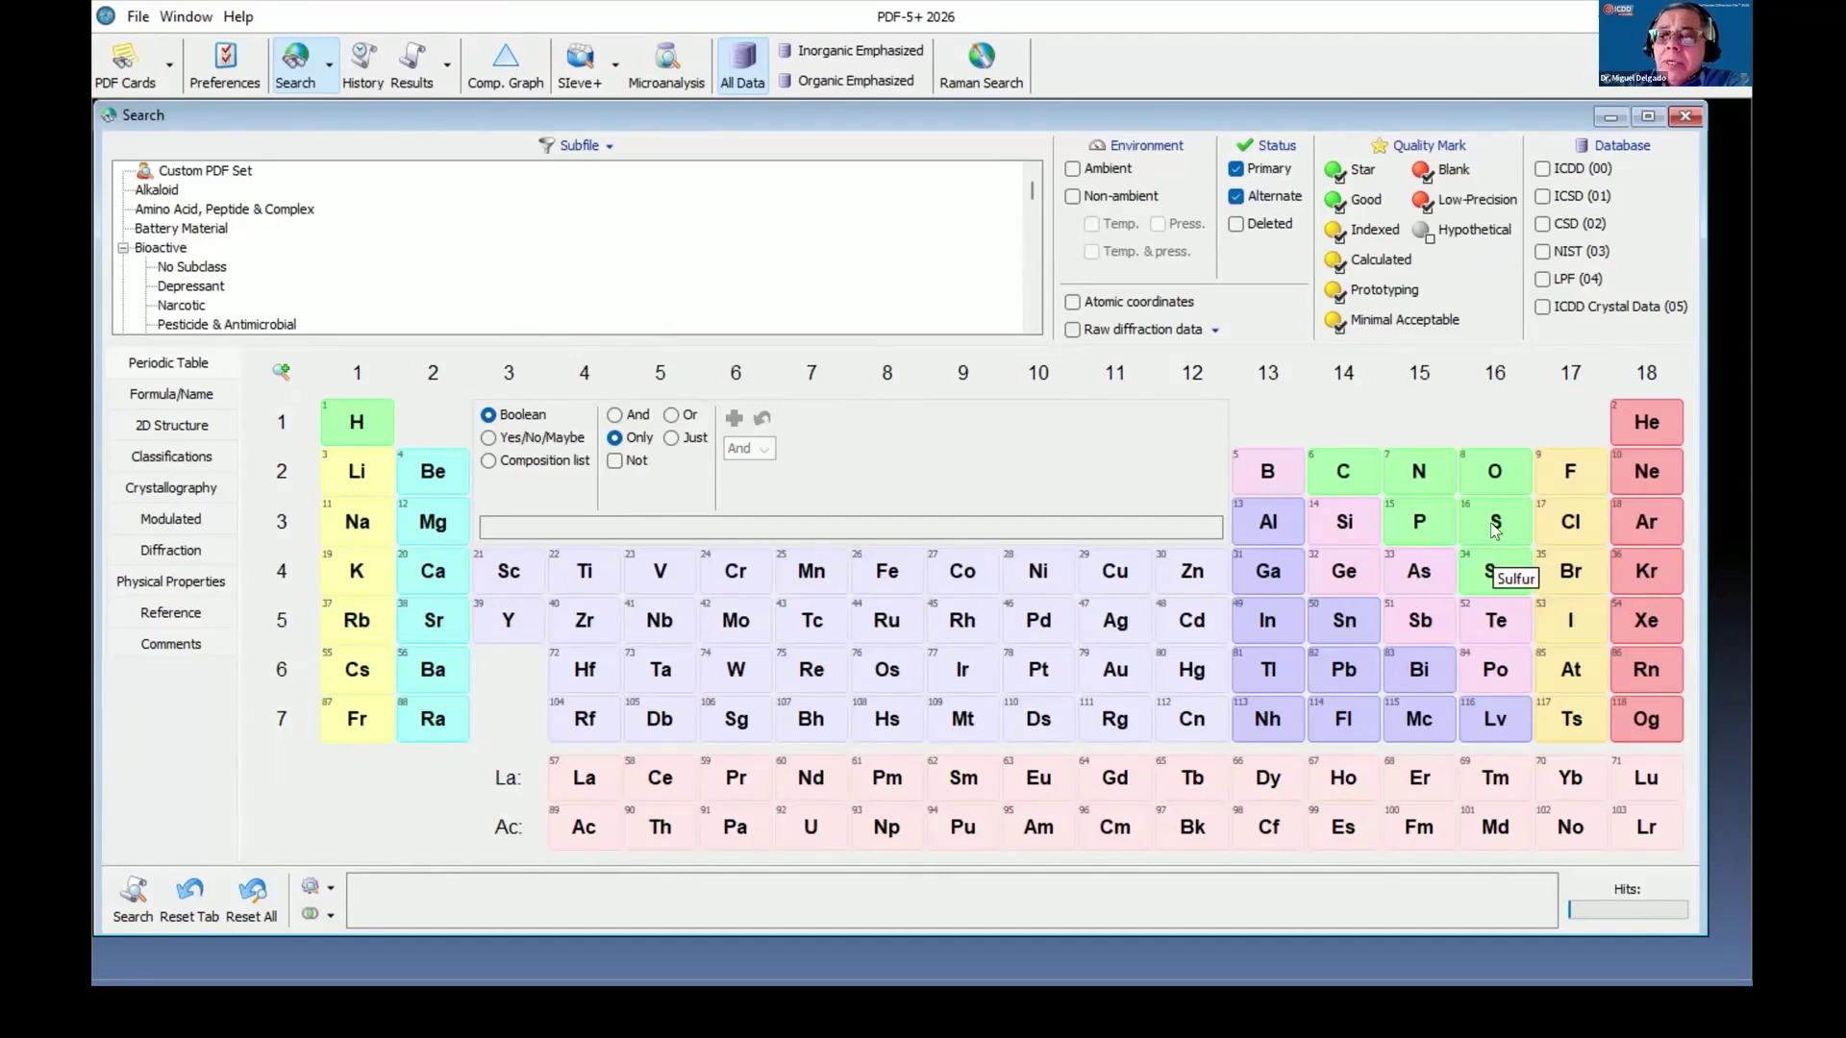
click(1494, 575)
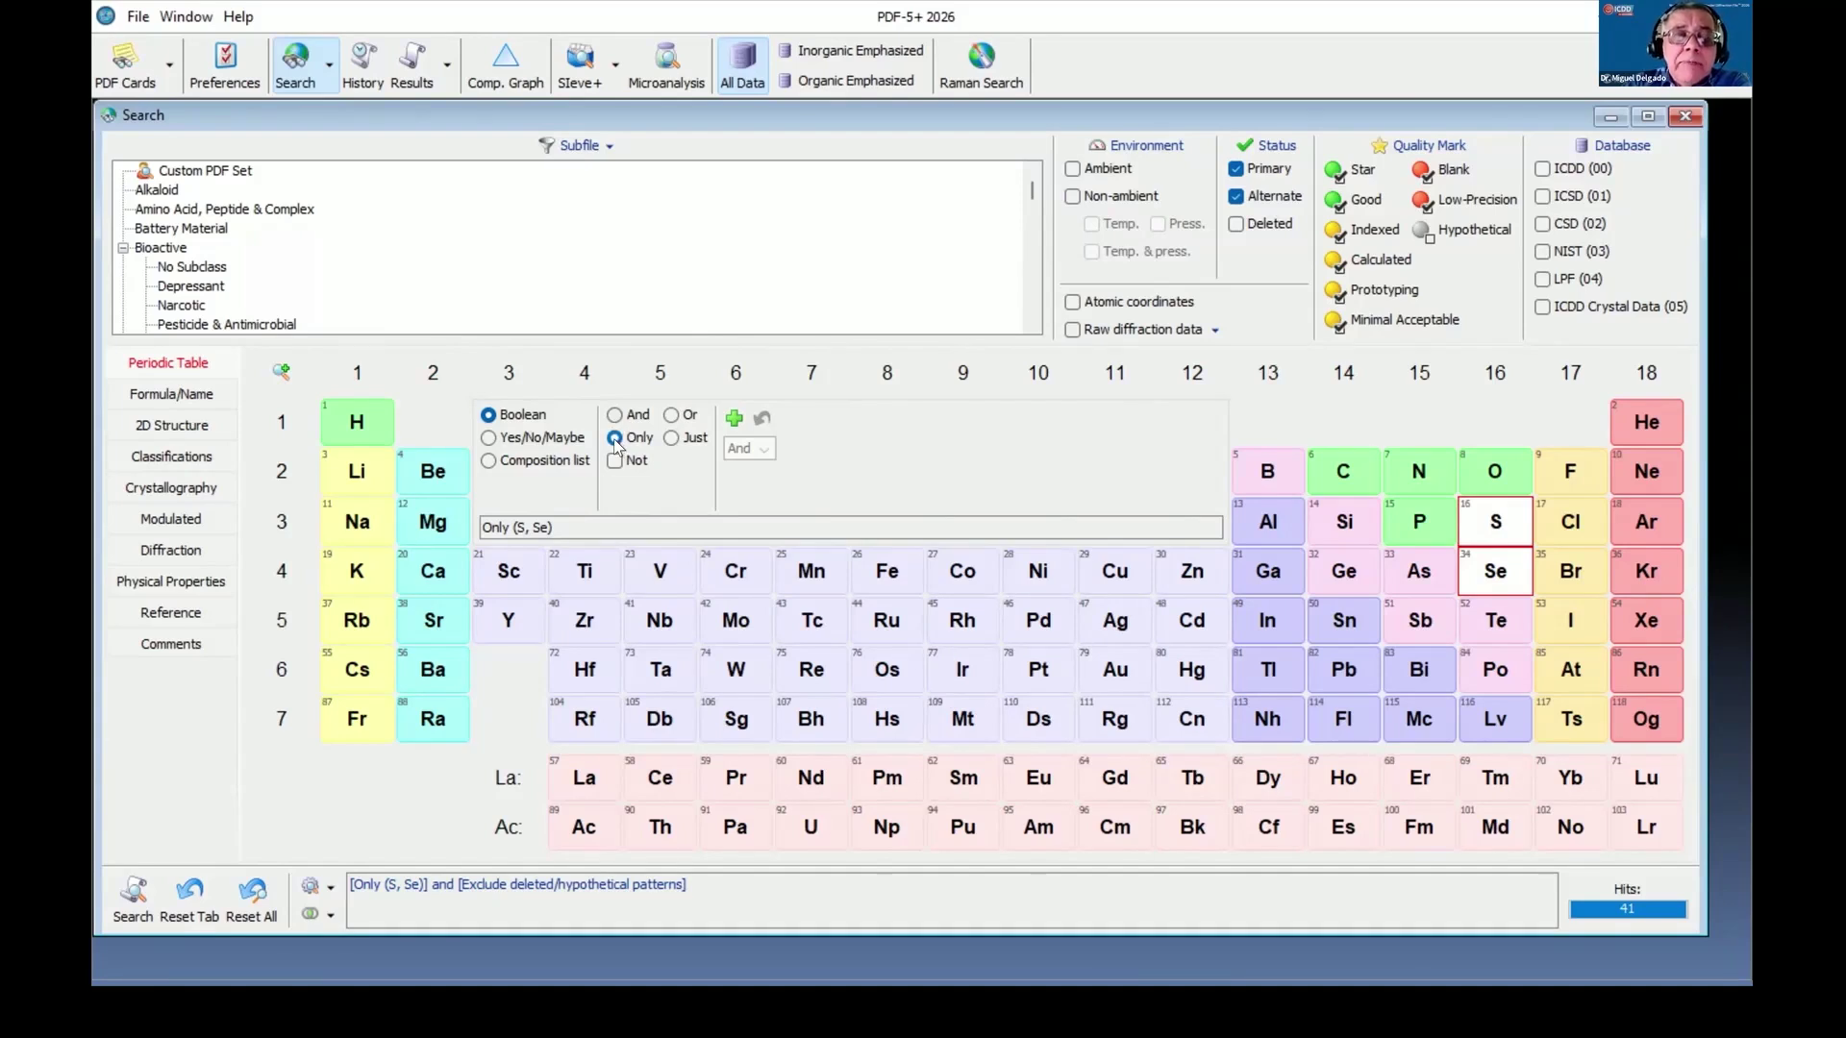
click(1073, 169)
click(133, 899)
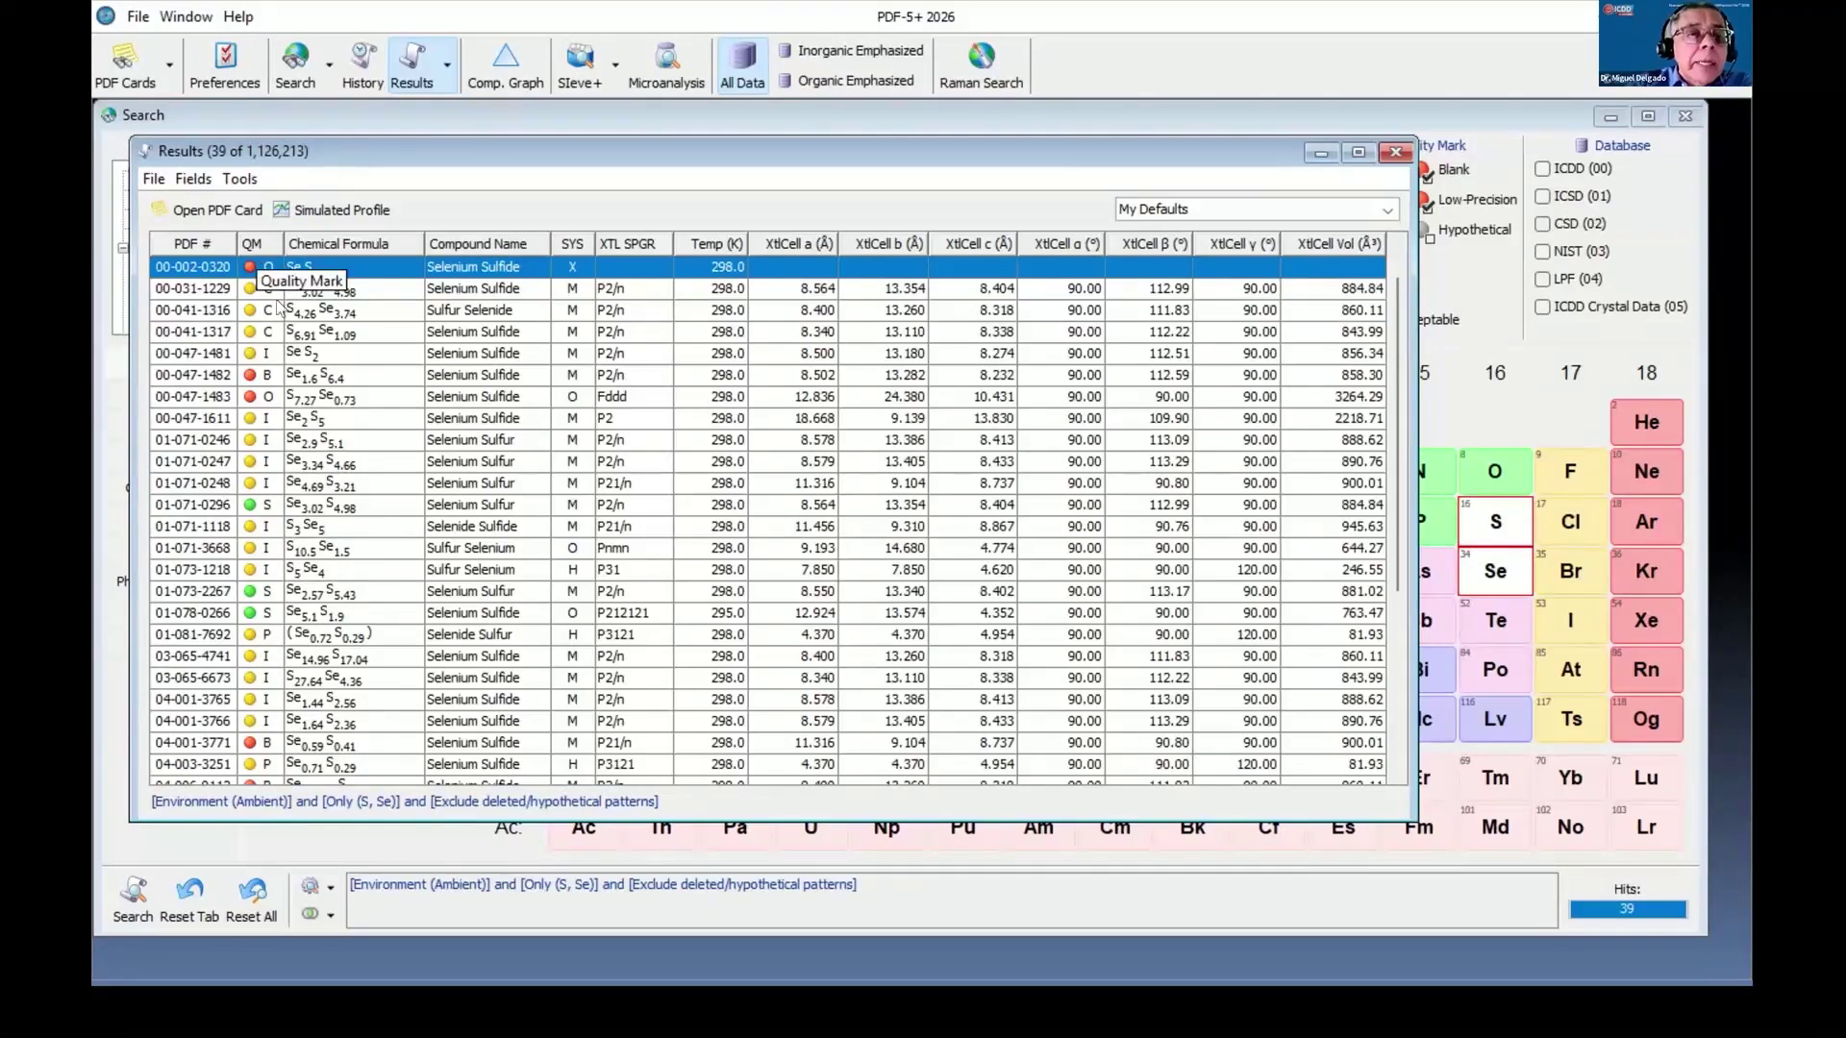
Open the PDF card of the Selenium Sulfur entry 01-071-0296 and show its structure data.
click(268, 508)
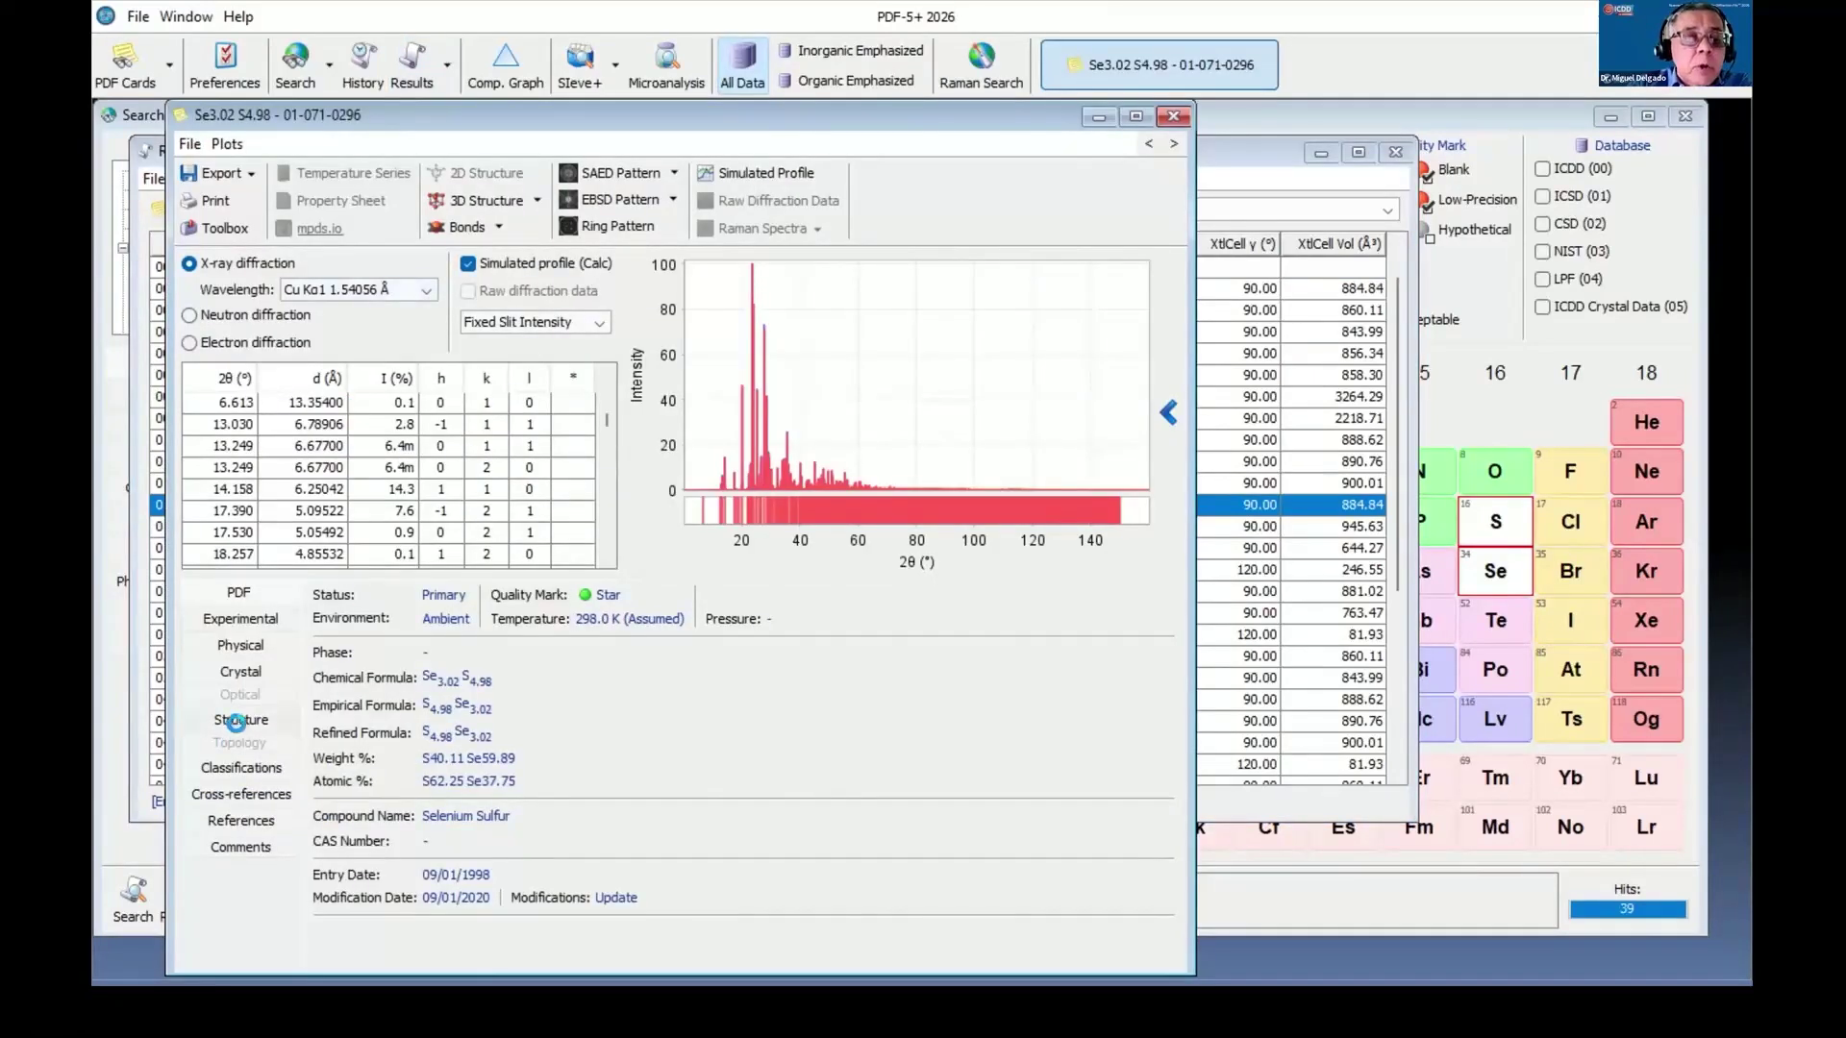
click(236, 722)
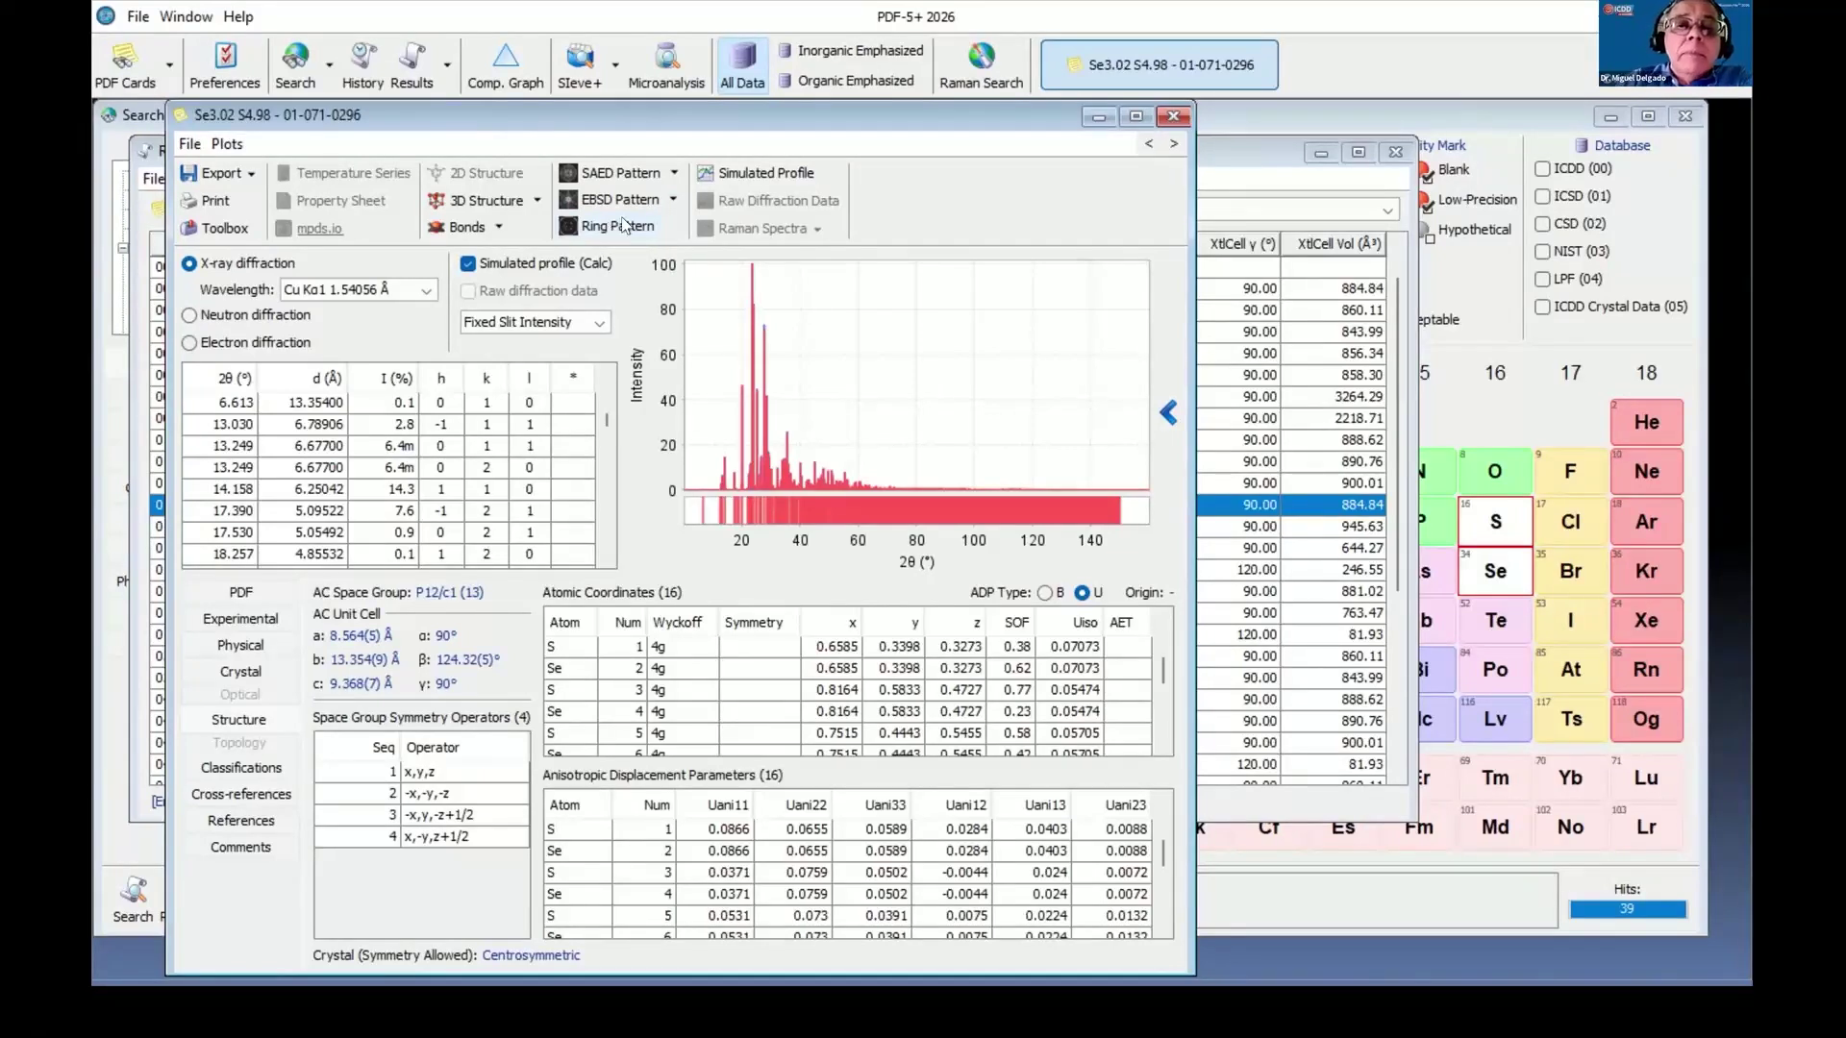
Open the entry's 3D structure, show thermal ellipsoids and maximize the structure window.
click(462, 204)
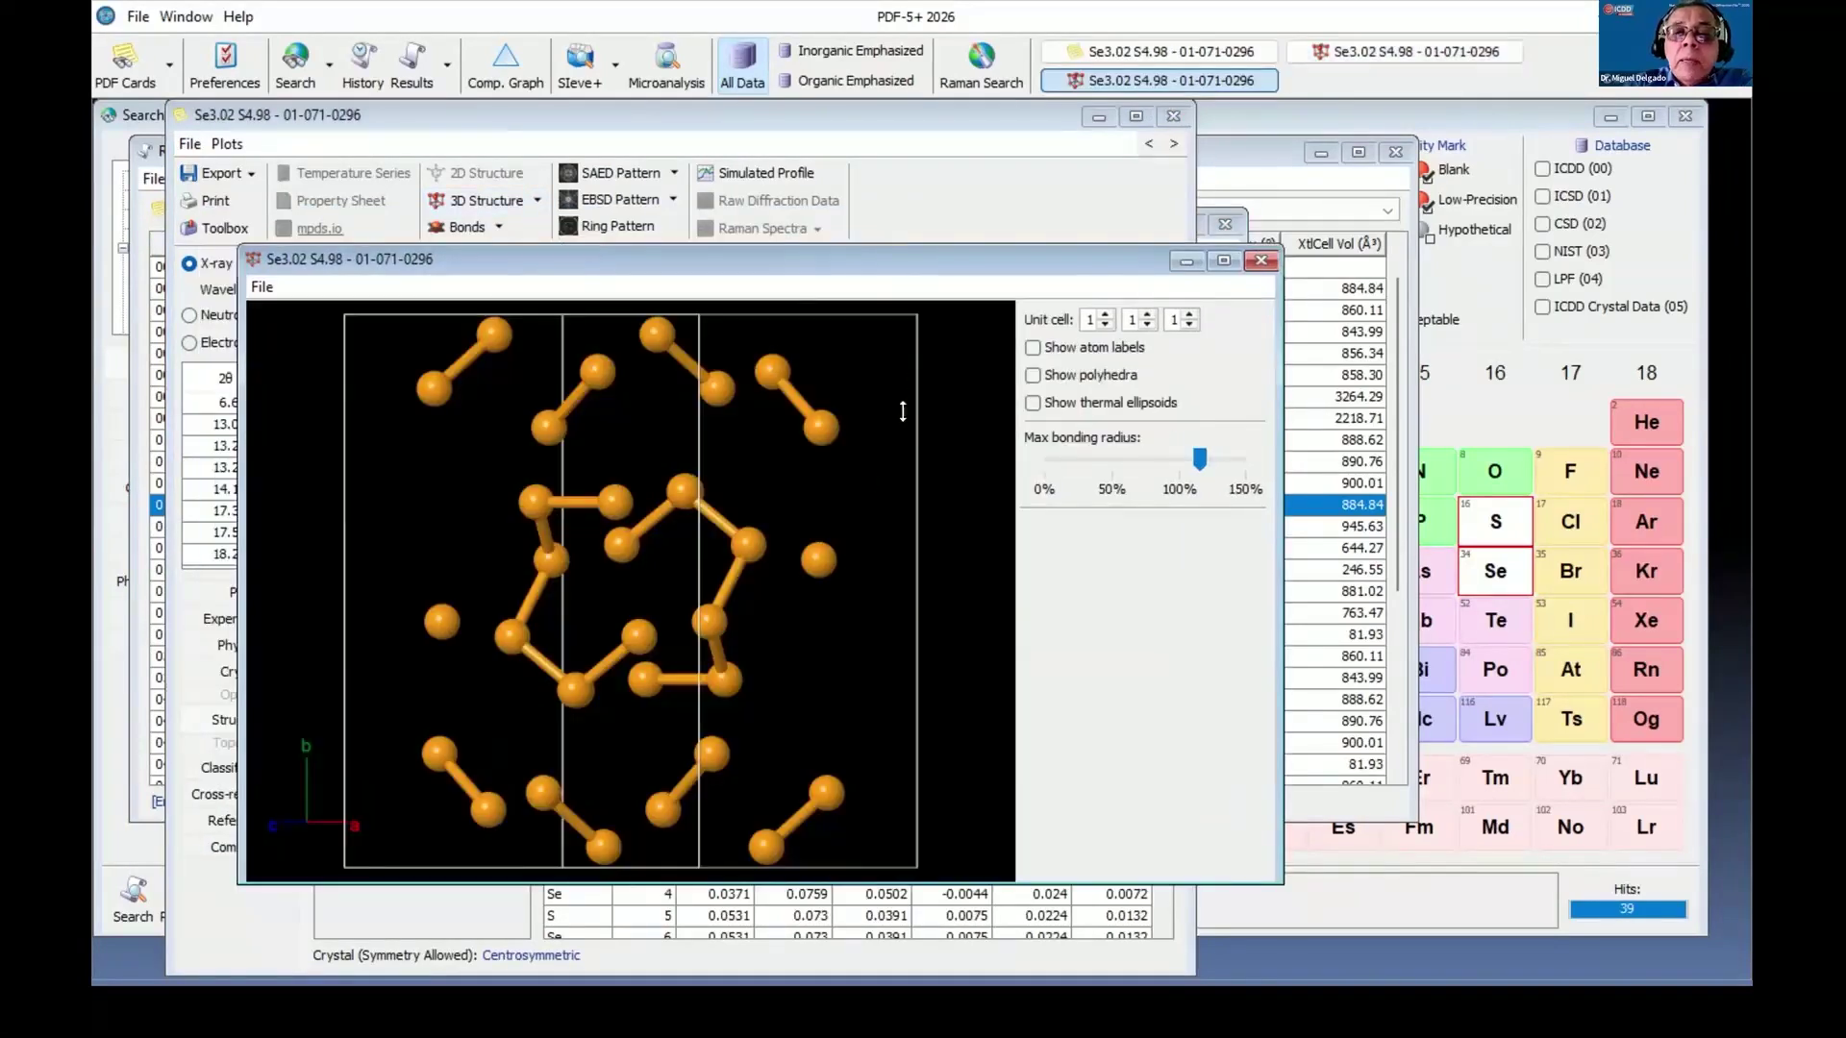
drag(849, 458, 817, 483)
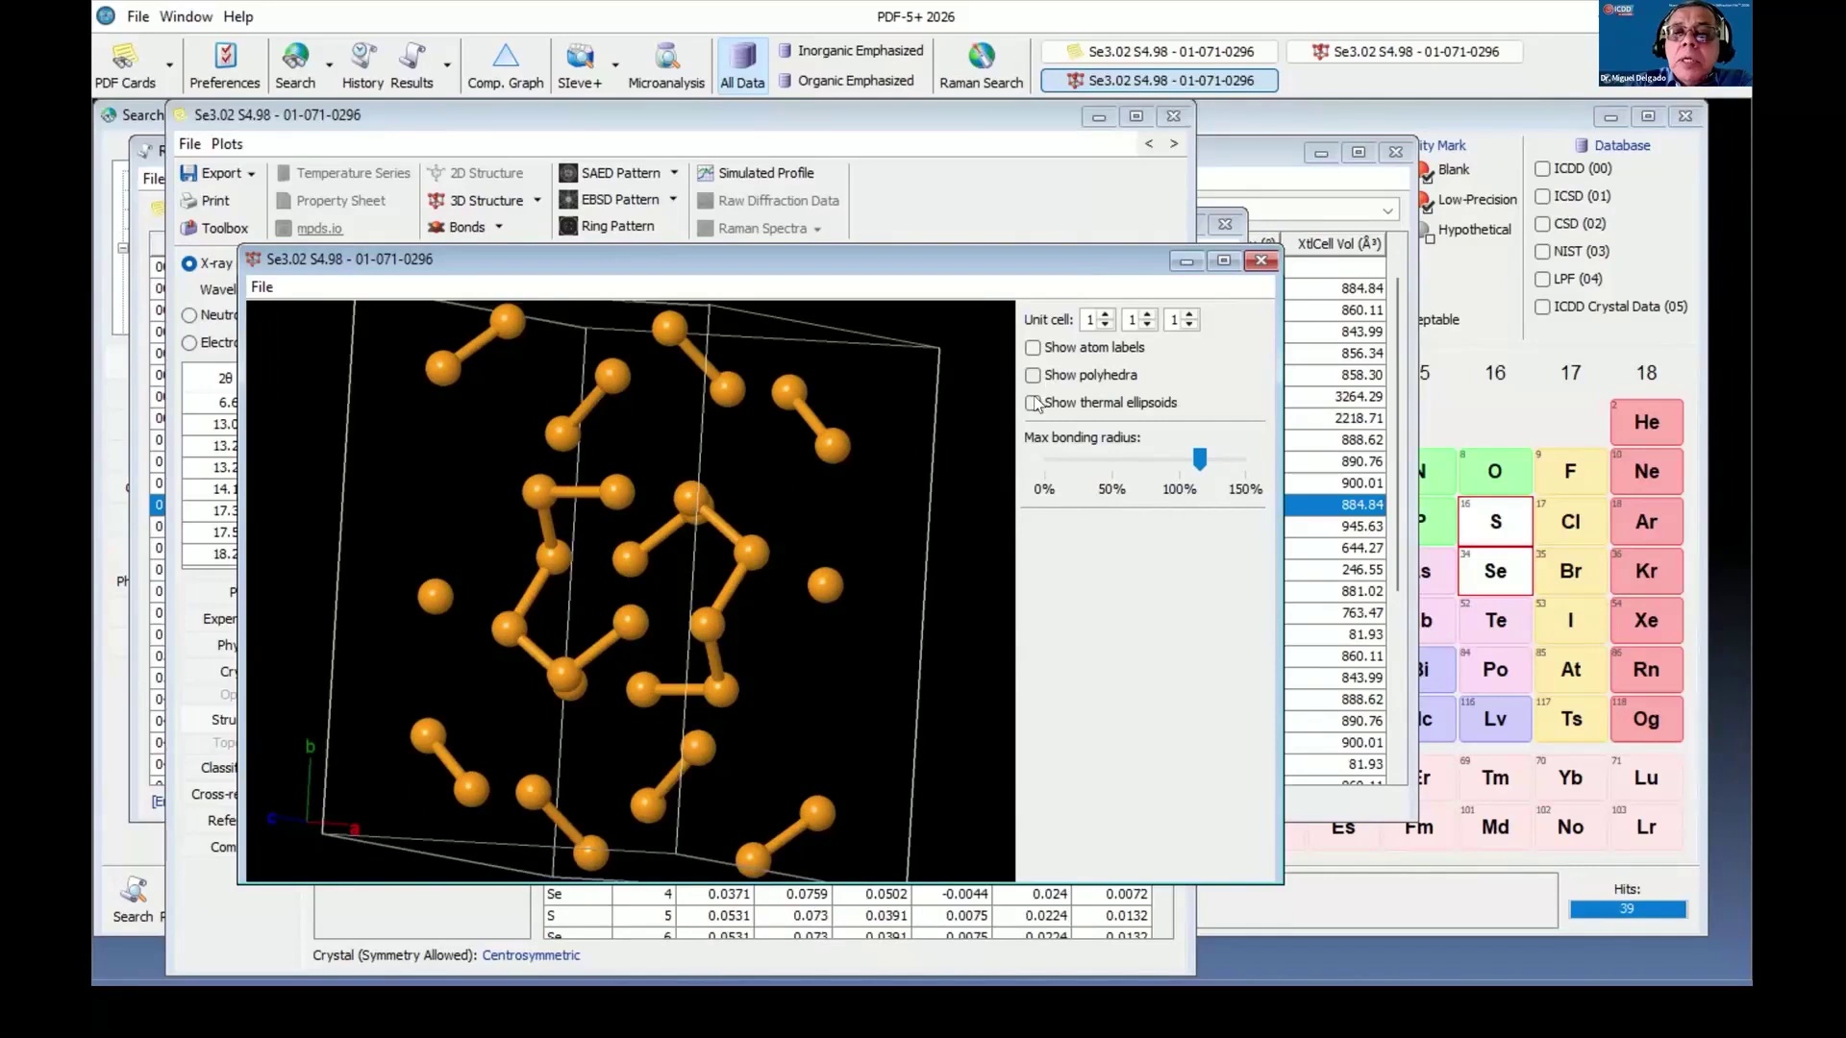
click(1034, 404)
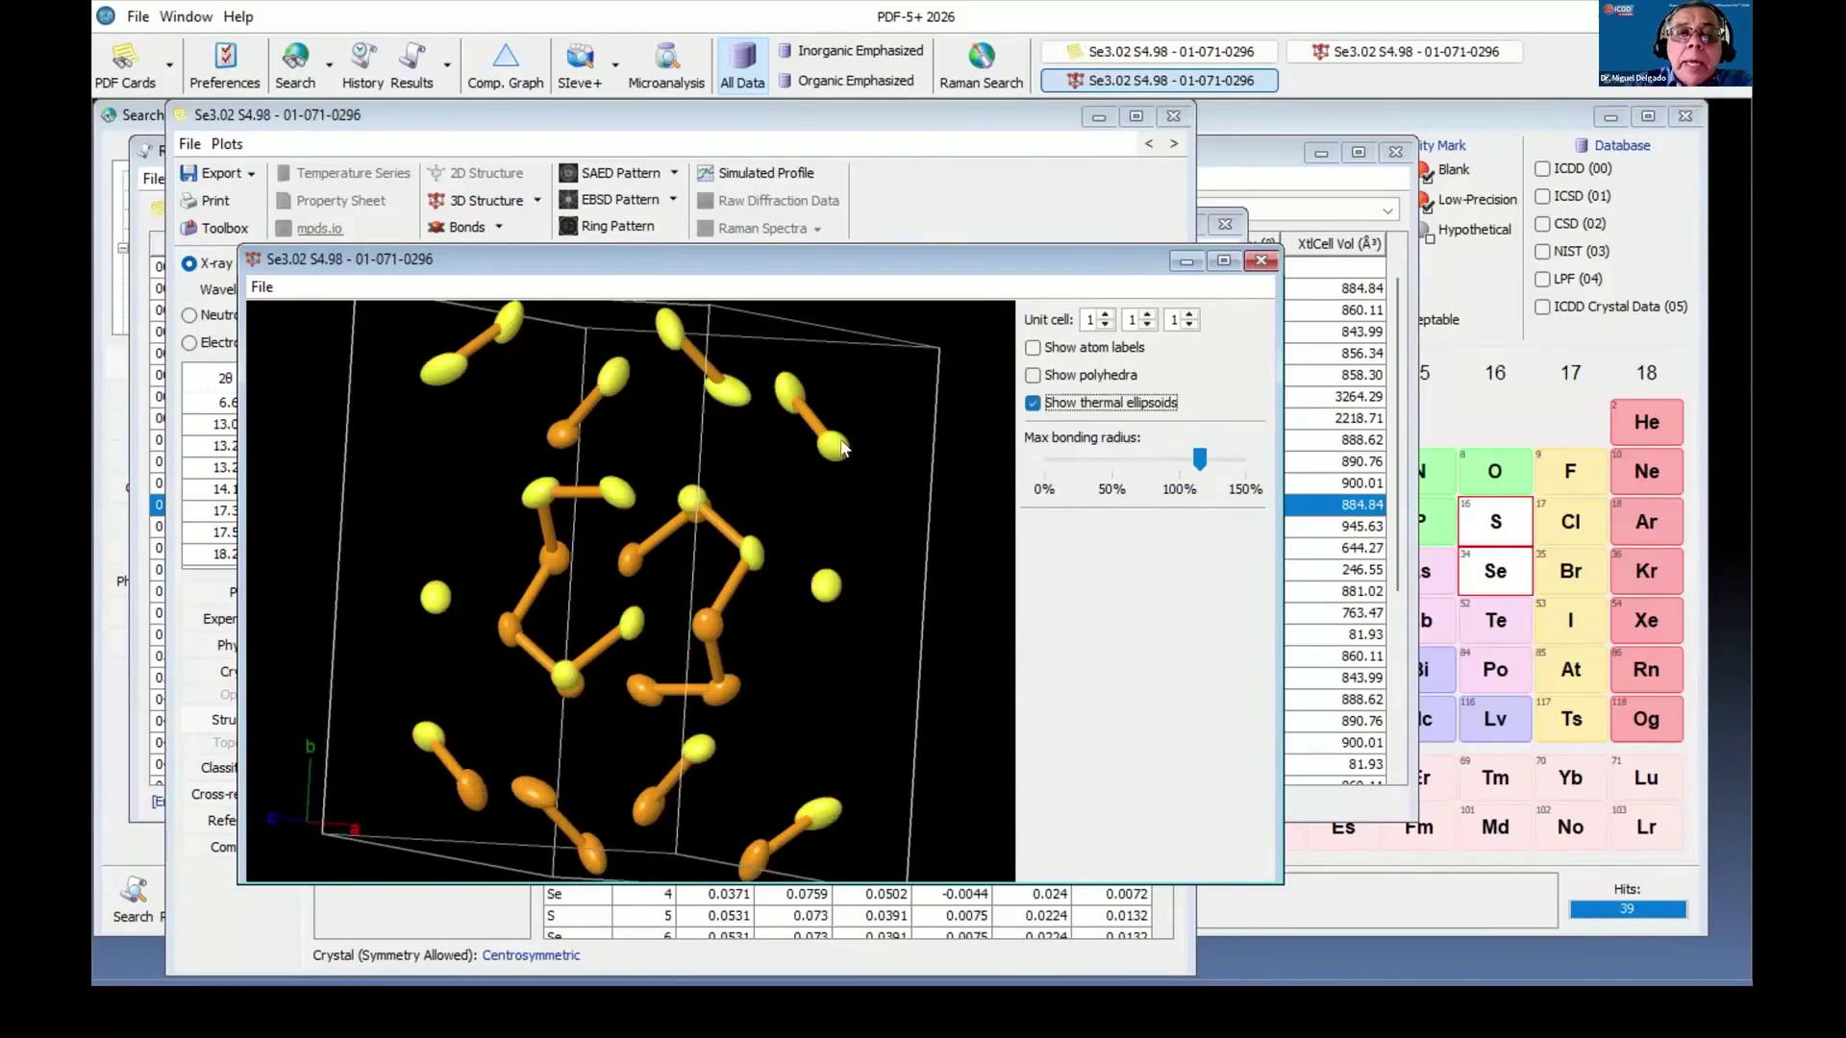
click(1231, 263)
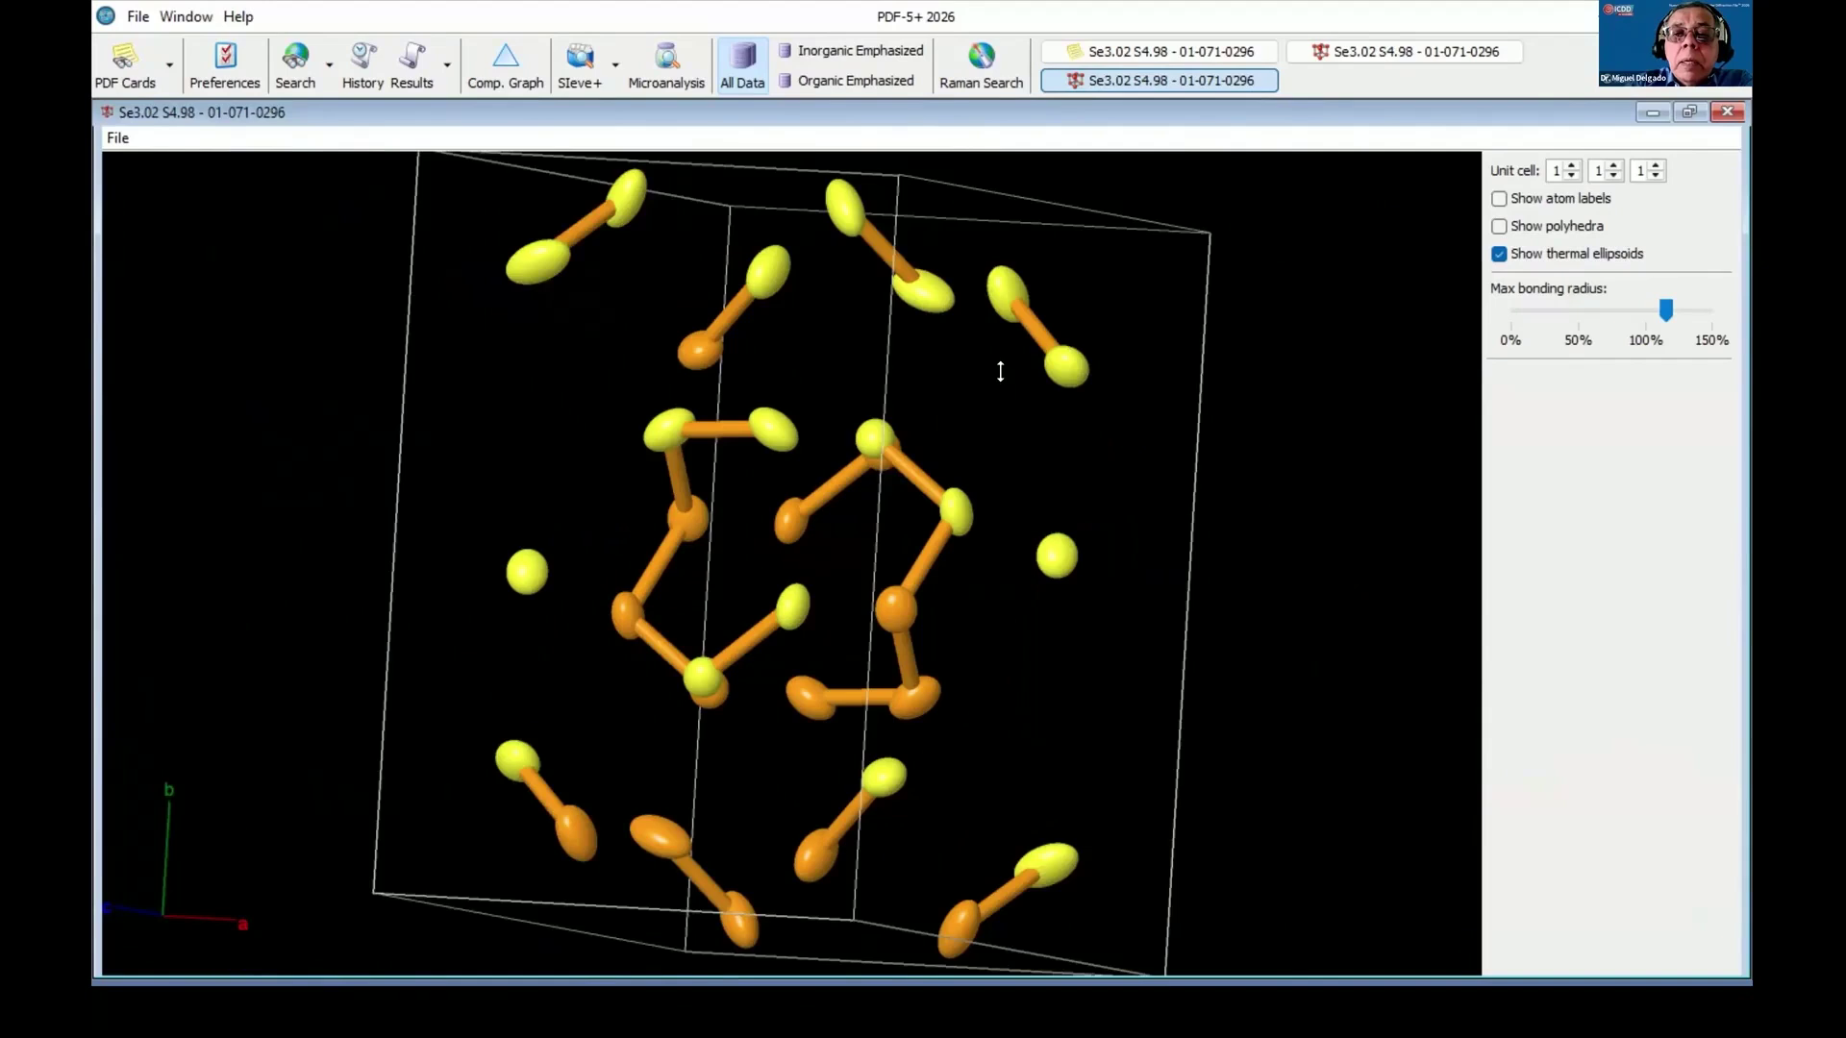
drag(902, 371, 654, 312)
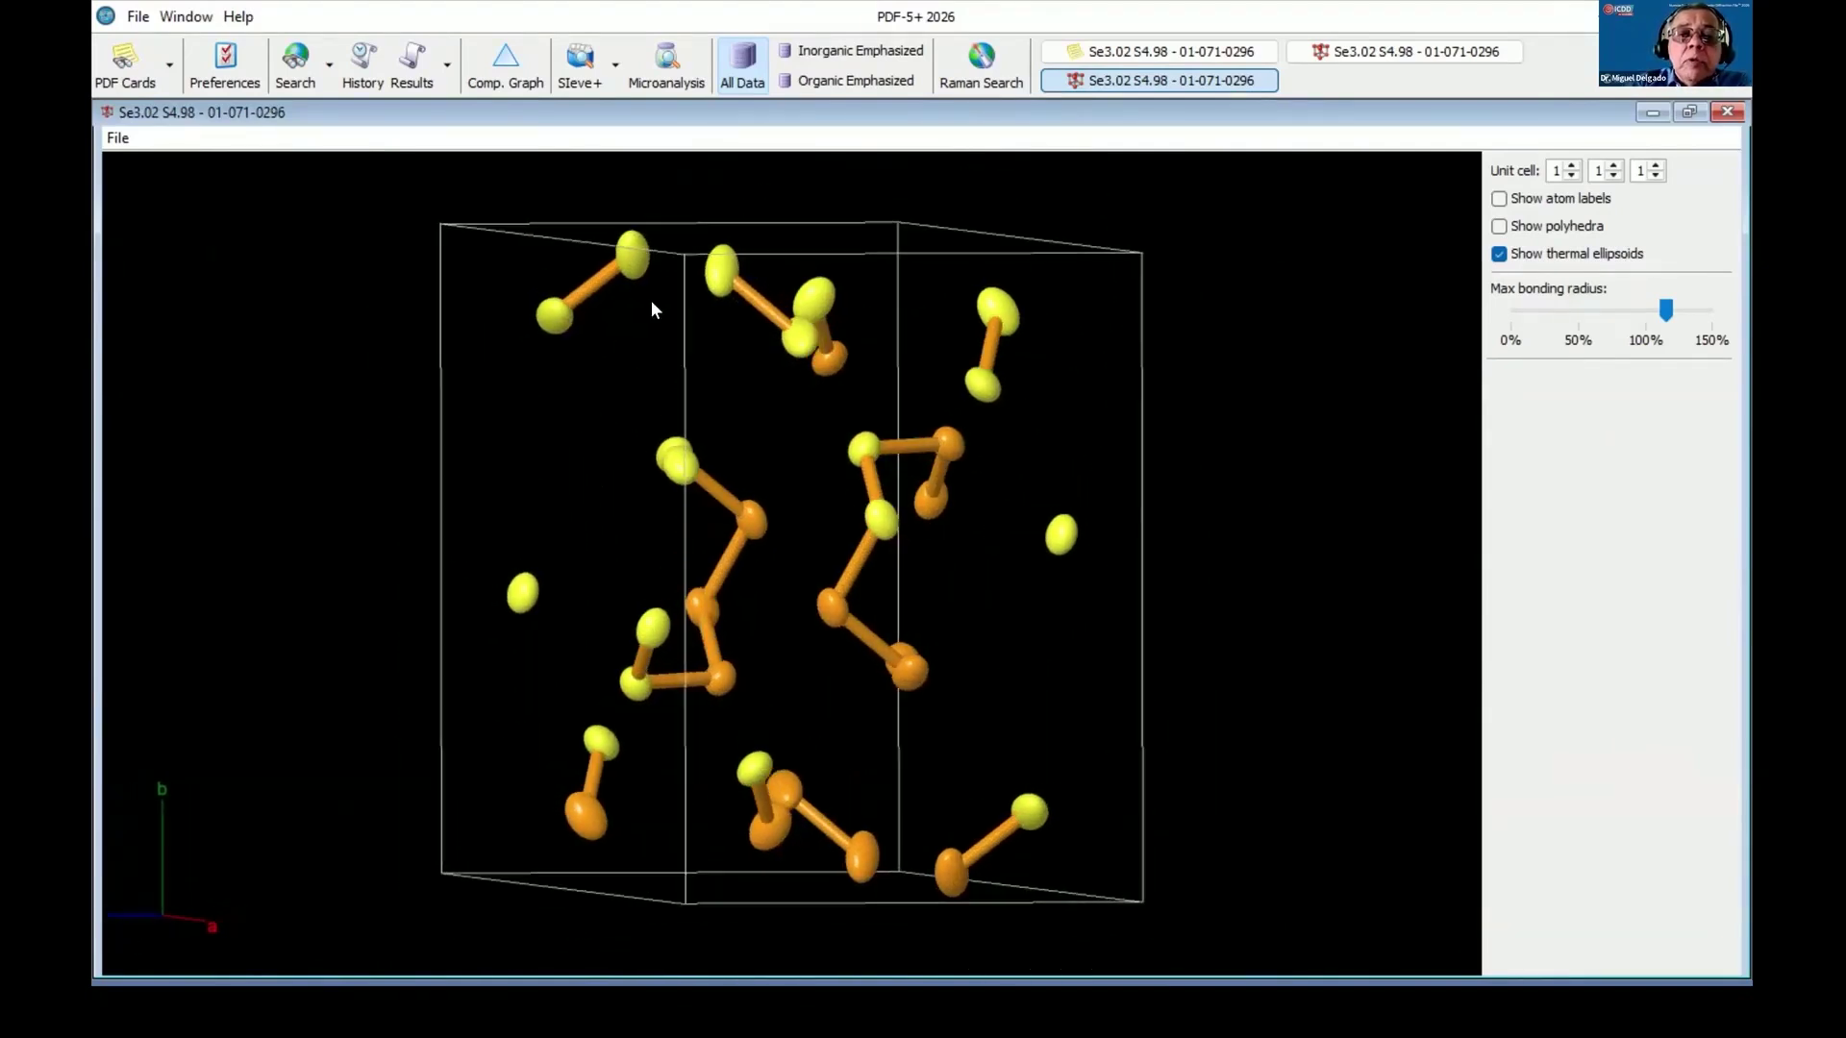
Compare the single-cell structure with and without thermal ellipsoids, leaving the ellipsoids shown.
click(1499, 255)
click(1499, 255)
click(1499, 255)
click(1499, 255)
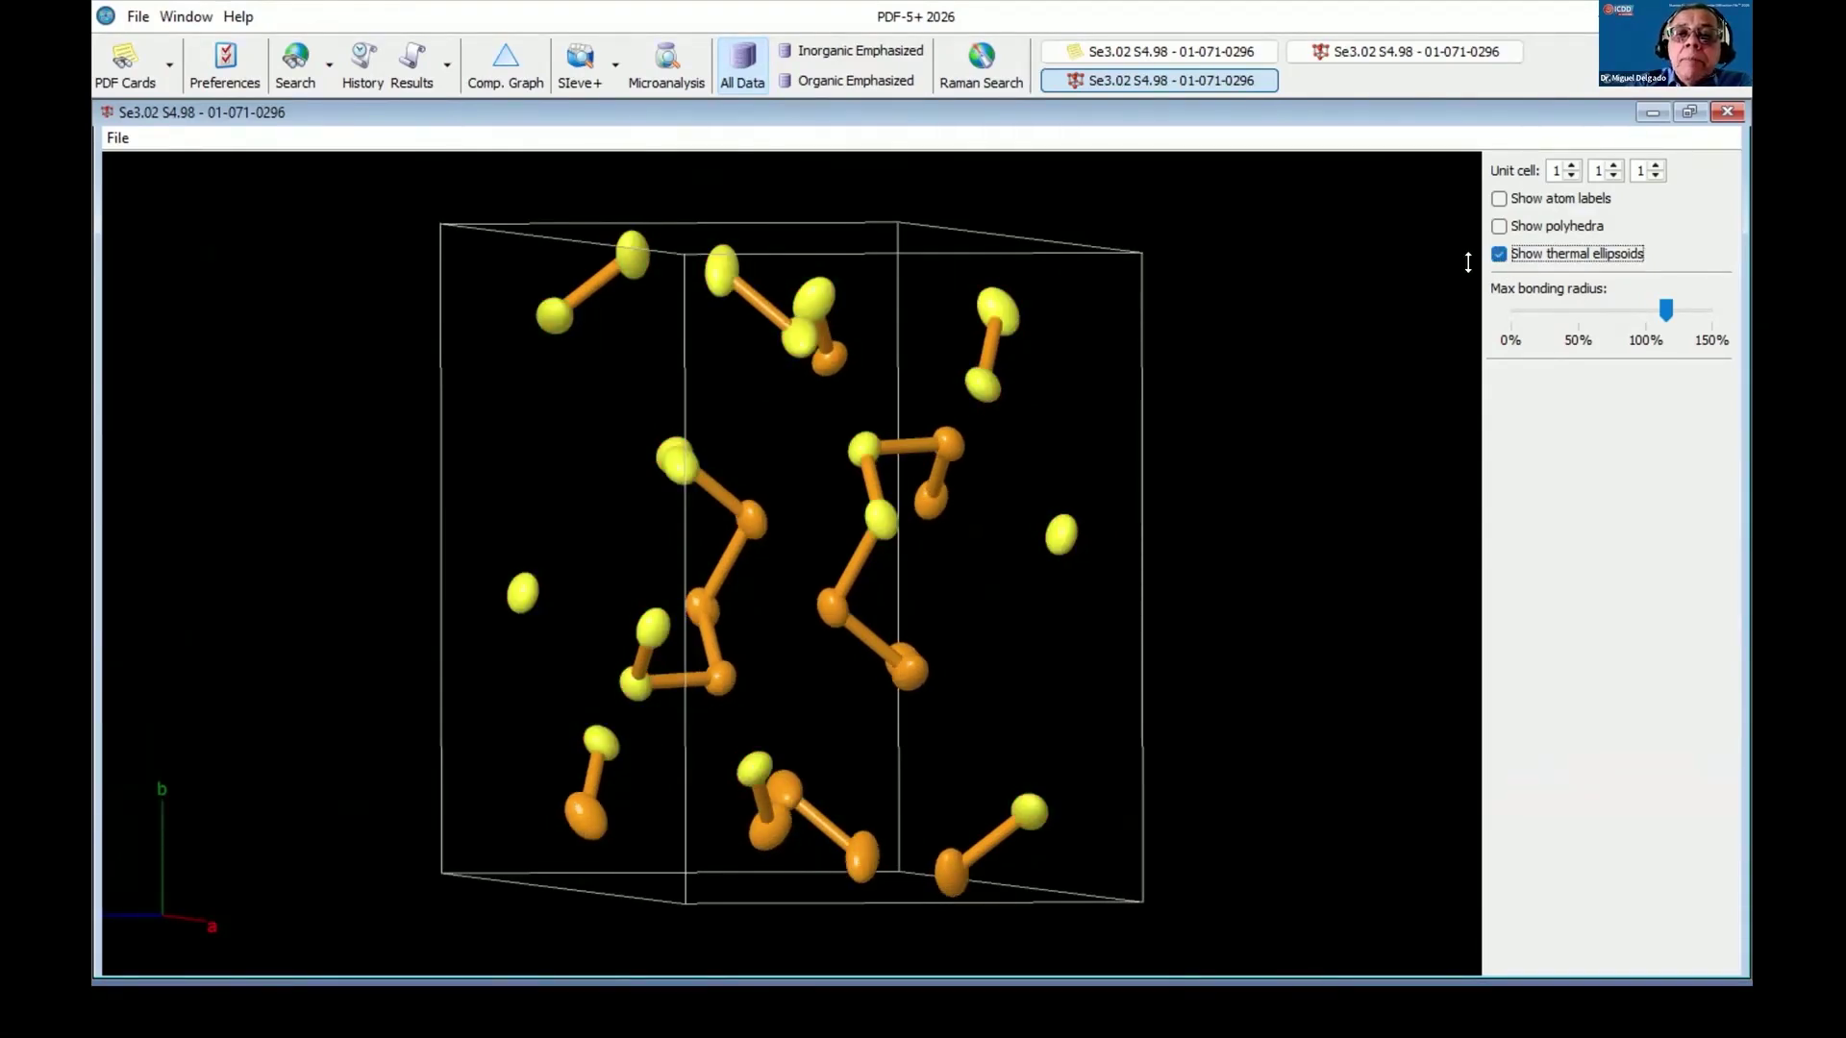
Expand the displayed structure to 2 × 2 × 2 unit cells.
click(1571, 173)
click(1571, 166)
click(1615, 166)
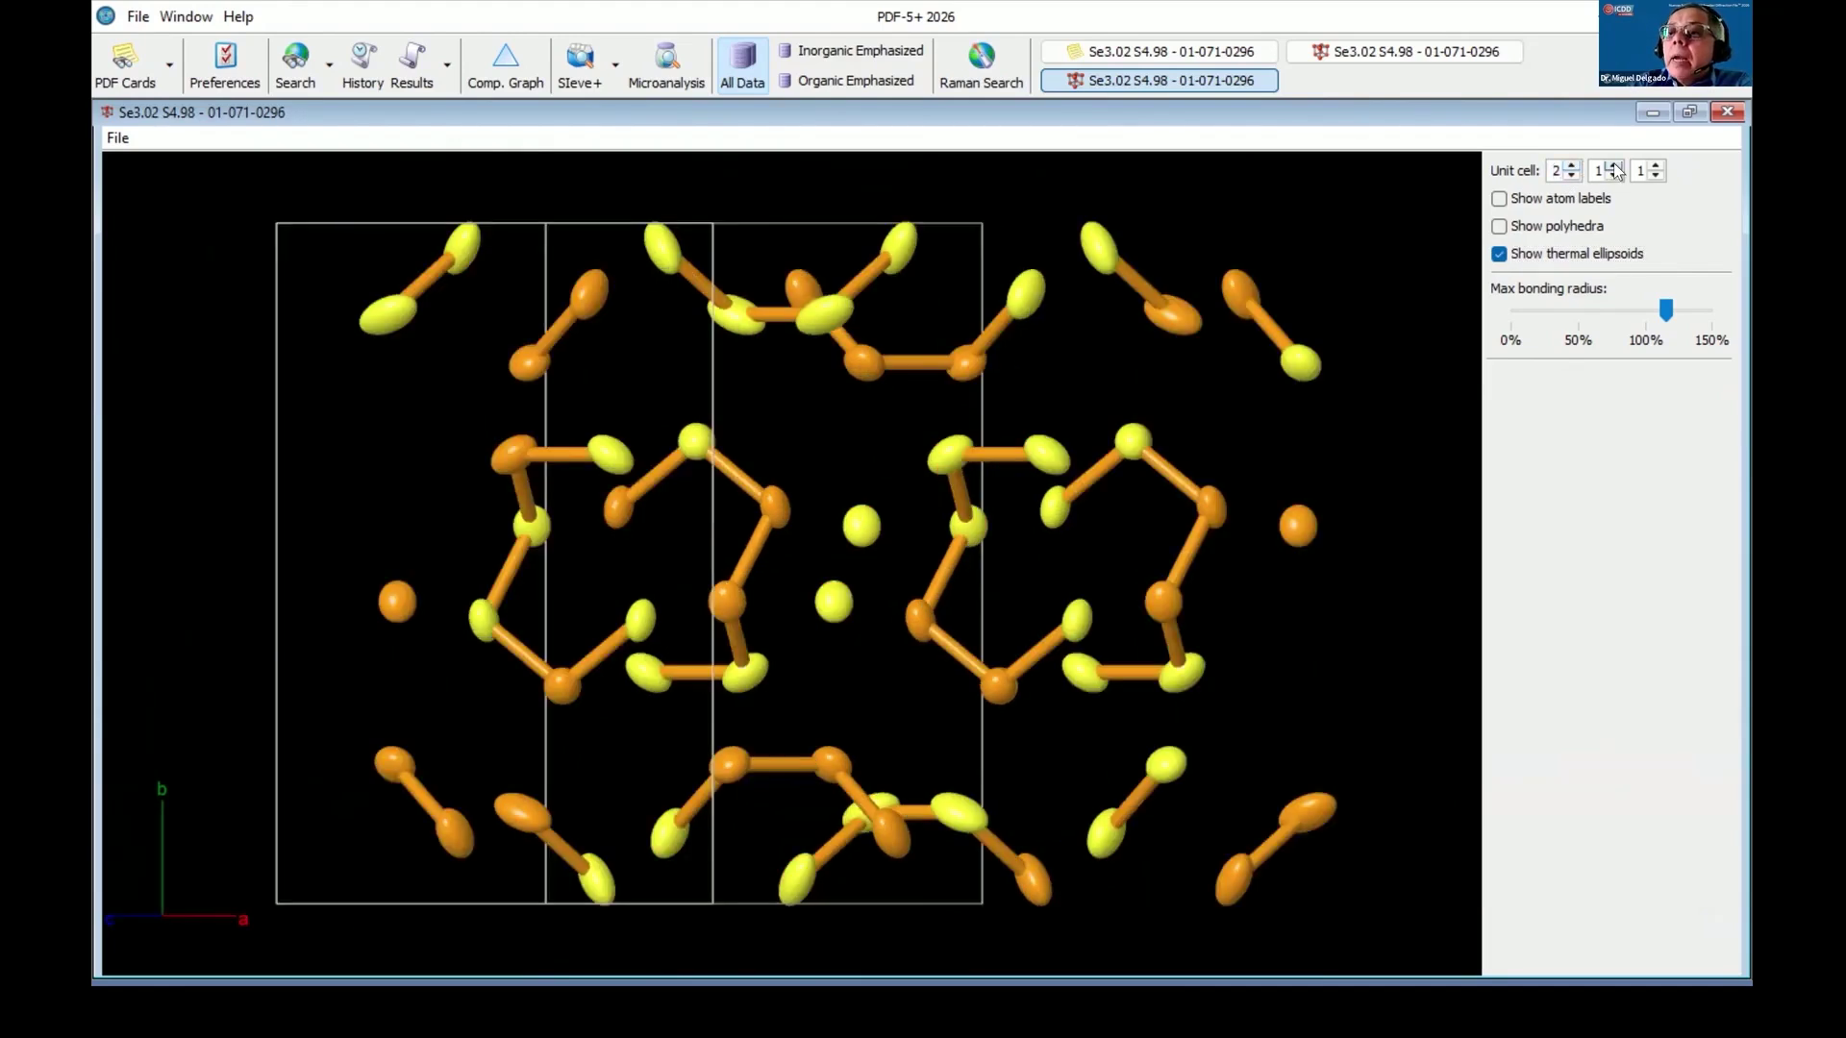
click(1656, 166)
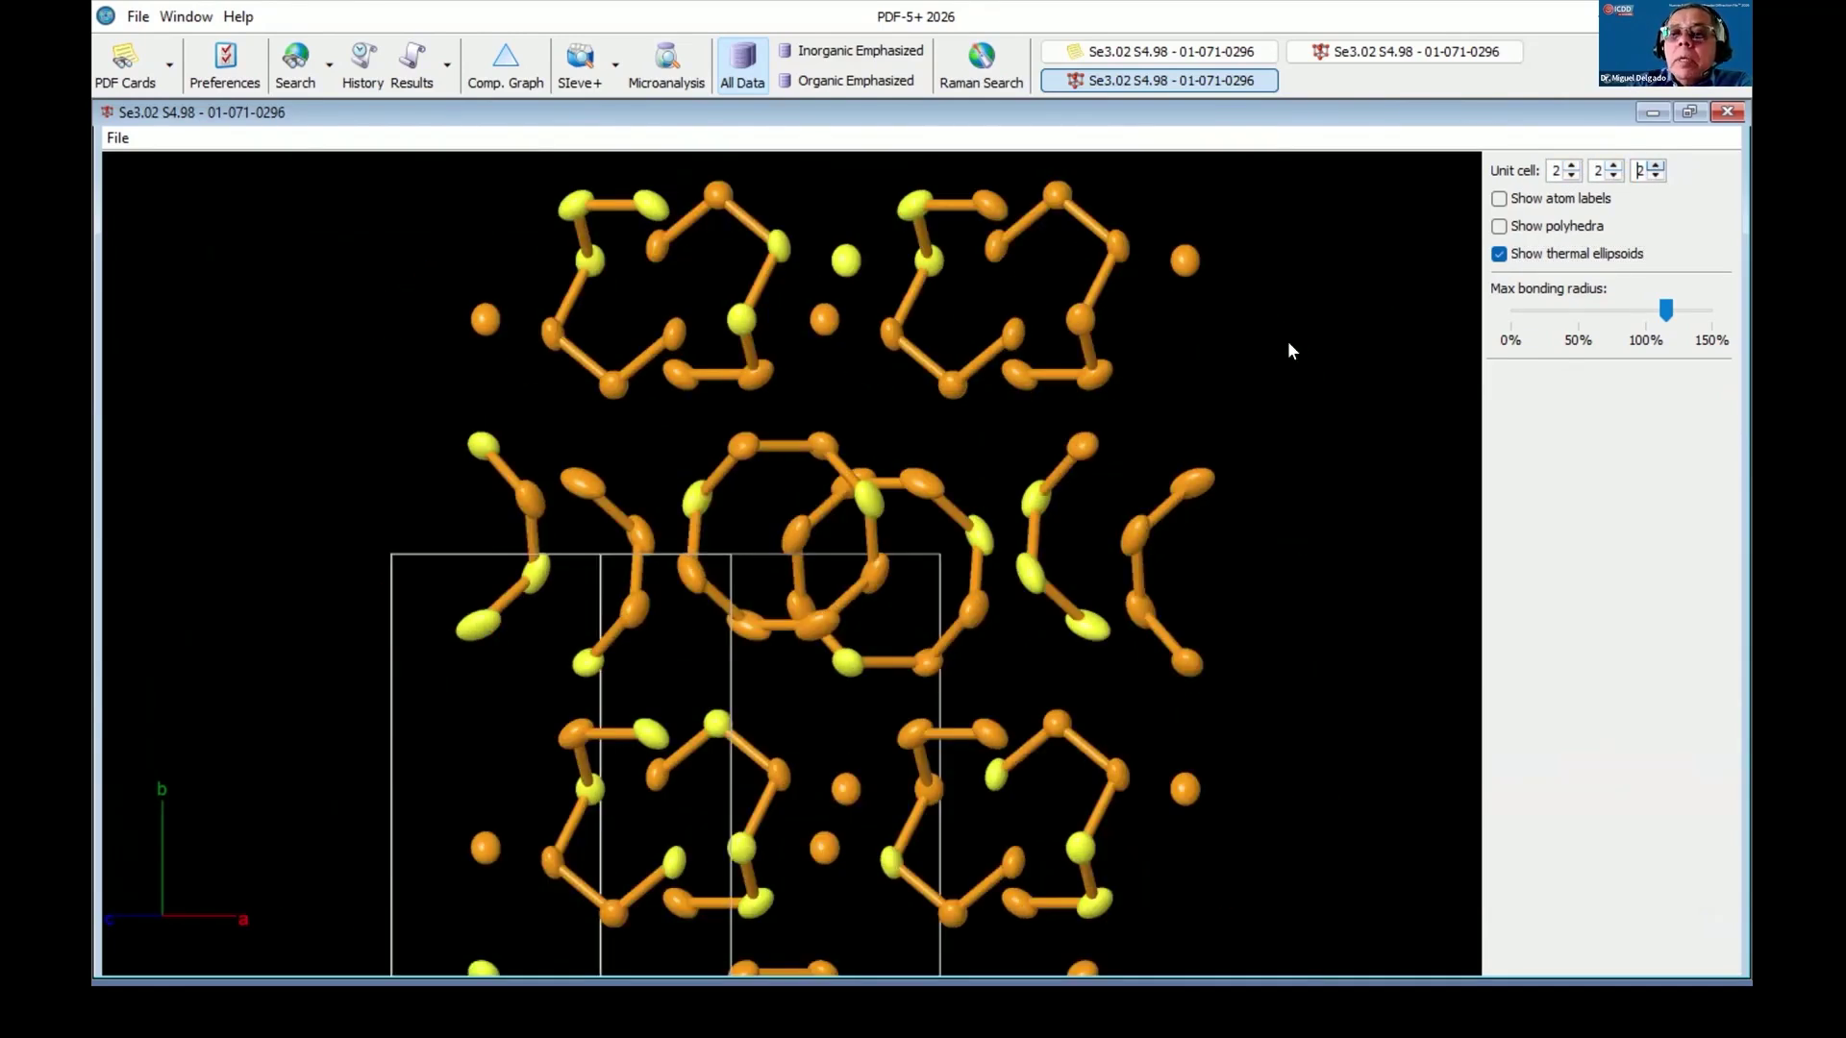
scroll(1280, 344, down, 5)
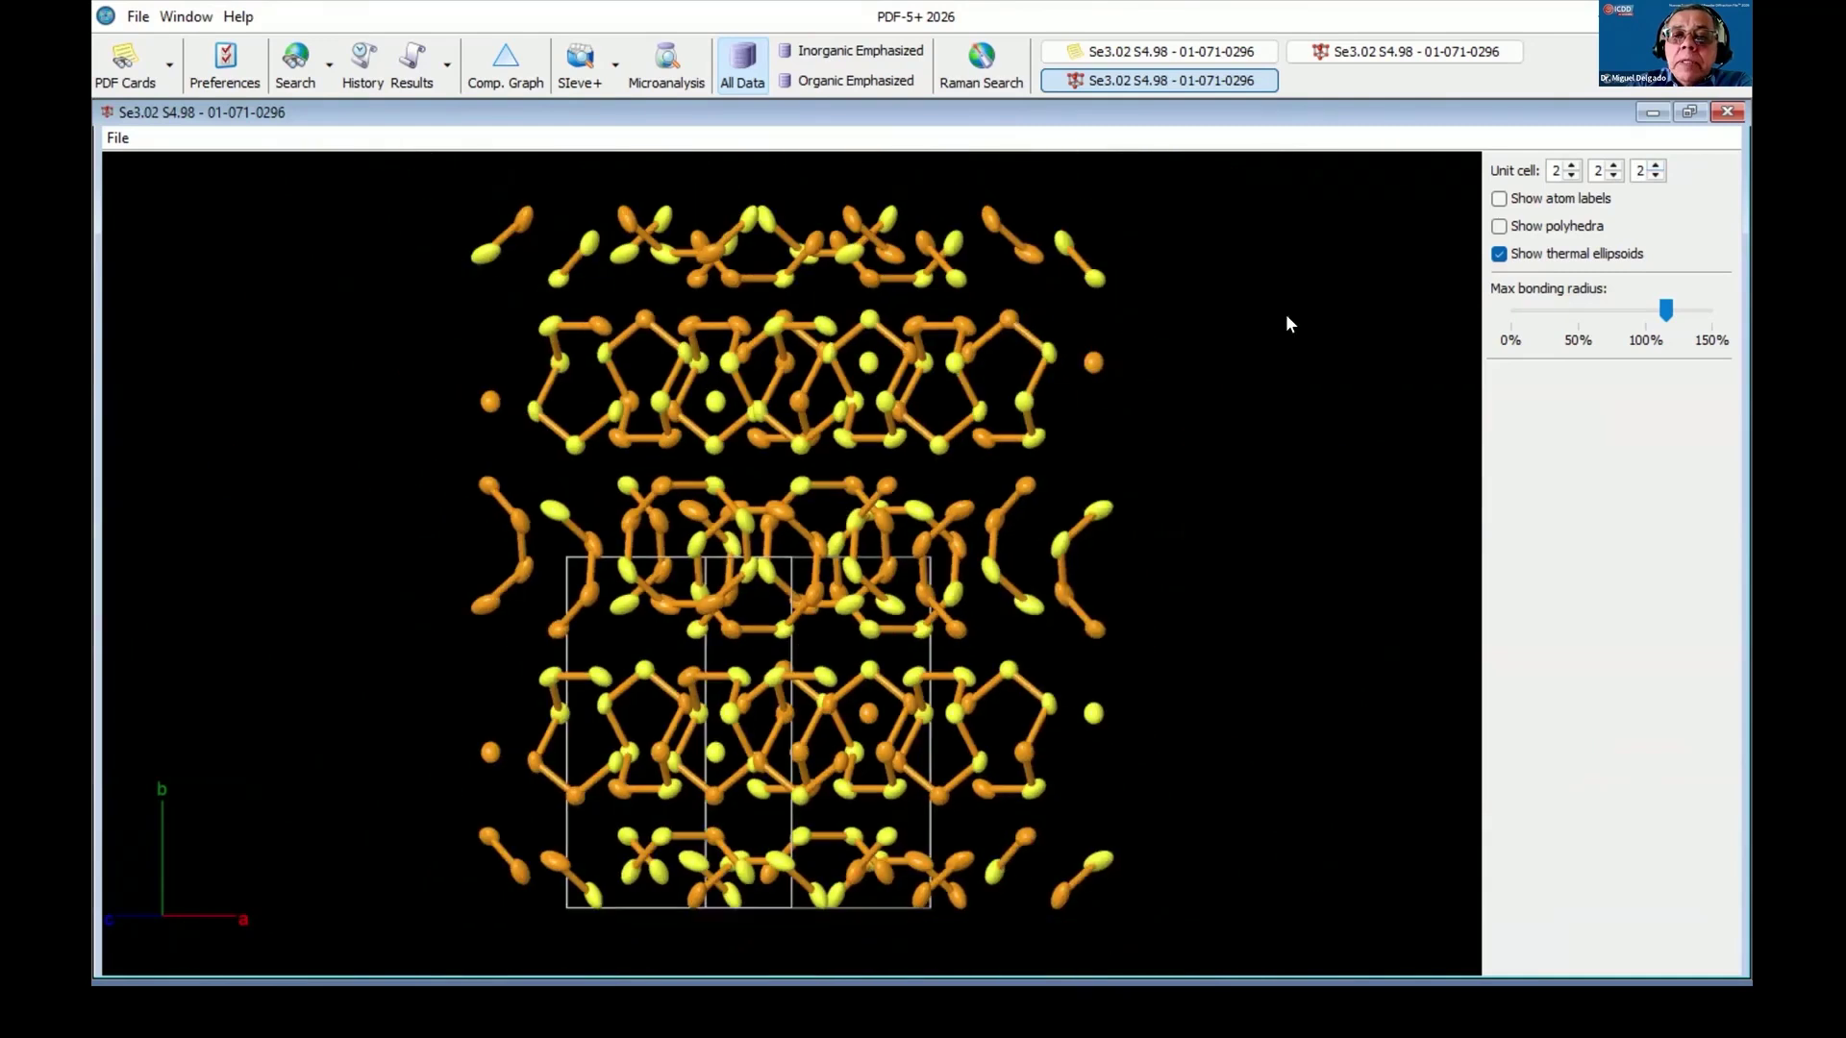
Turn on spin for the 3D structure model.
right_click(1304, 350)
mouse_move(1405, 573)
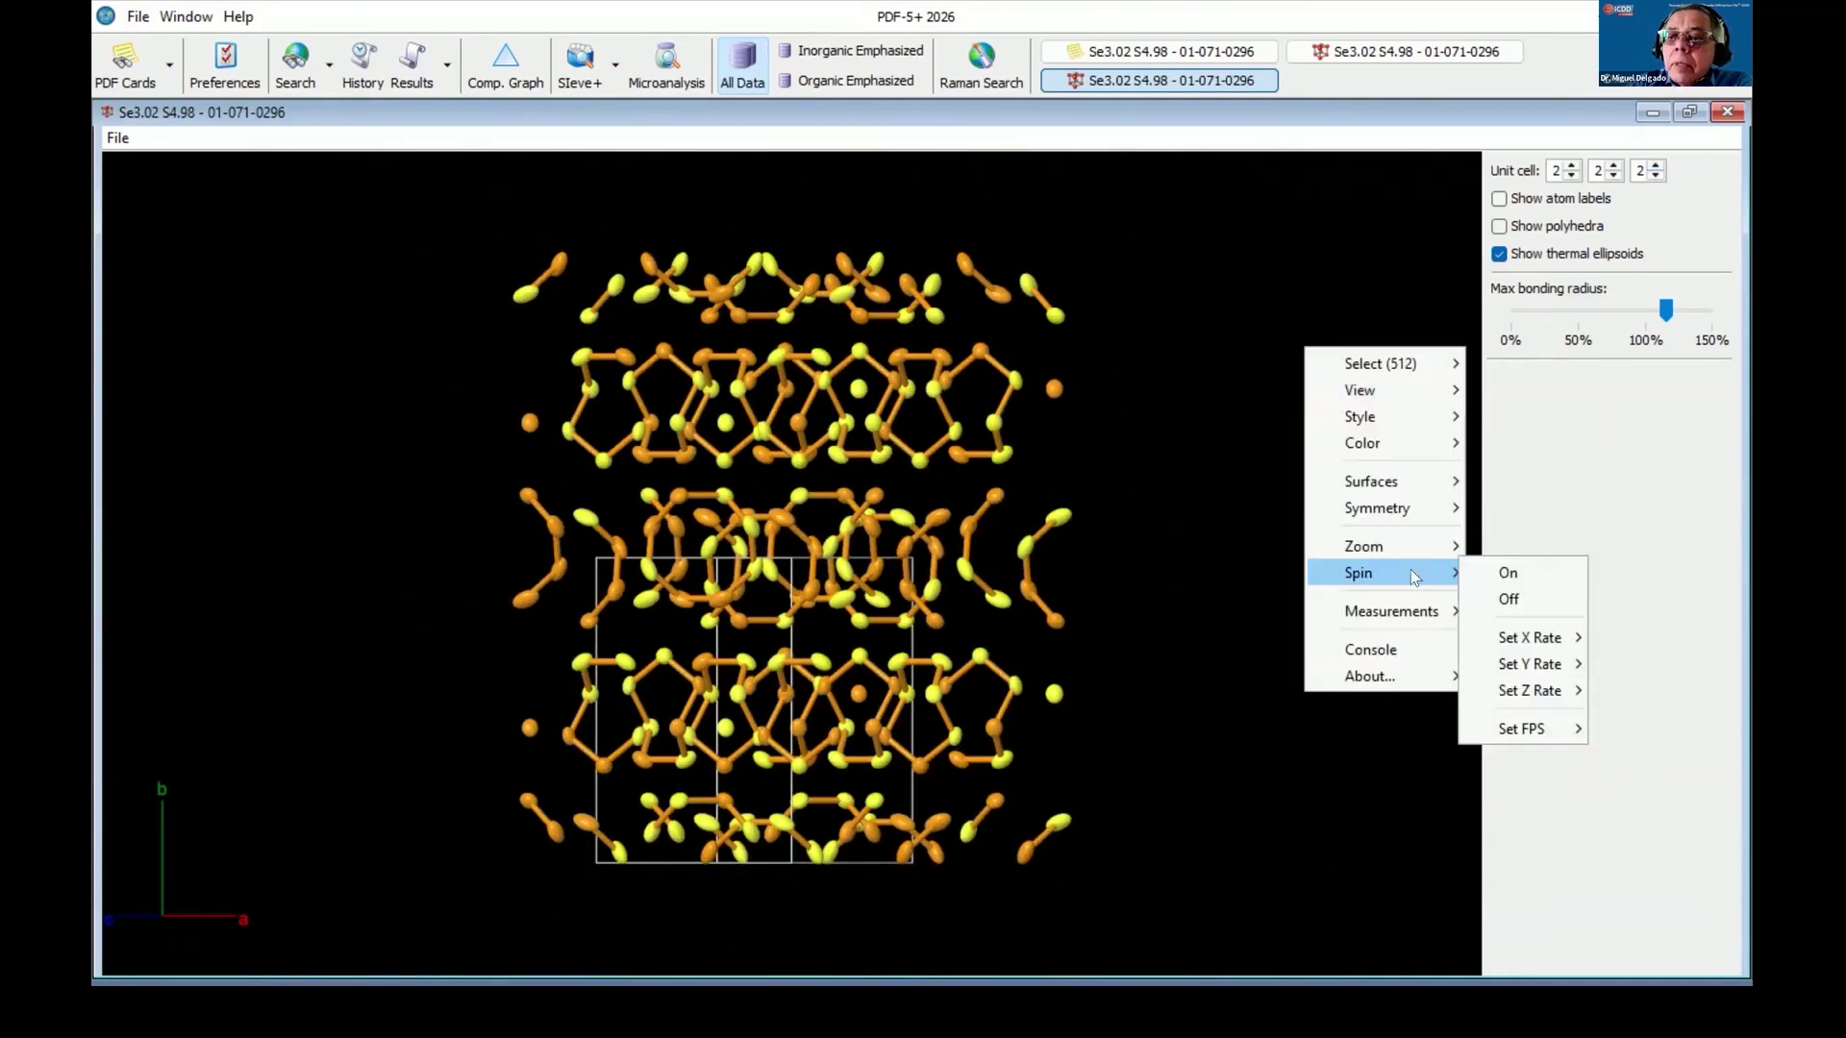
click(1505, 573)
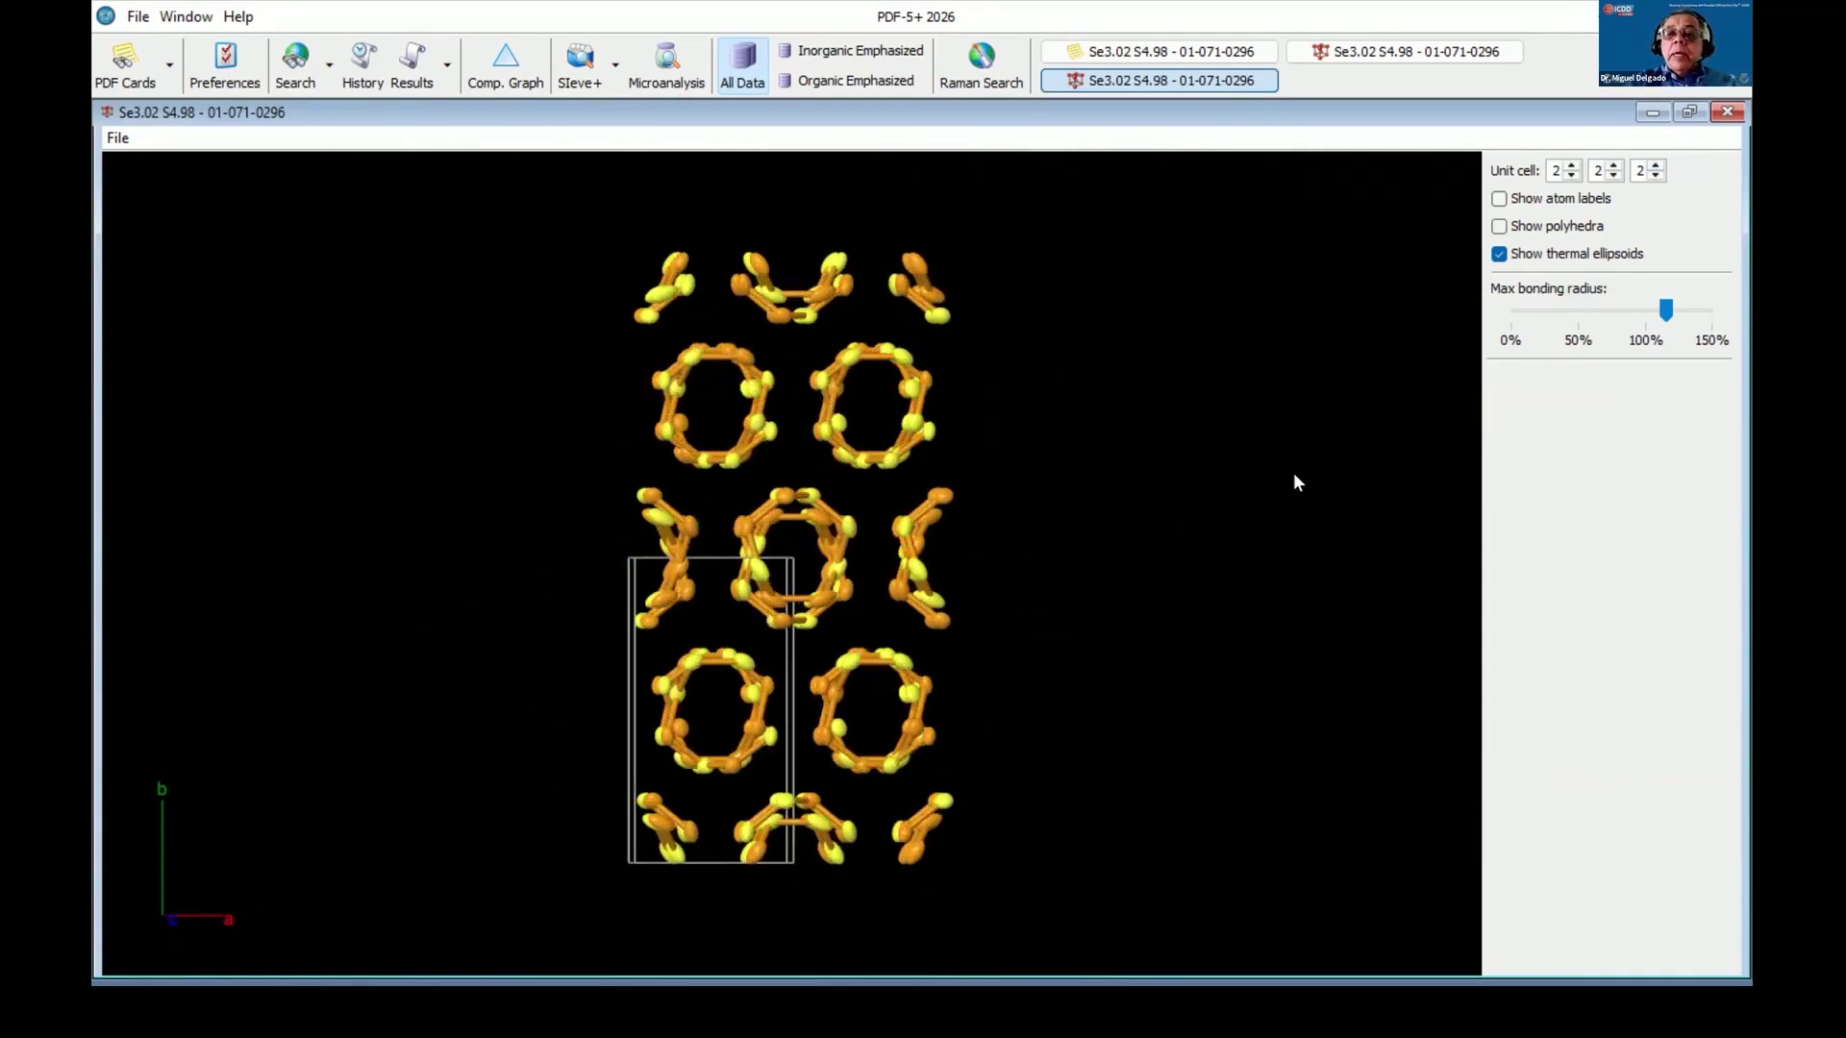
Compare the spinning 2 × 2 × 2 structure with plain atoms and with thermal ellipsoids, ending with the ellipsoids shown.
click(1501, 255)
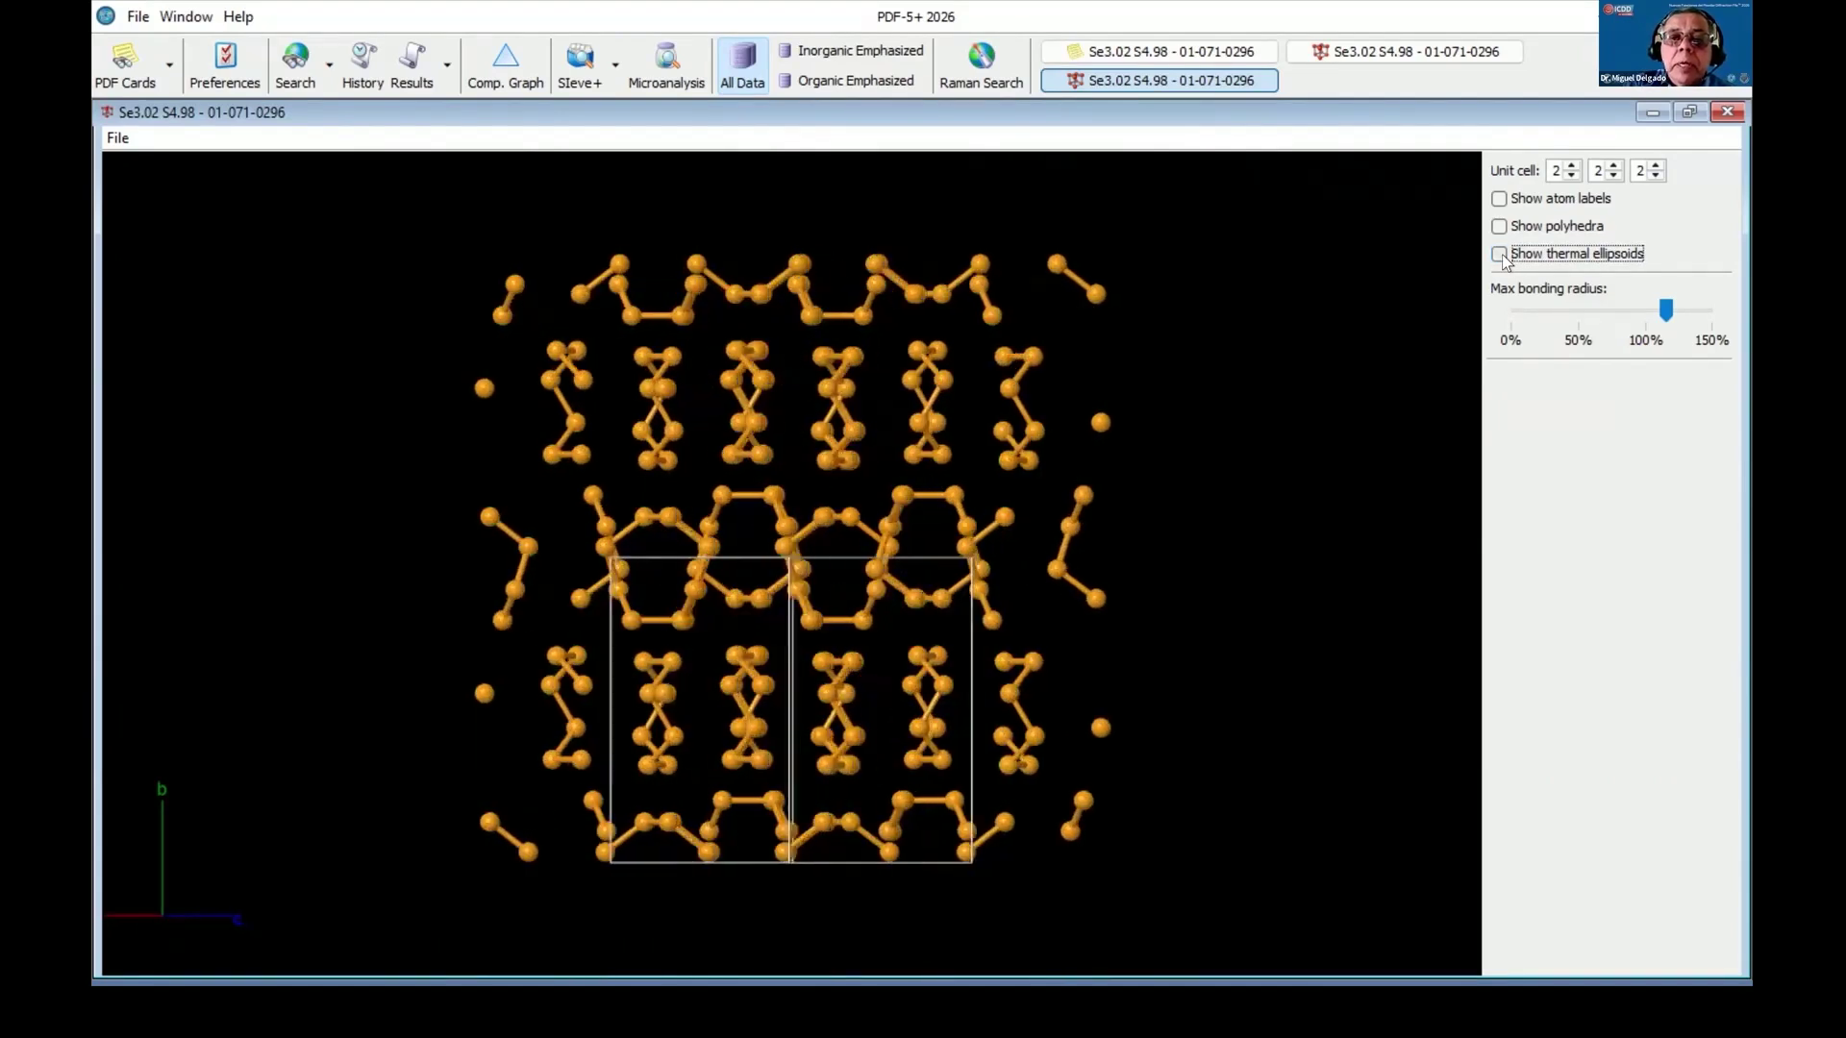
click(1500, 254)
click(1499, 255)
click(1500, 255)
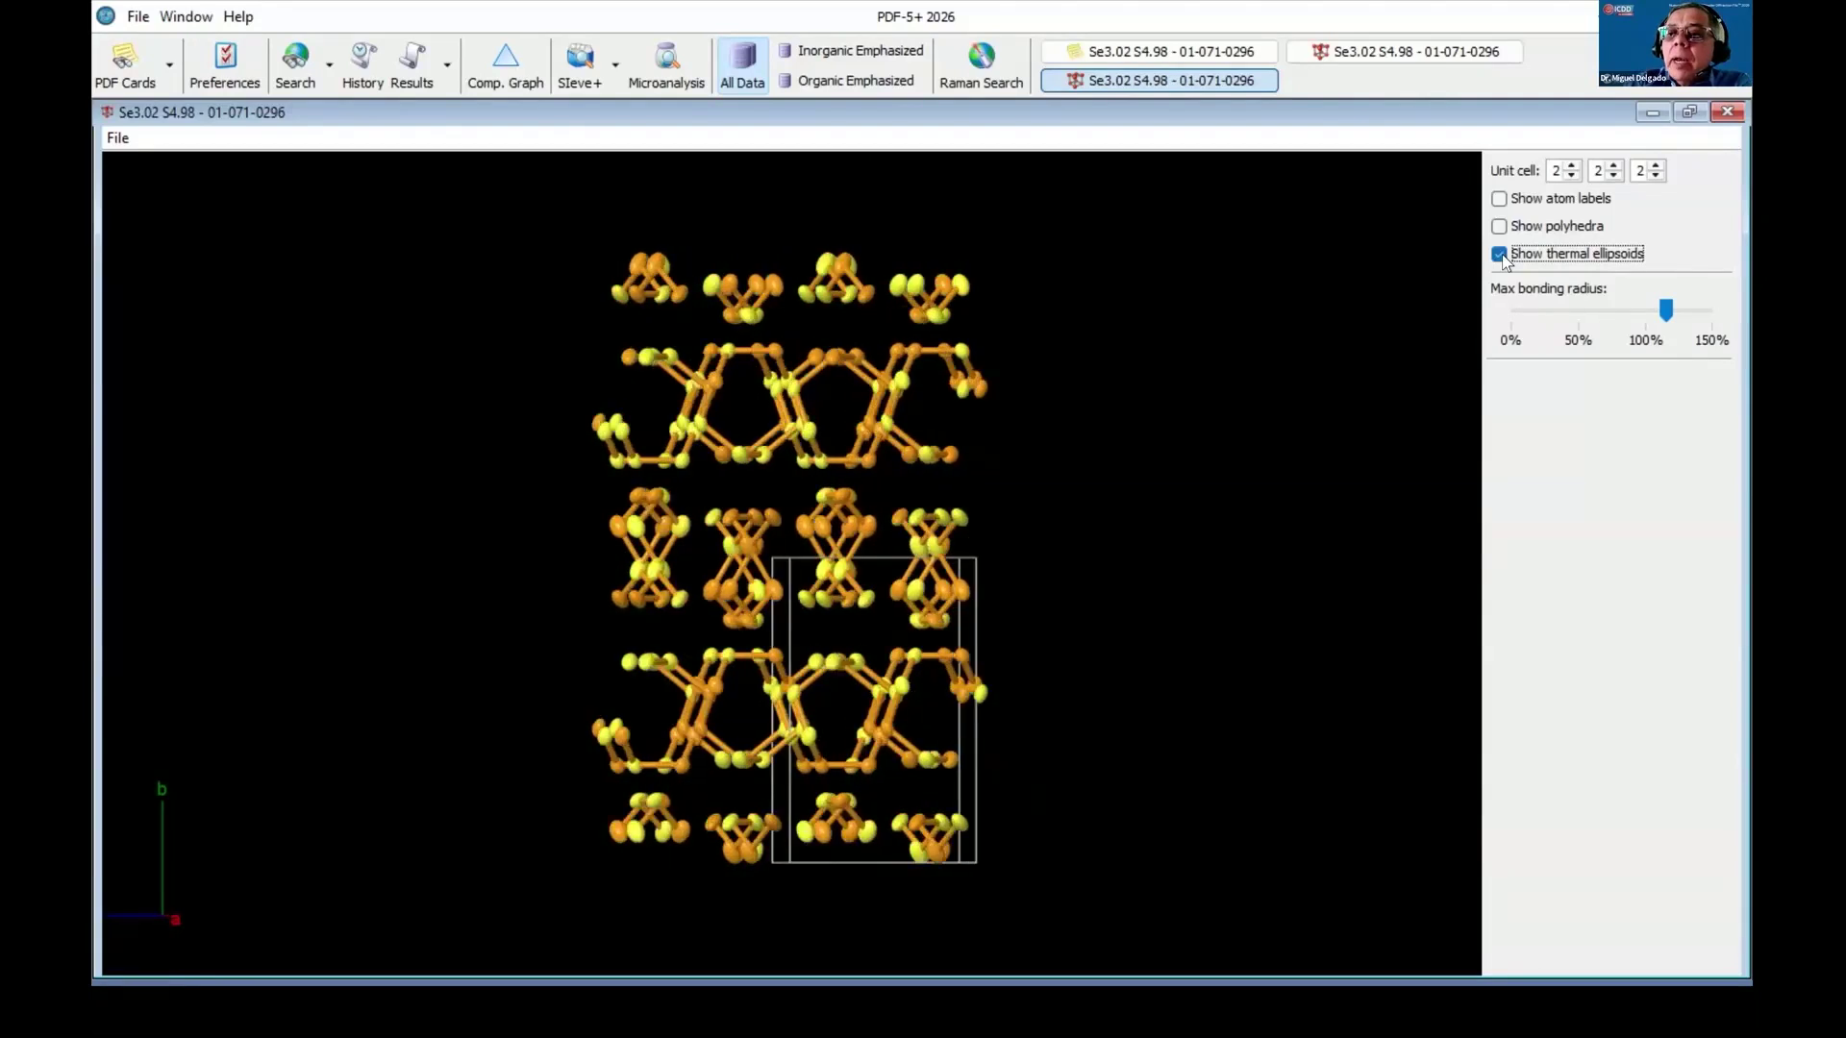
click(1500, 255)
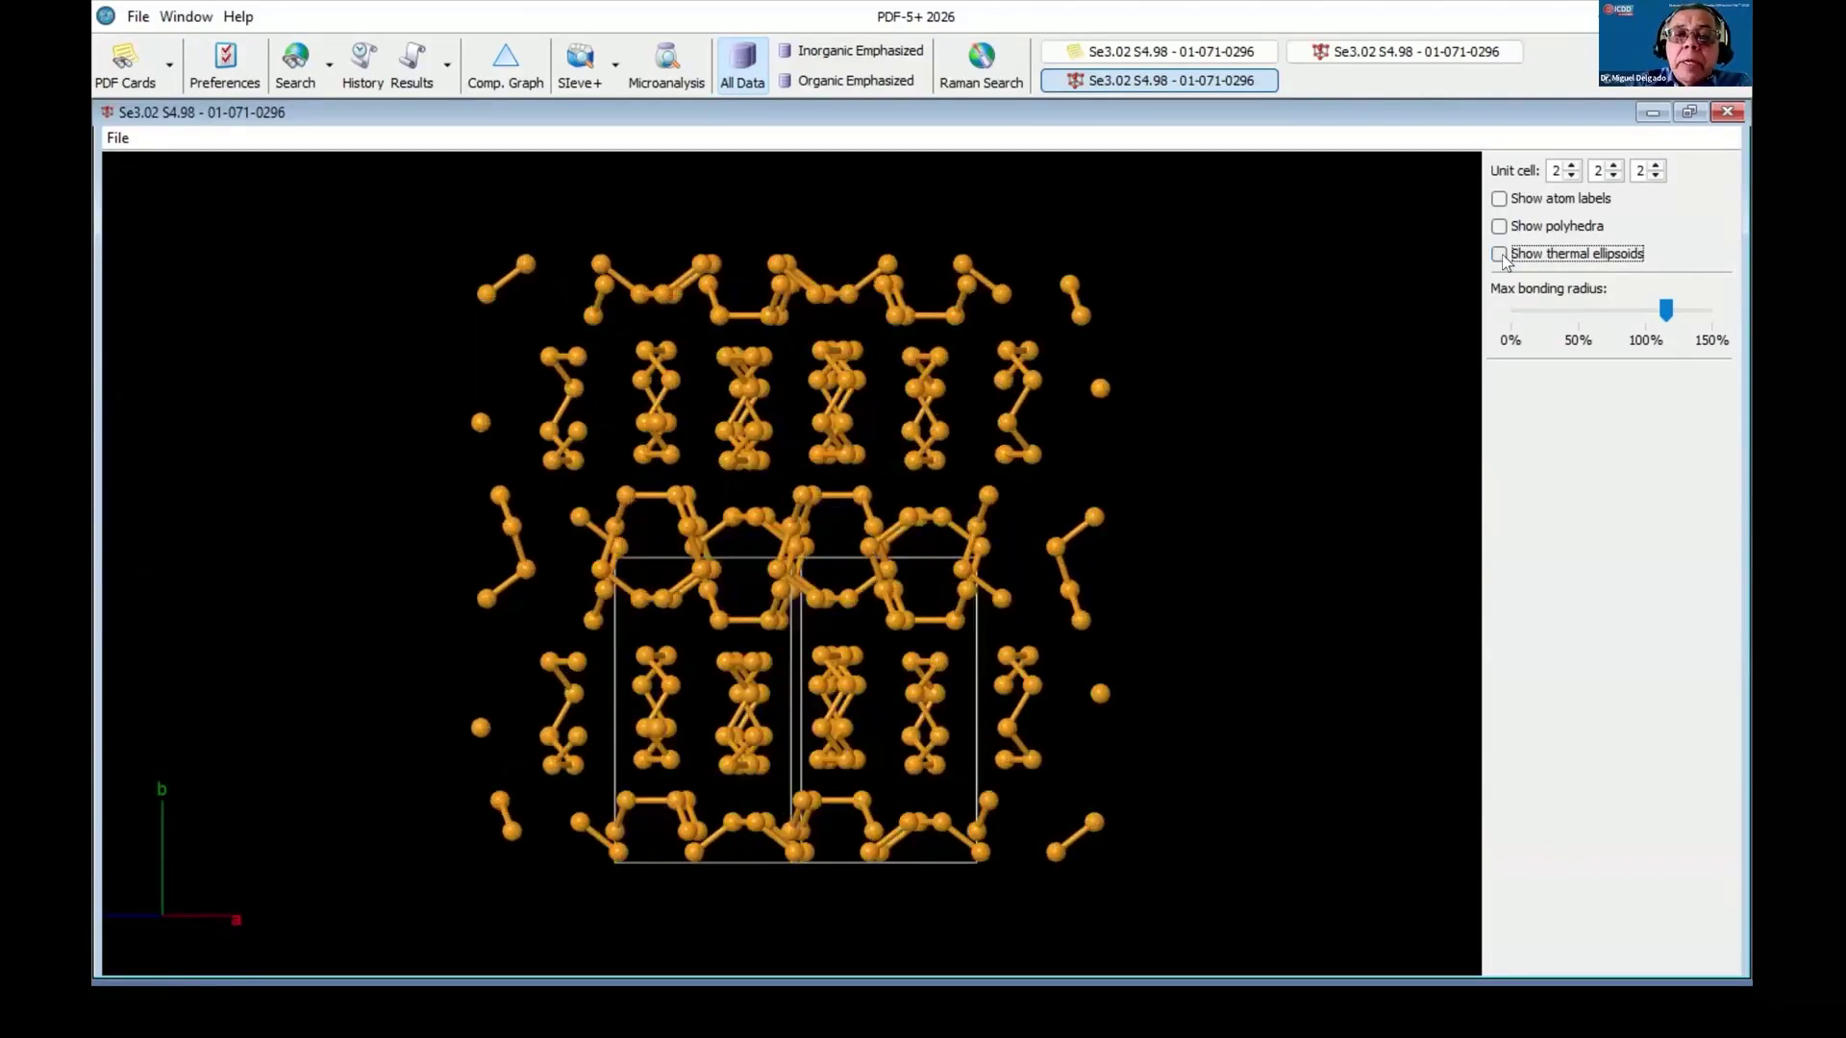
click(1500, 255)
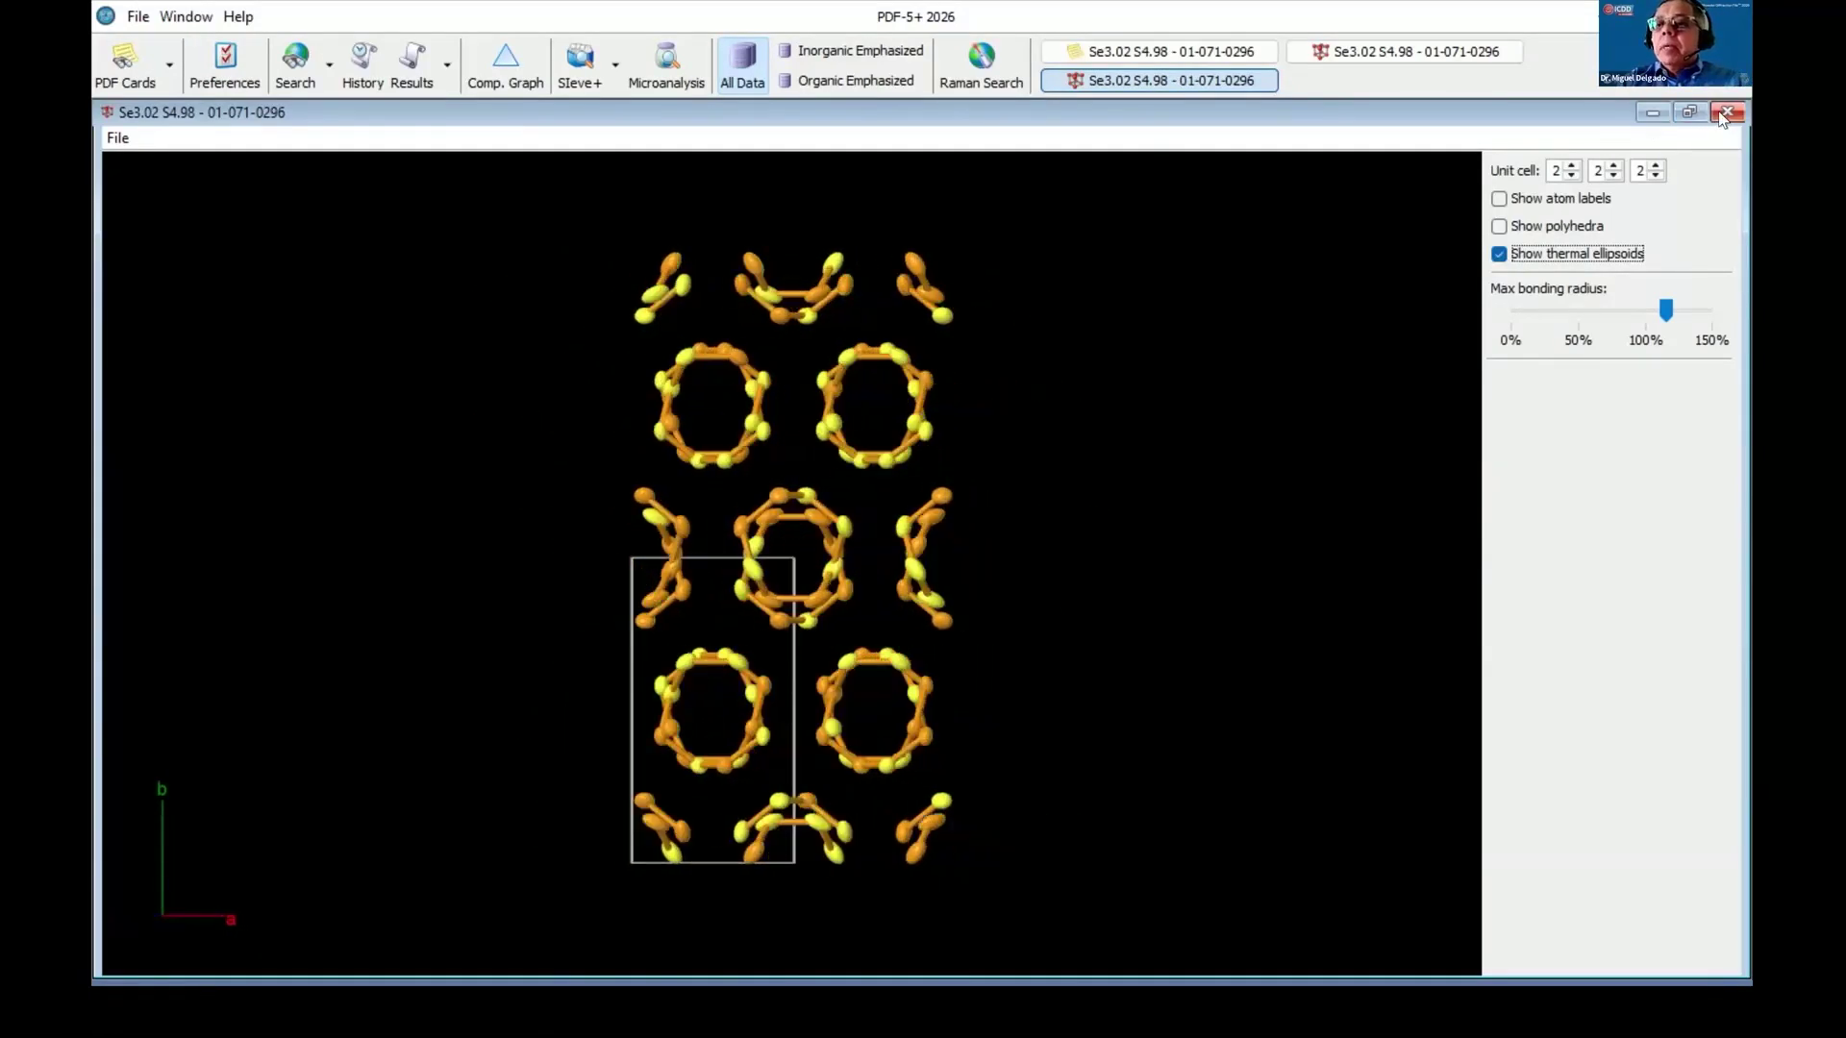
Close the structure views, PDF card and results list, and reset all search criteria.
click(1171, 51)
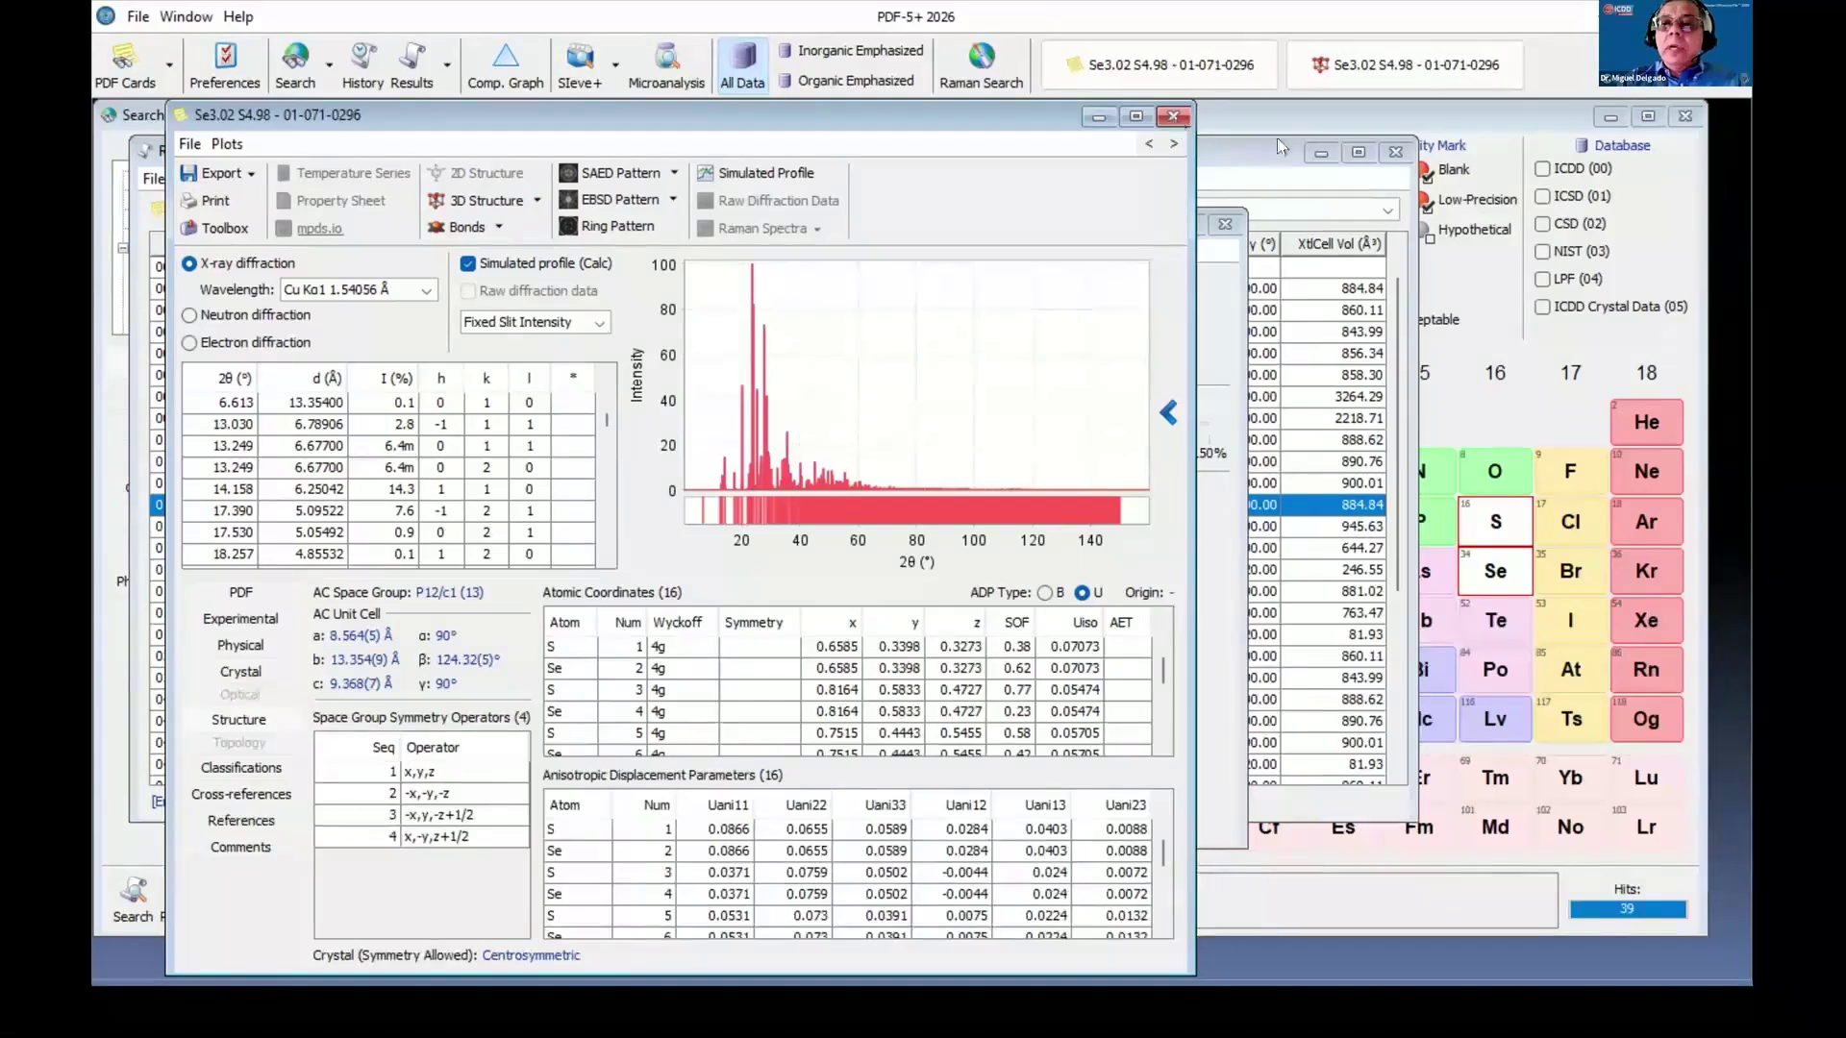
click(1221, 225)
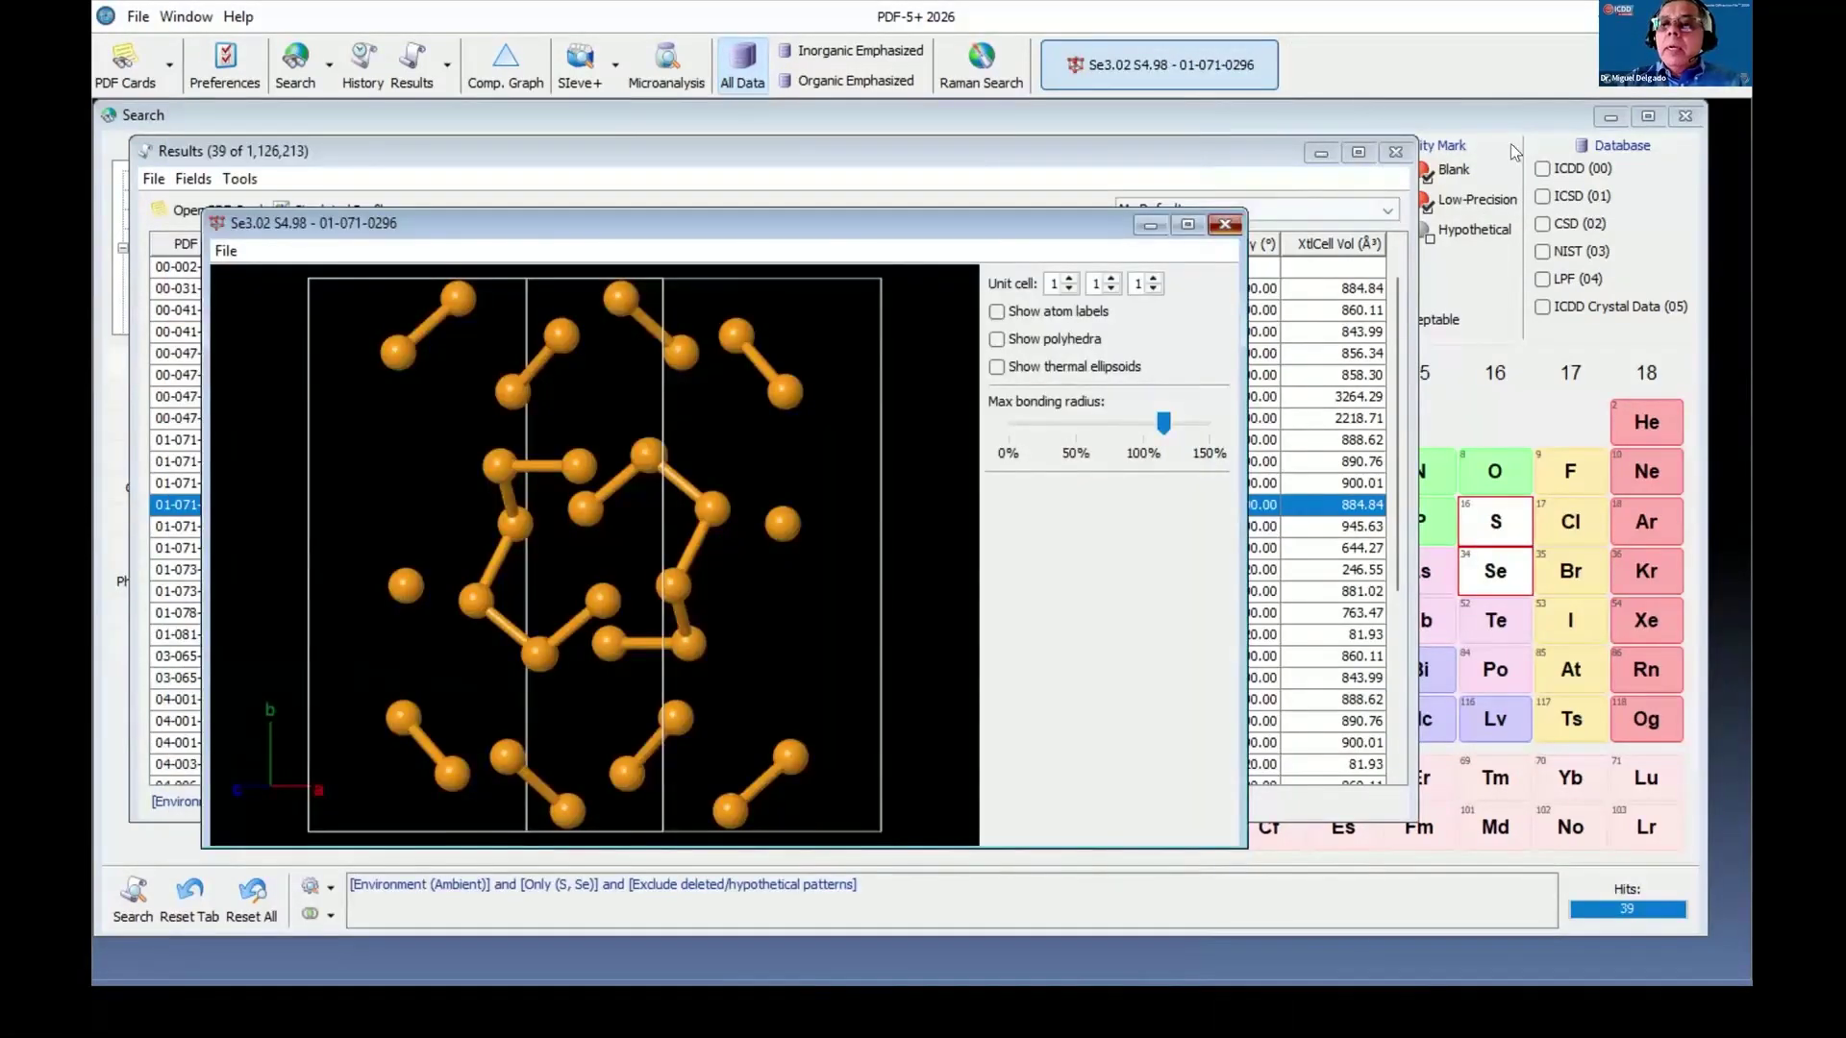
click(1223, 226)
click(1395, 152)
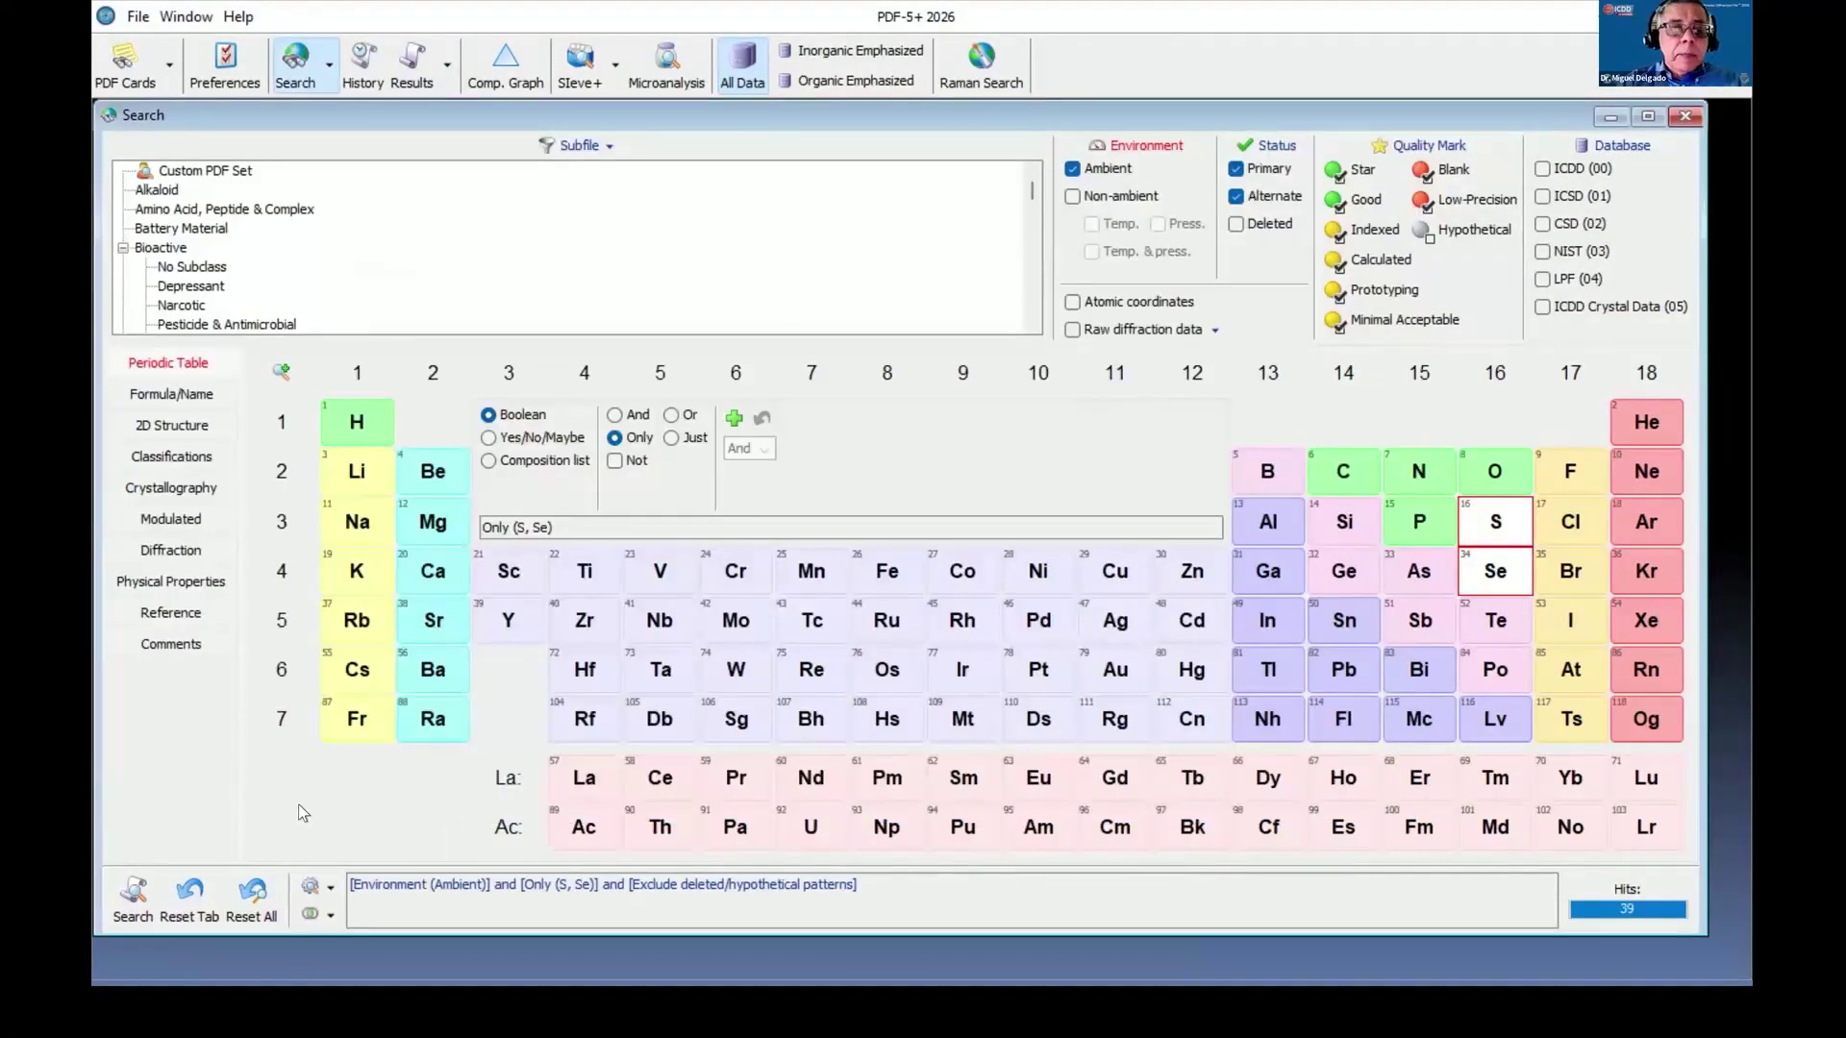
click(251, 895)
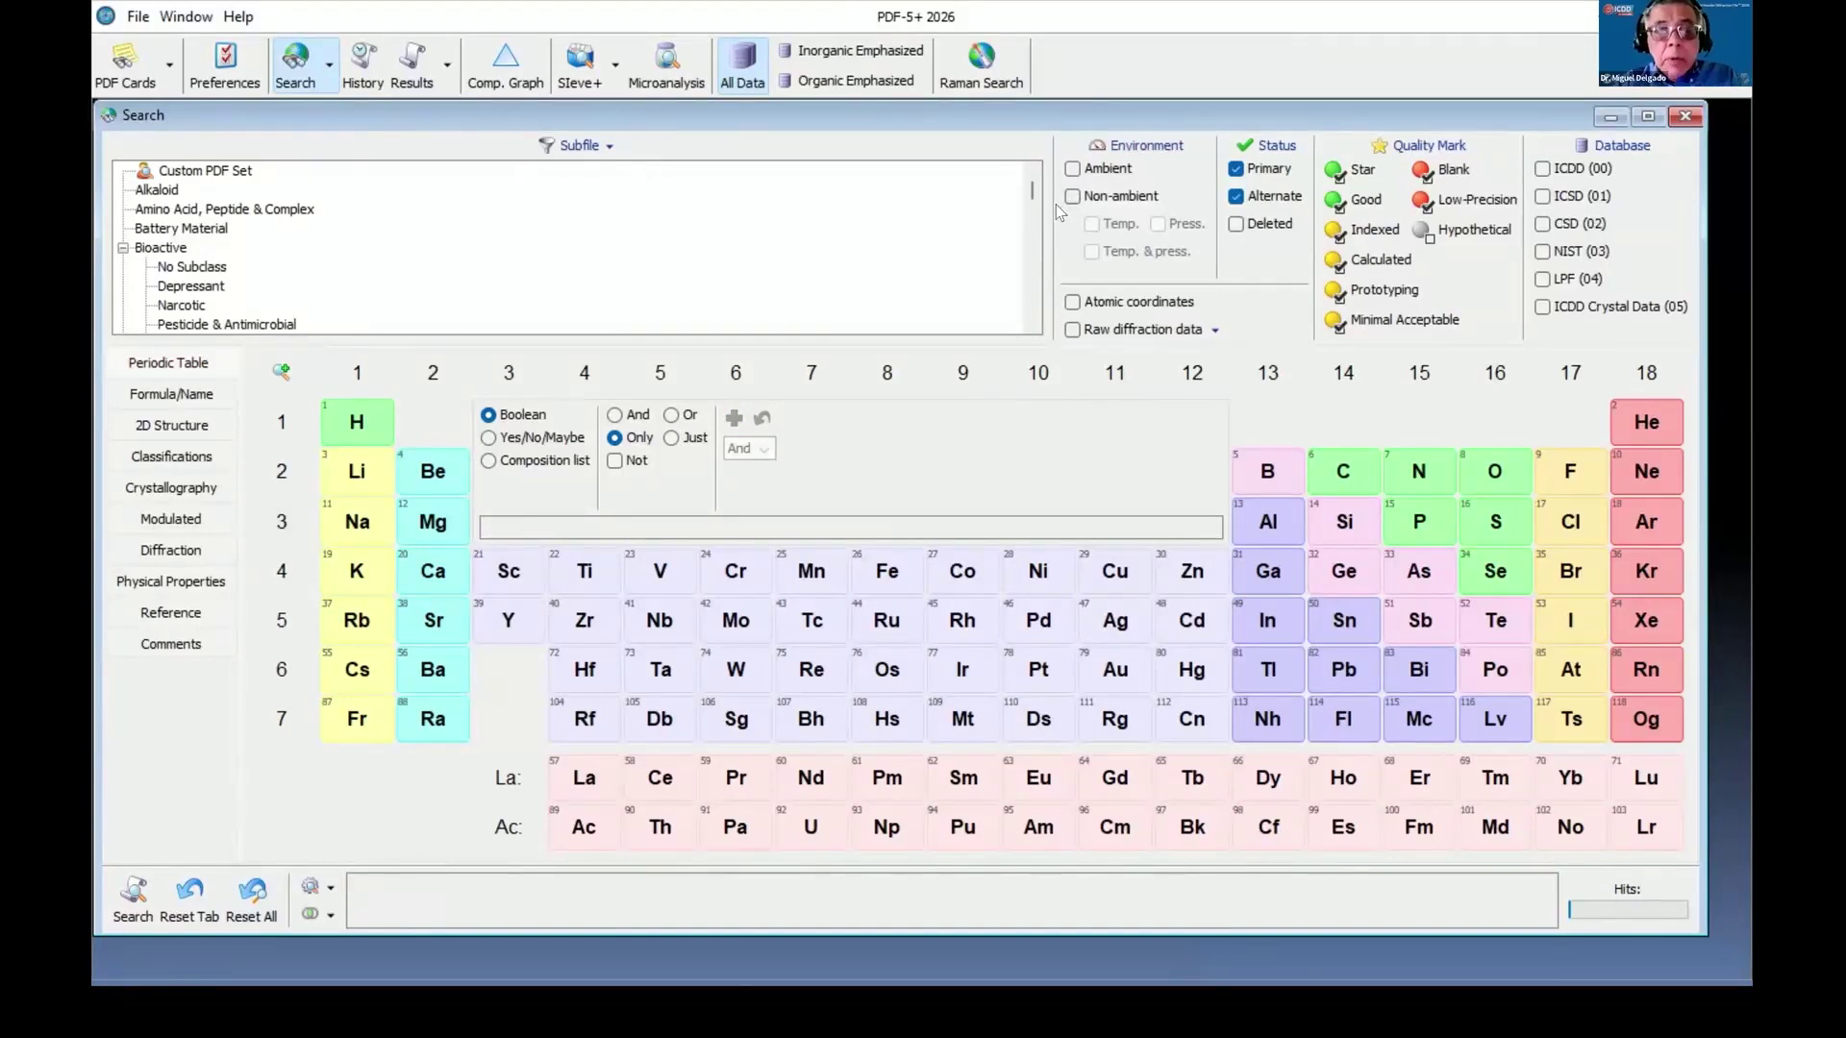
Switch to the PowerPoint slide show and advance to the slide on simulating 2D ring patterns from CIFs.
key(super+Tab)
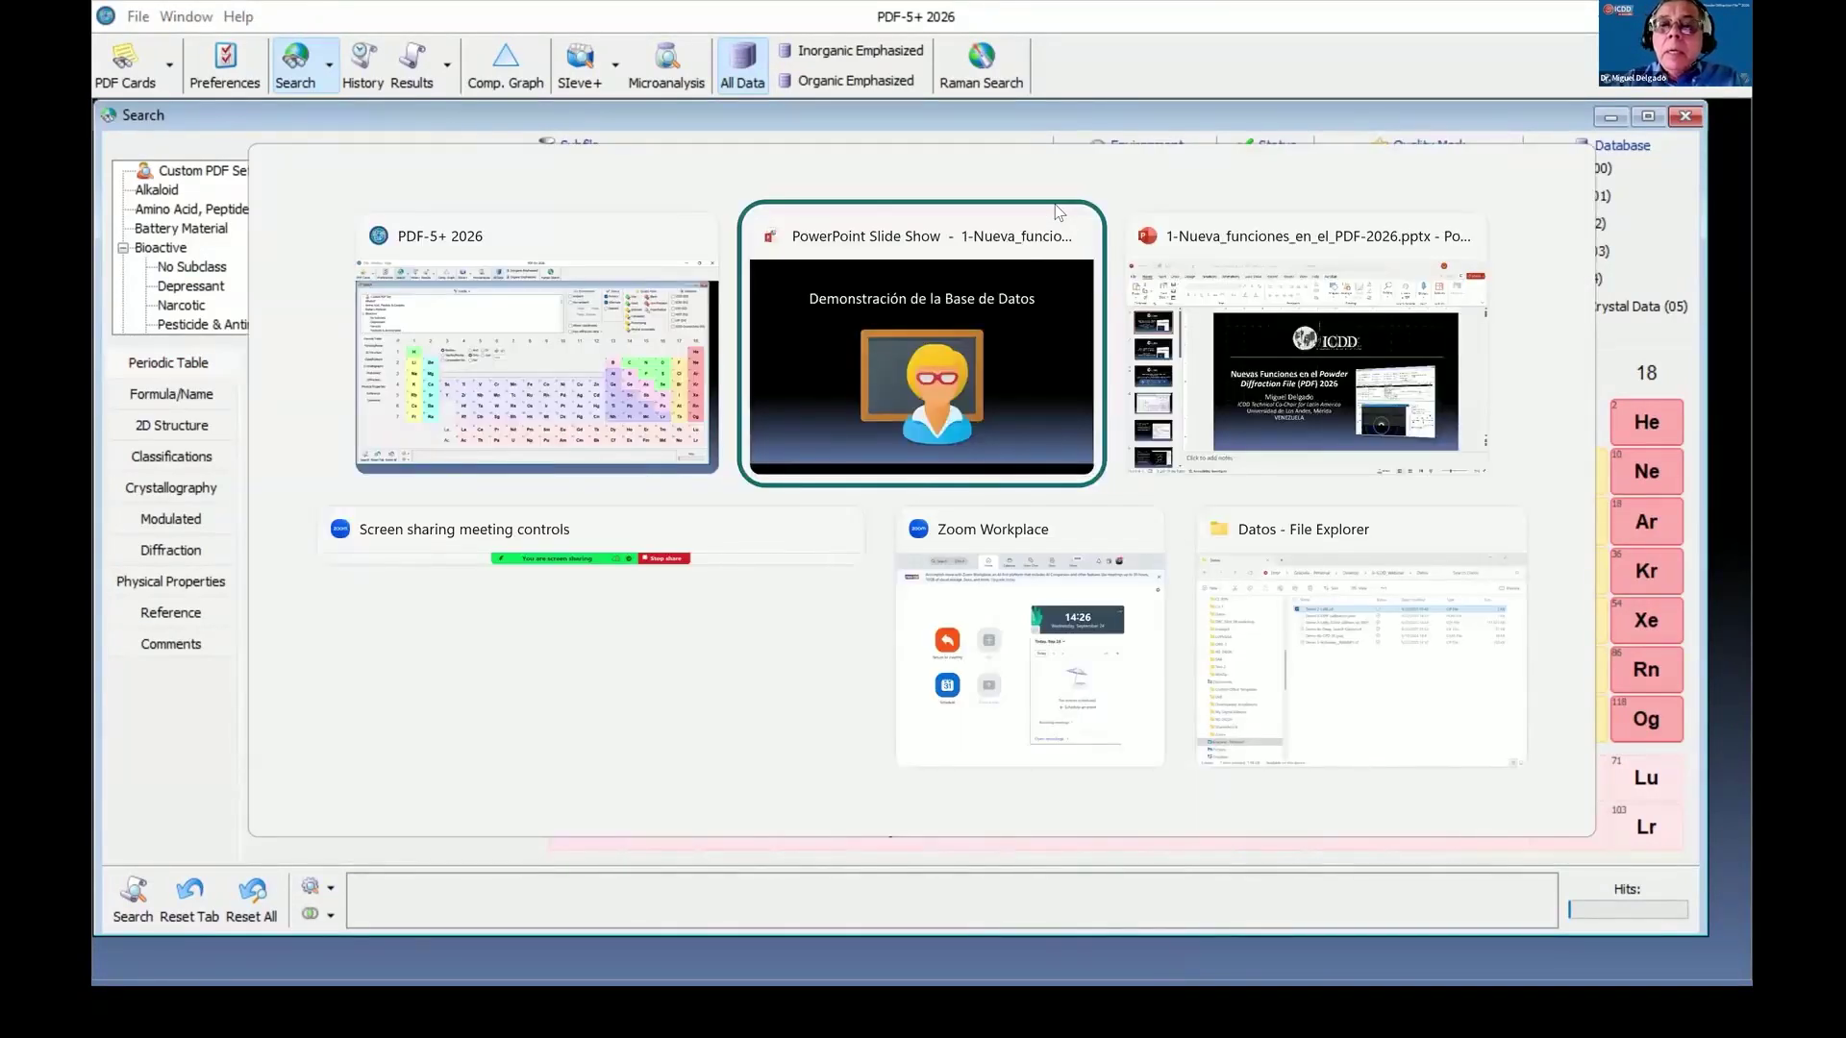
key(Return)
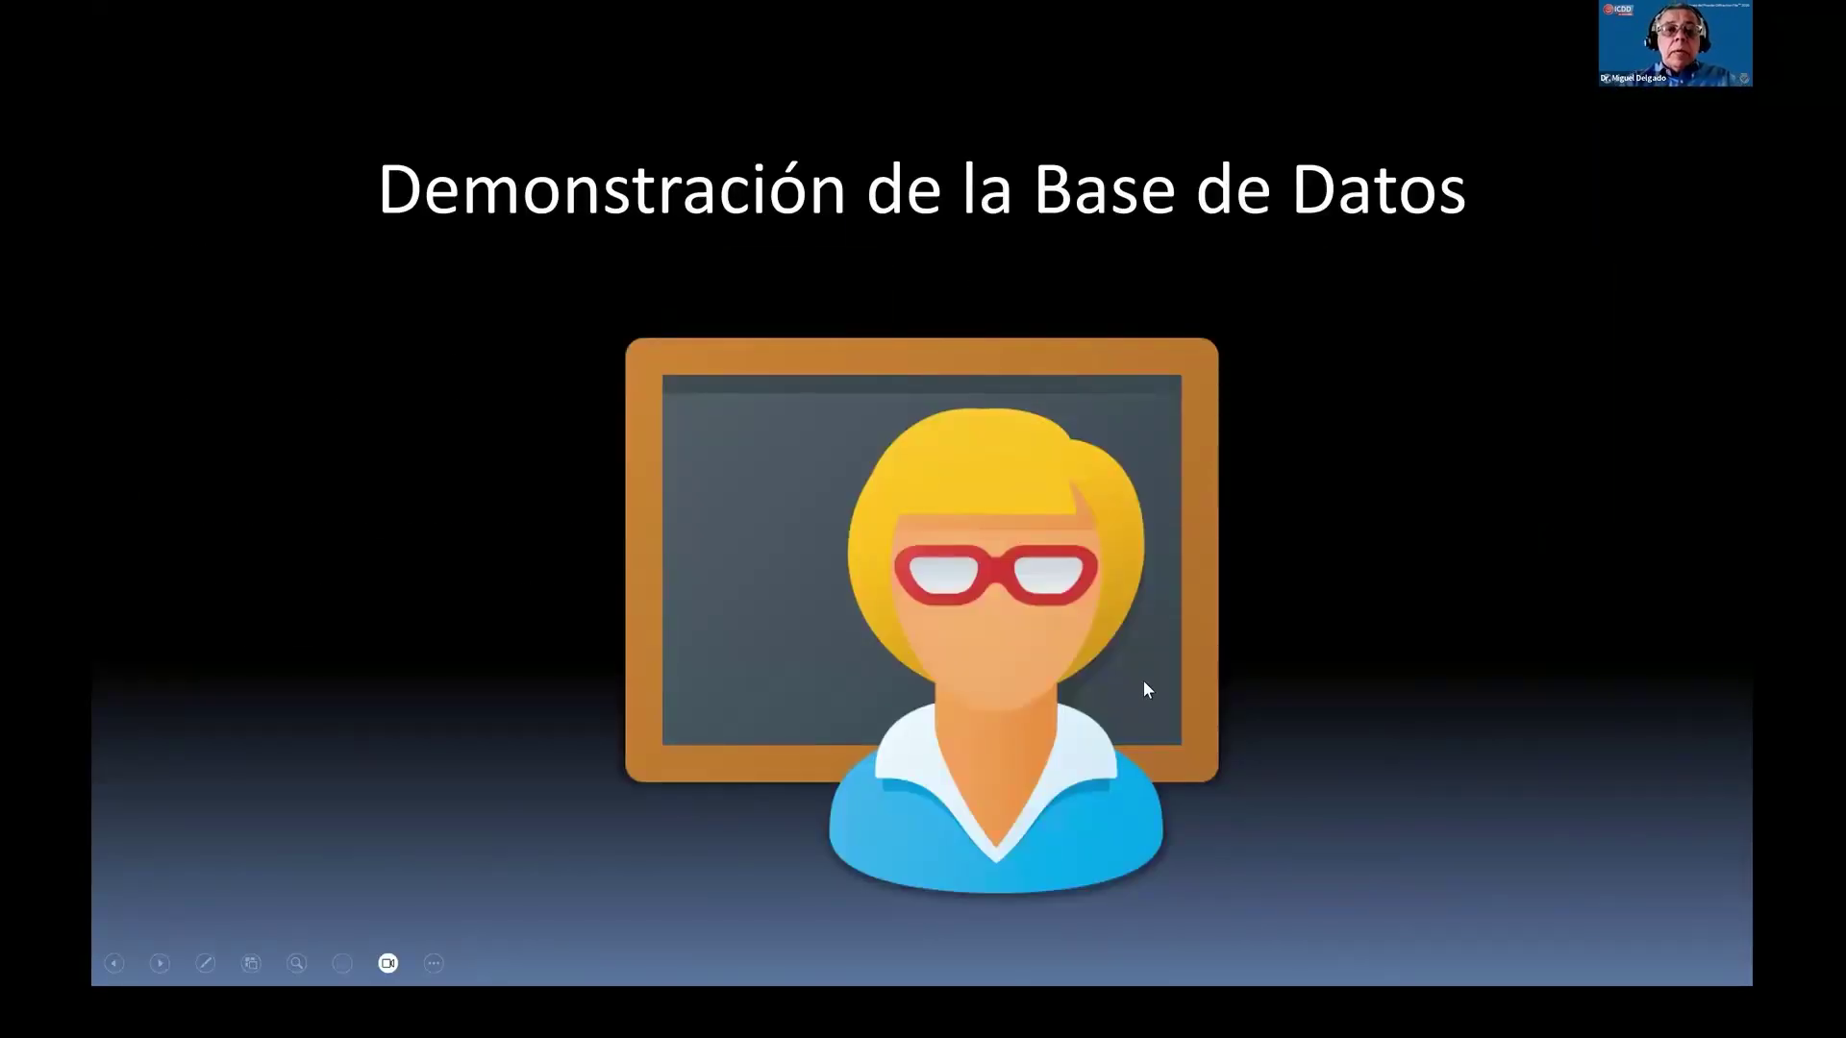
click(1144, 684)
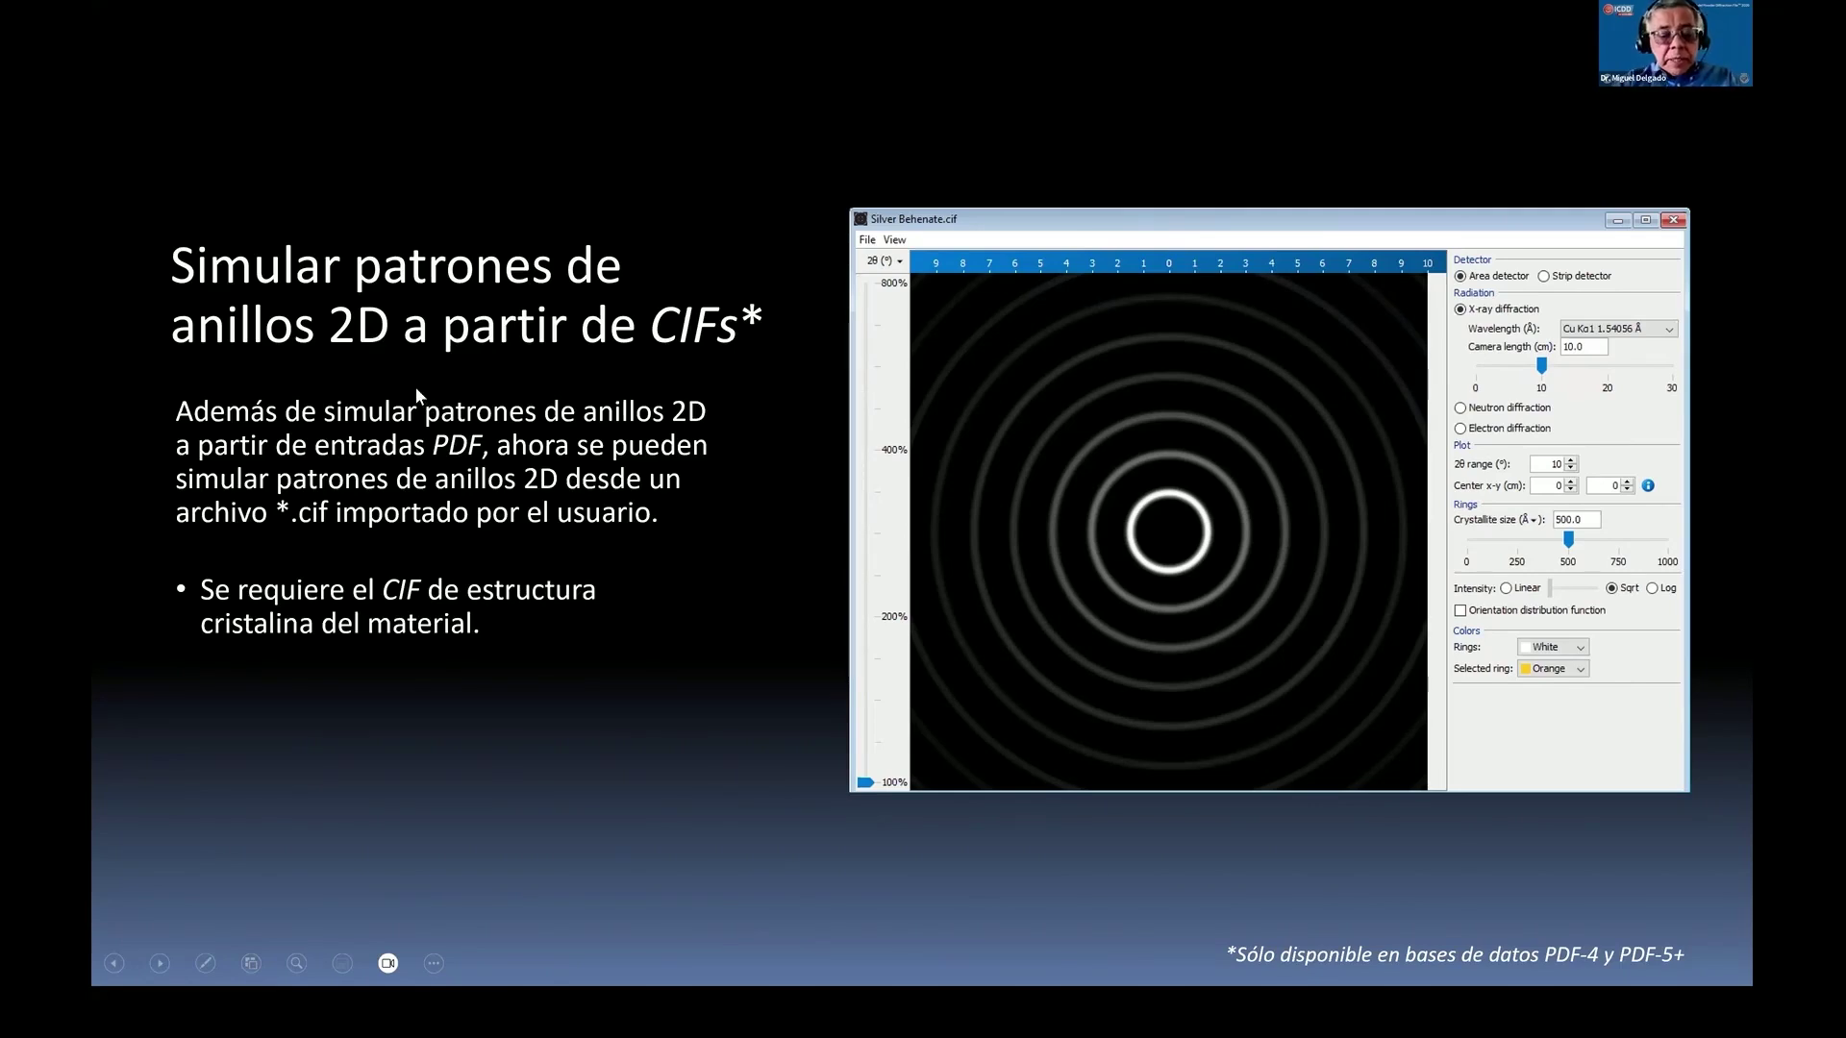
Switch back to PDF-5+ 2026 and create a new ring pattern.
key(alt+Tab)
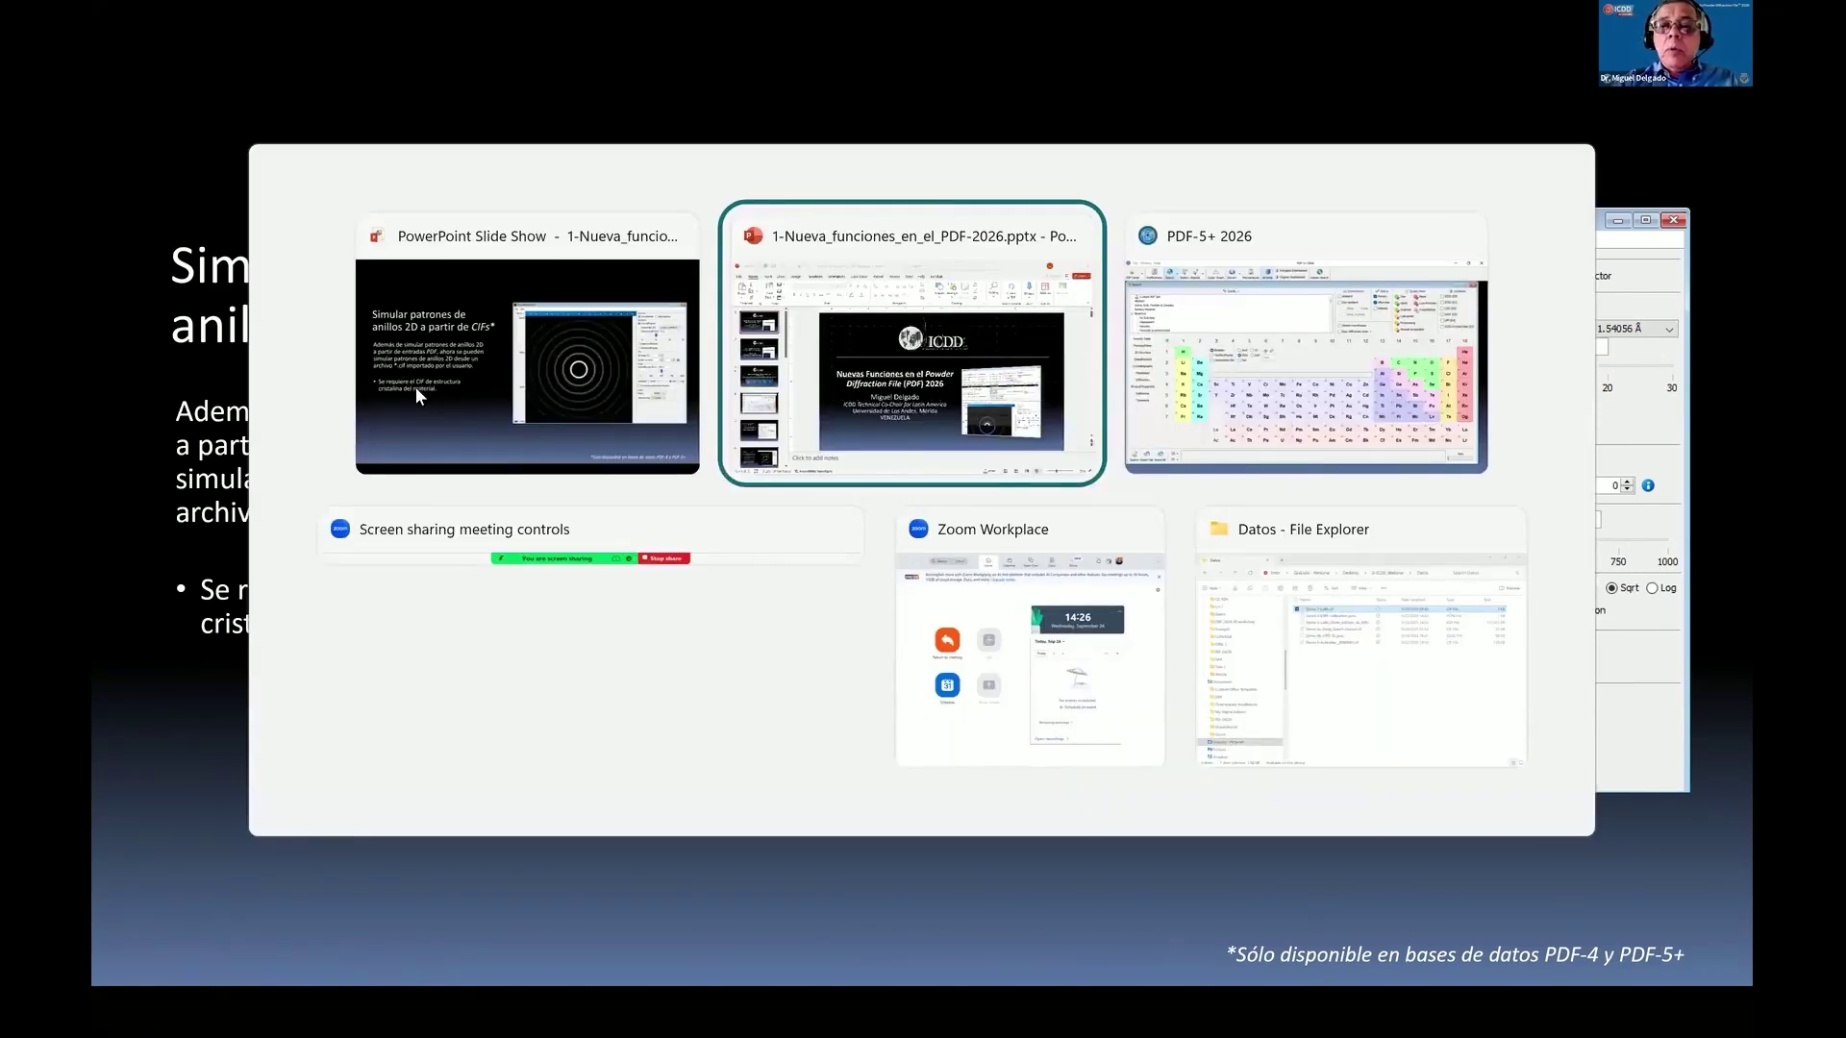
key(alt+Tab)
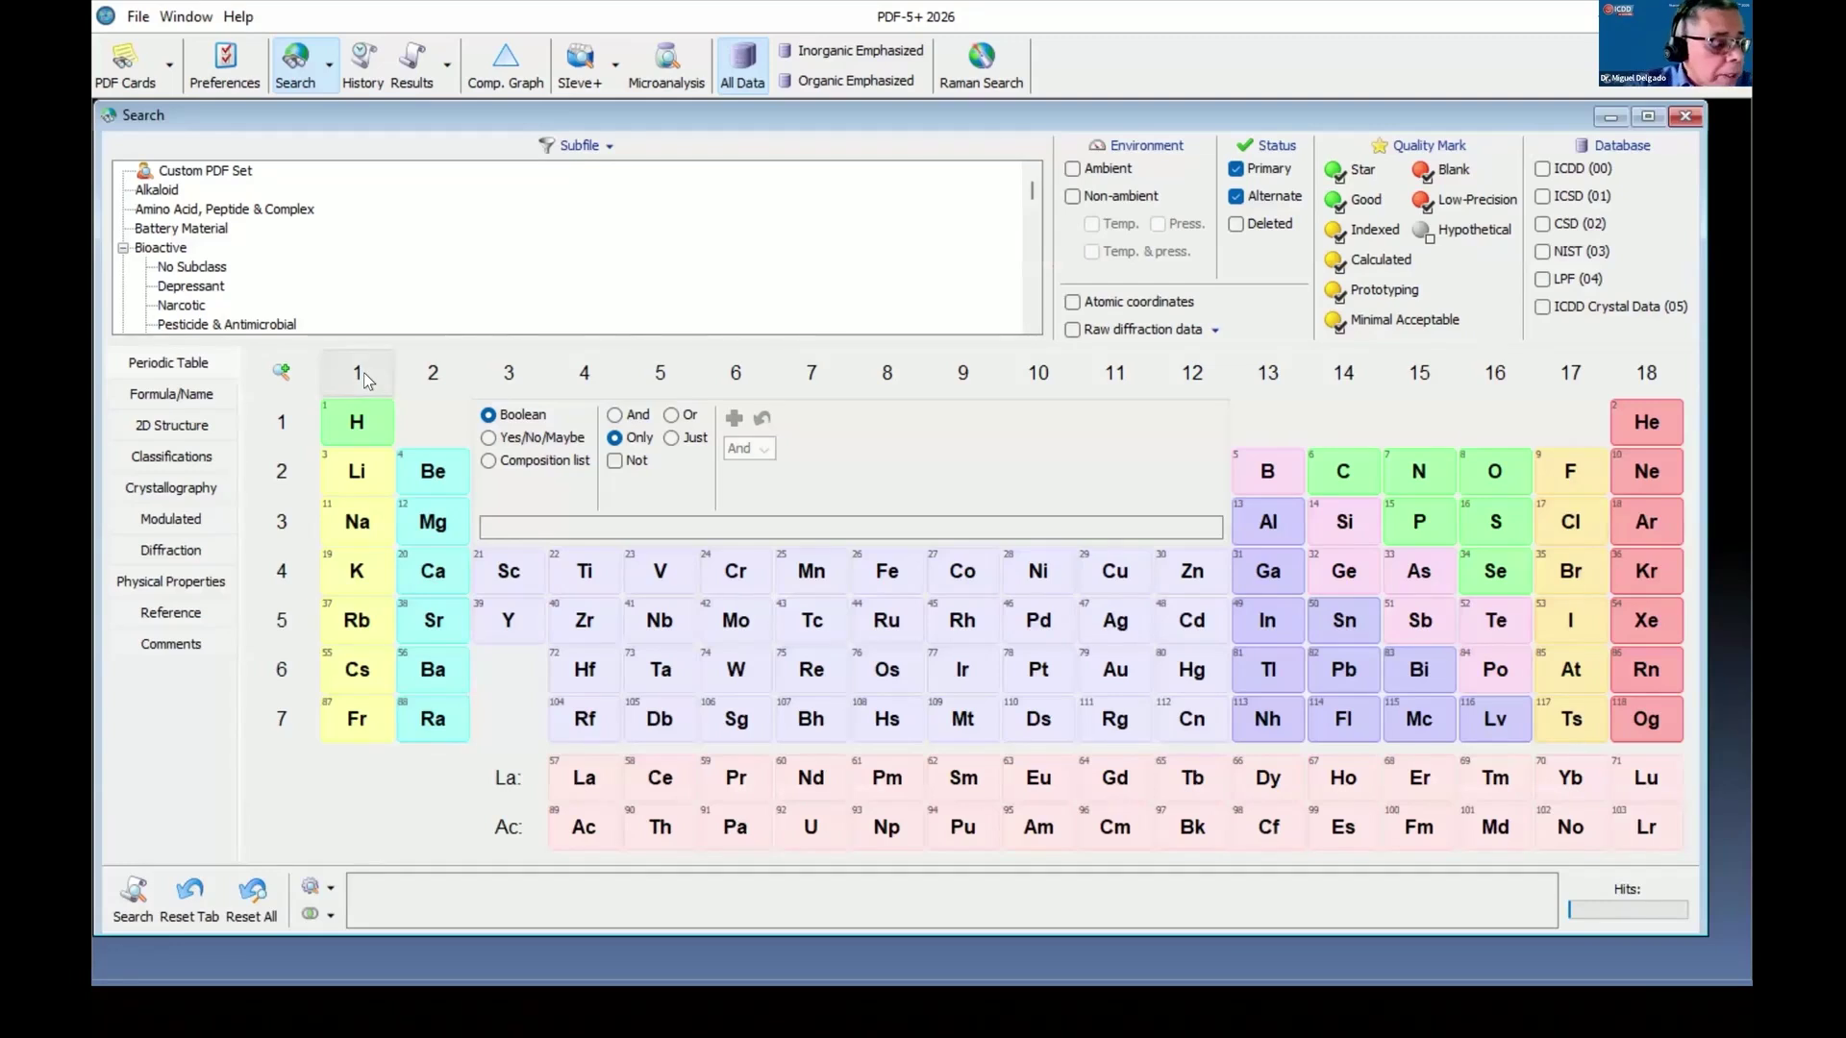
click(135, 19)
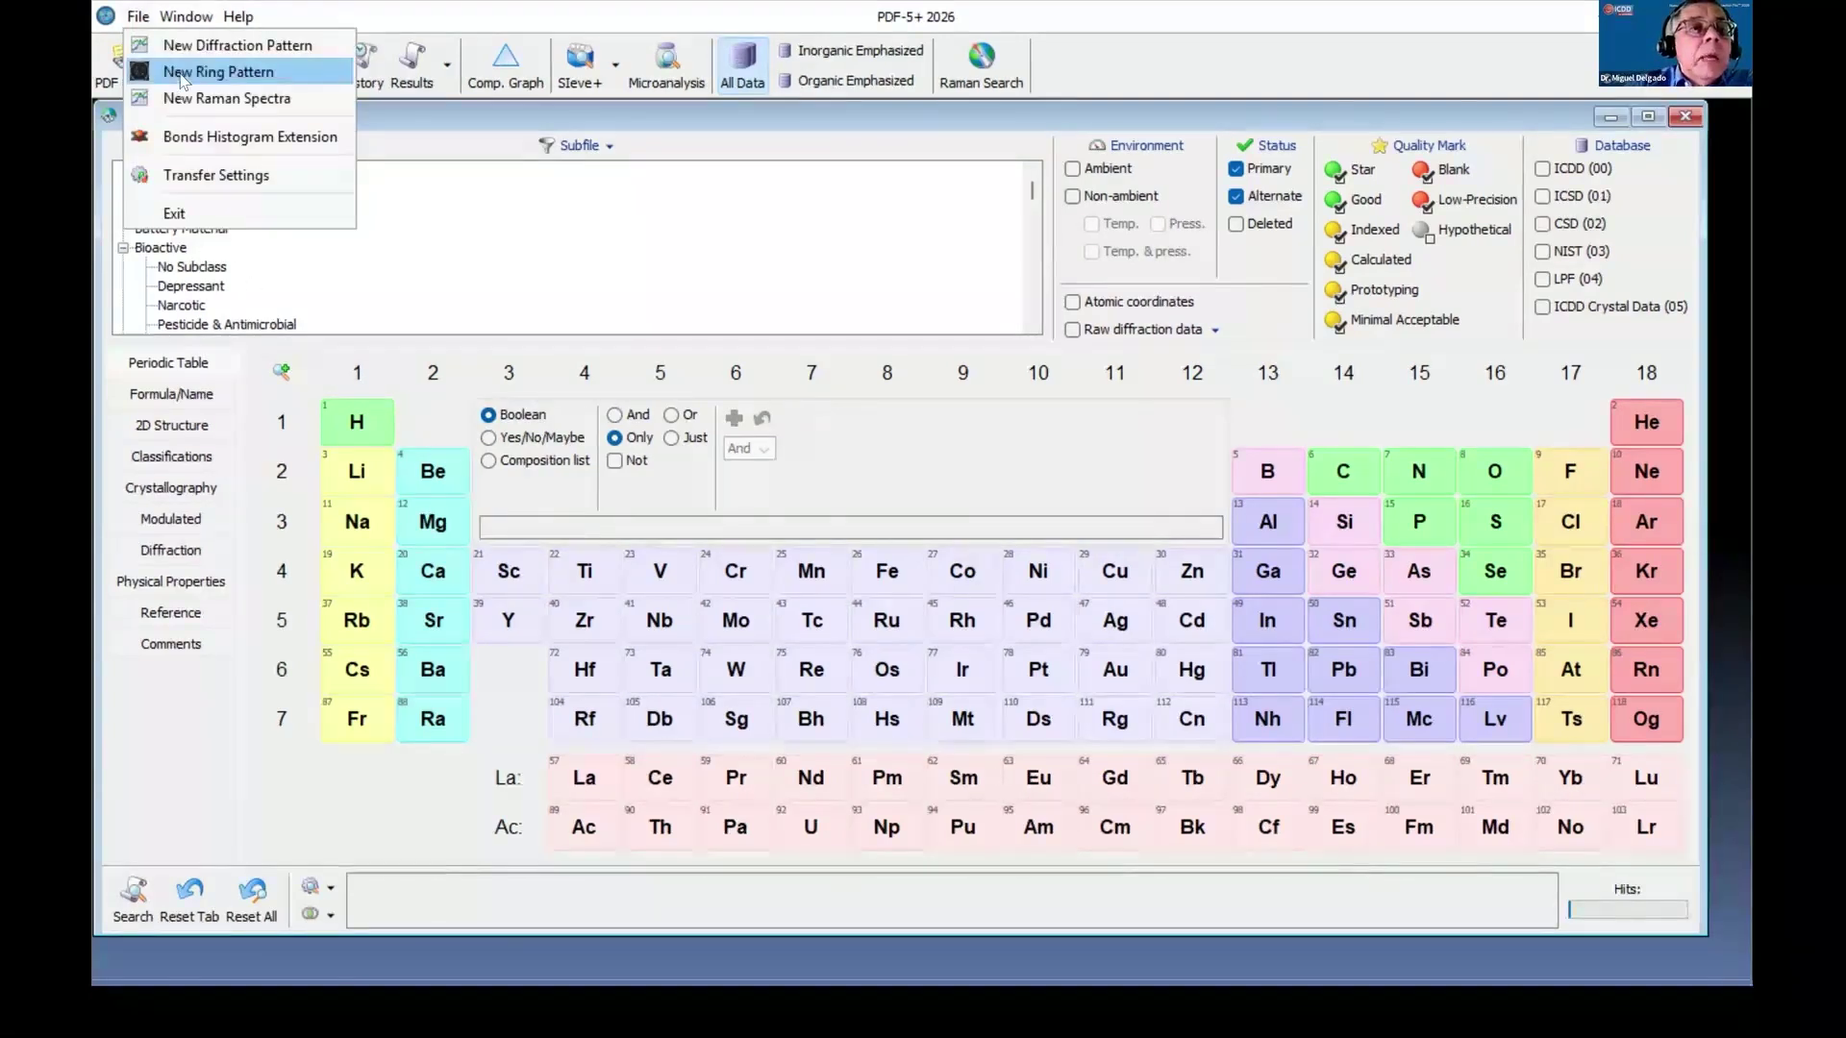
click(218, 72)
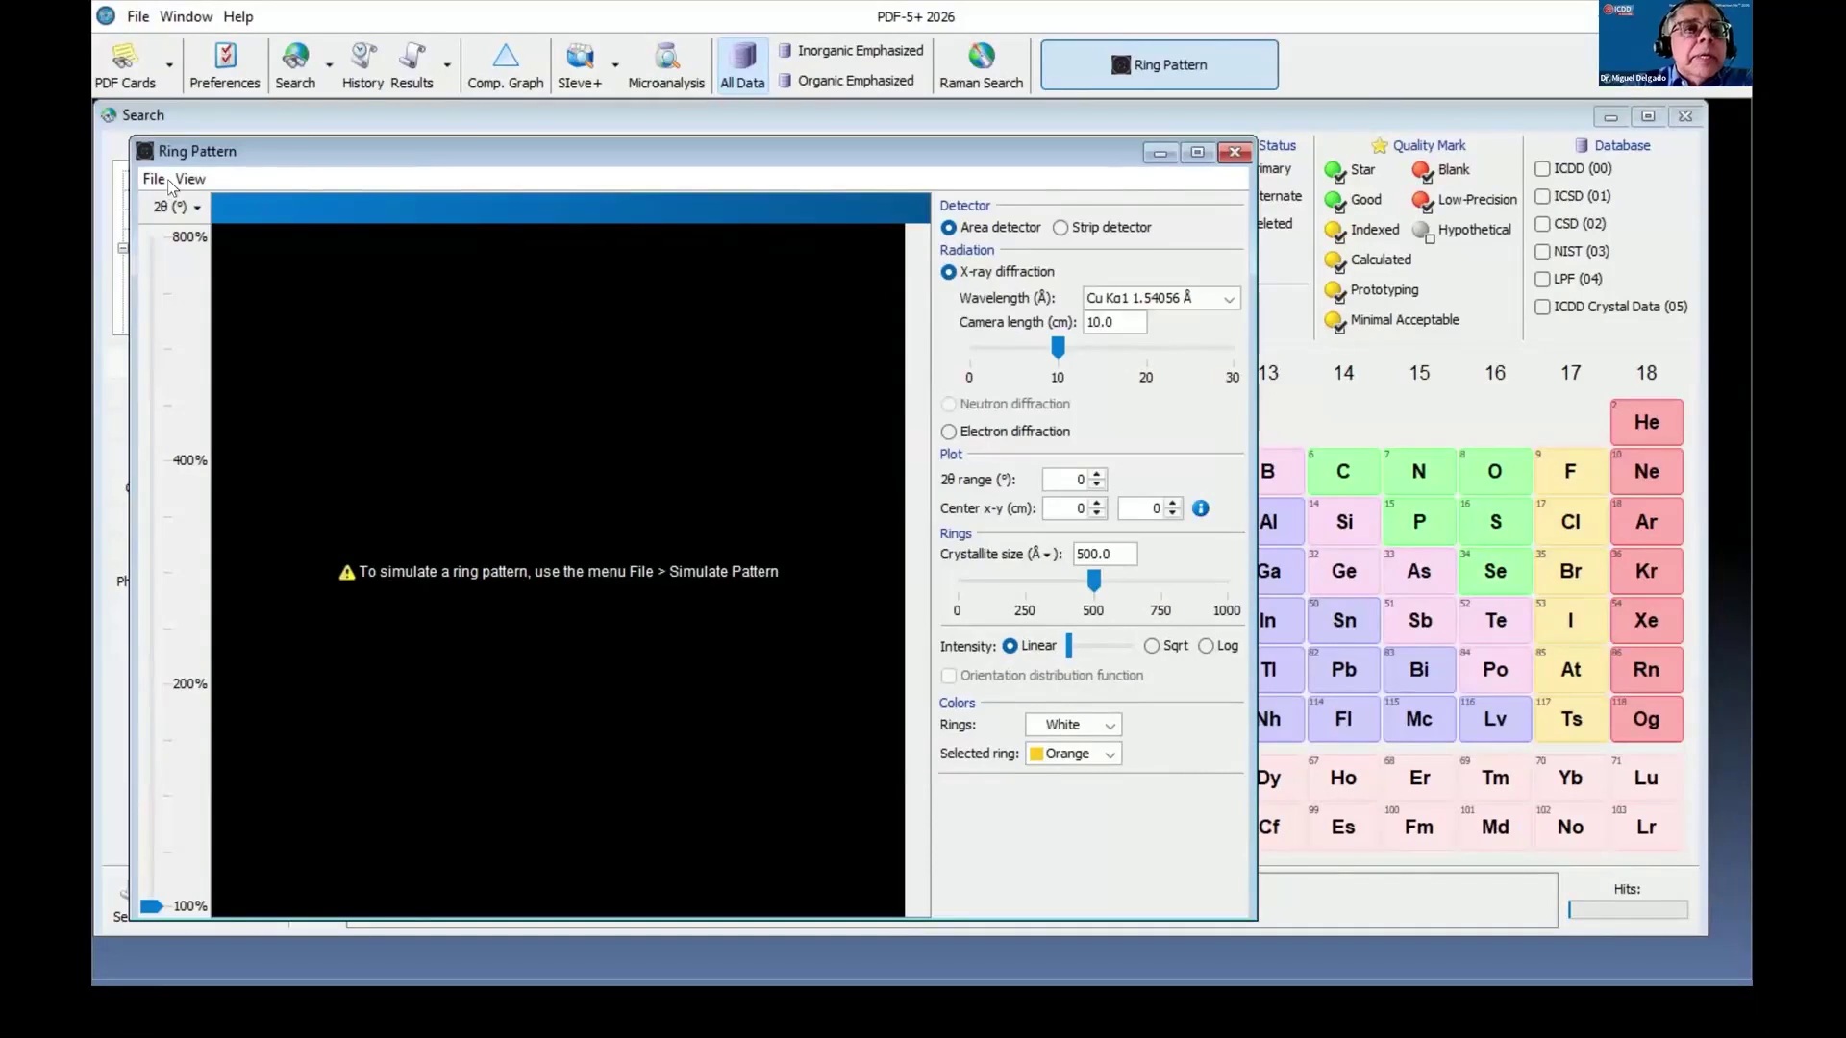
Simulate the ring pattern from the crystal structure file Demo 2-LaB6.cif in the Datos_Webinar folder.
click(154, 180)
mouse_move(204, 209)
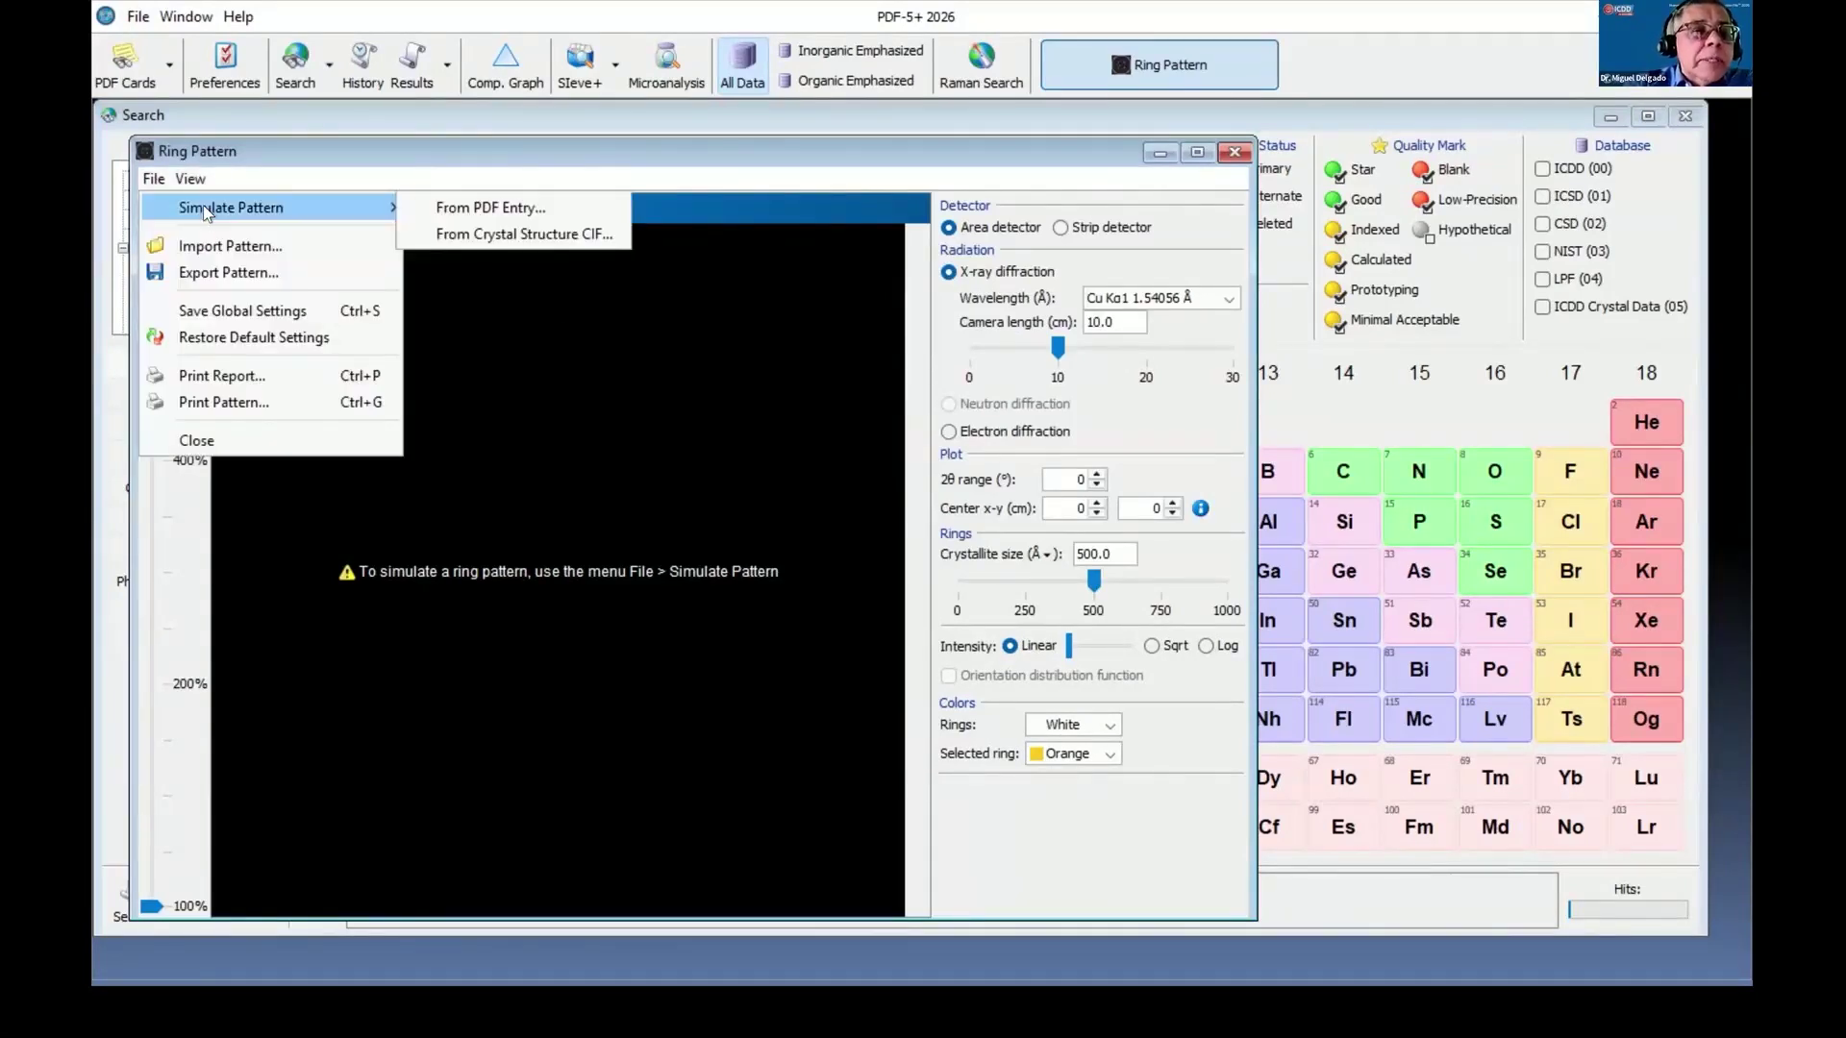
click(470, 236)
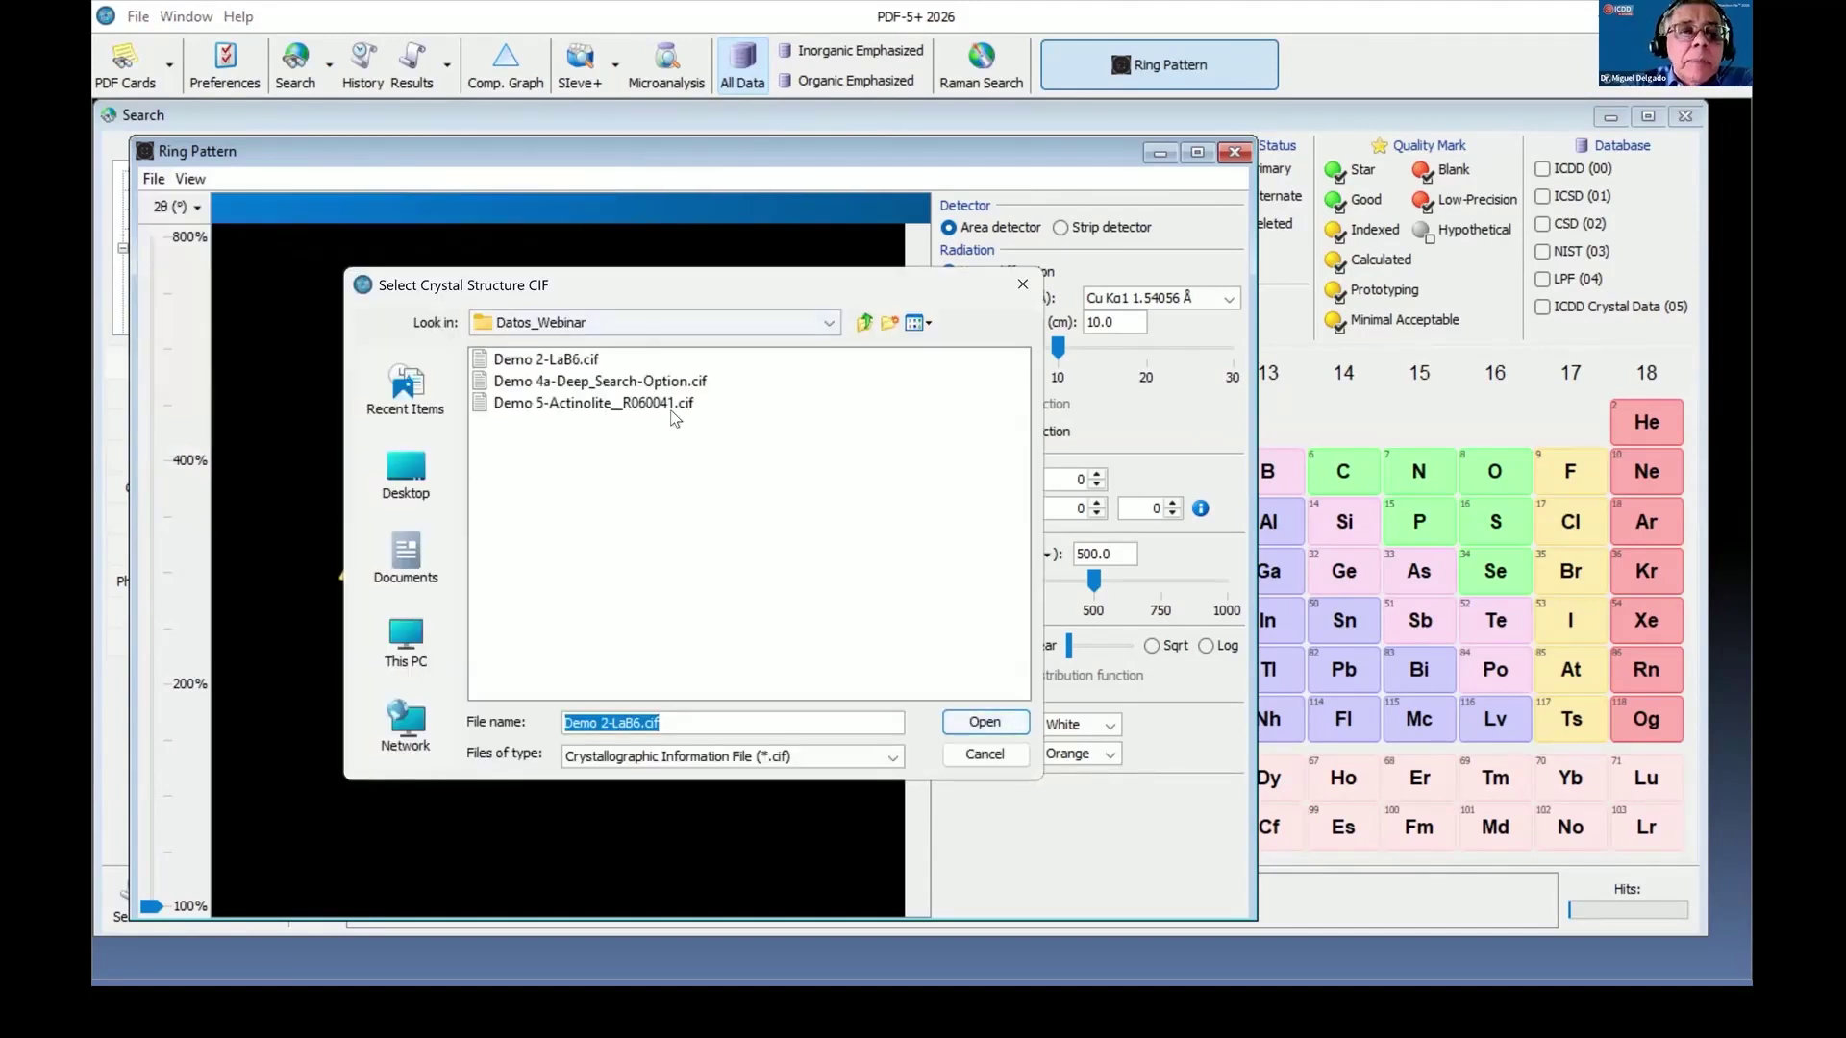
click(535, 361)
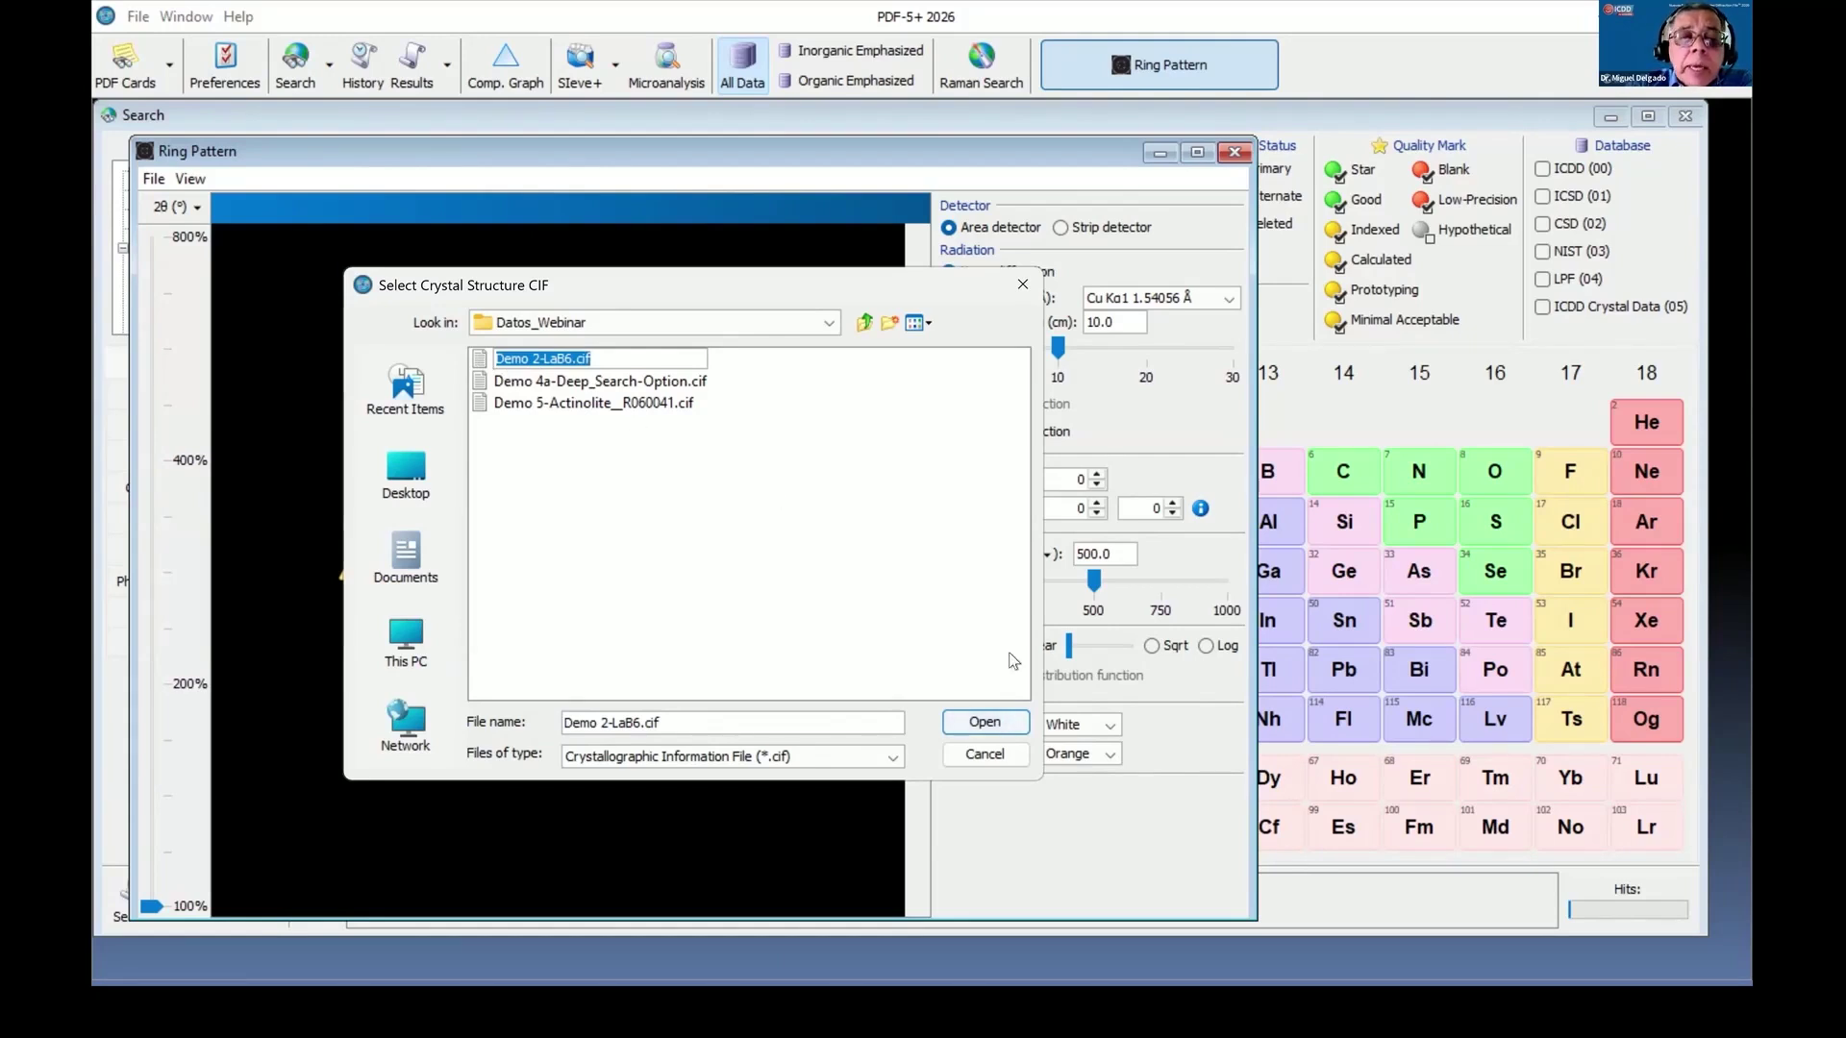
click(983, 723)
click(985, 721)
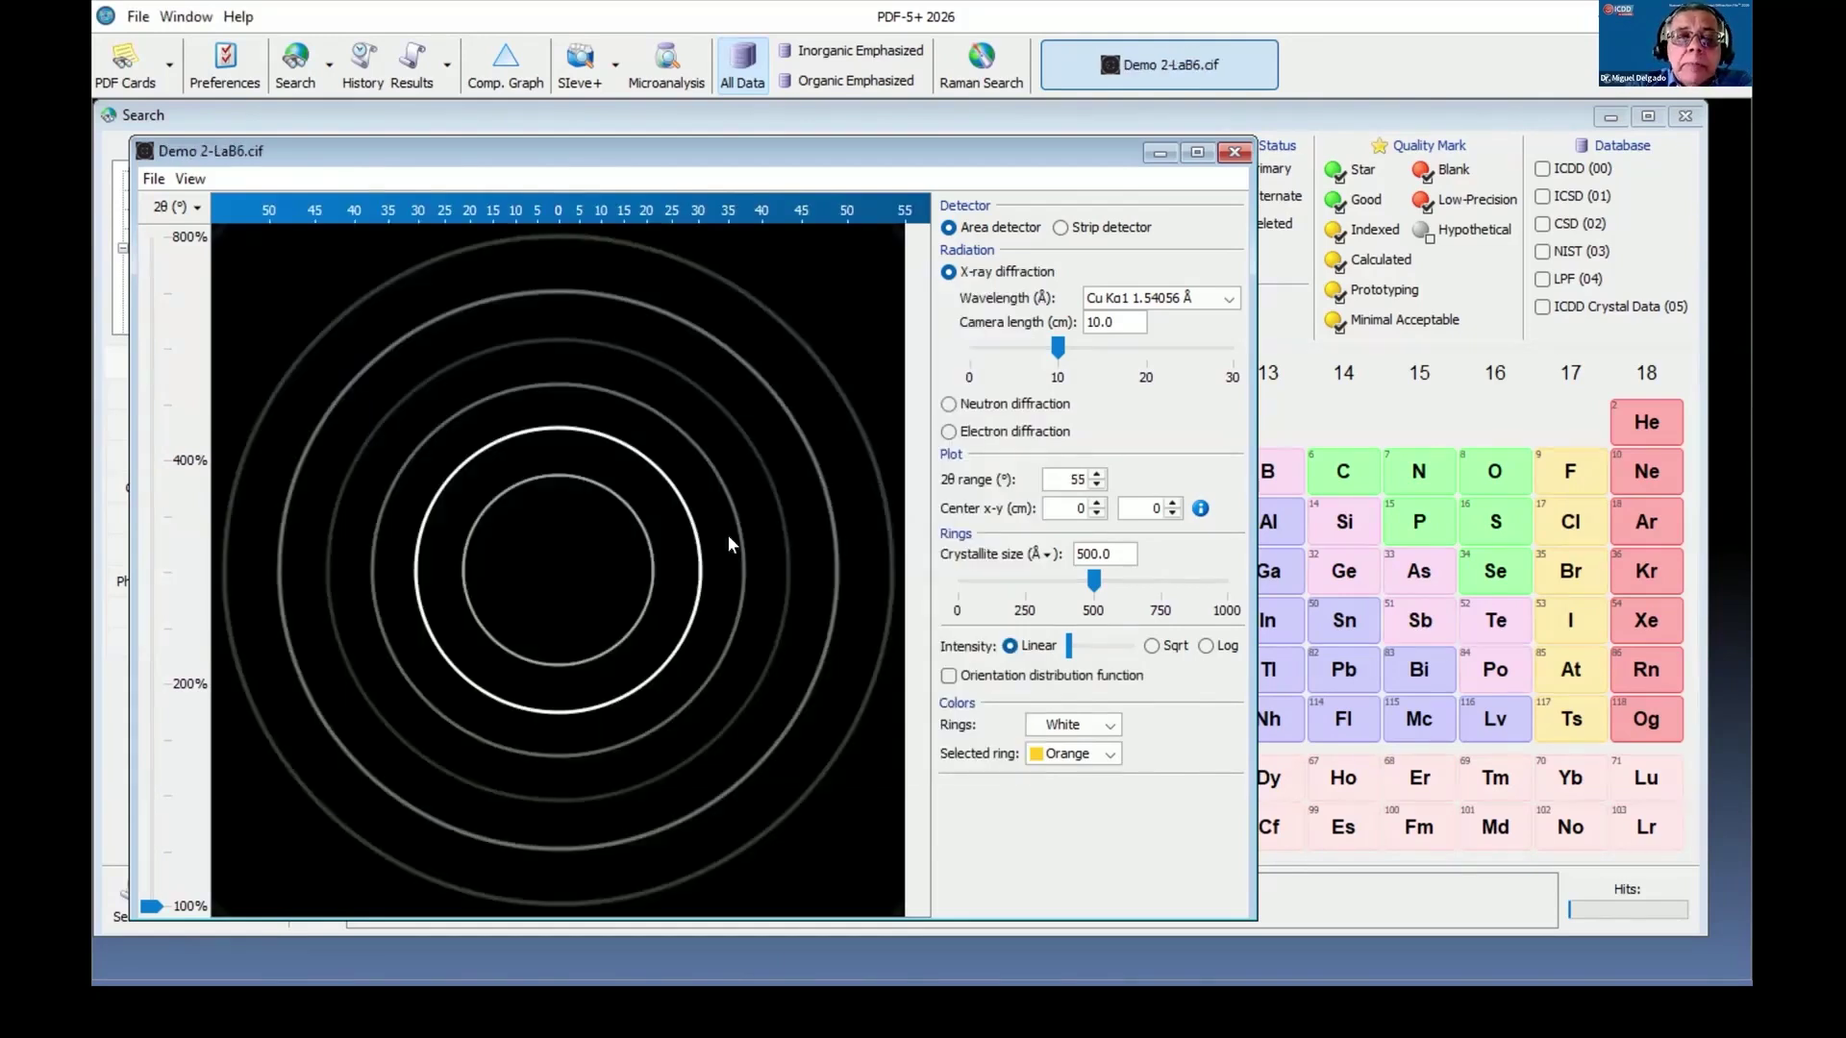
Compare the LaB6 ring pattern at the Fe Kα1 and Mo Kα1 wavelengths, ending on Cu Kα(avg) 1.54184 Å.
mouse_move(638, 517)
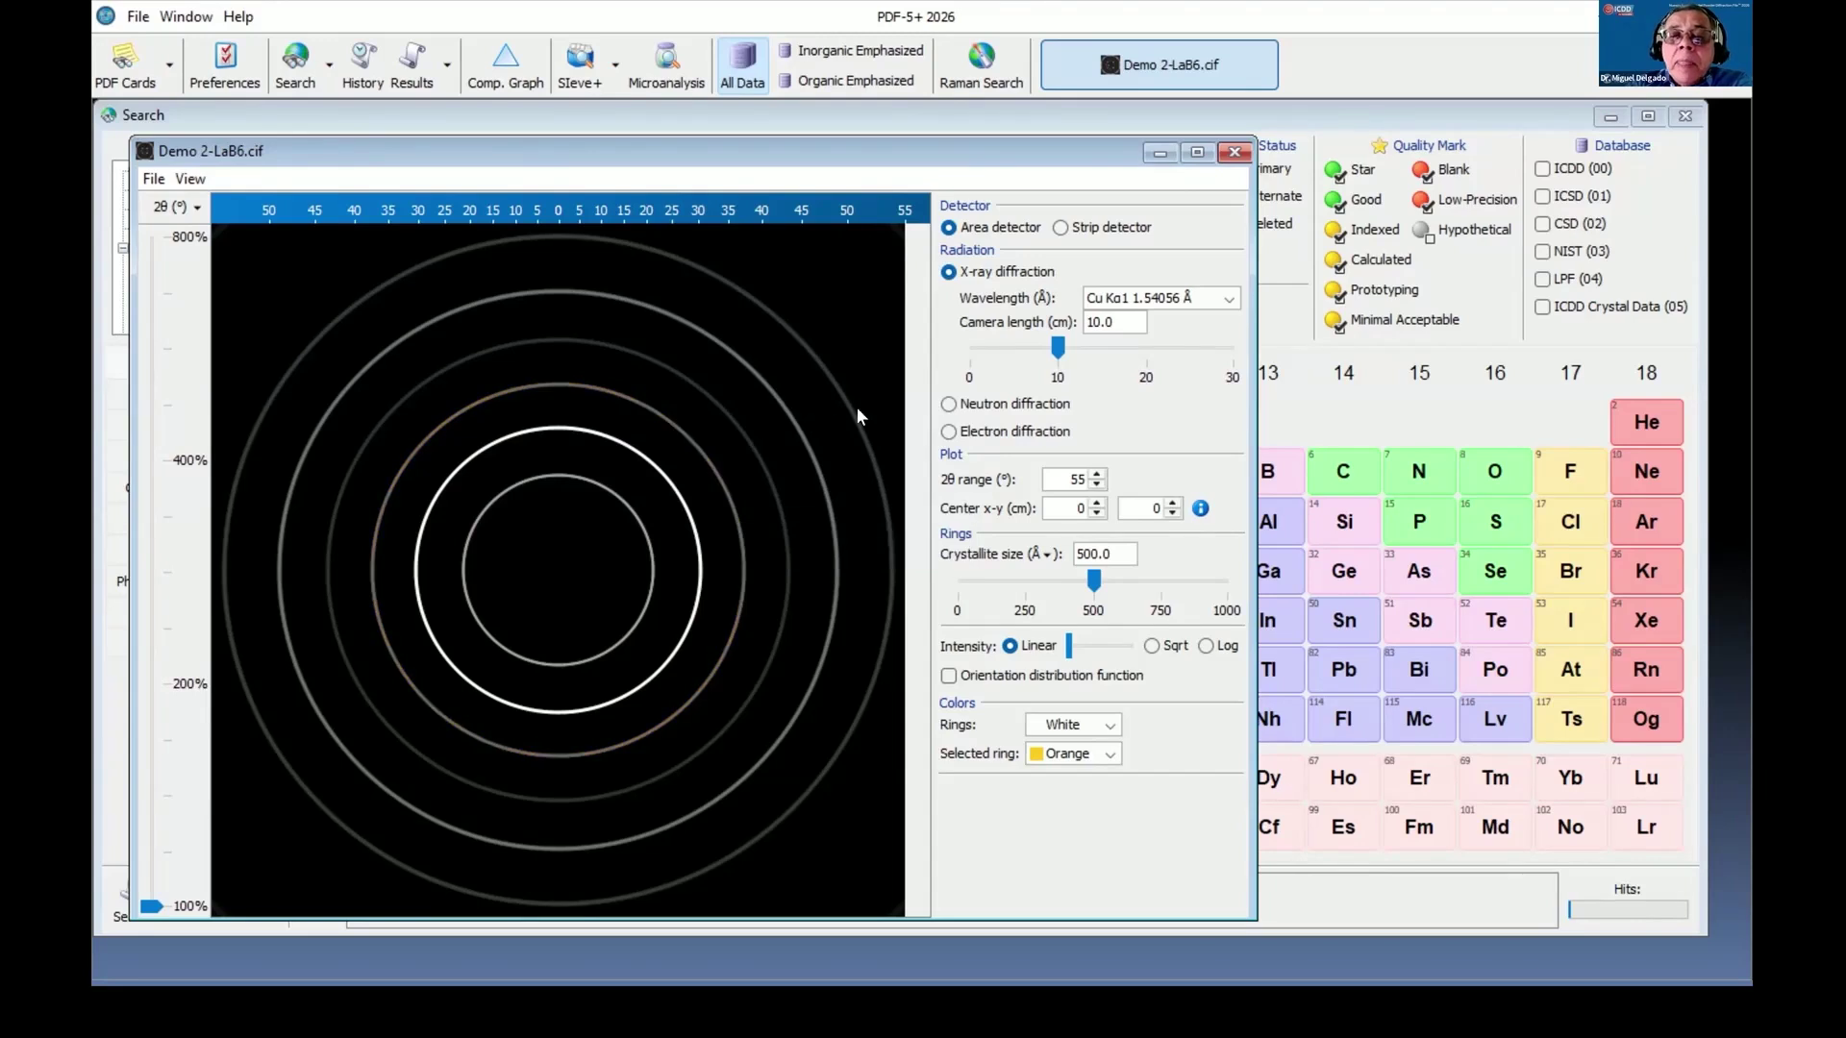
click(1227, 293)
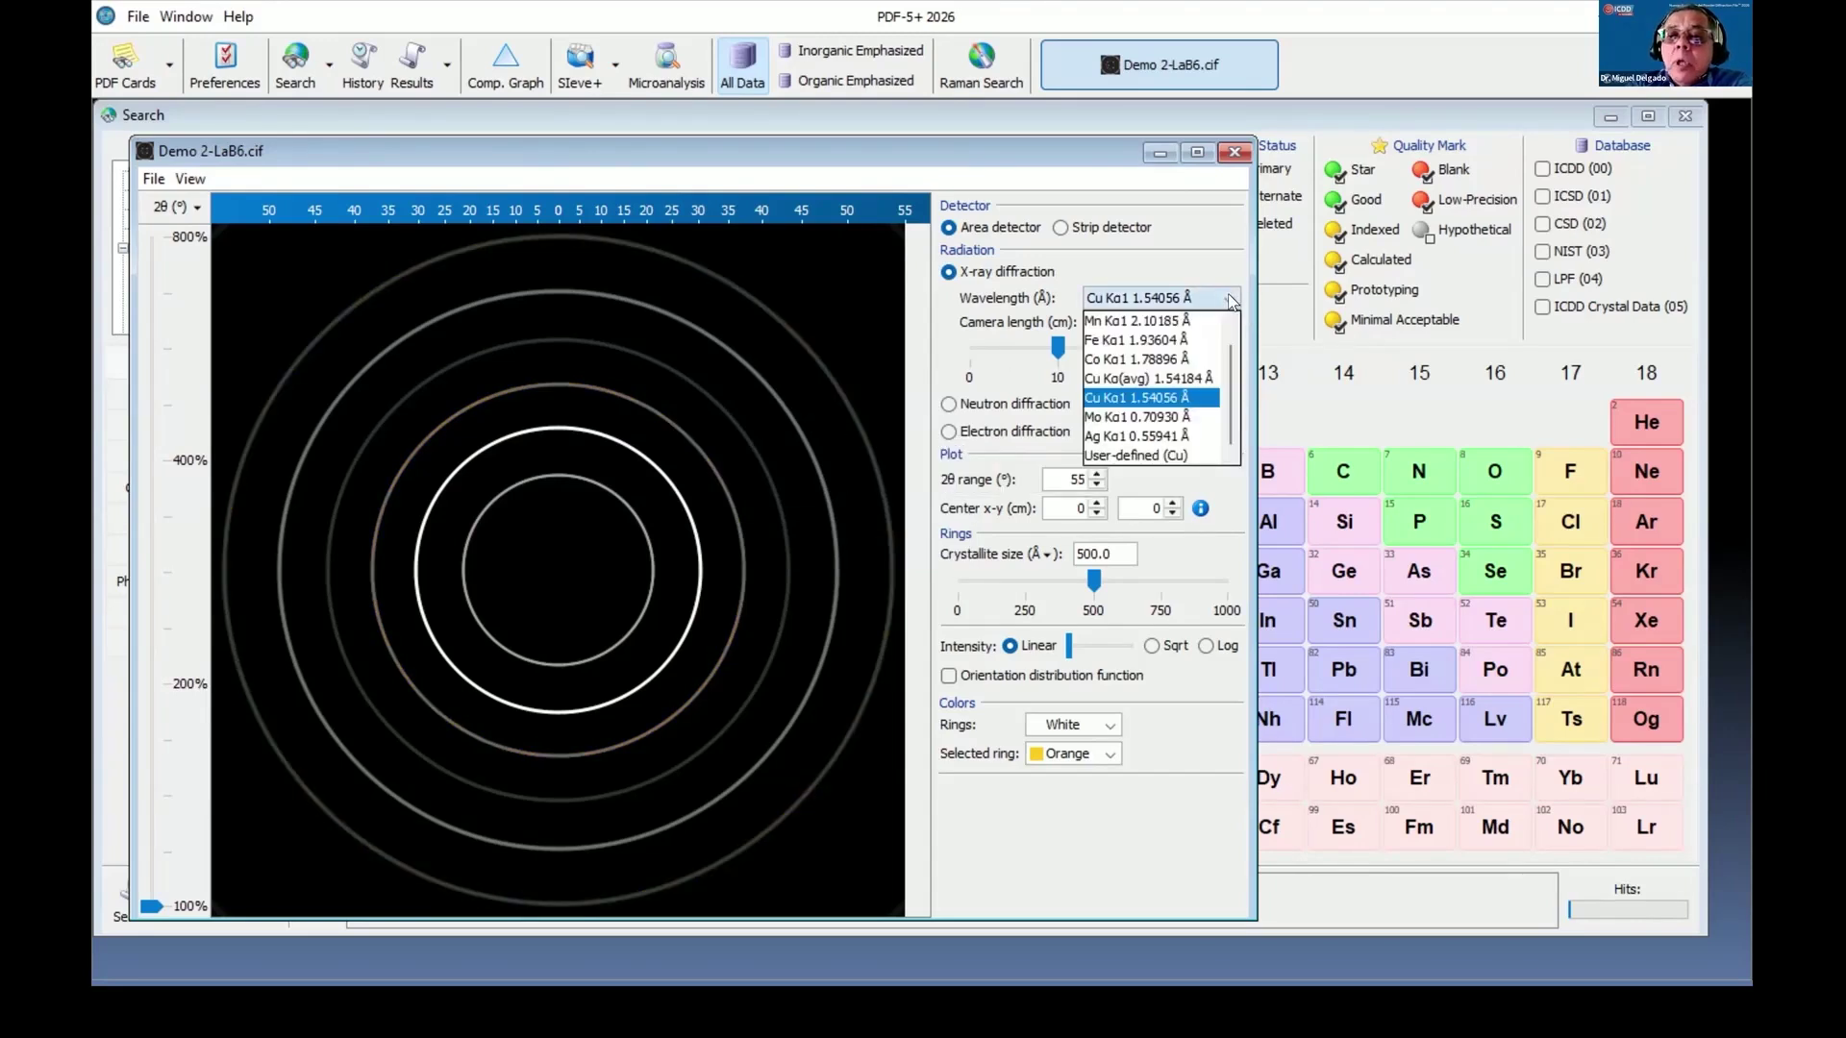
click(1203, 342)
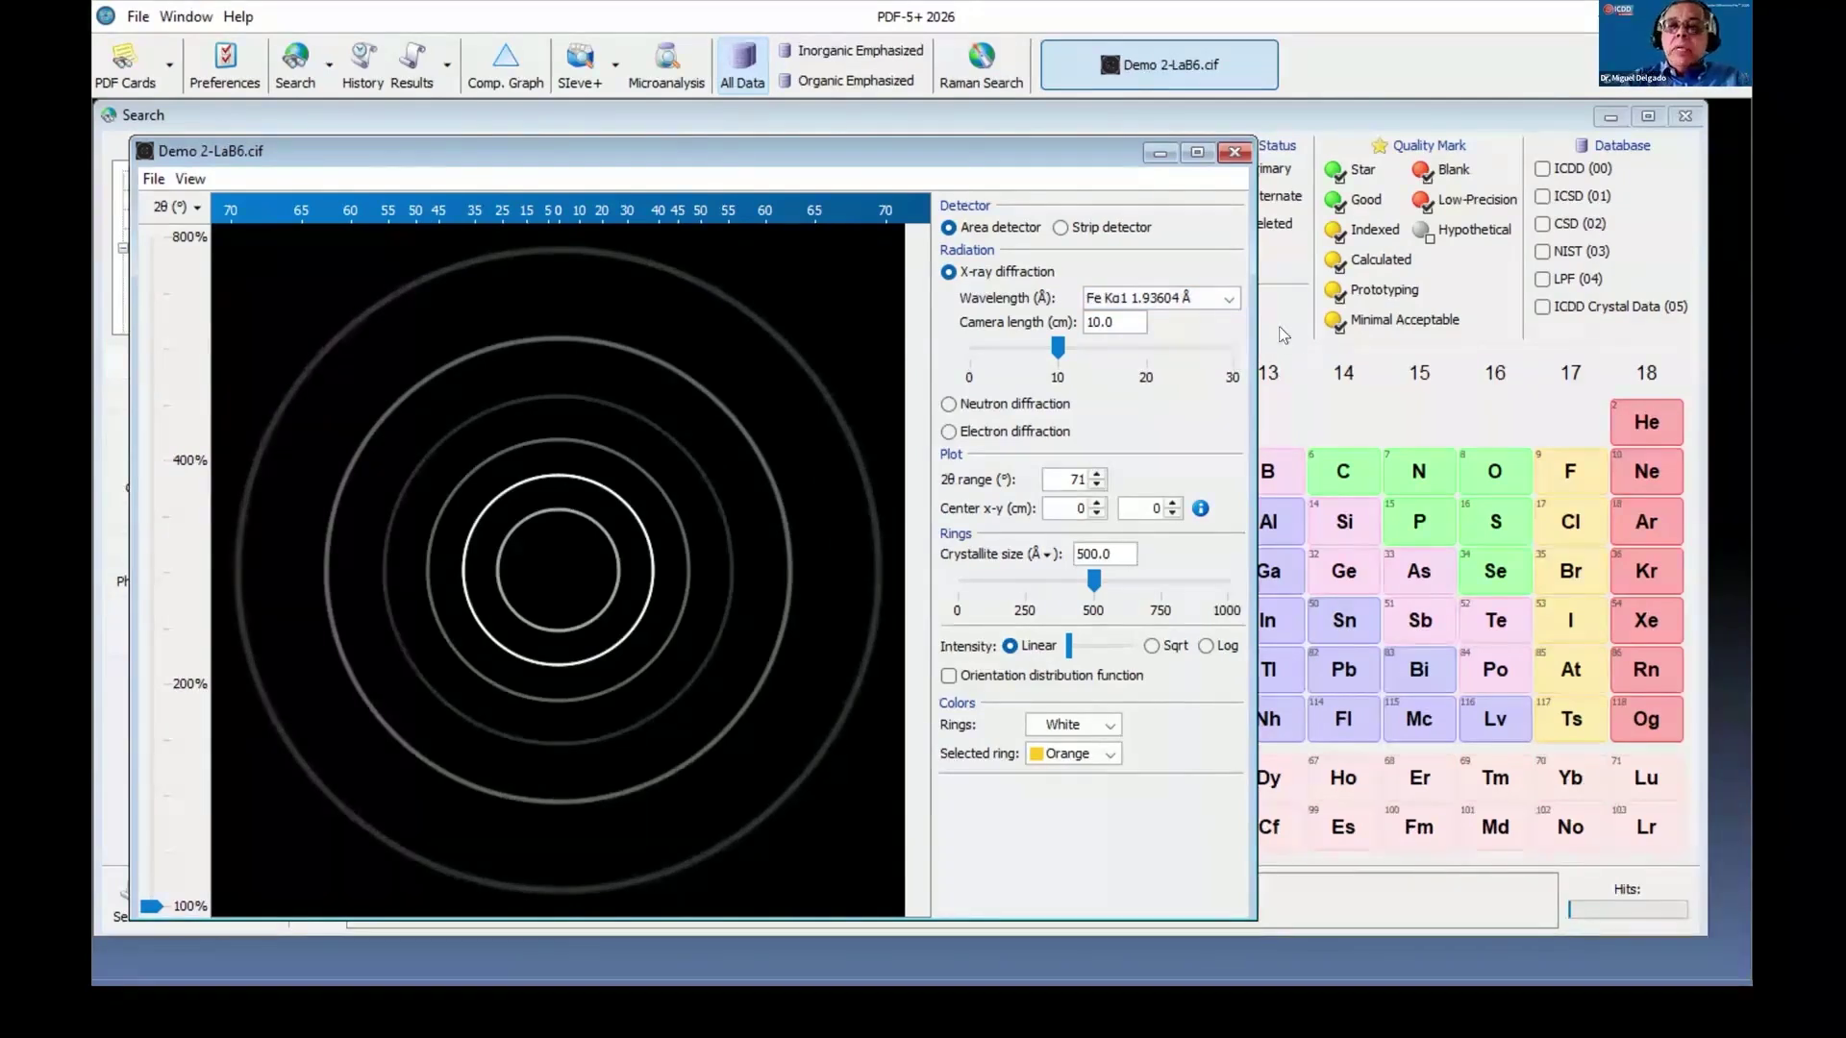
click(1236, 298)
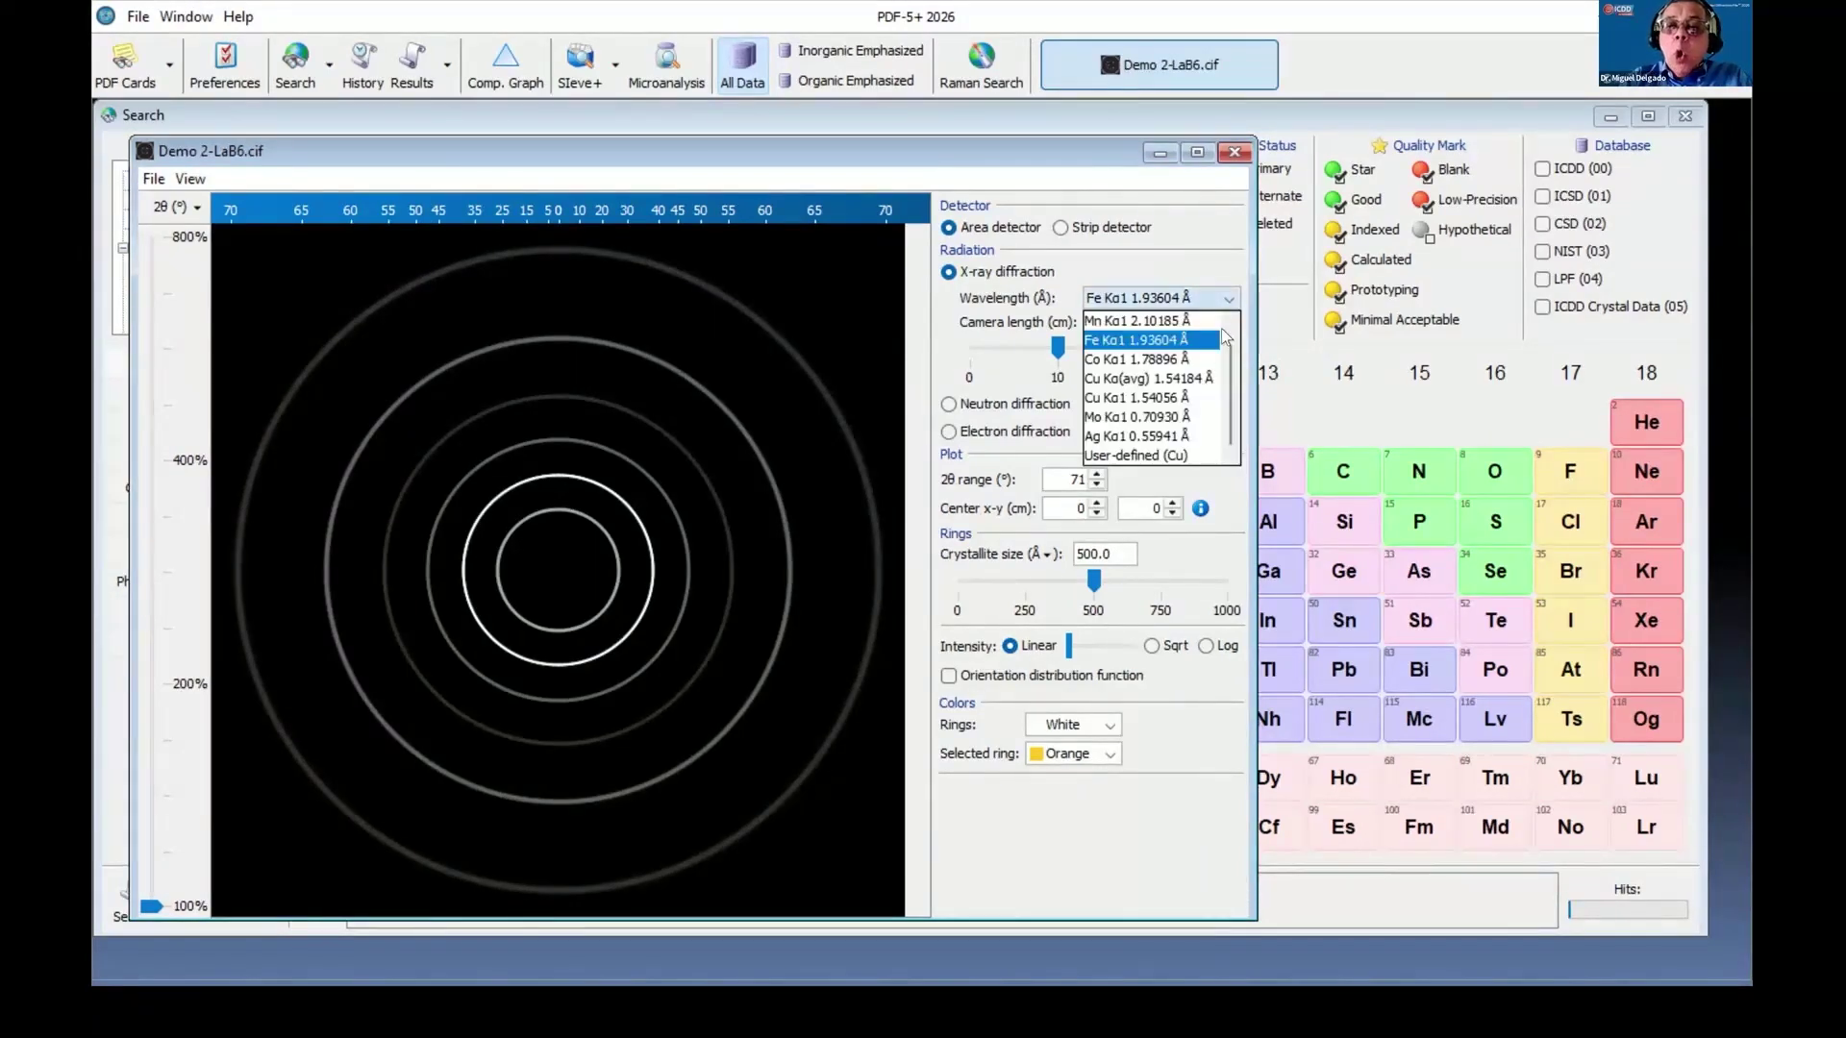
click(1184, 413)
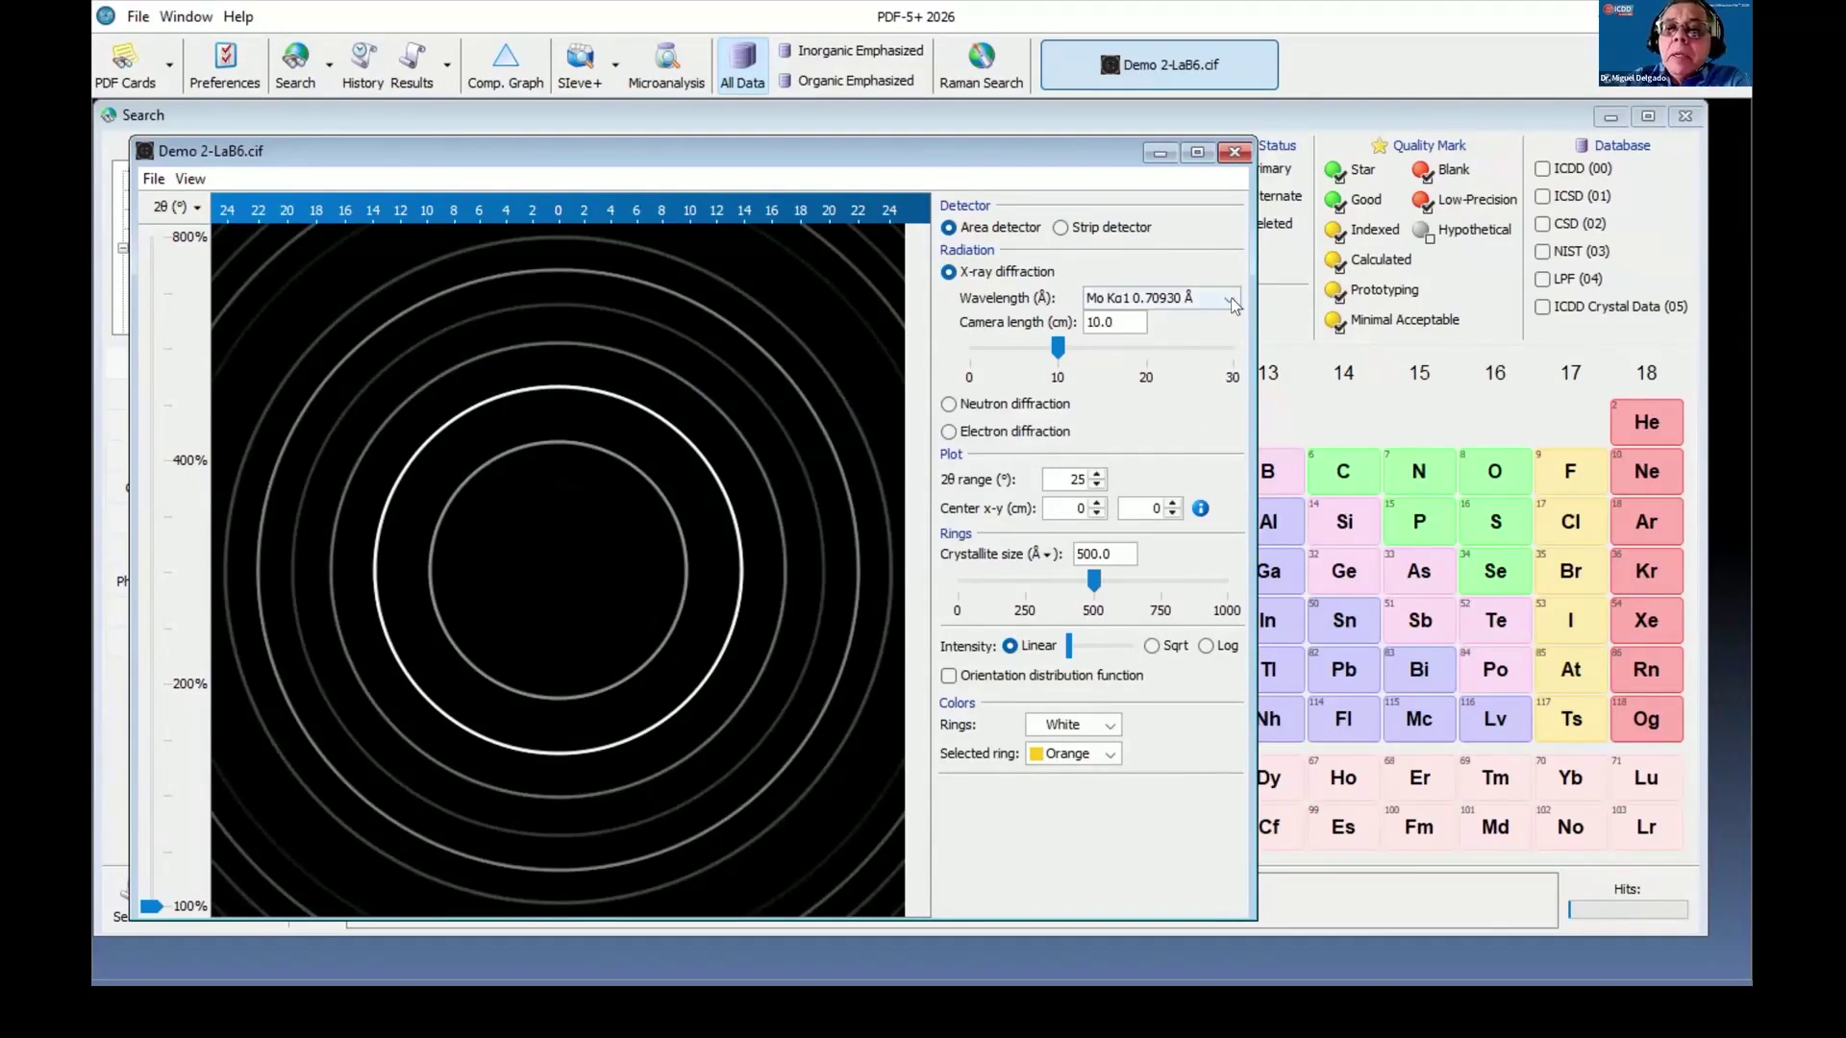
click(1230, 297)
click(1188, 438)
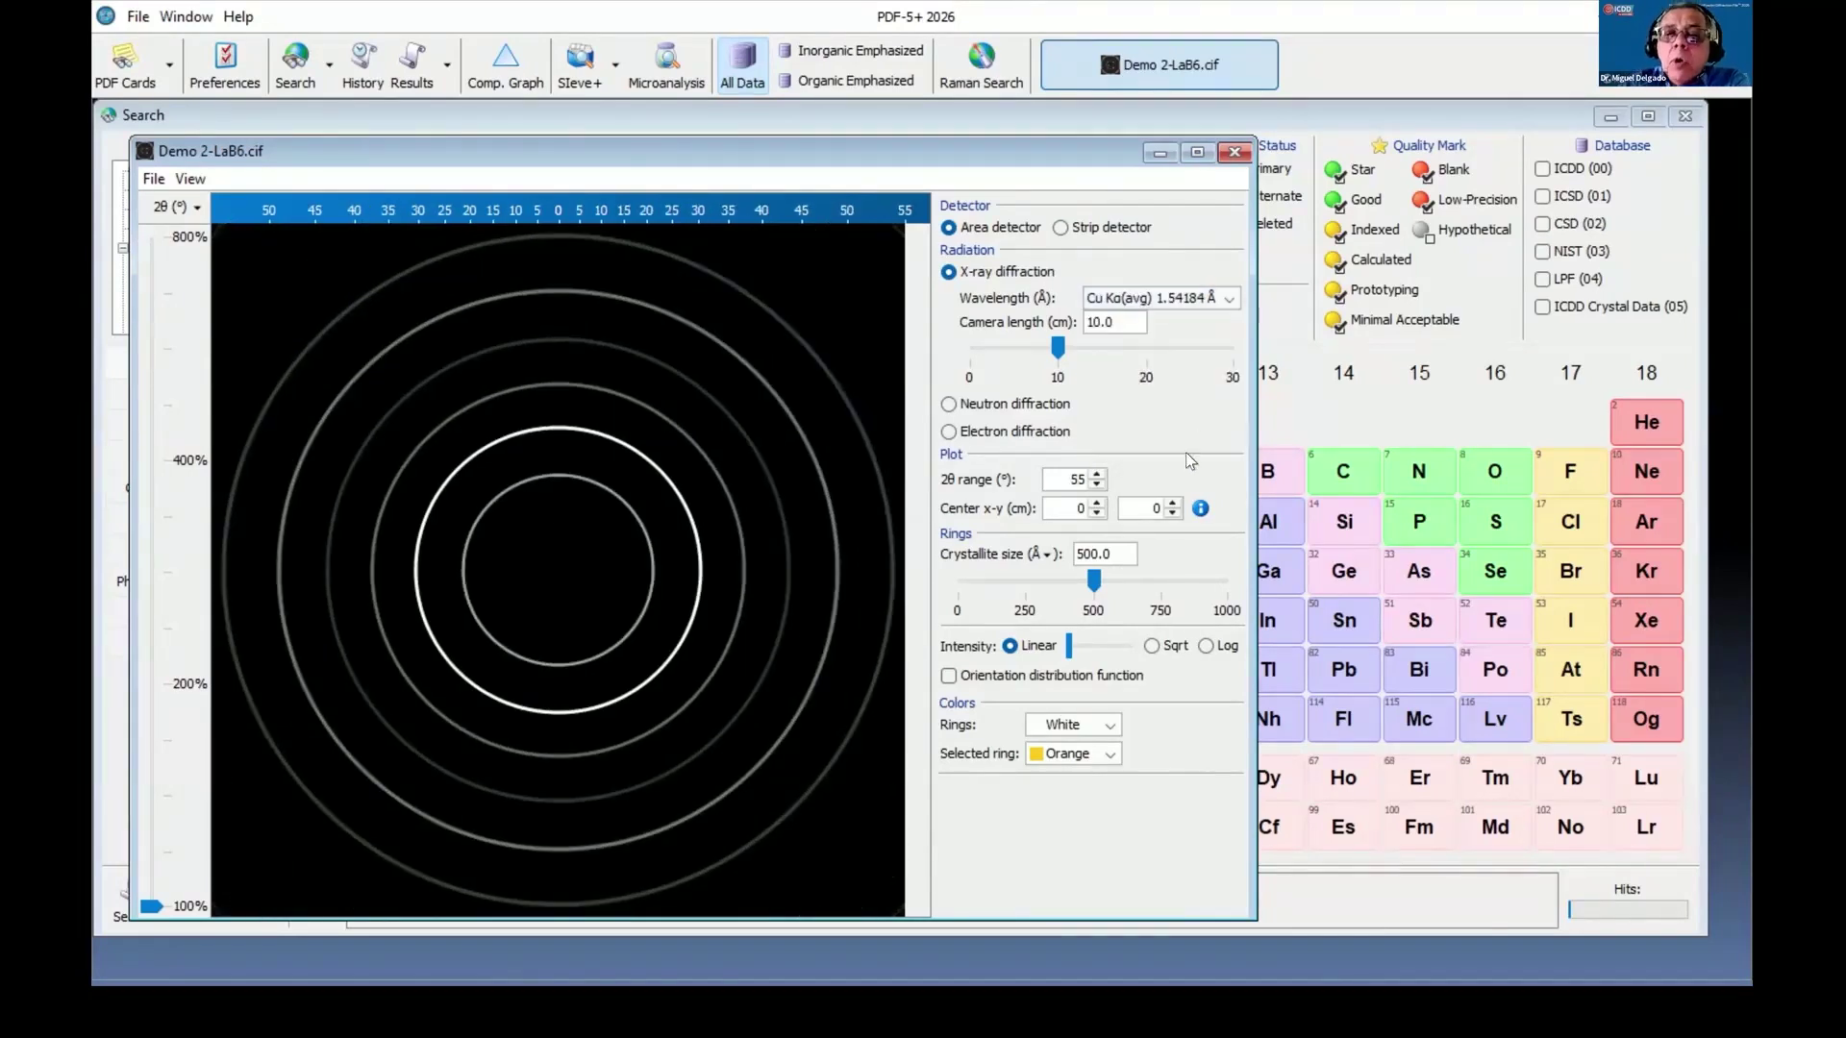
Try a crystallite size of 142 Å, set it to 1000 Å, and compare 2x linear, square-root and log intensity before returning to Linear.
drag(1098, 574, 995, 578)
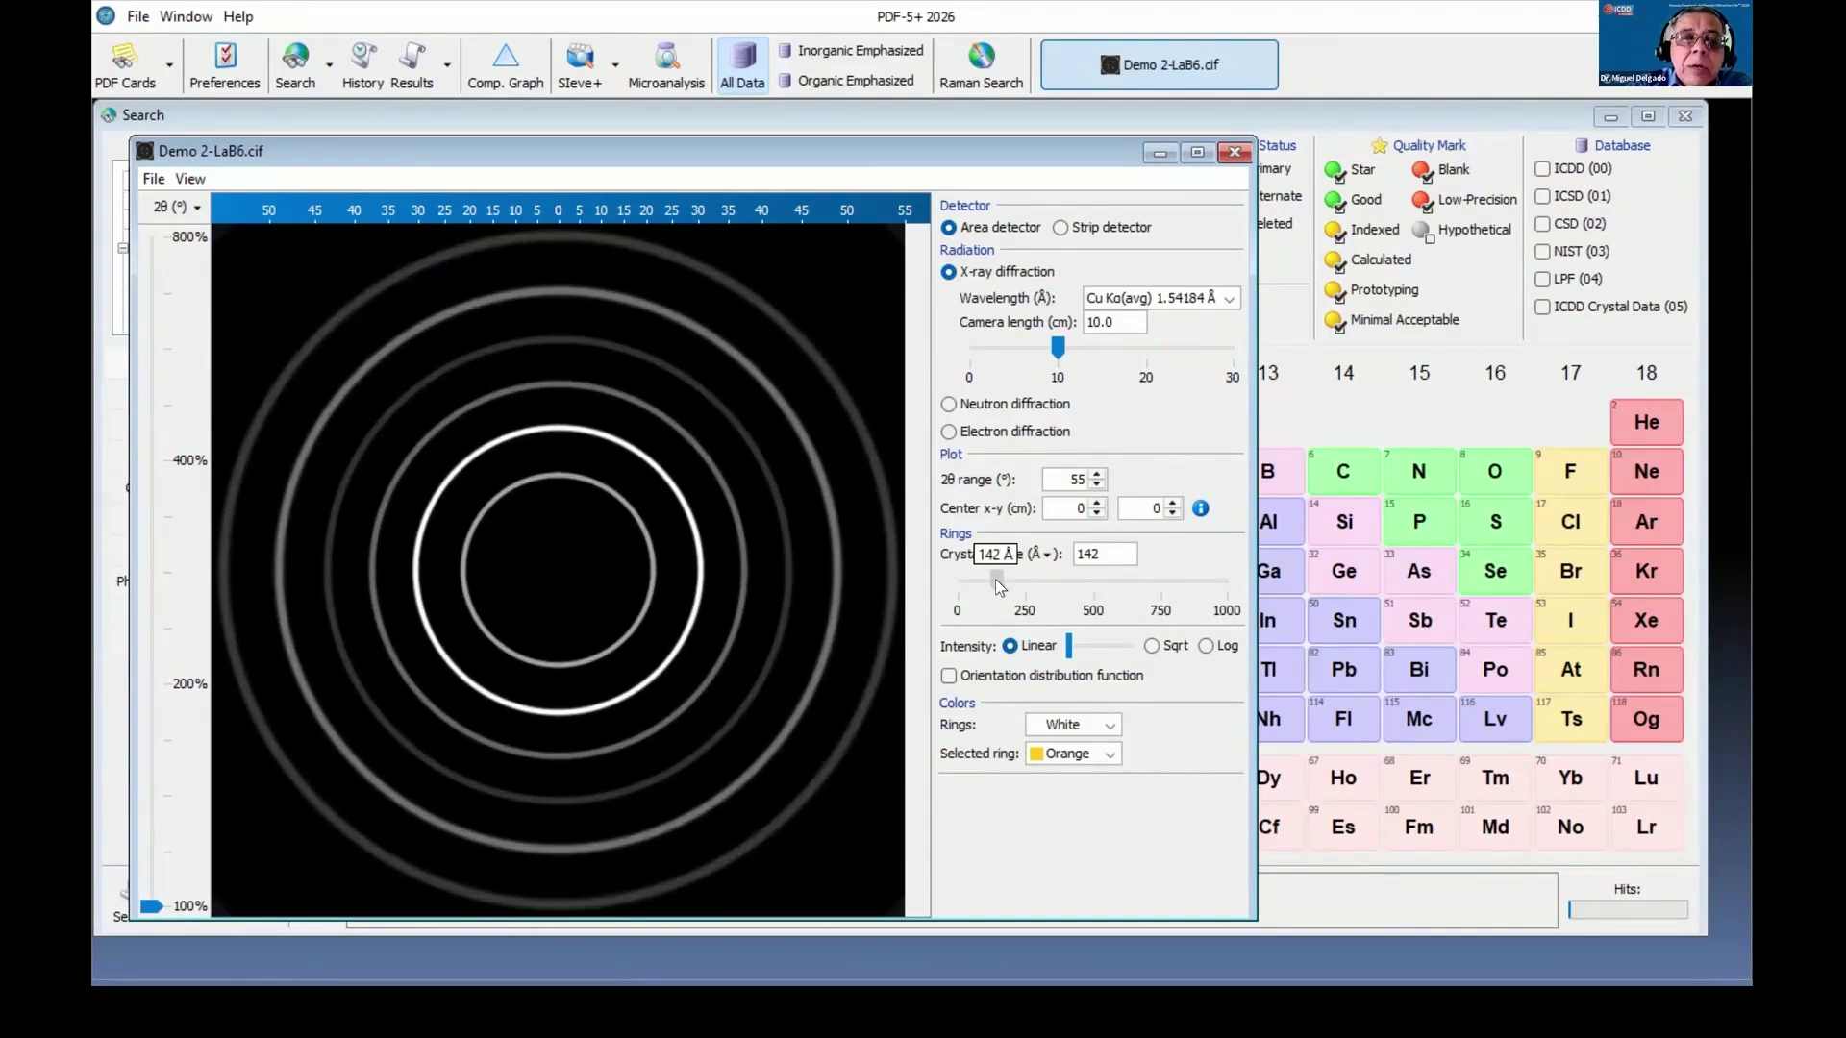
drag(1000, 578, 1265, 580)
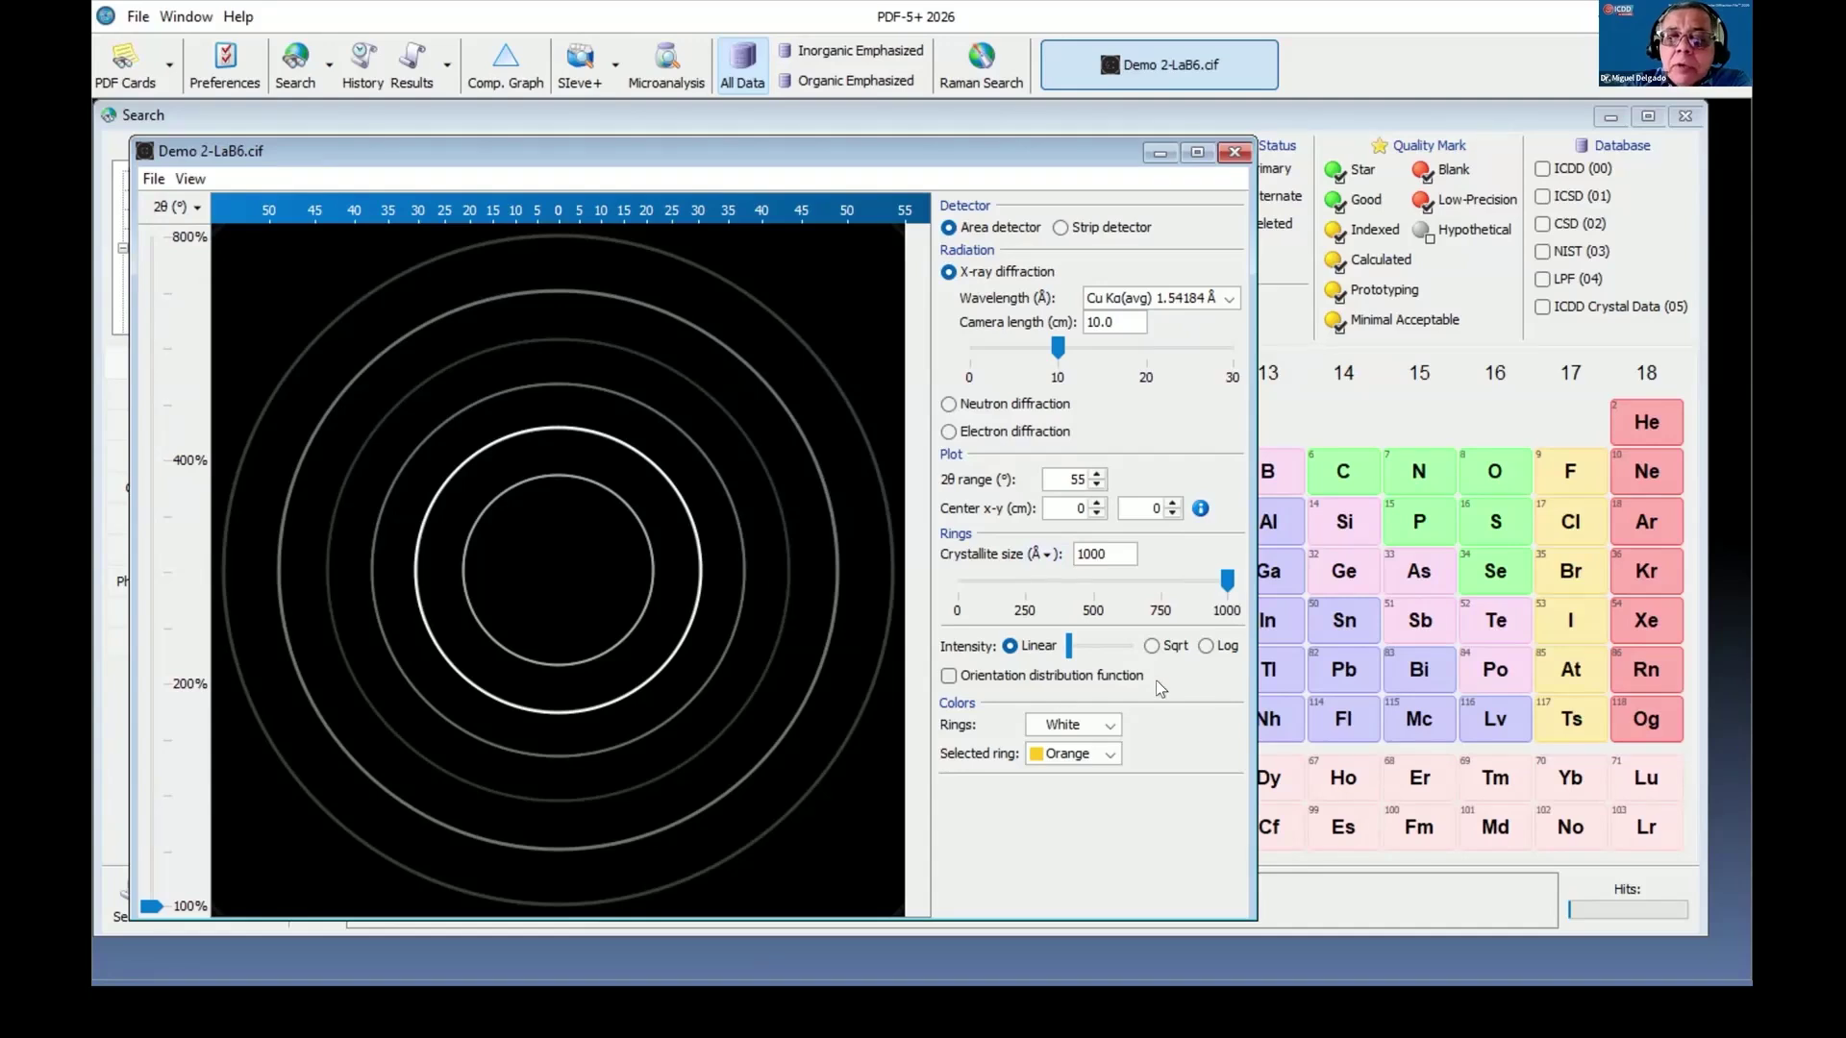
mouse_move(1073, 652)
mouse_down()
mouse_move(1138, 652)
mouse_move(1052, 653)
mouse_up()
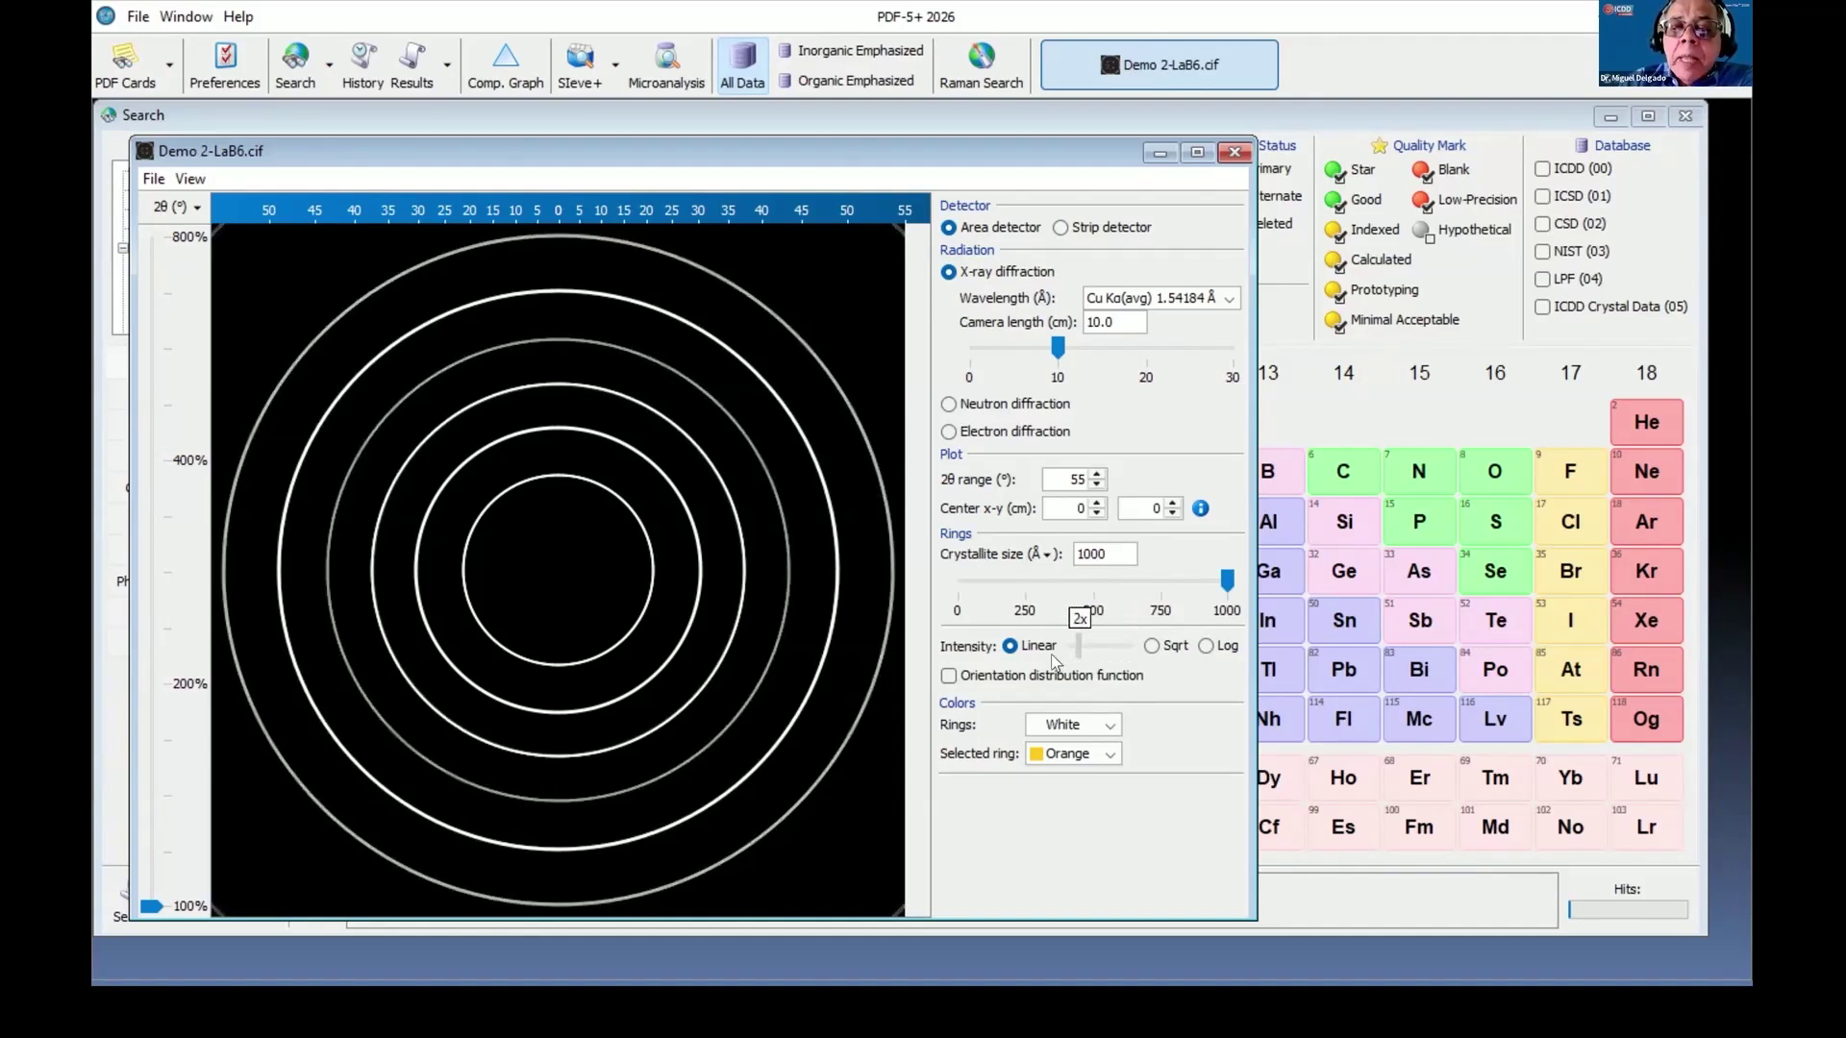
click(1151, 647)
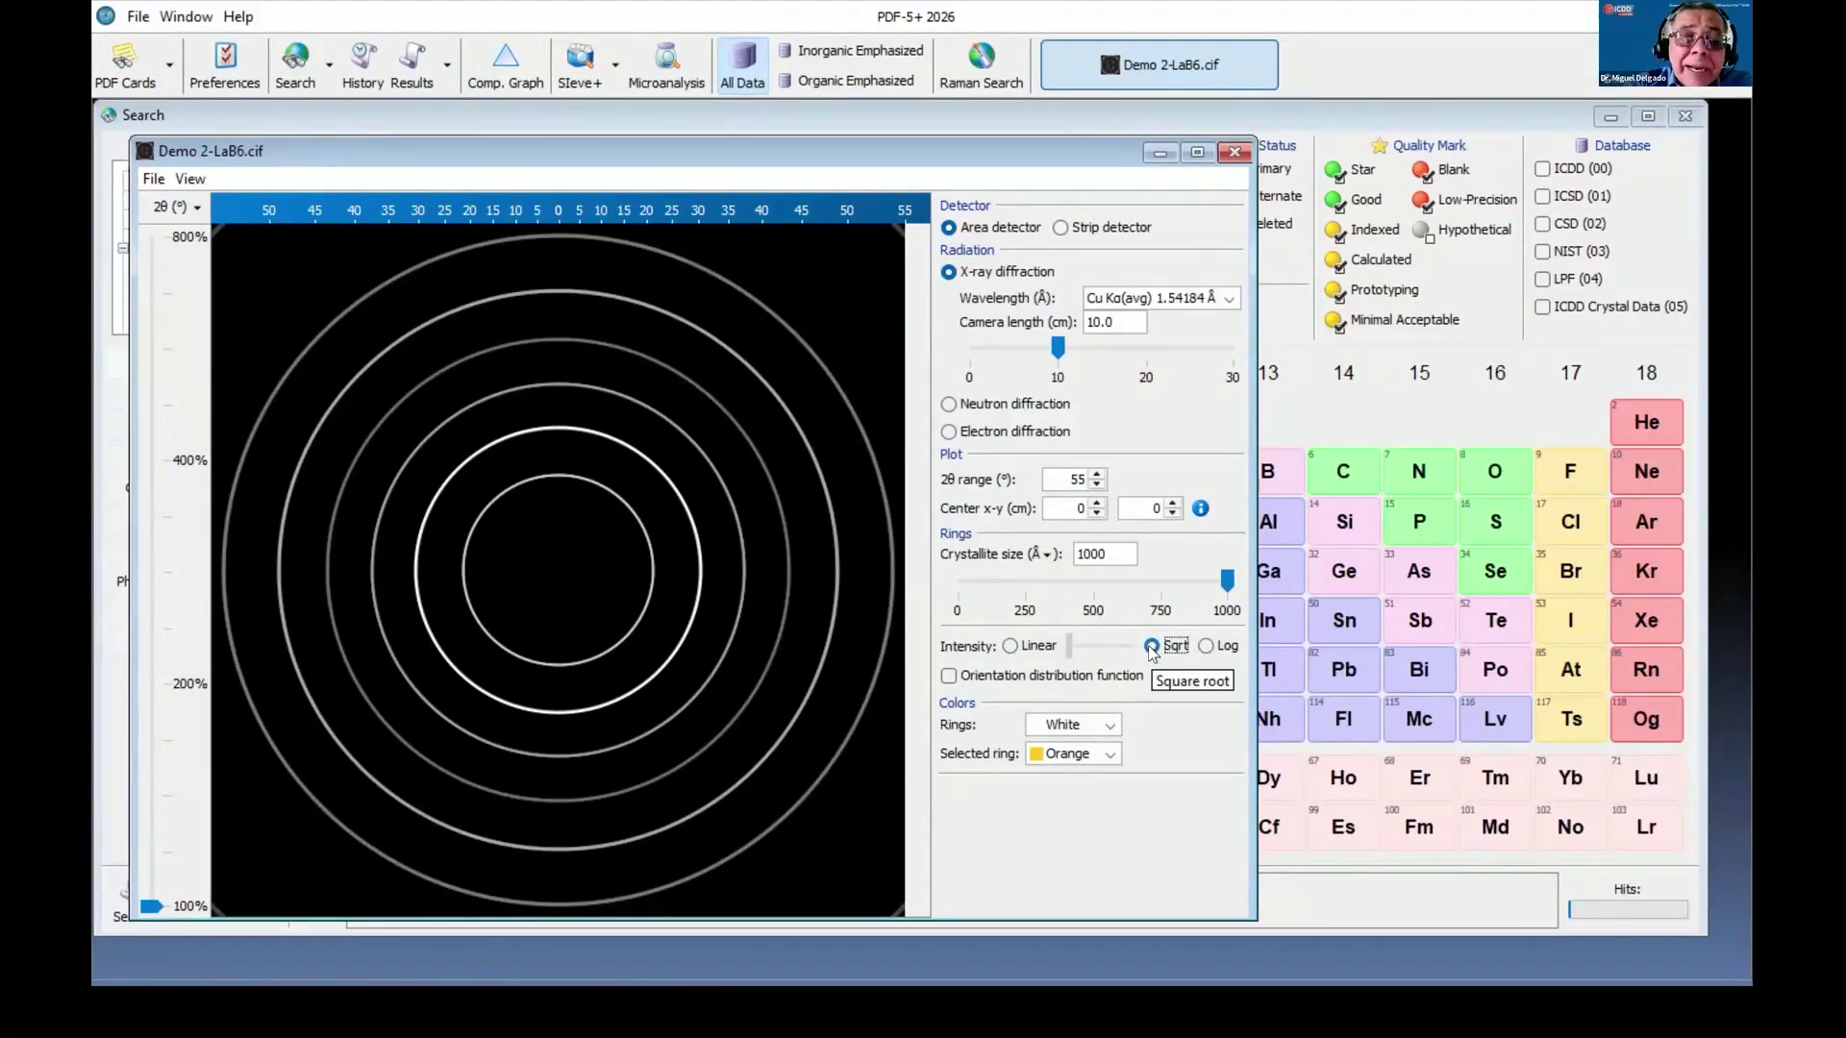
click(1207, 647)
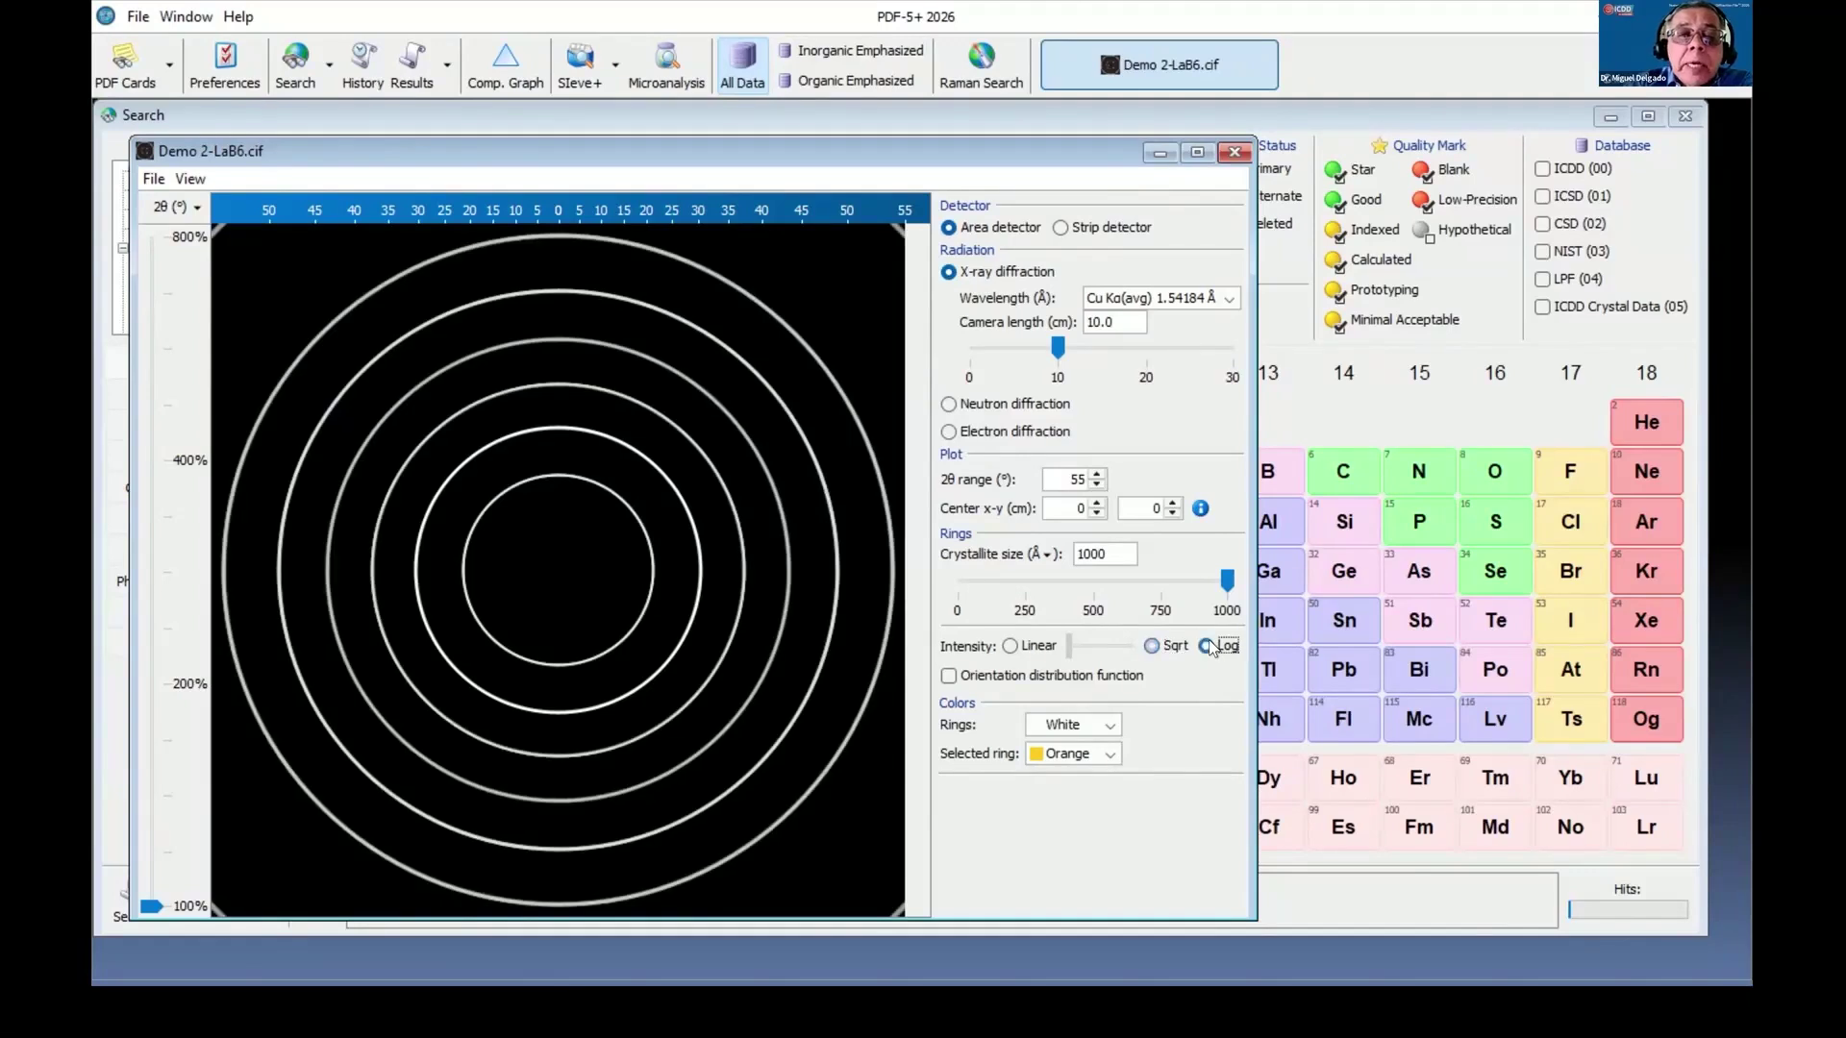
click(1010, 646)
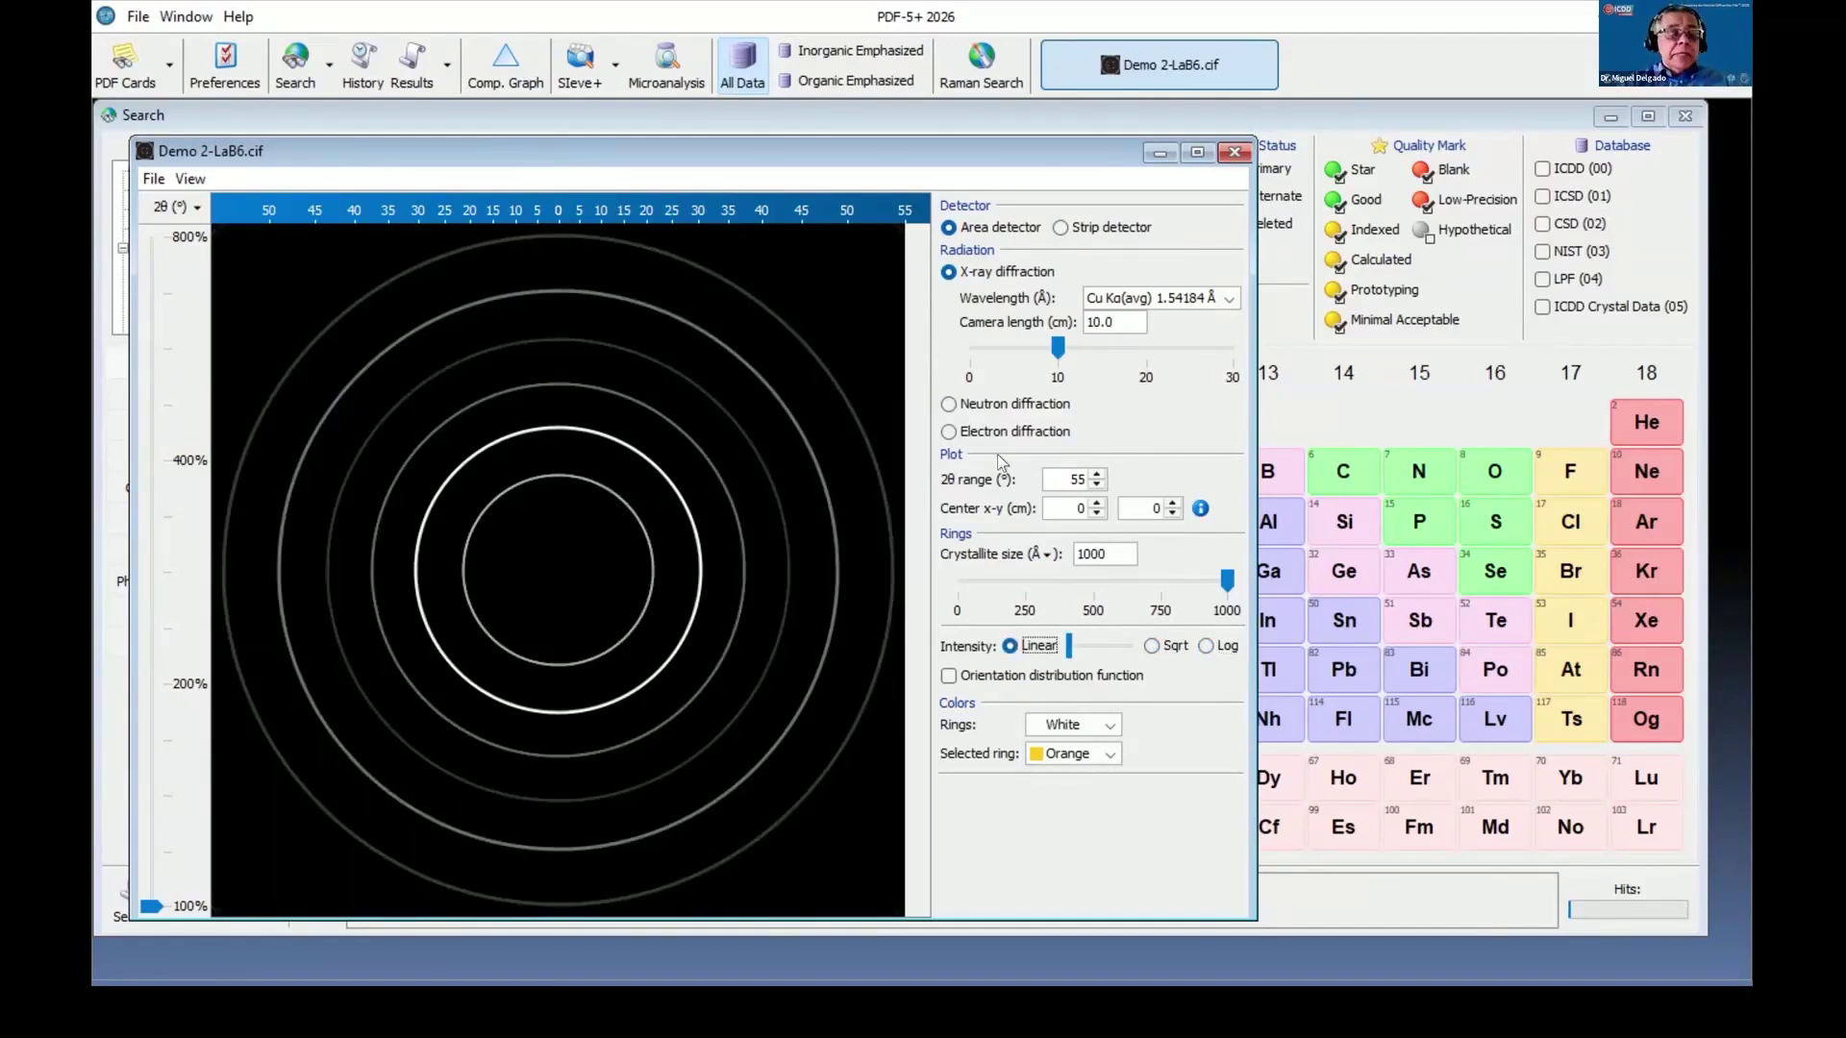
Close the LaB6 ring pattern, switch to the PowerPoint slide show and advance to the database demonstration slide.
click(1234, 154)
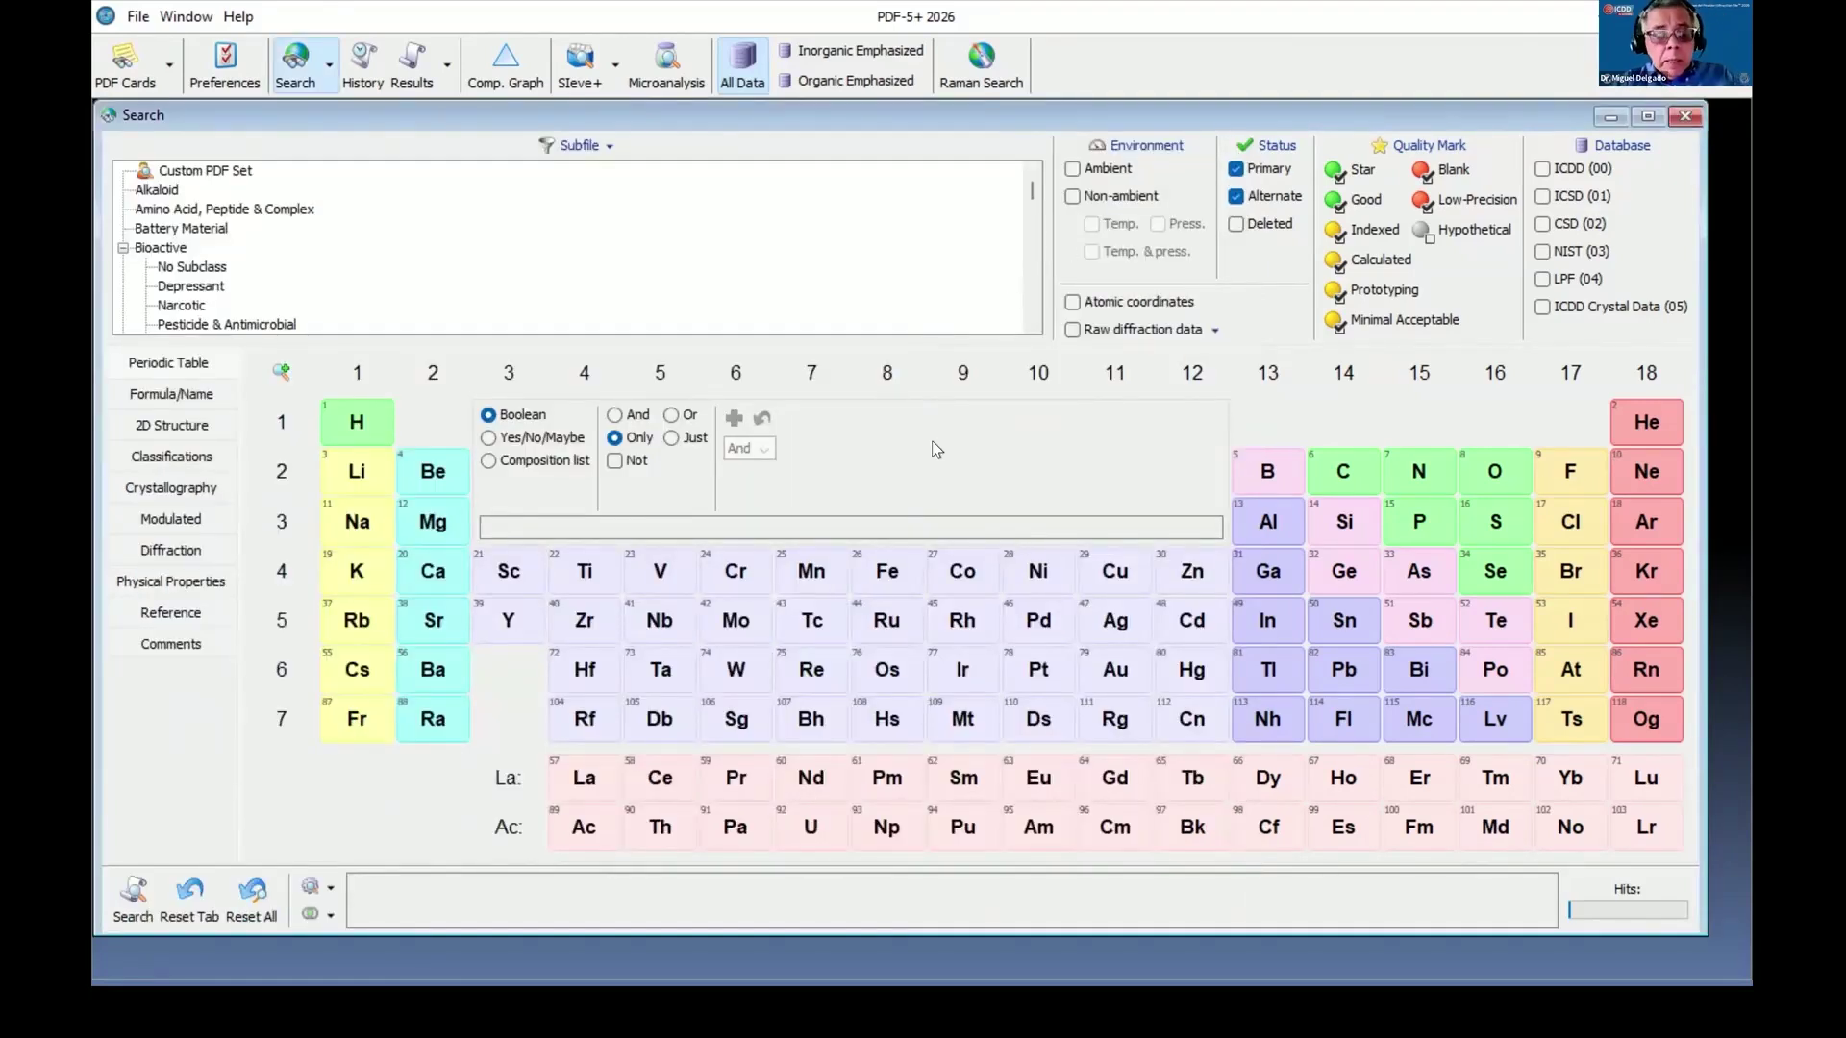
key(alt+Tab)
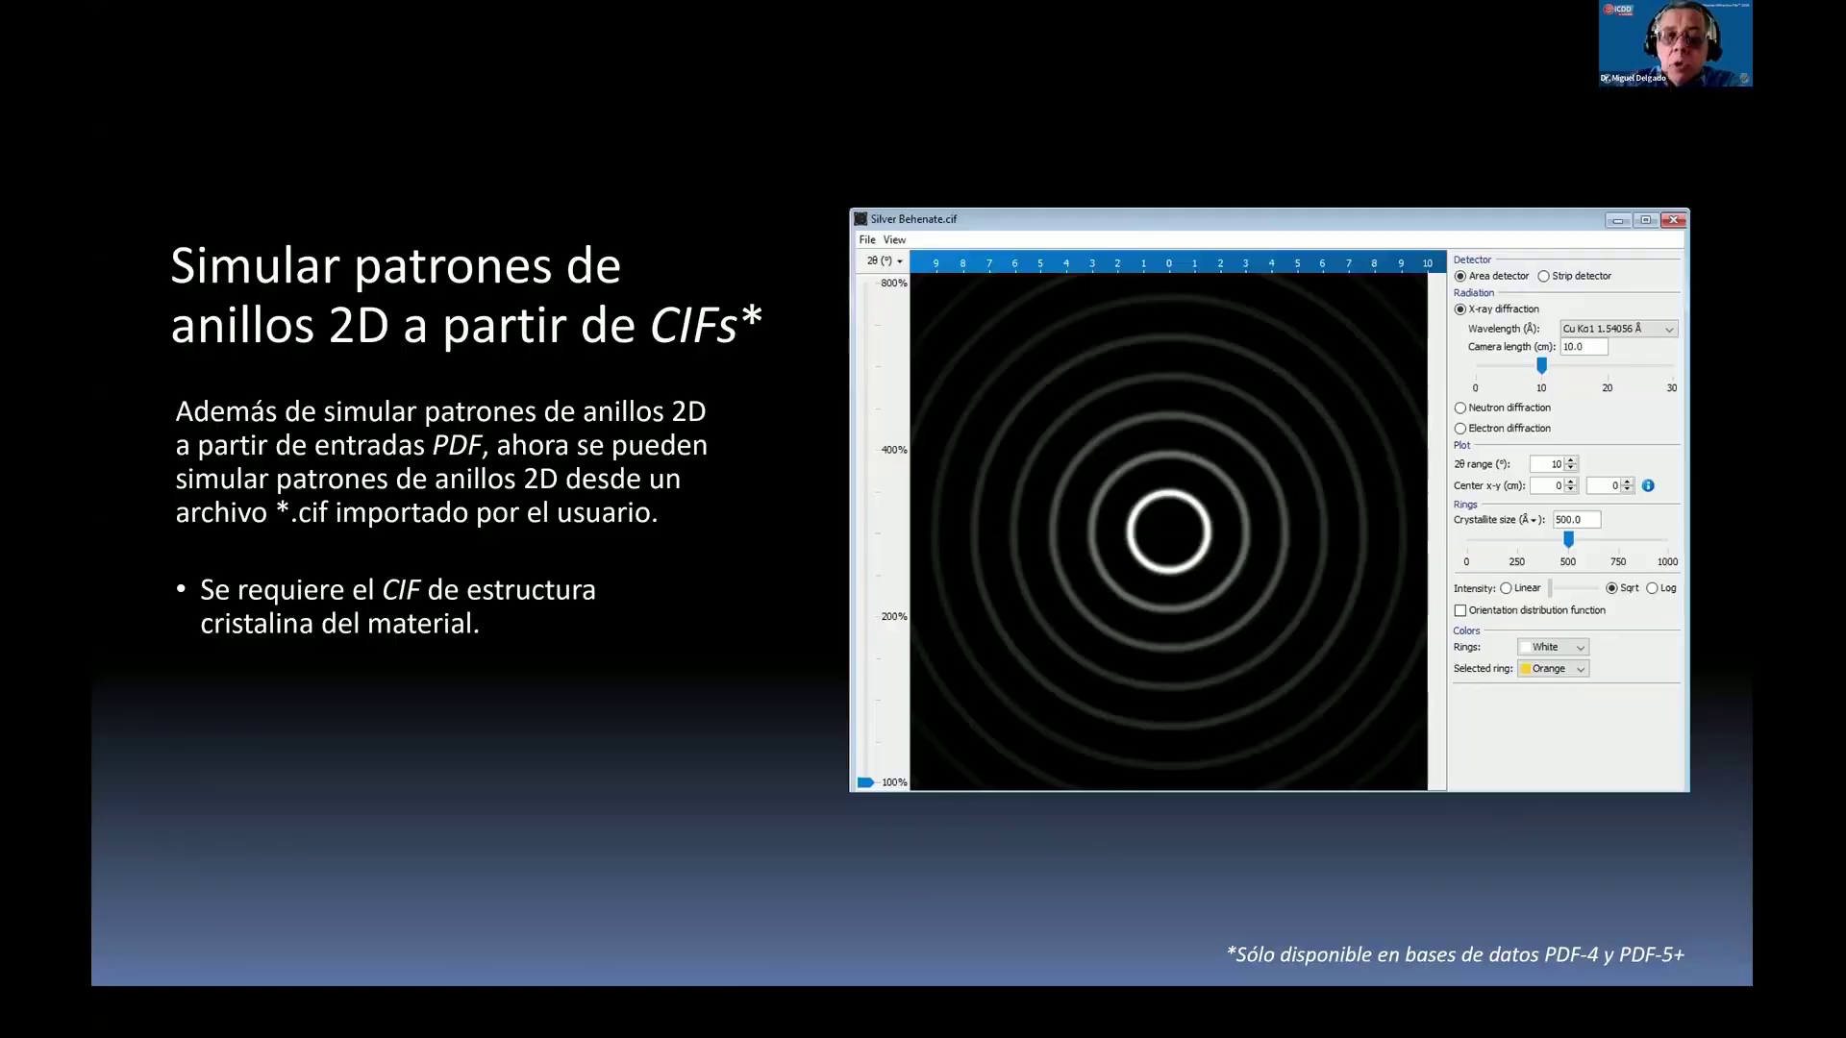
key(Right)
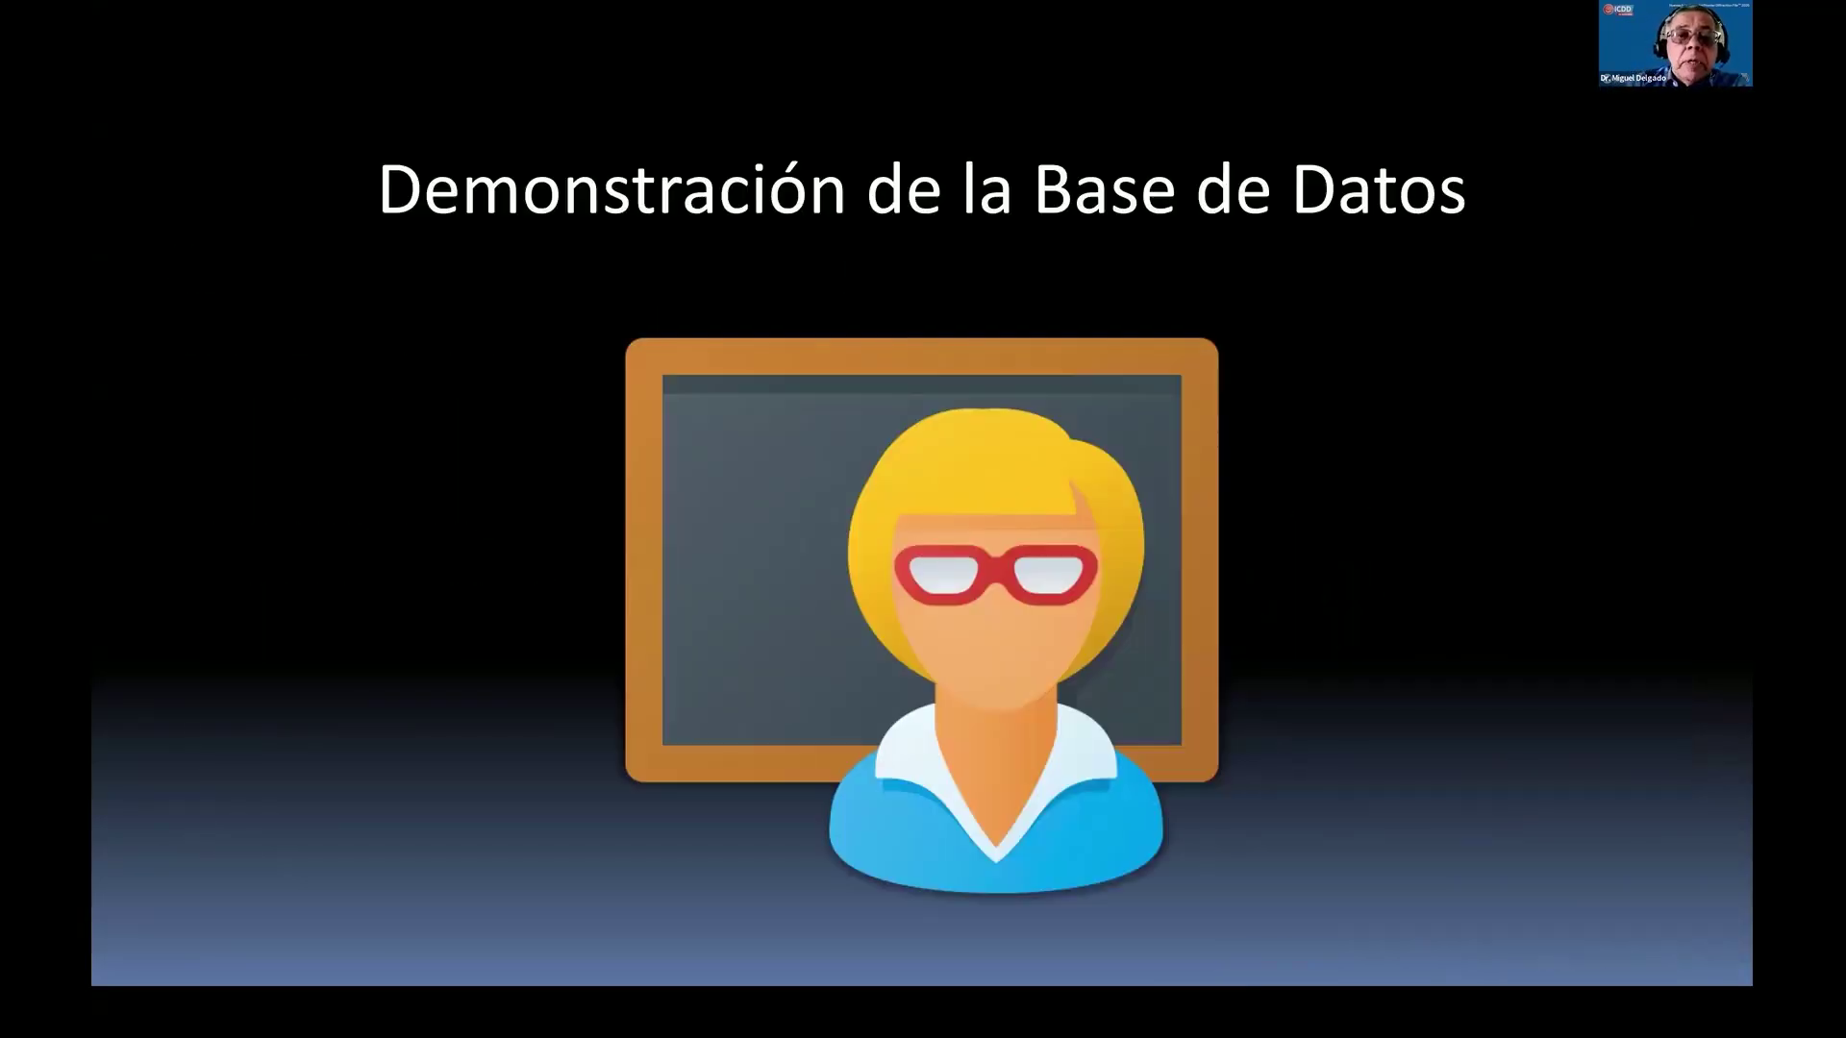
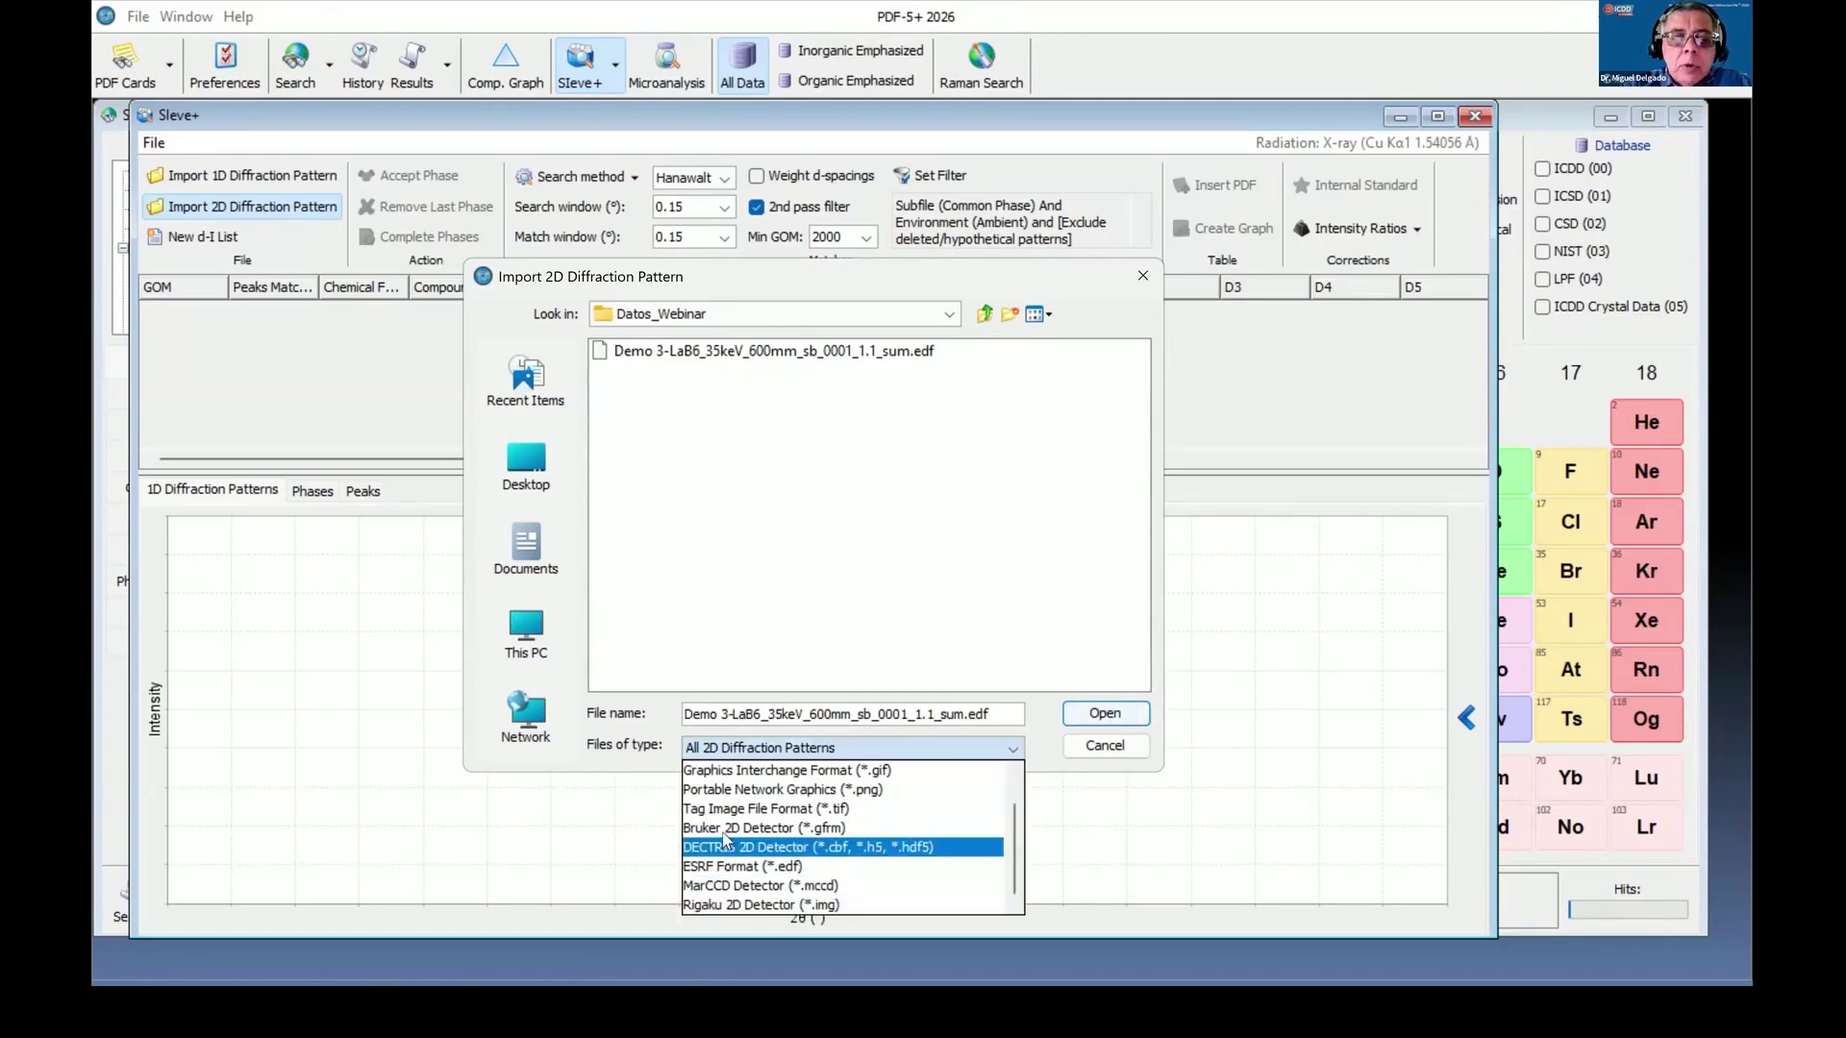
Open the ESRF-format 2D pattern Demo 3-LaB6_35keV_600mm_sb_0001_1.1_sum.edf for import with the calibration file Demo 3-ESRF-calibration.poni.
scroll(728, 846, up, 2)
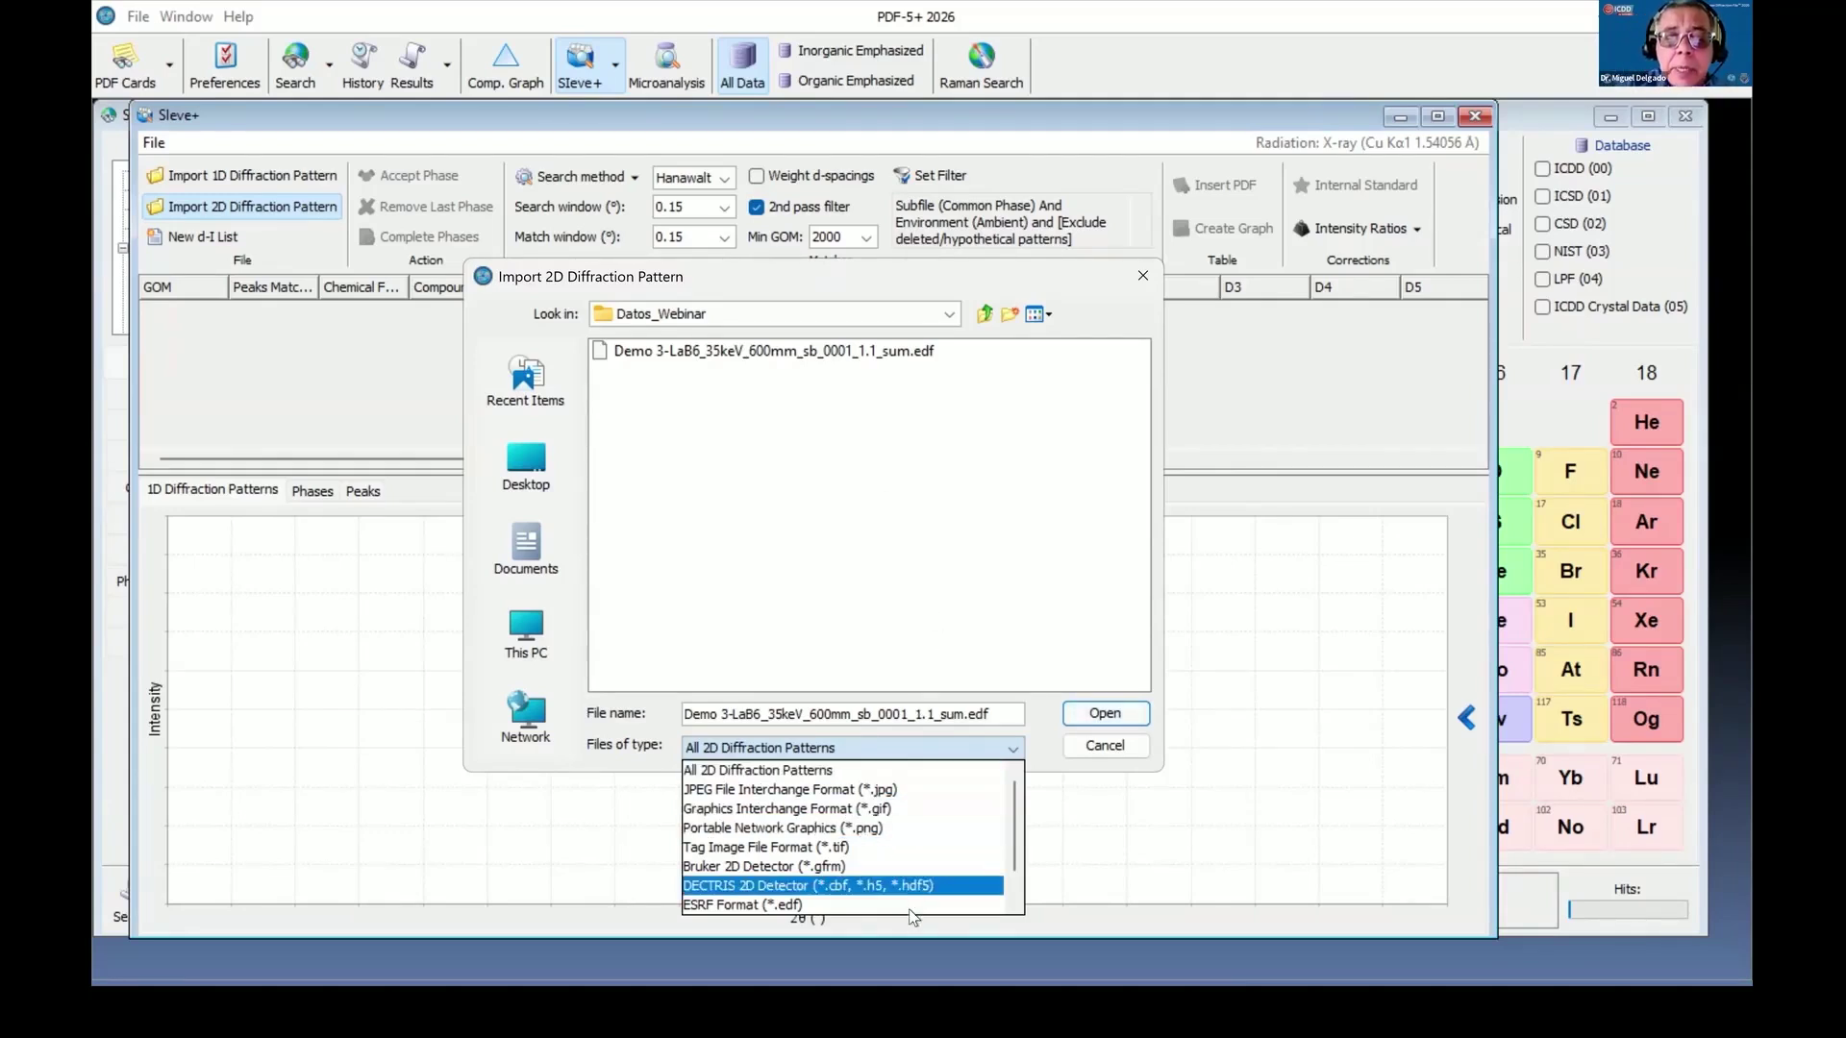
click(881, 909)
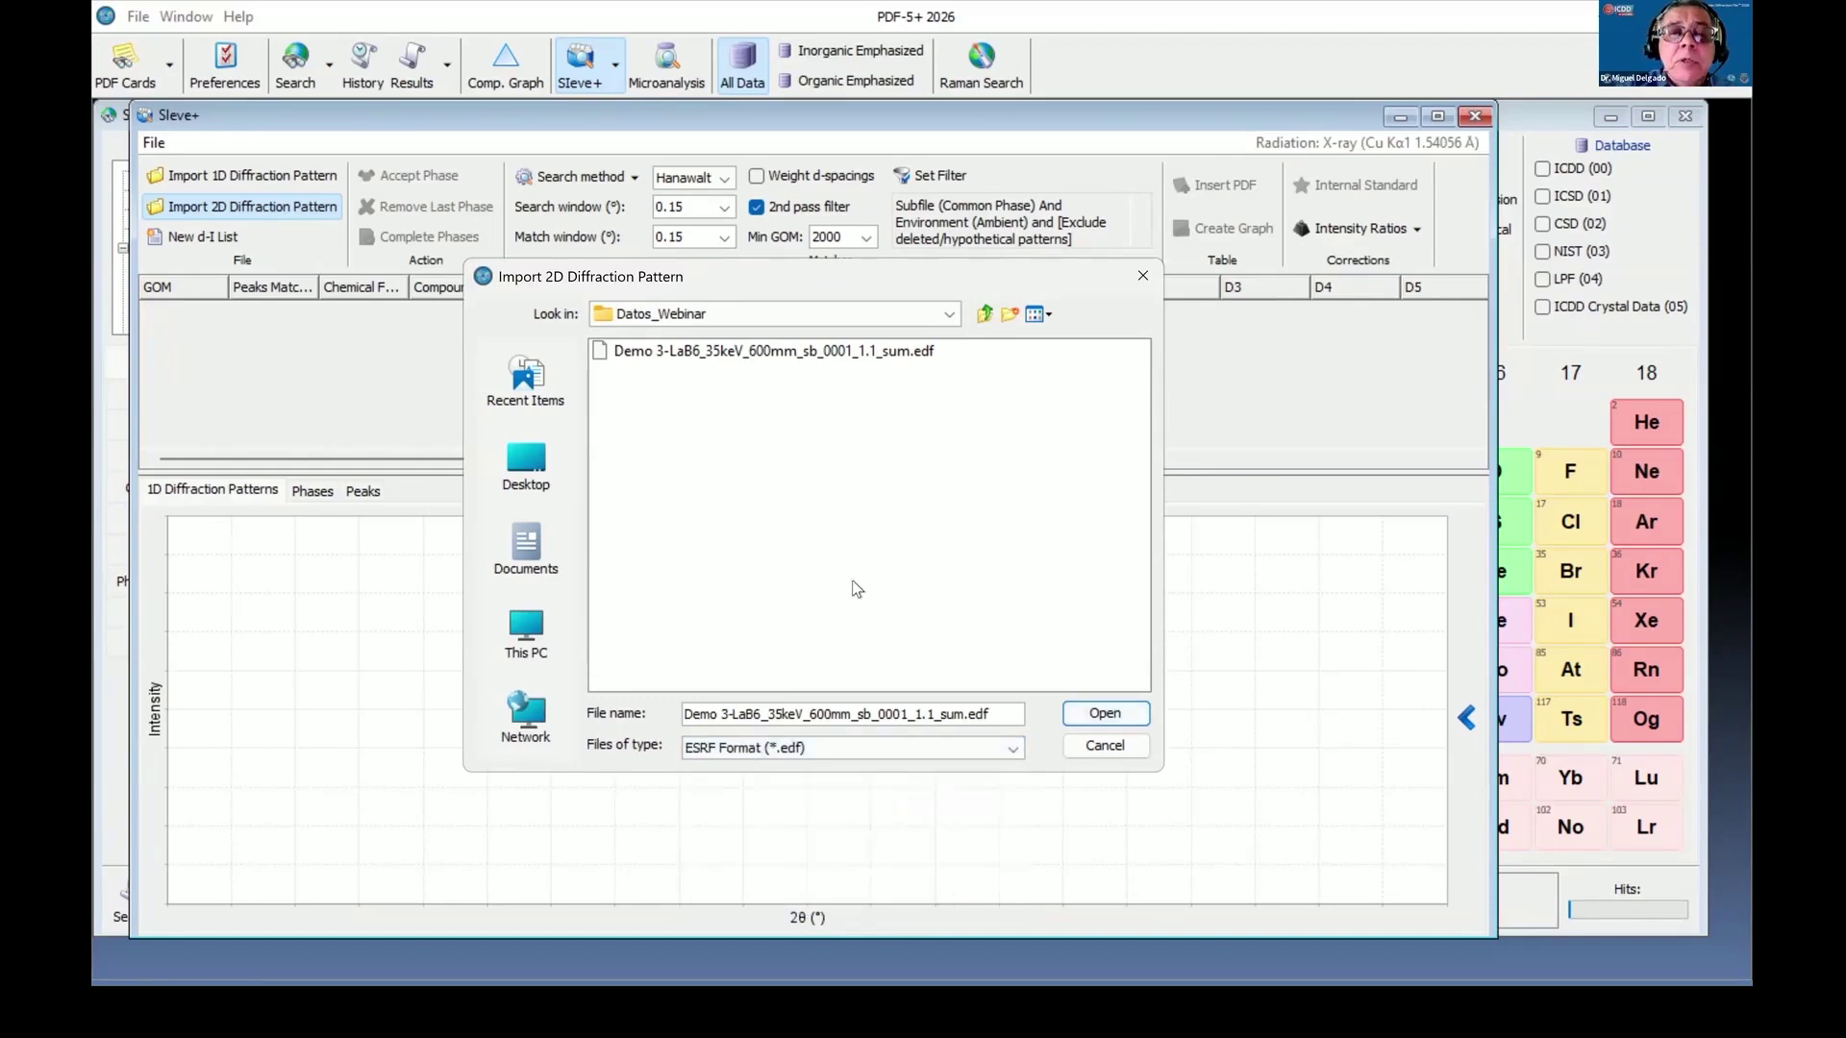
click(777, 353)
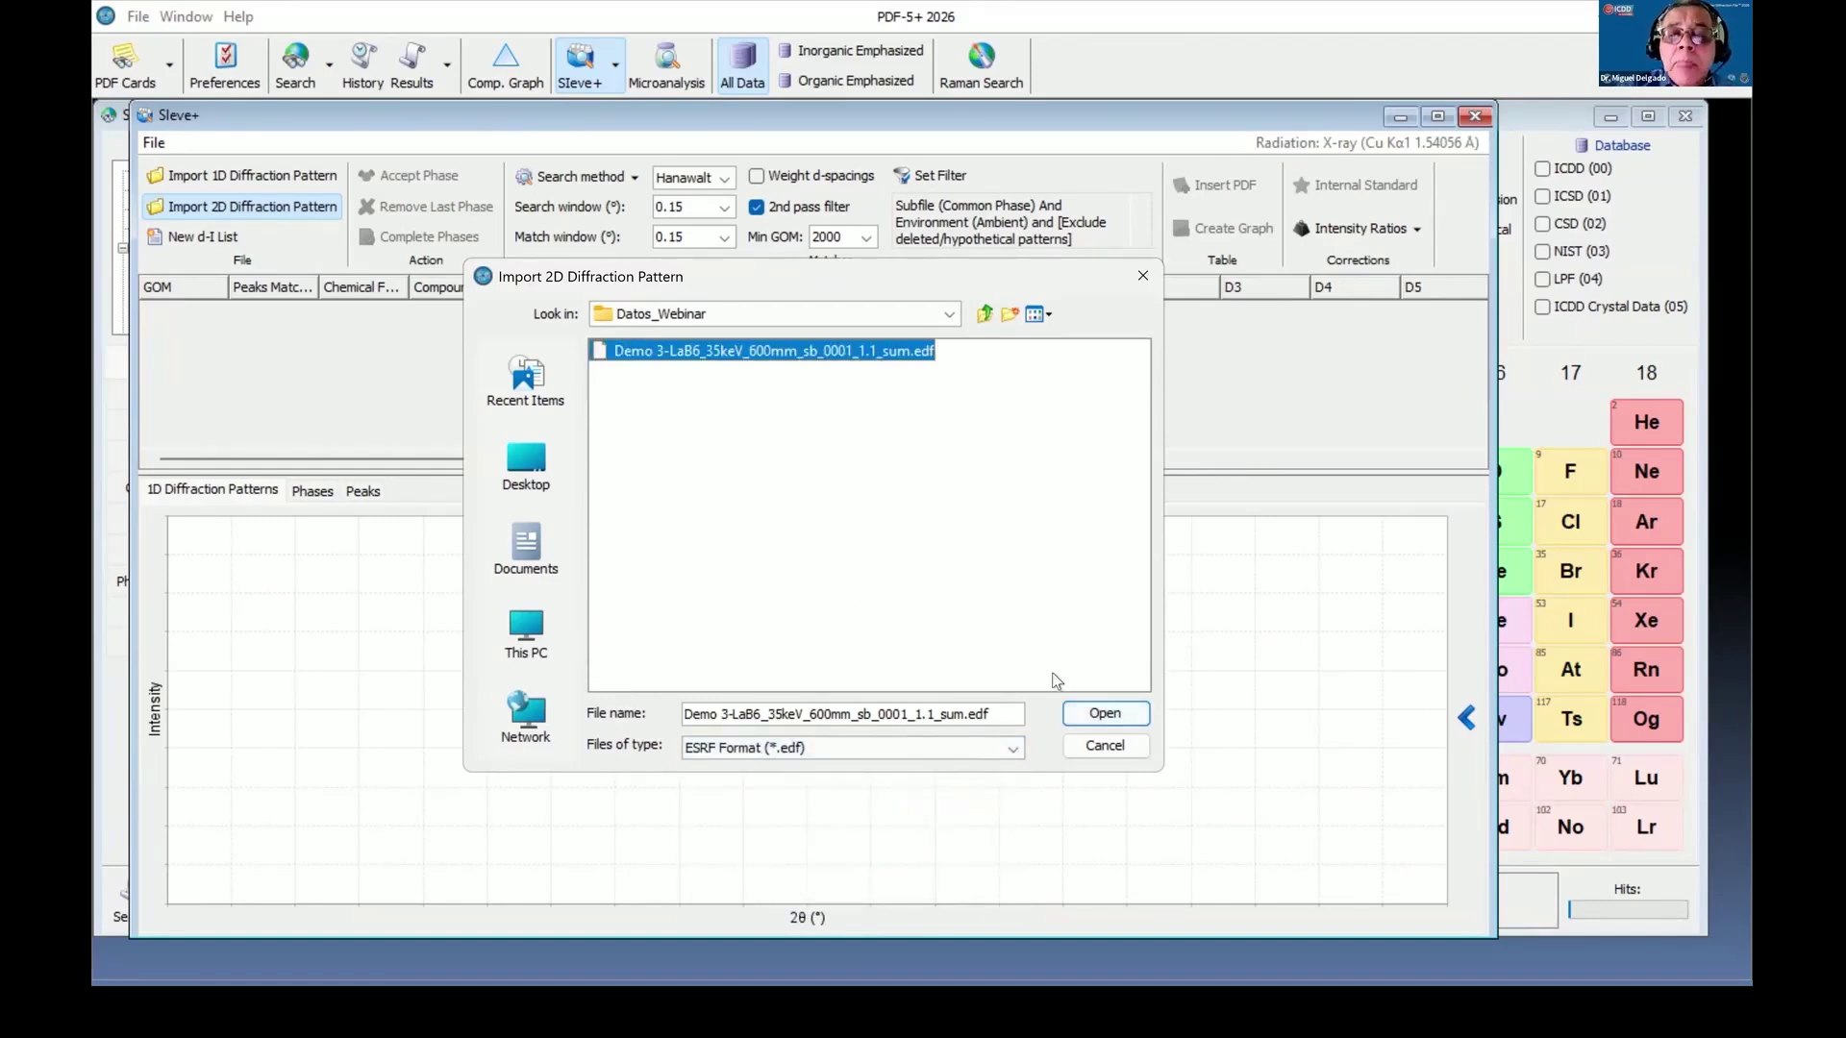
click(1086, 714)
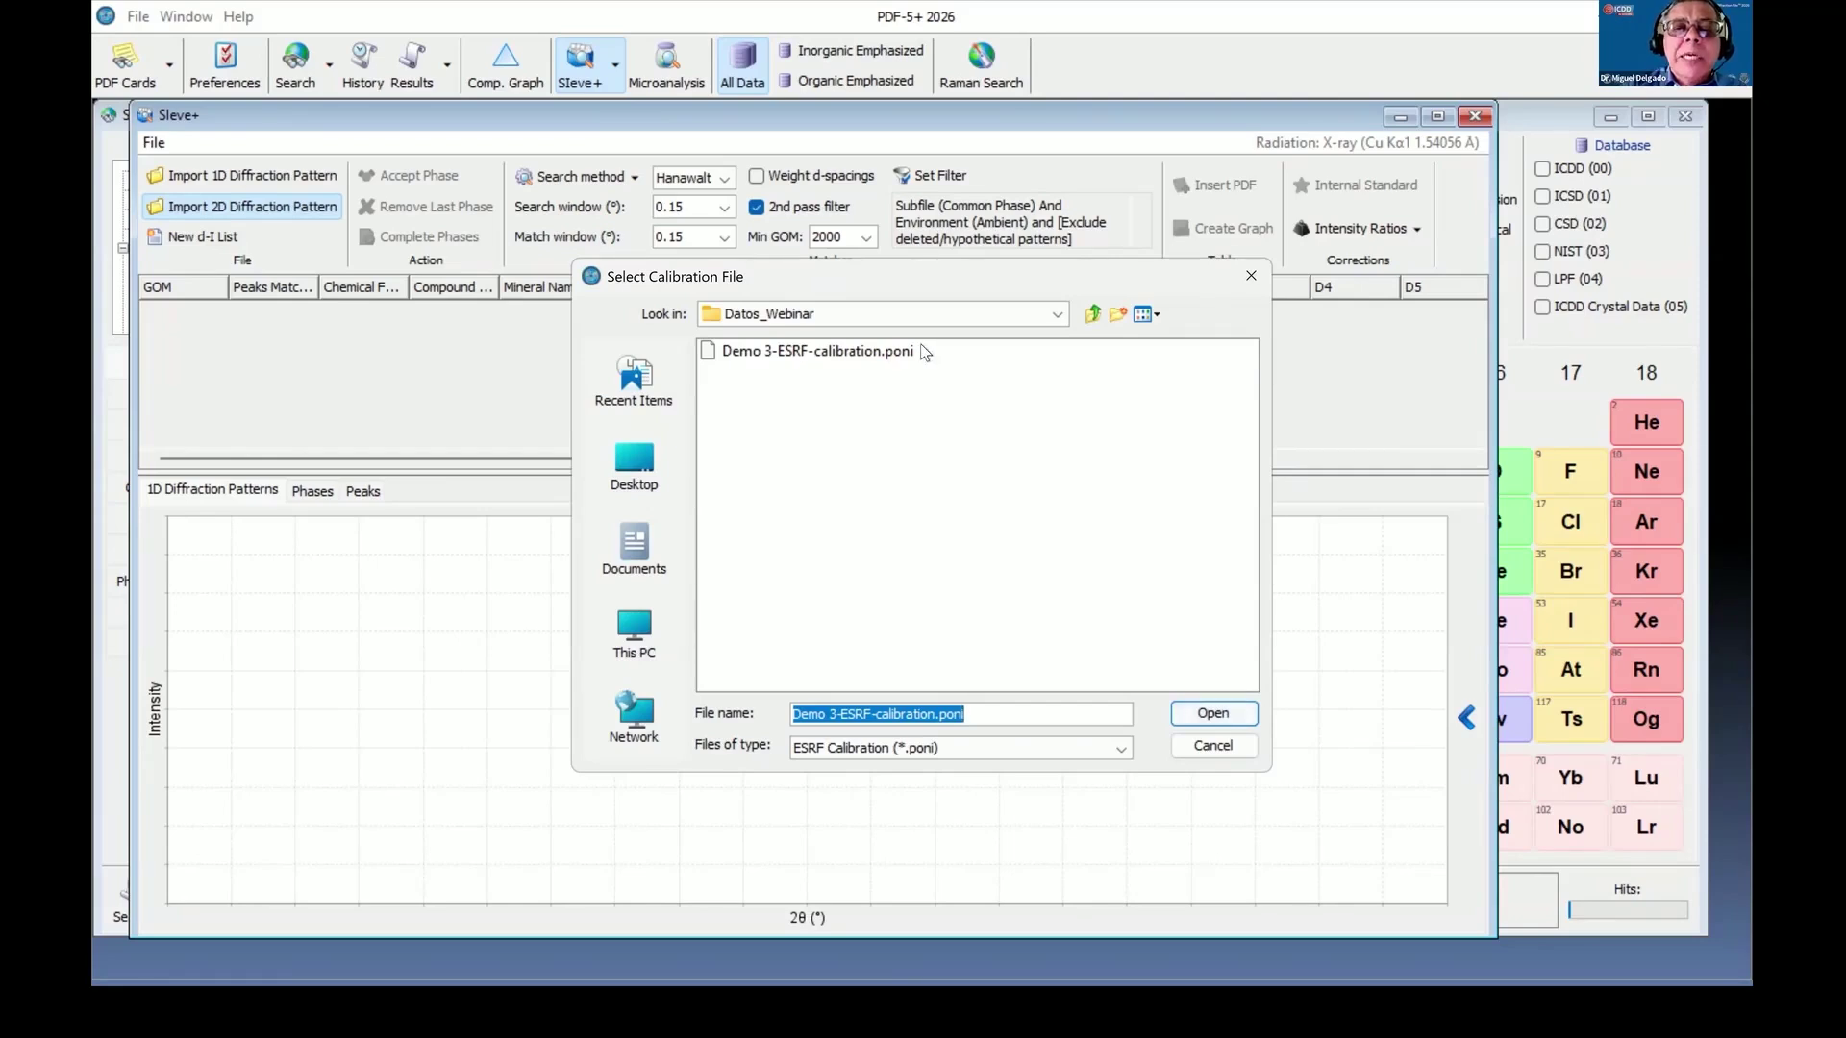
click(813, 352)
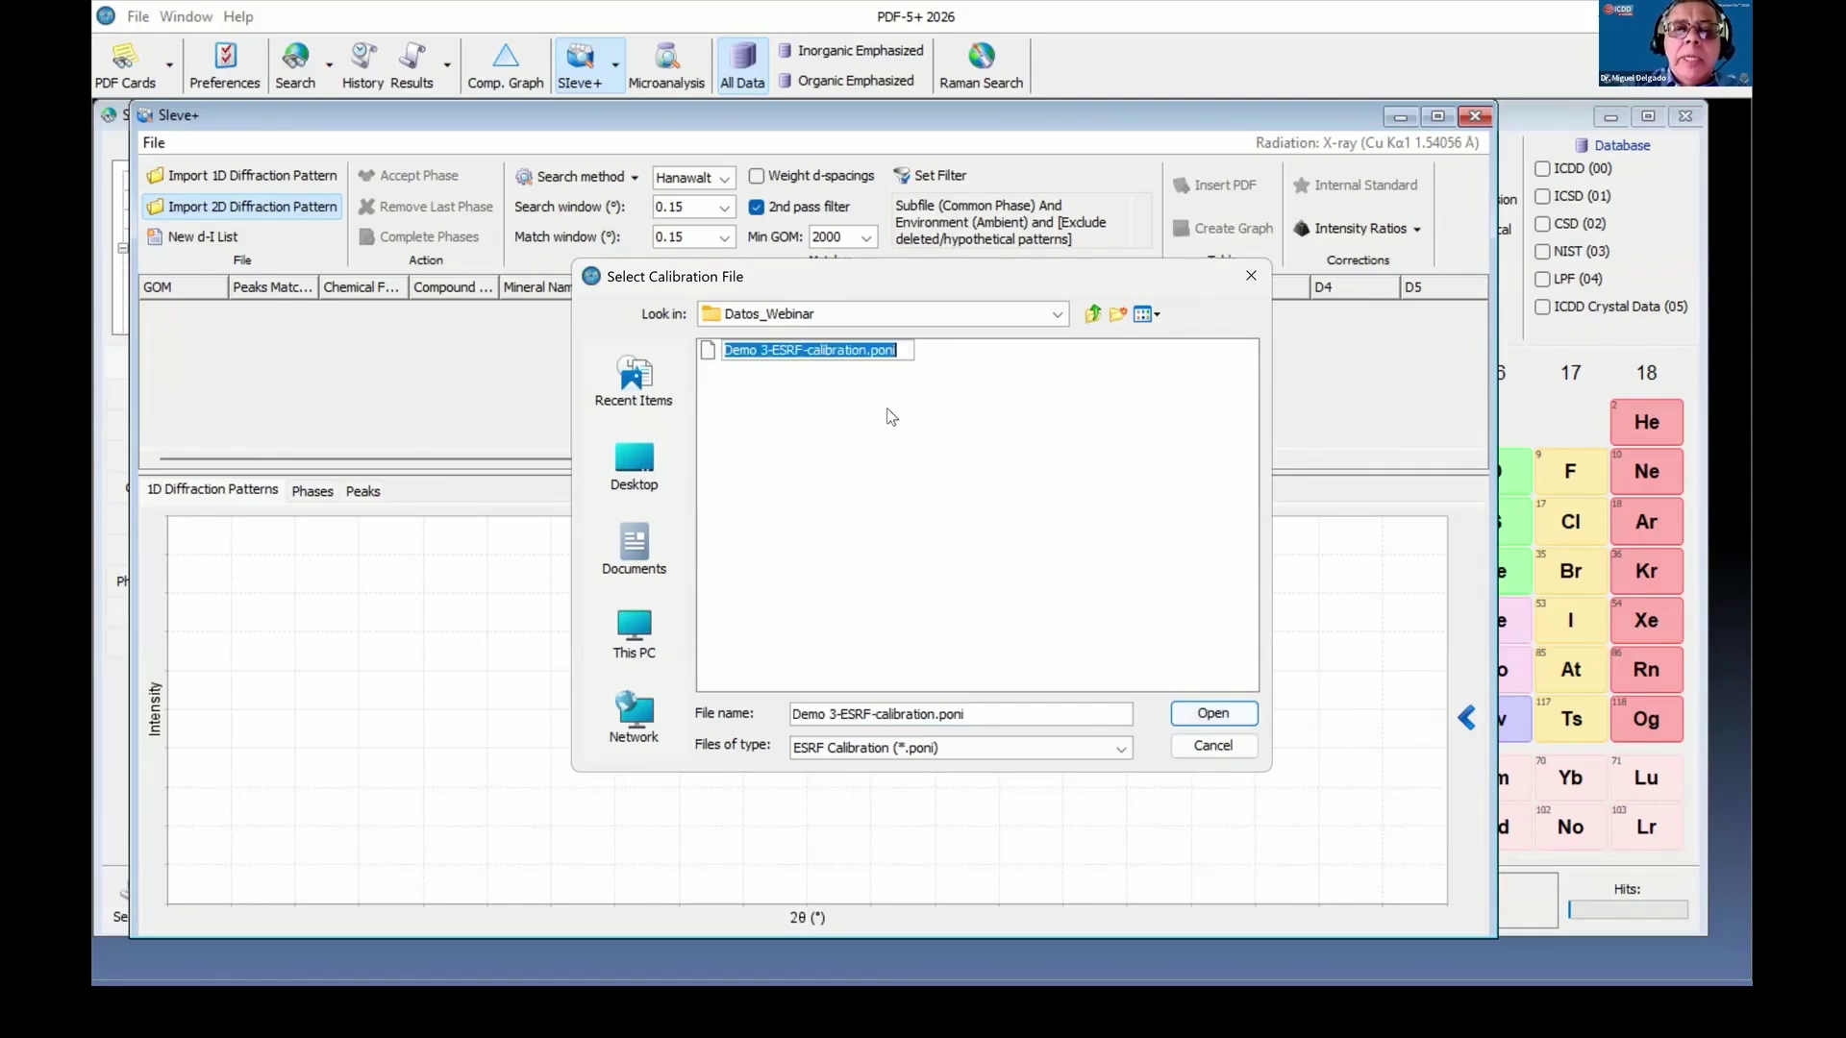
click(1236, 714)
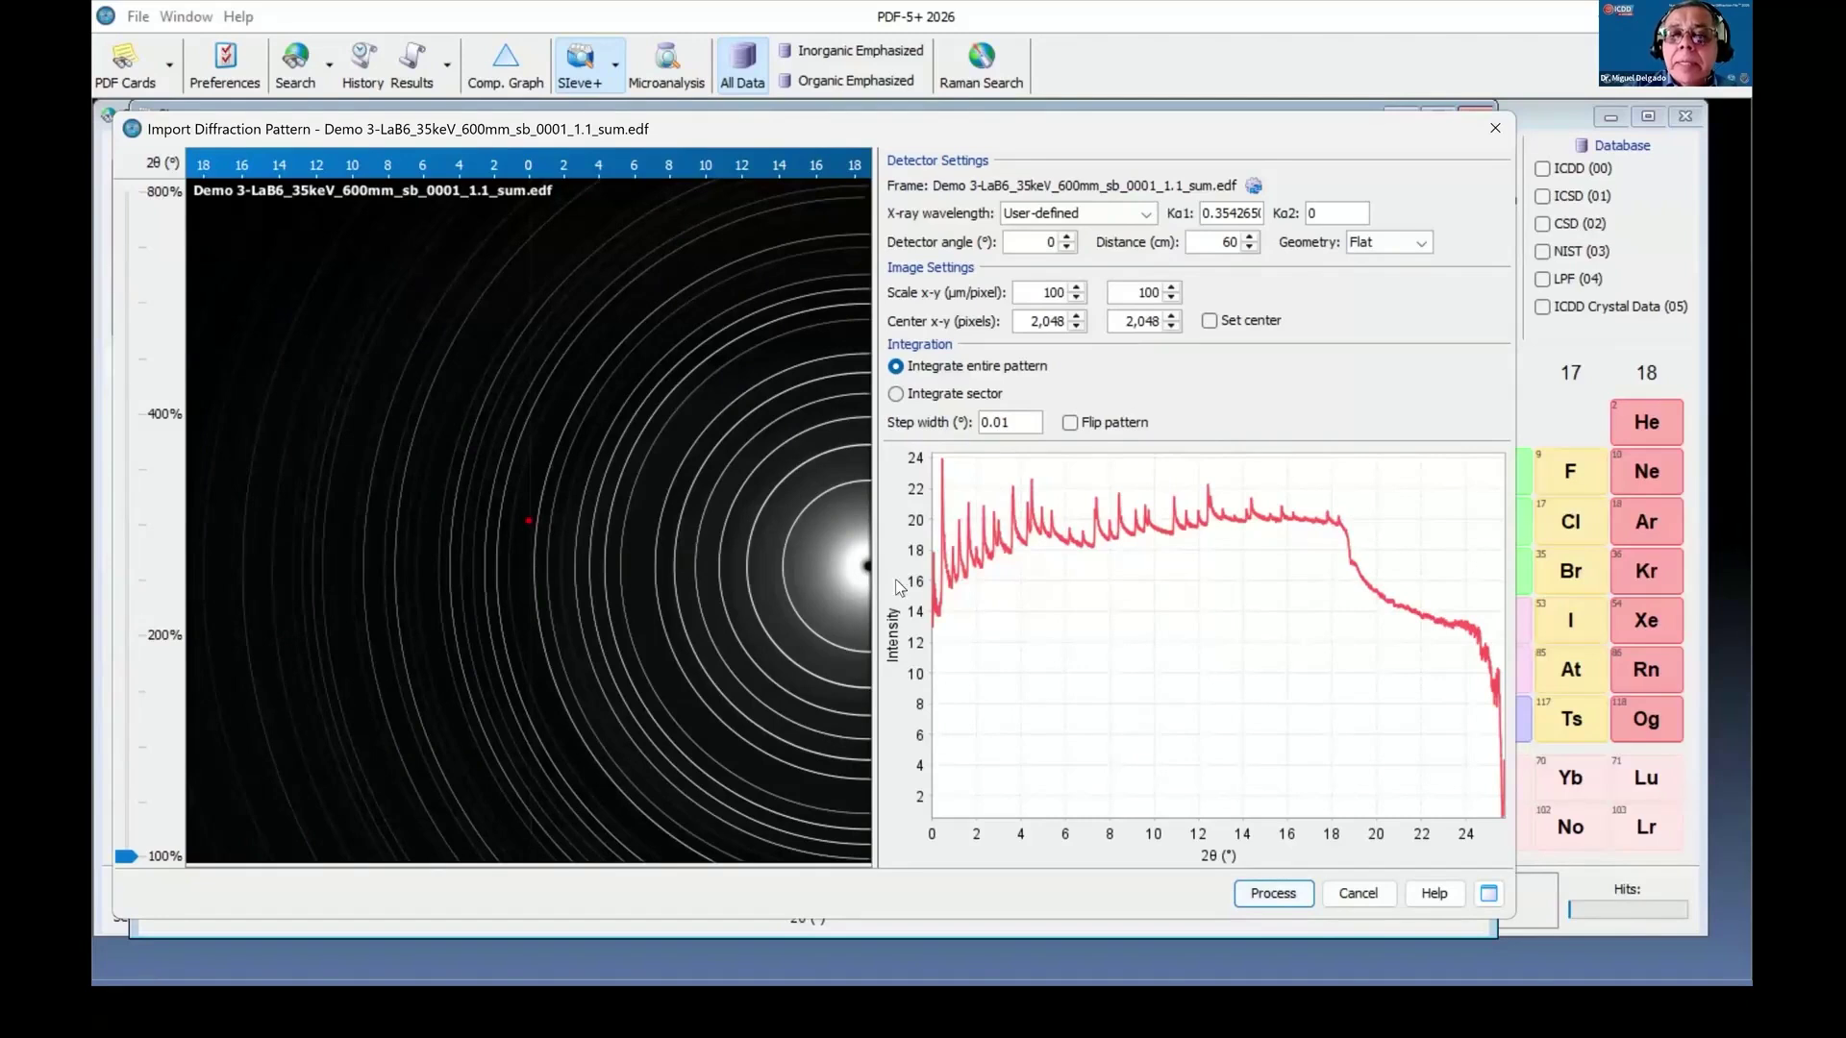
Move the pattern center onto the beam spot and set its x-y coordinates to 4081.22 and 2321.29 pixels.
click(1210, 323)
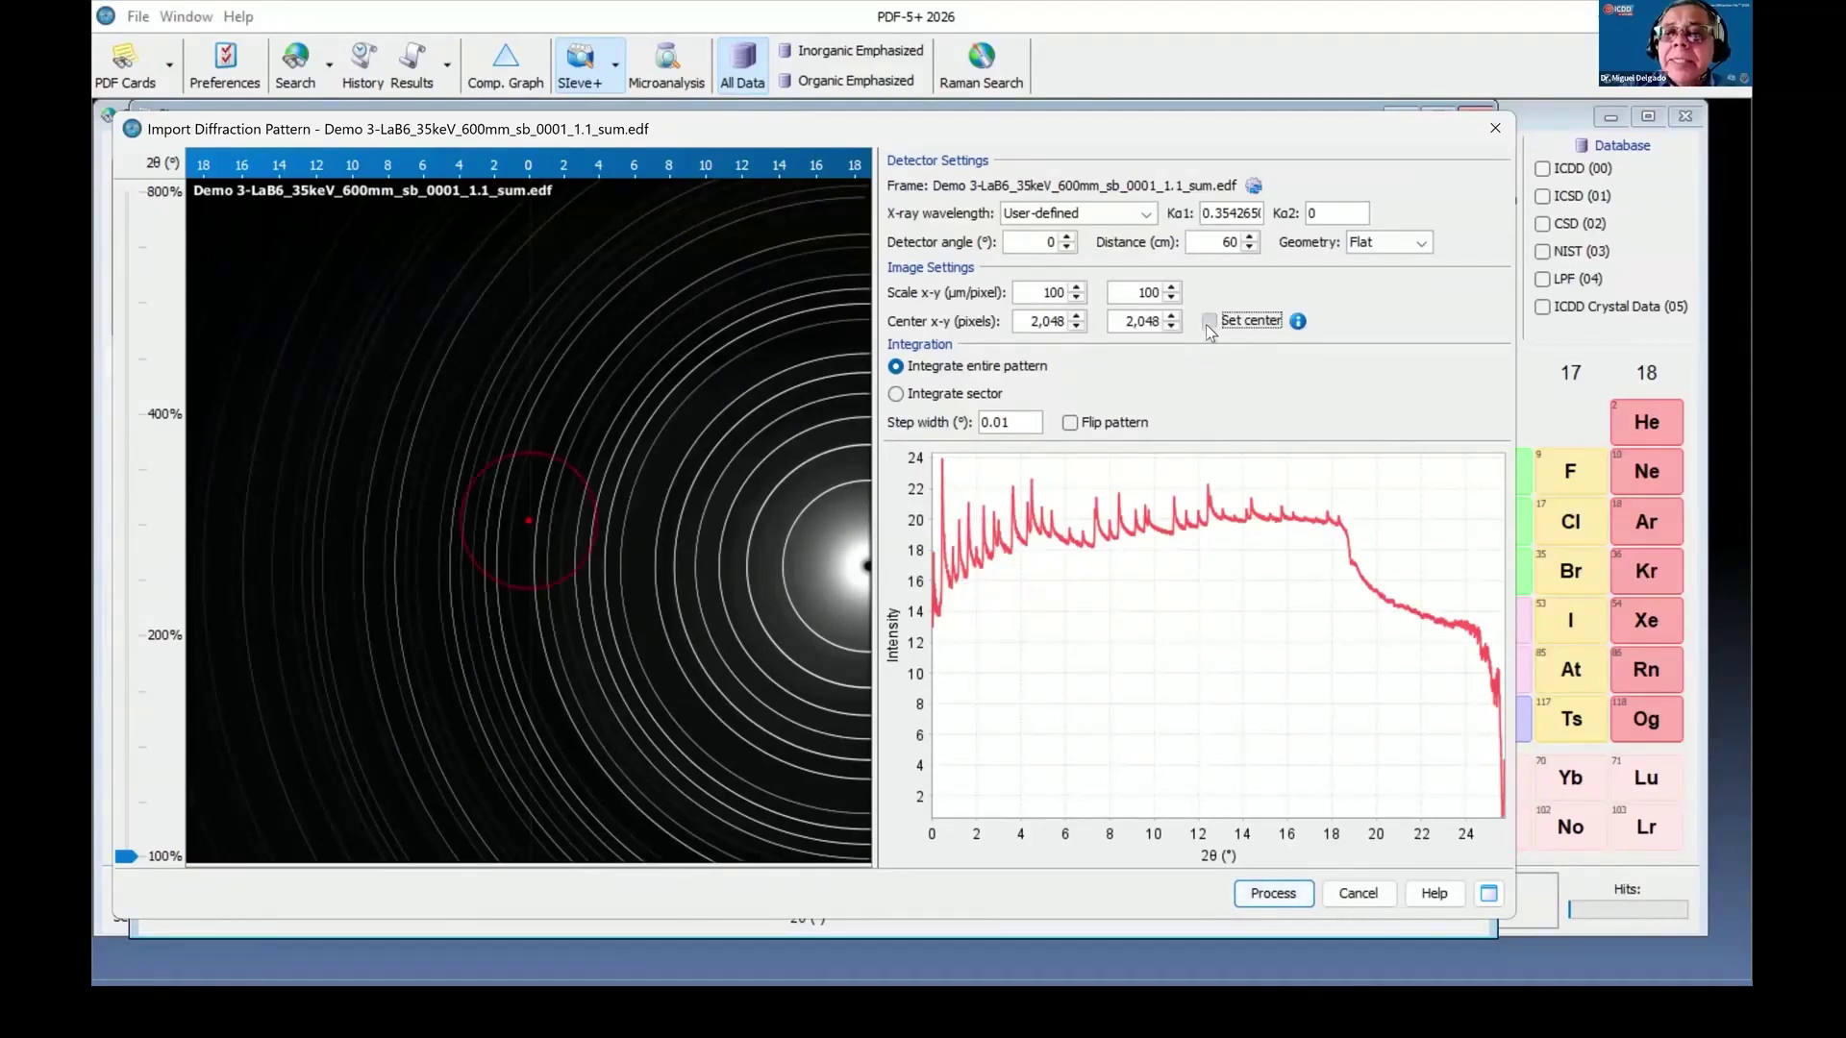
mouse_move(563, 521)
mouse_down()
mouse_move(631, 548)
mouse_move(901, 571)
mouse_up()
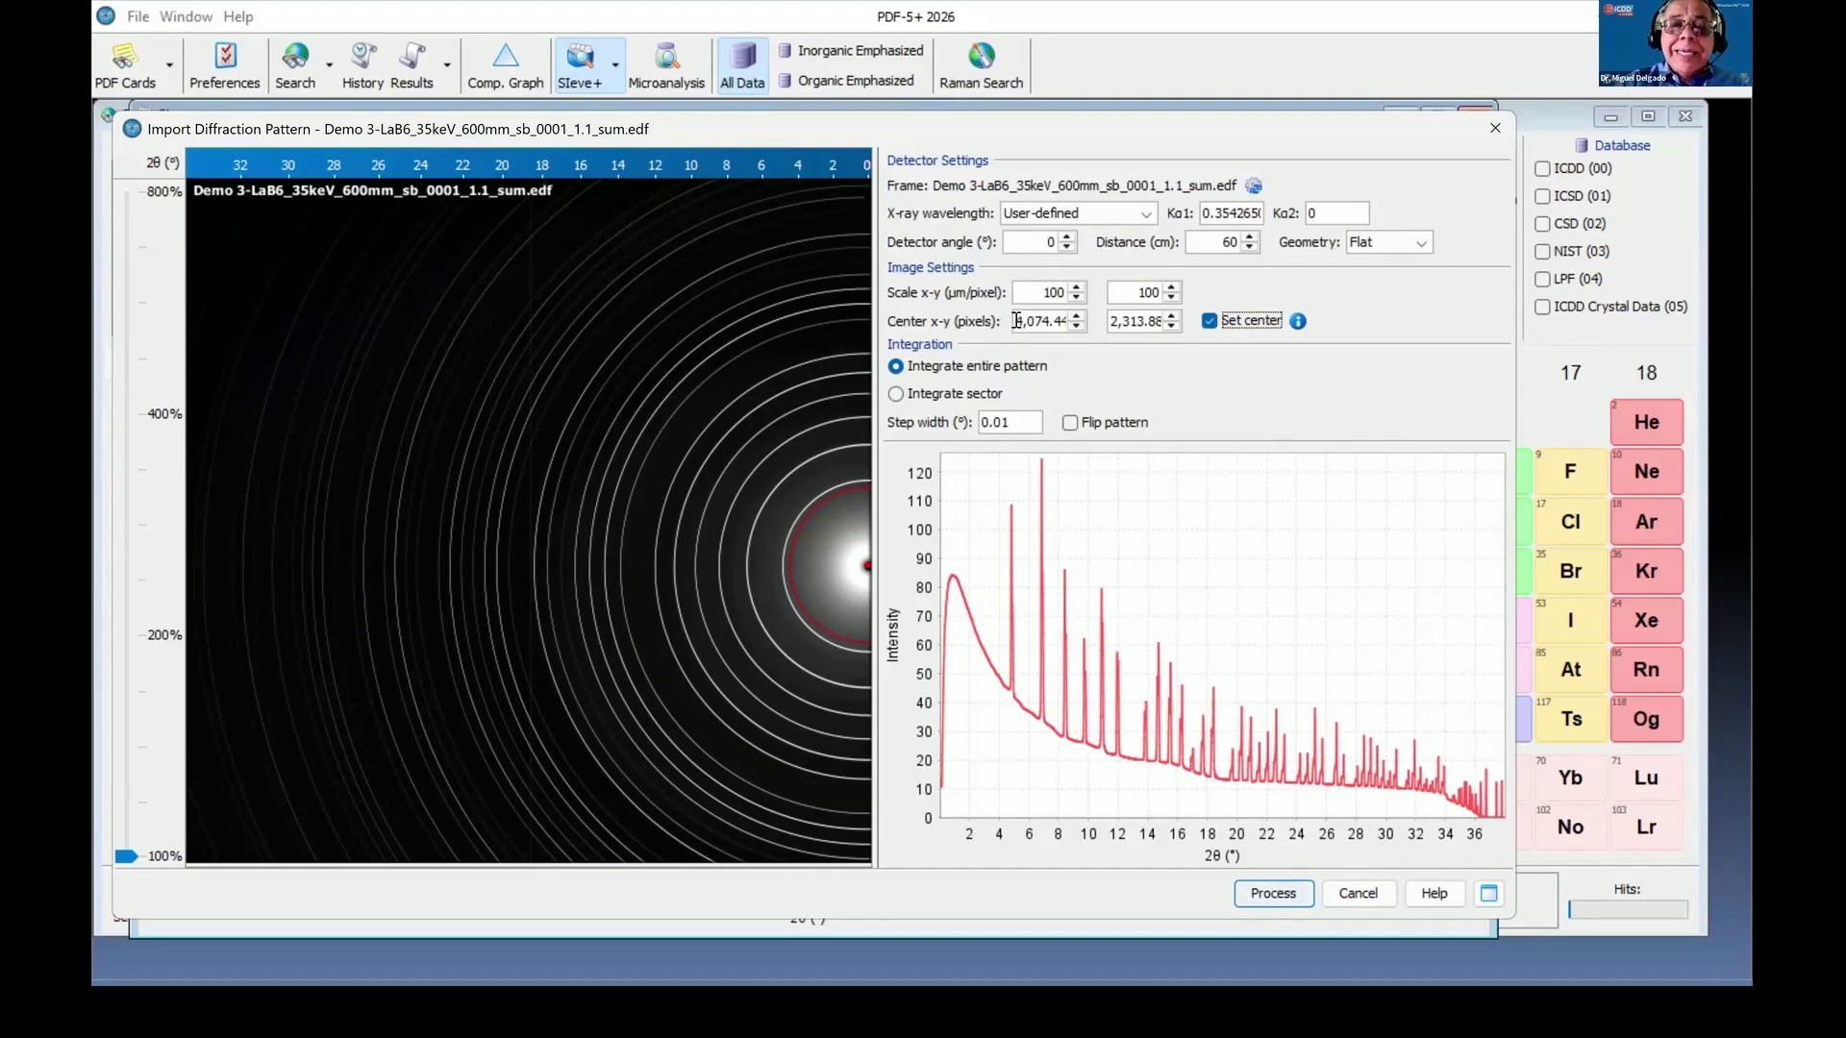
drag(1016, 321, 1106, 331)
text(4081)
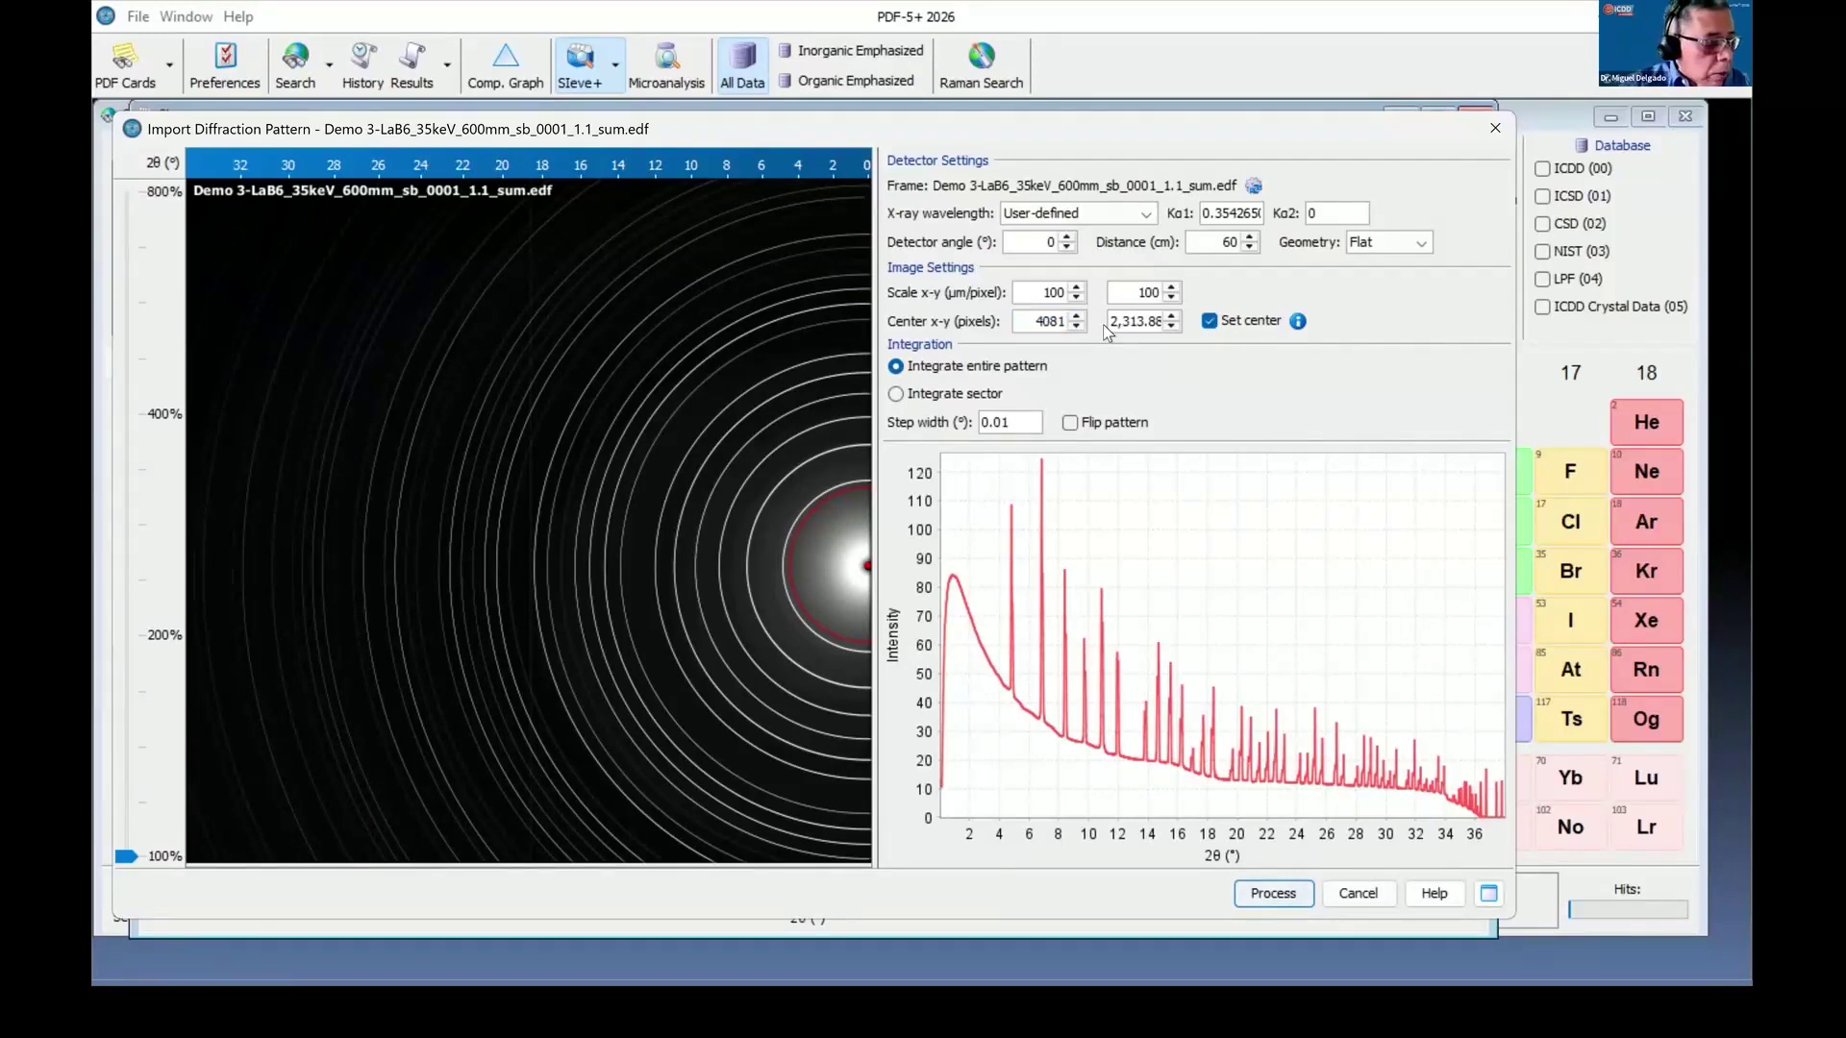
text(.22)
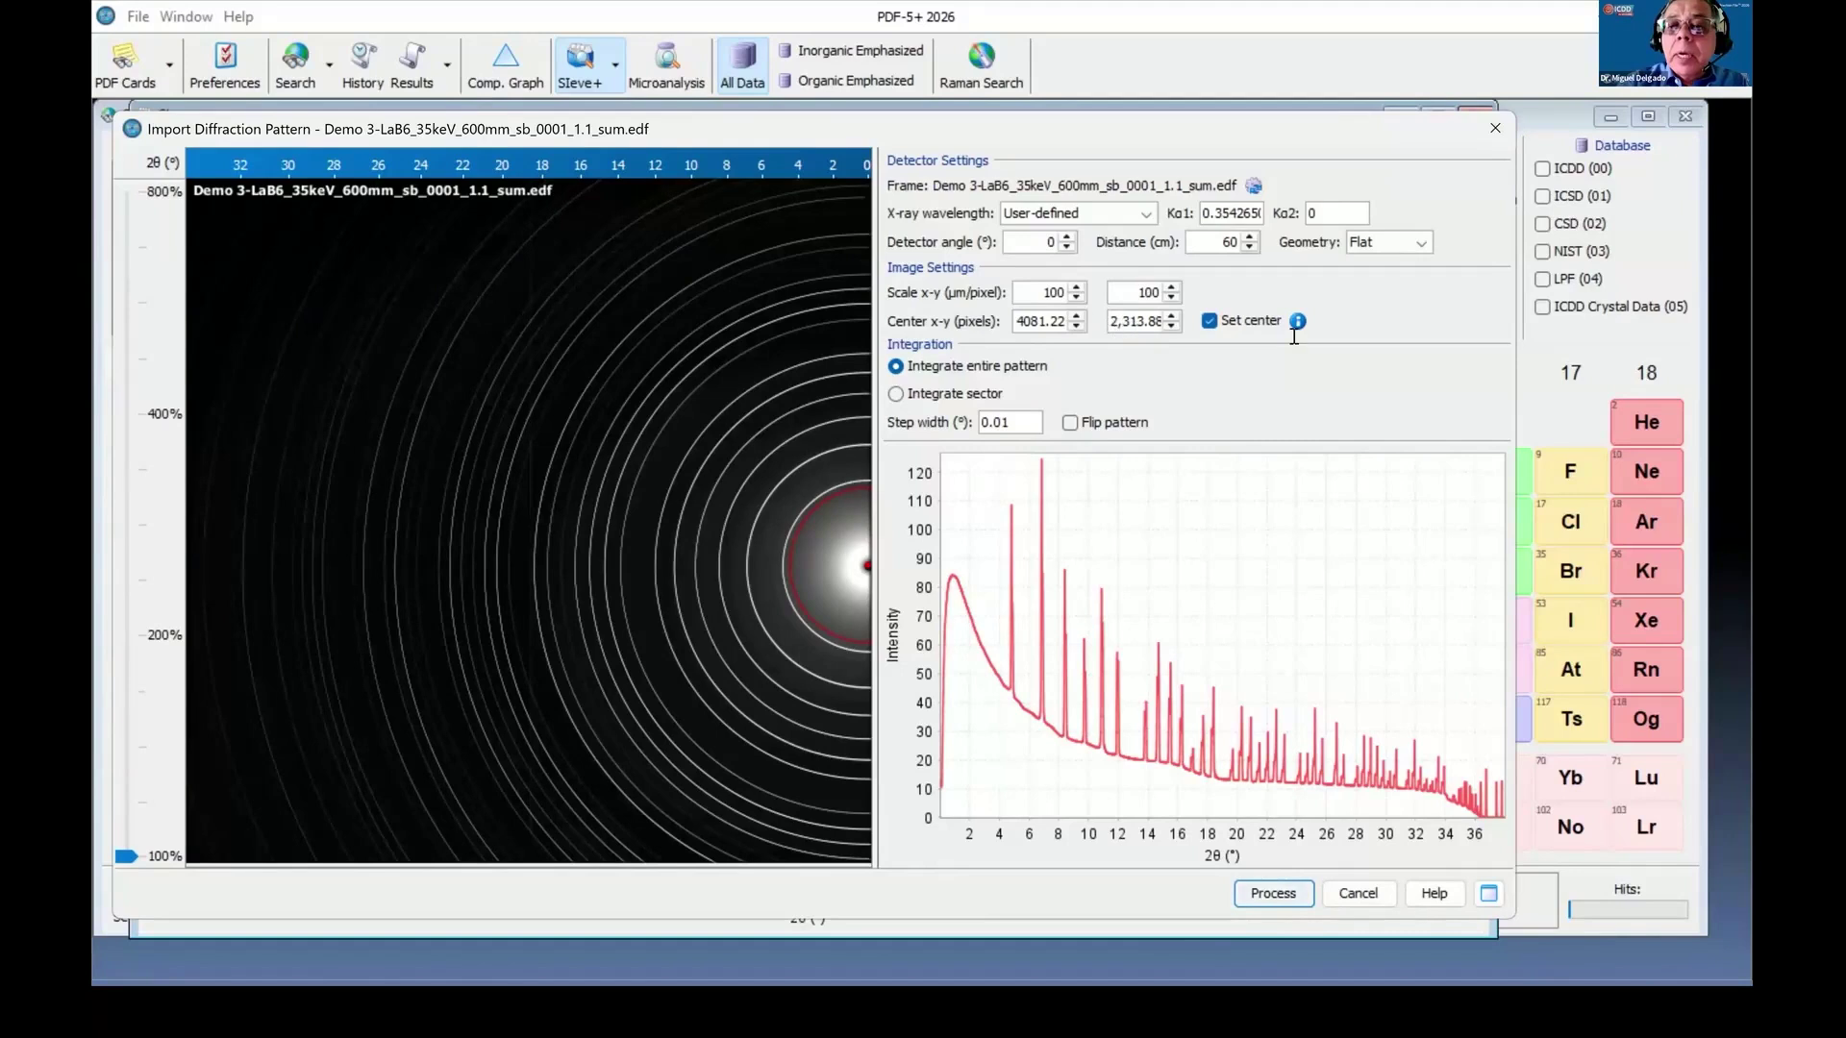
key(Tab)
text(2,321.29)
key(Return)
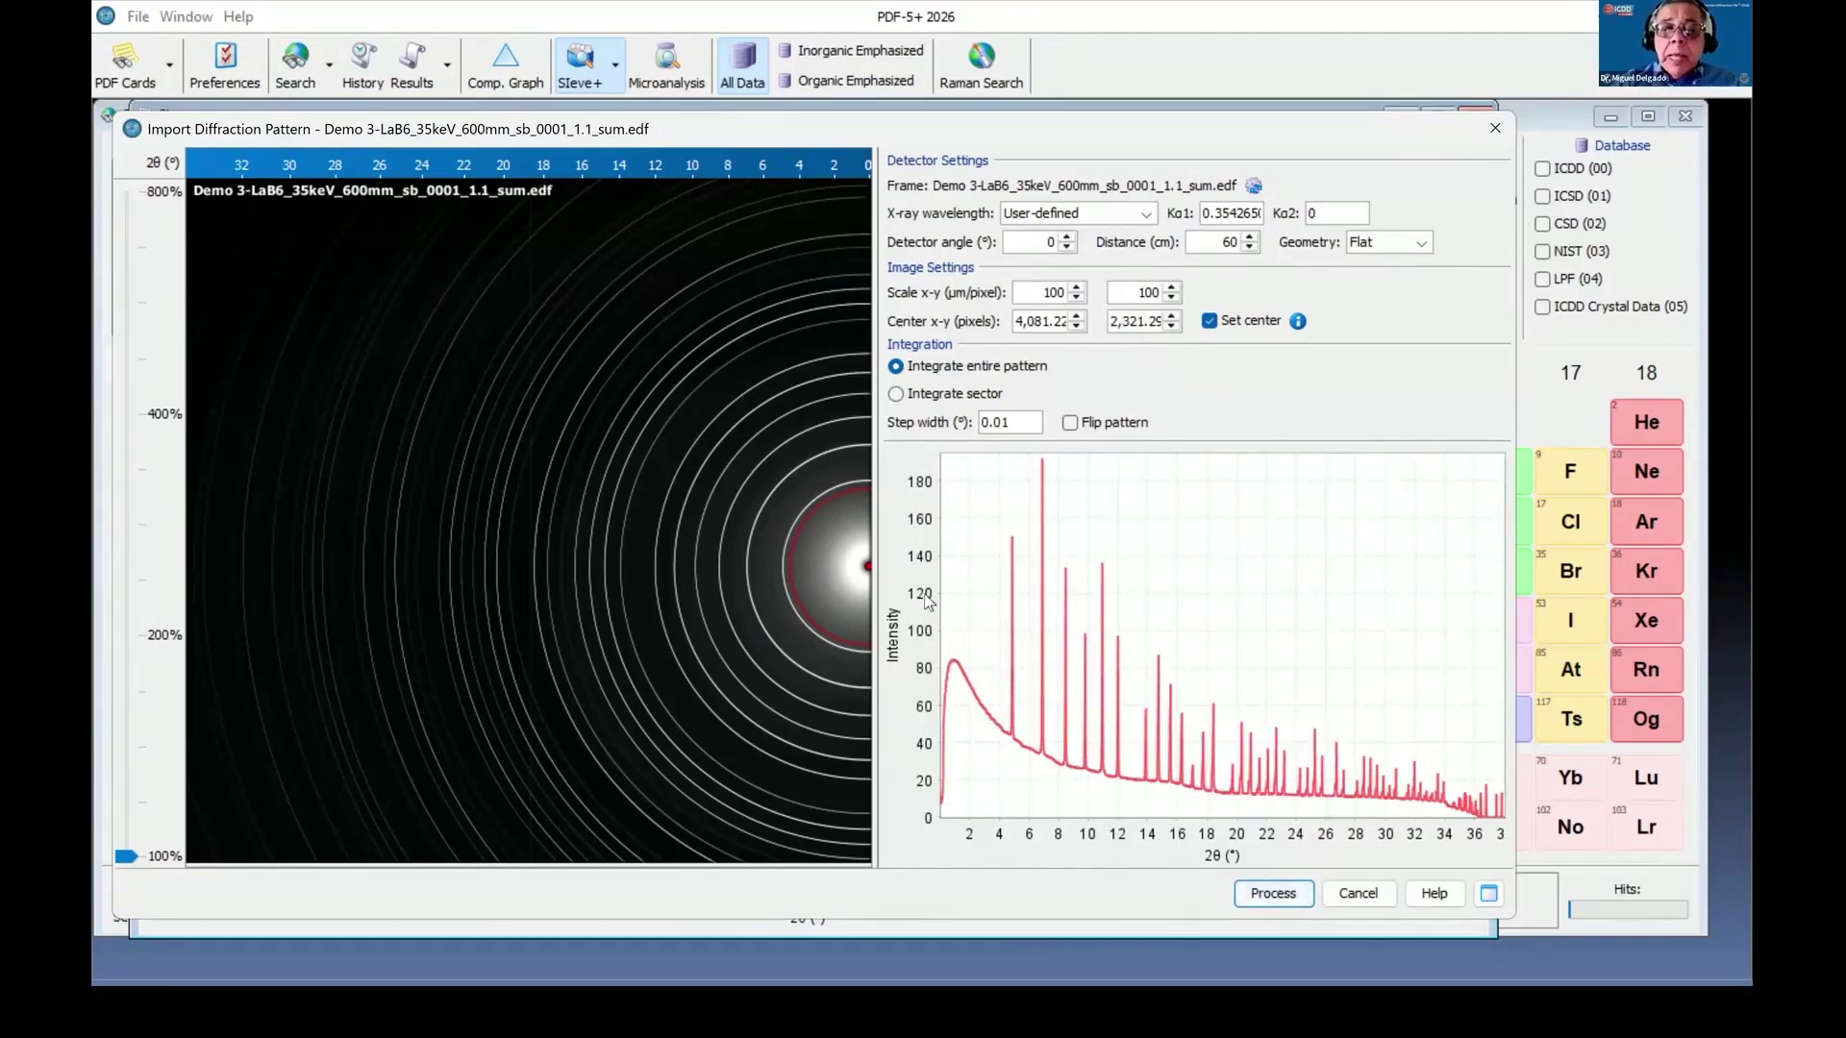
Integrate only a sector of the pattern, with a start 2θ of 4° and a stop 2θ of 34°.
mouse_move(946, 659)
click(897, 395)
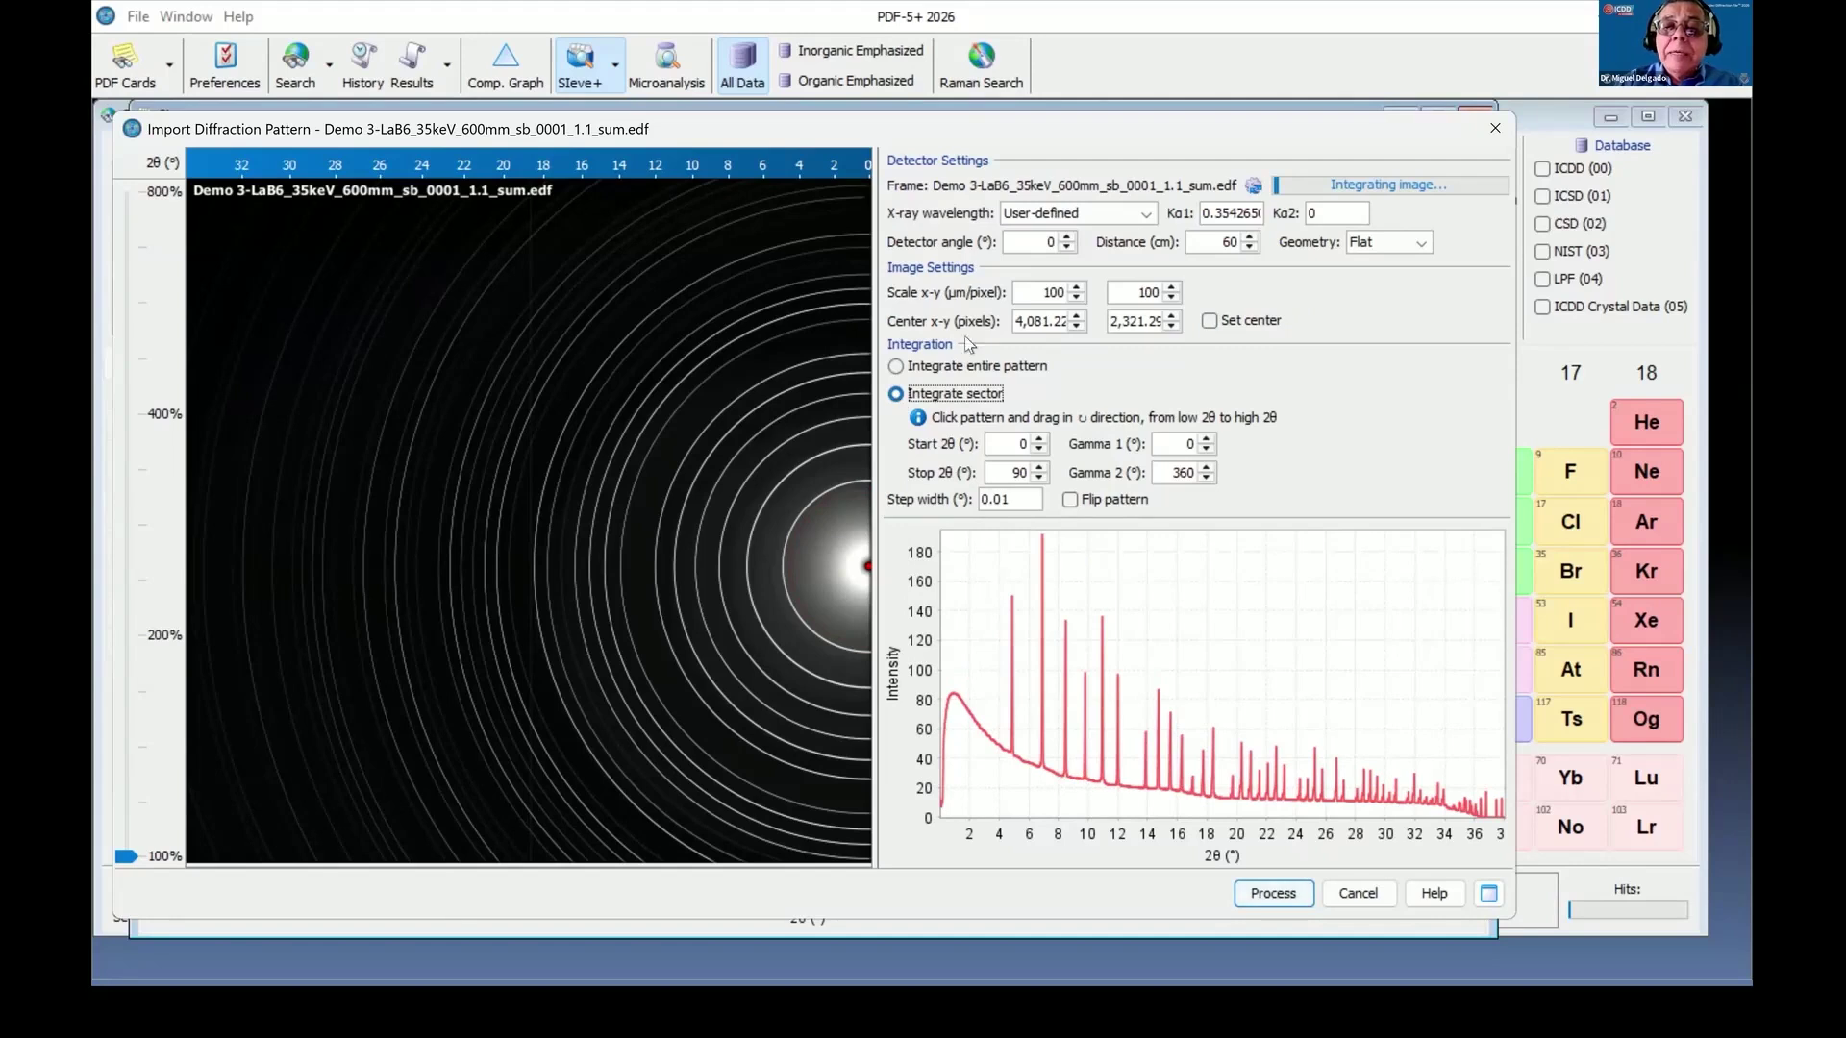
click(1040, 439)
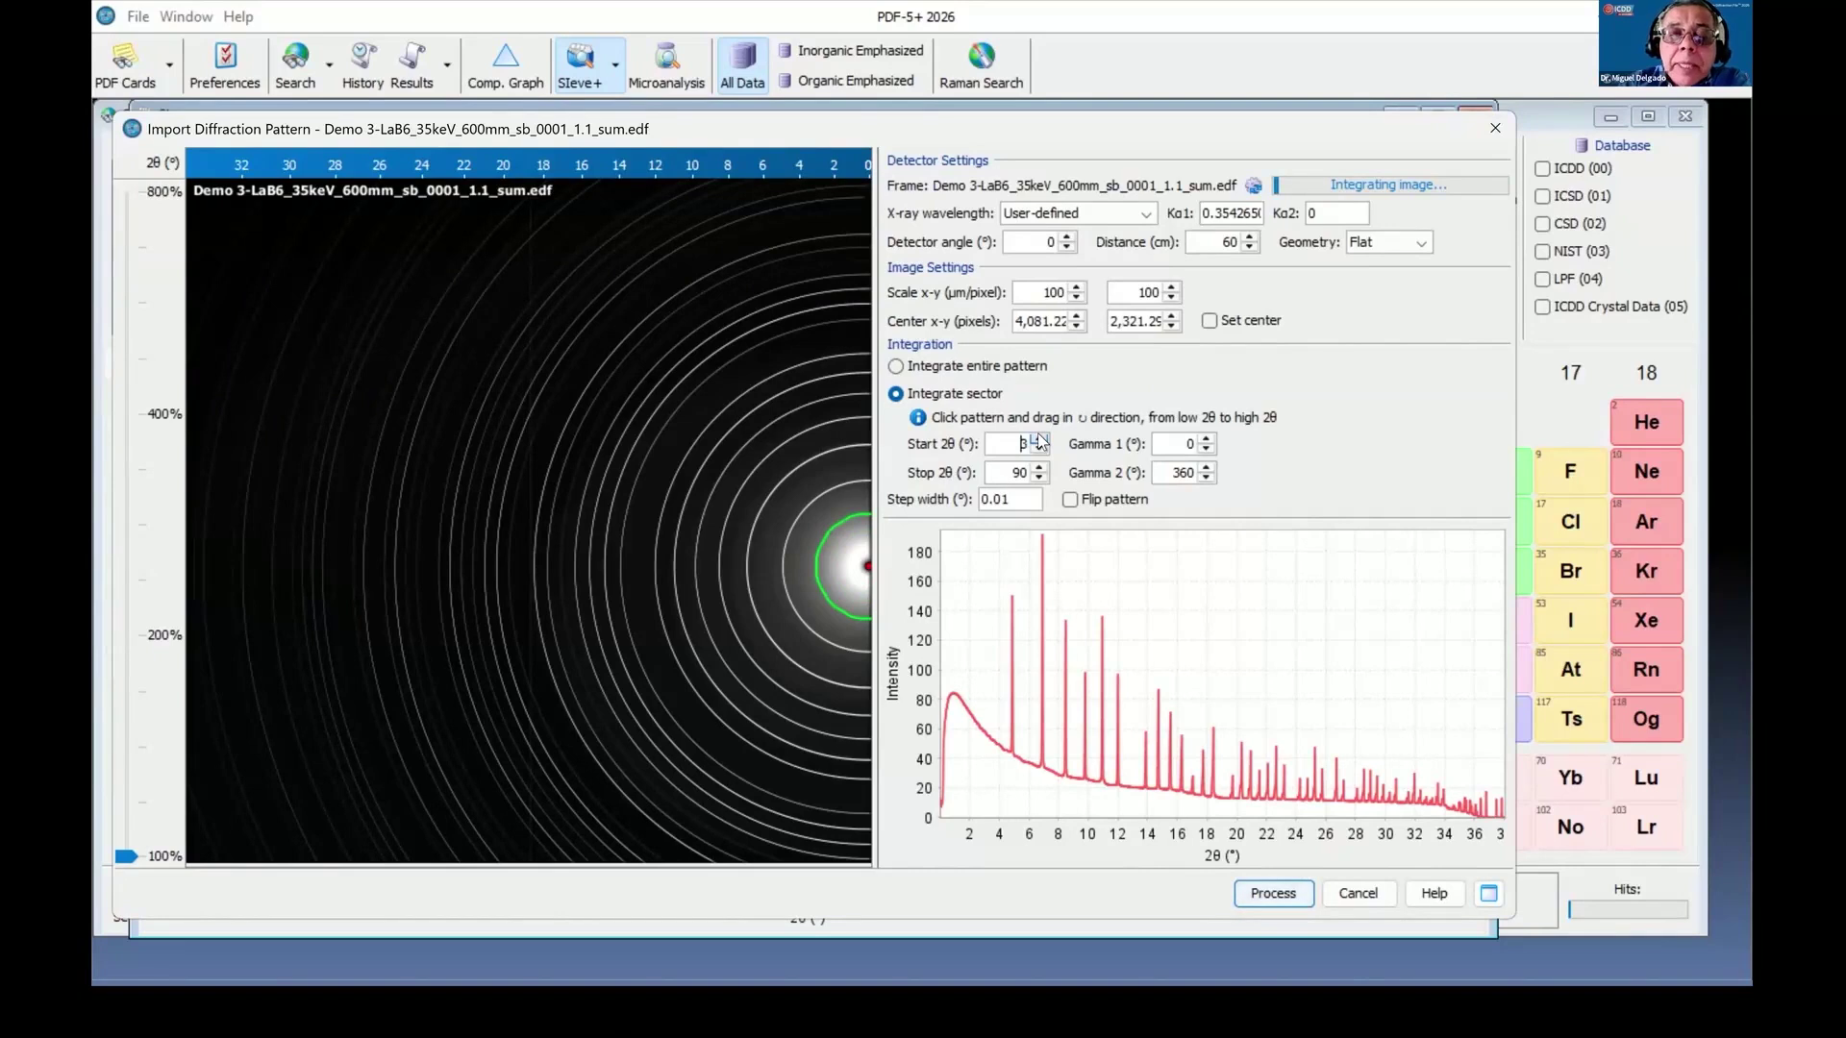
click(1041, 439)
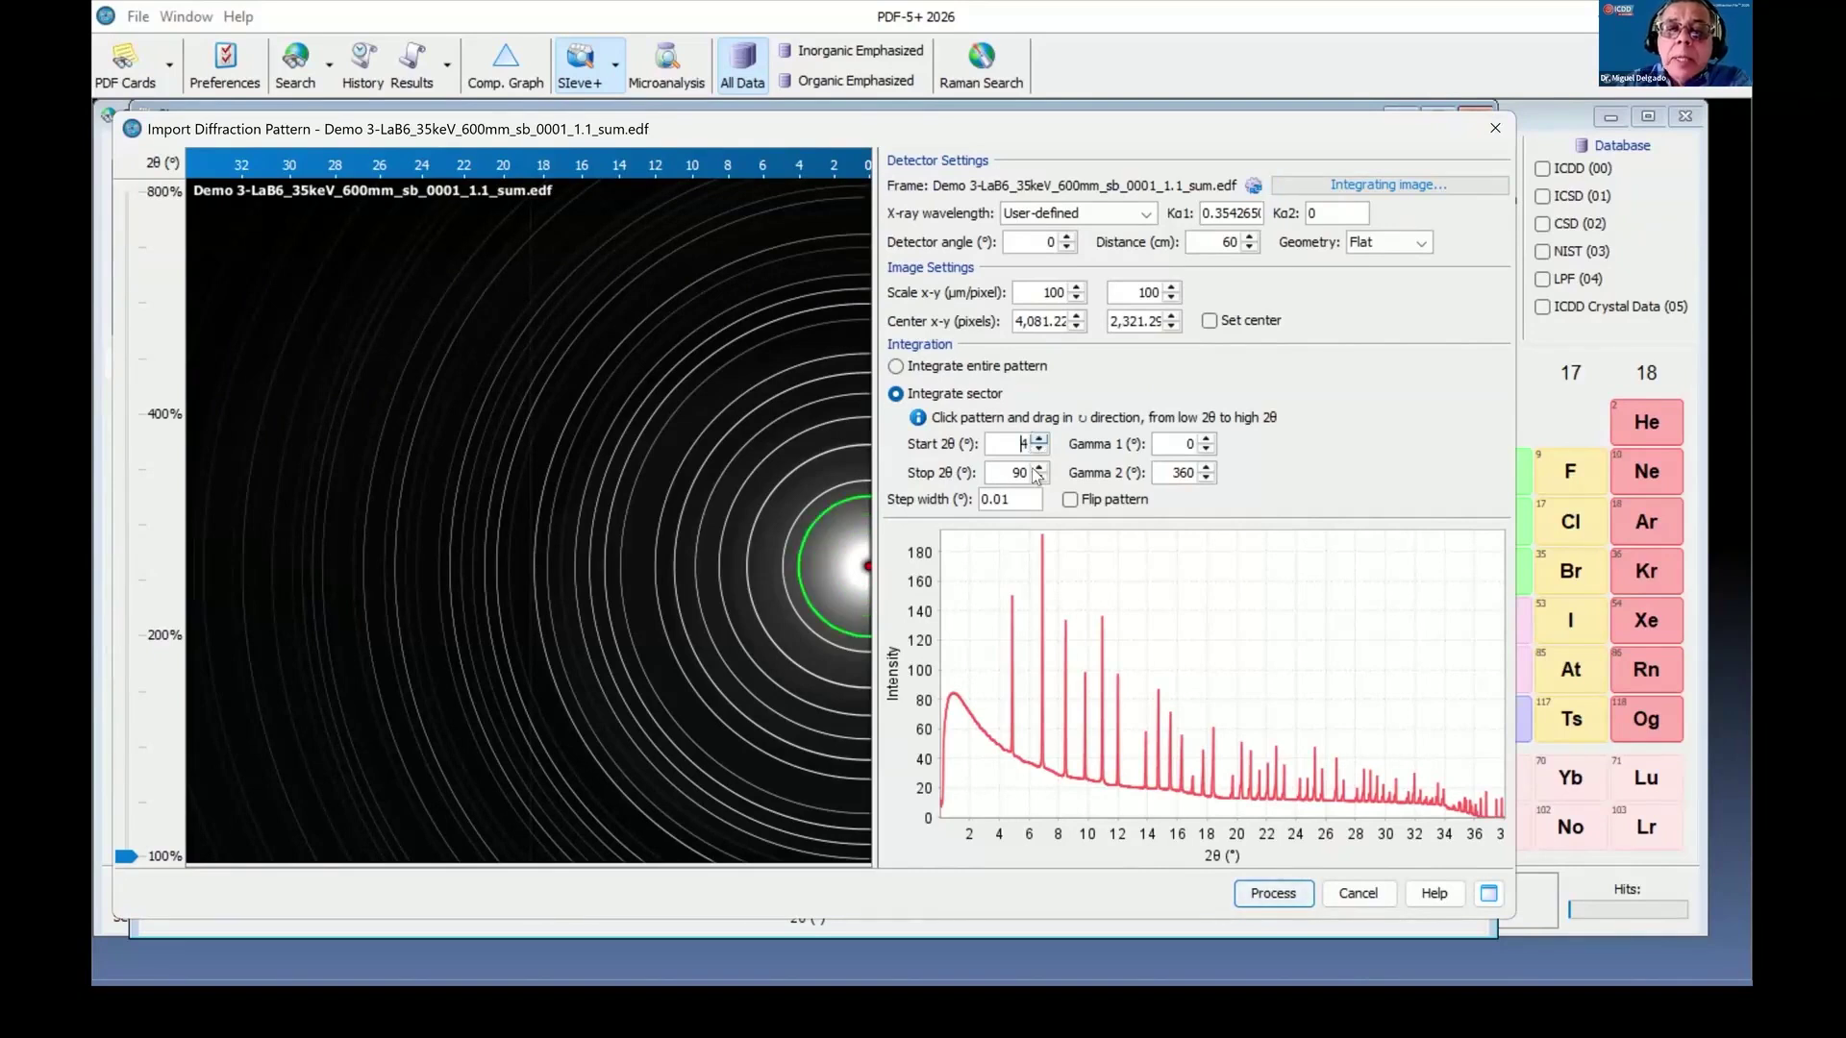
click(1038, 467)
click(1038, 468)
double_click(1030, 472)
text(3)
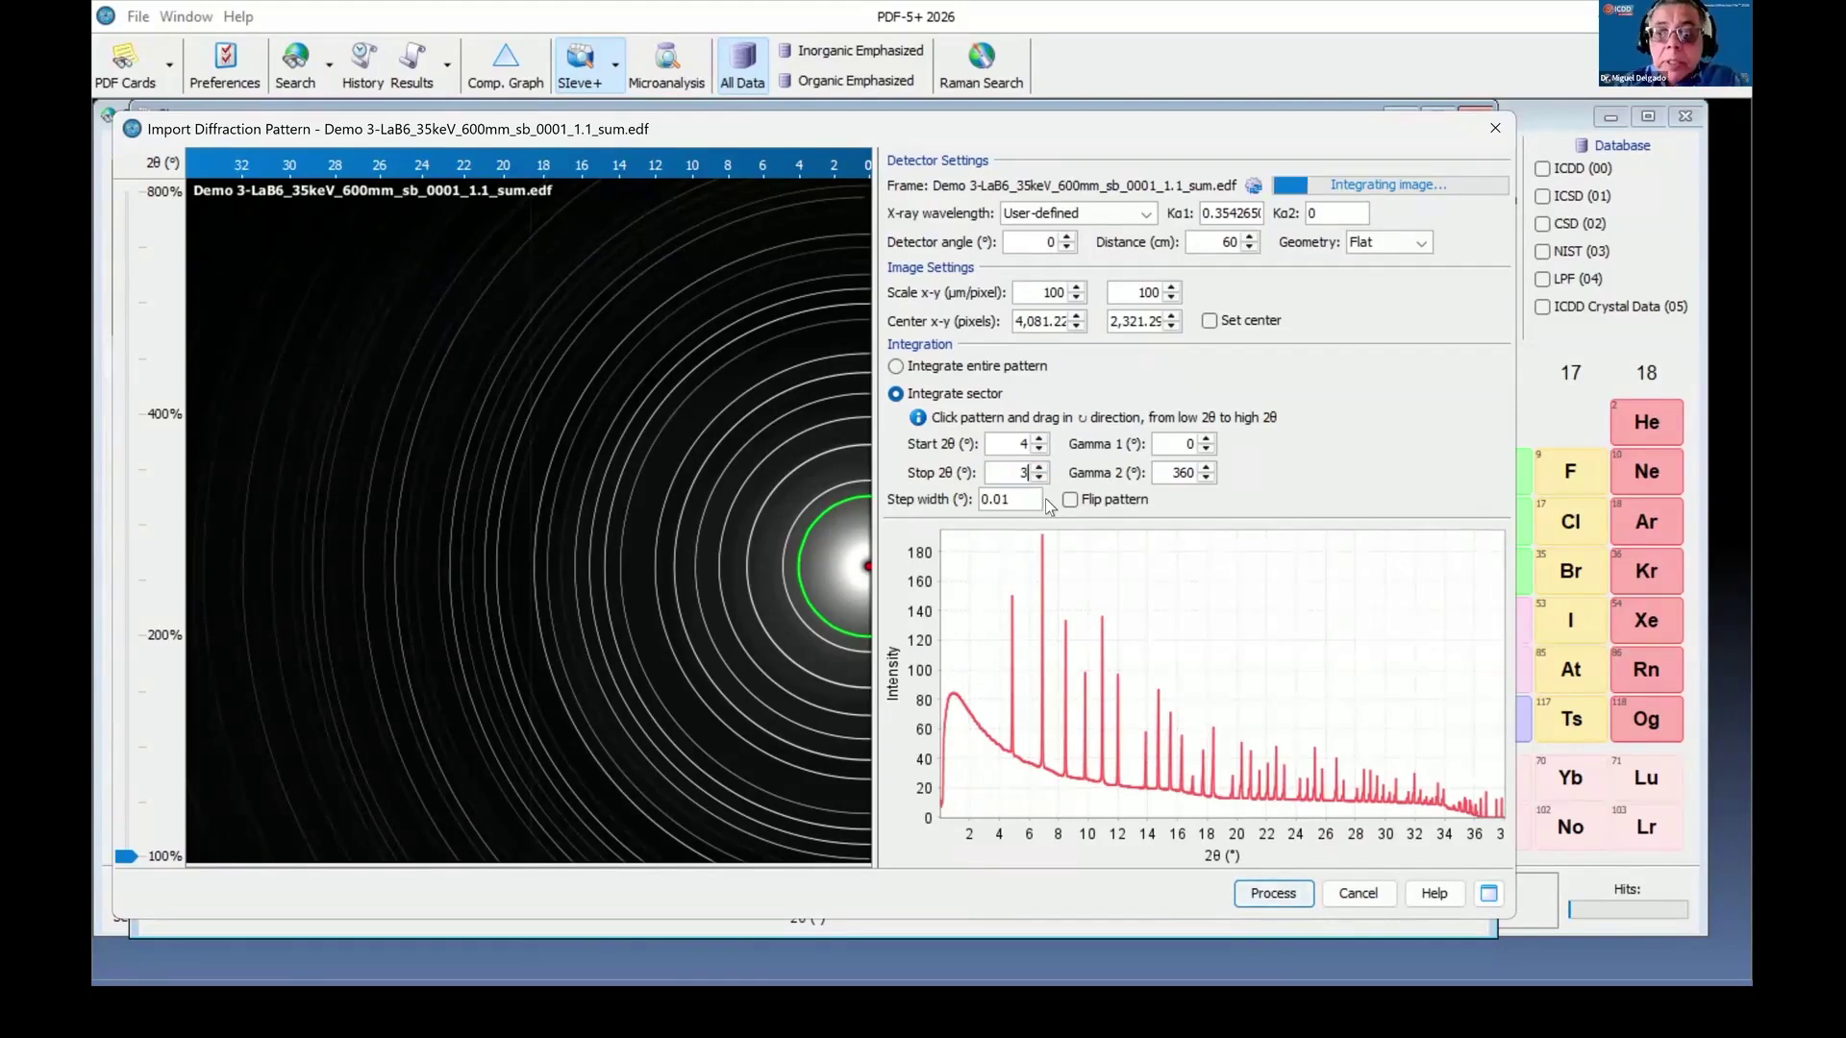
text(4)
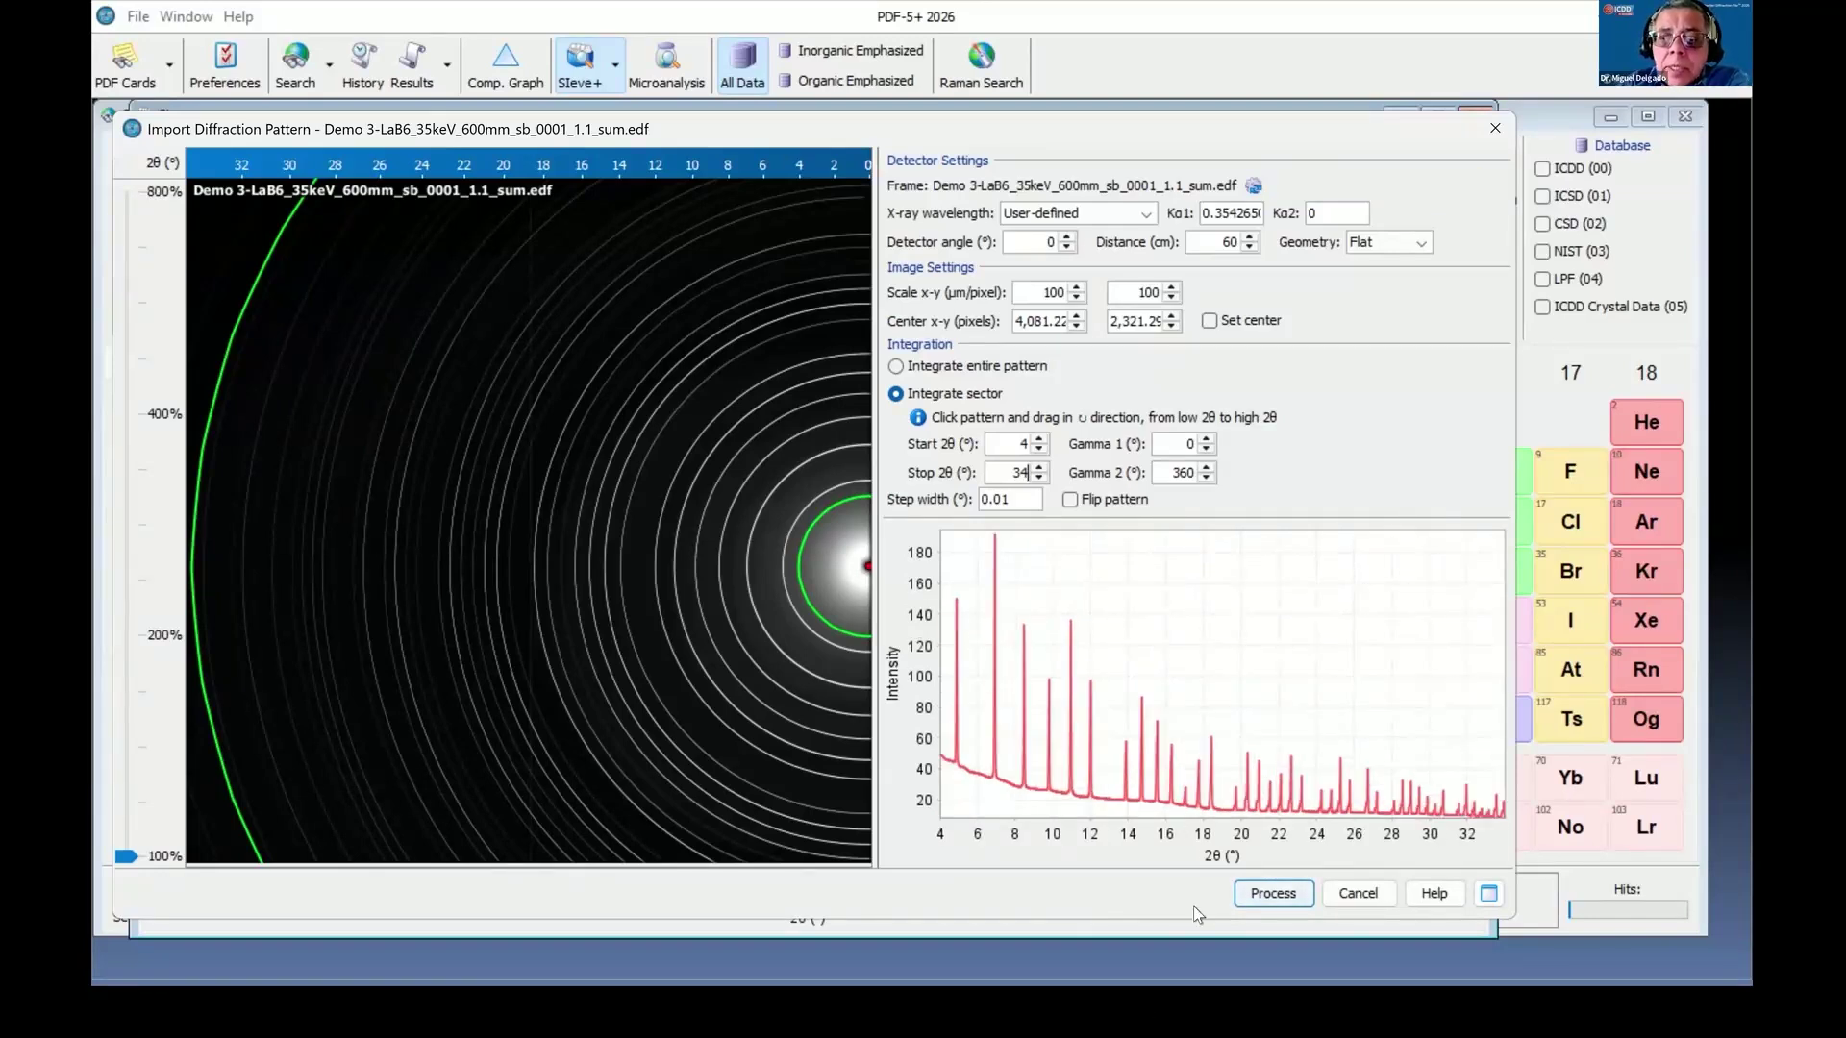
Process the integrated sector into a 1D pattern and open its data-processing settings for editing.
click(1274, 895)
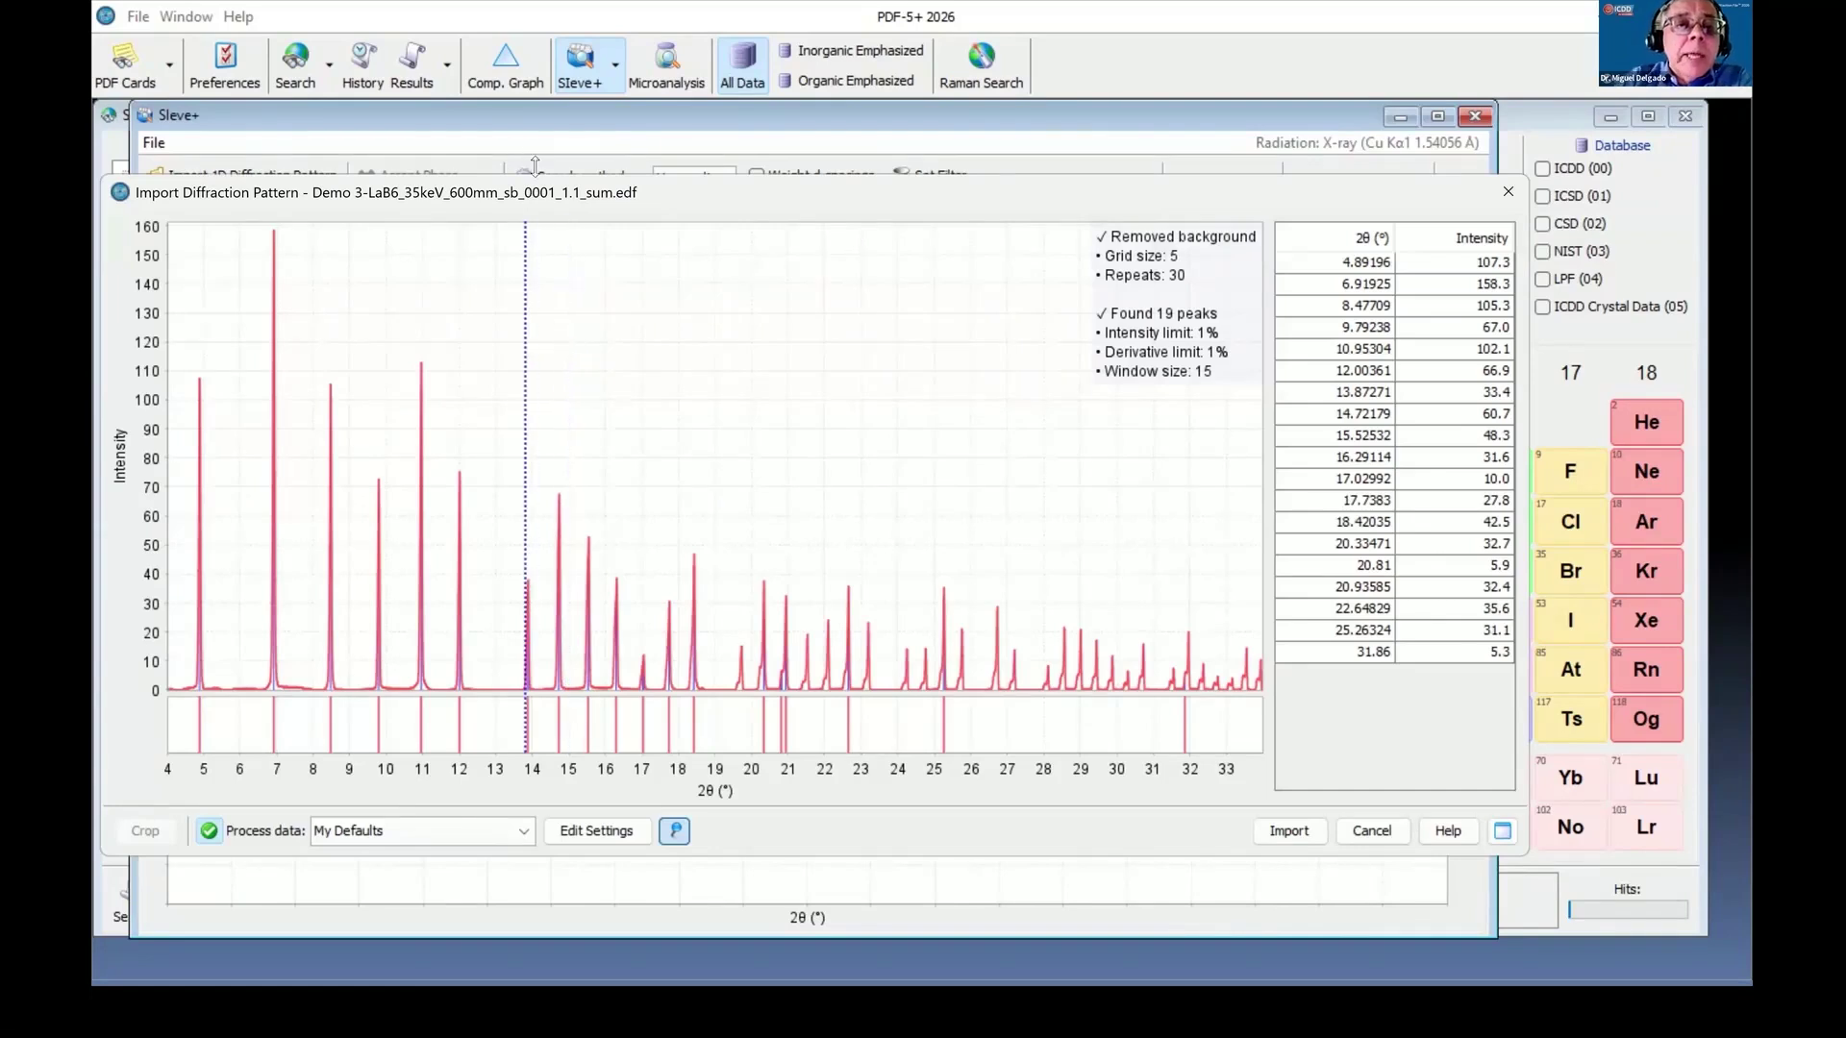
drag(529, 199, 605, 146)
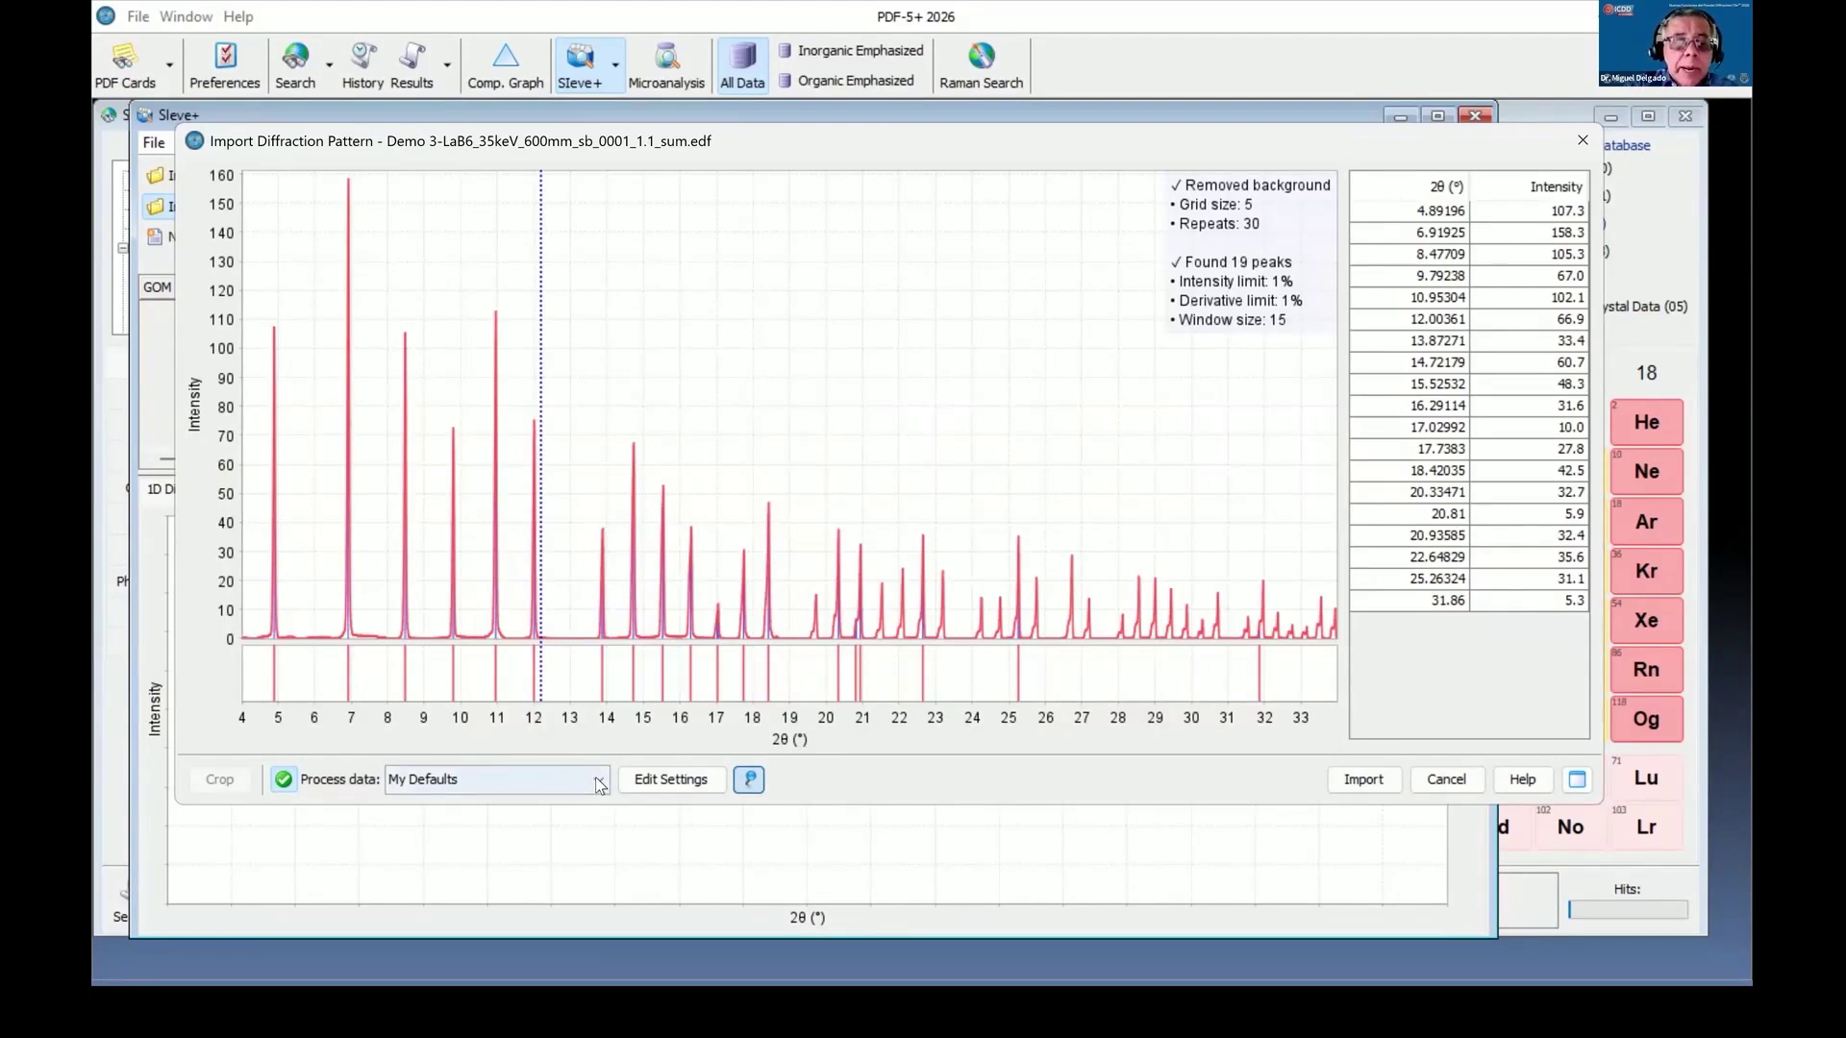
click(645, 782)
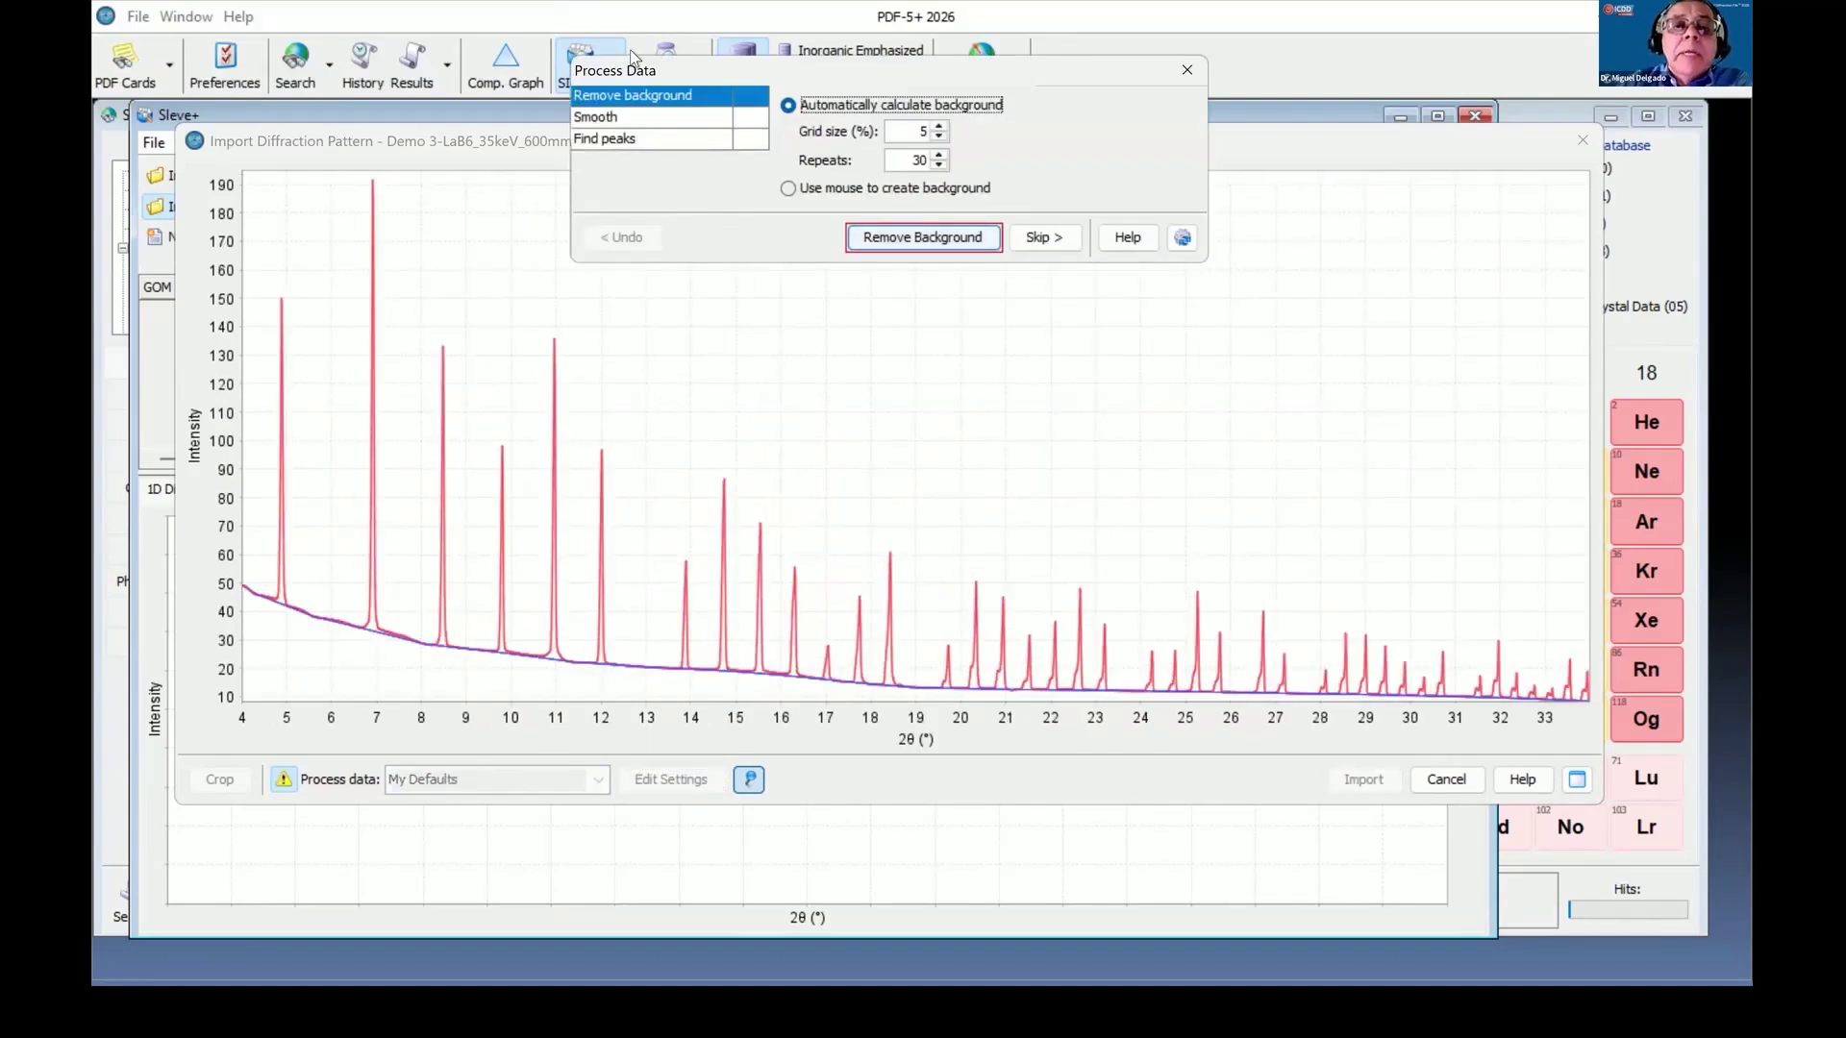
Process the LaB6 pattern with automatic background removal and no smoothing, accepting the peaks found with a window size of 7.
click(911, 239)
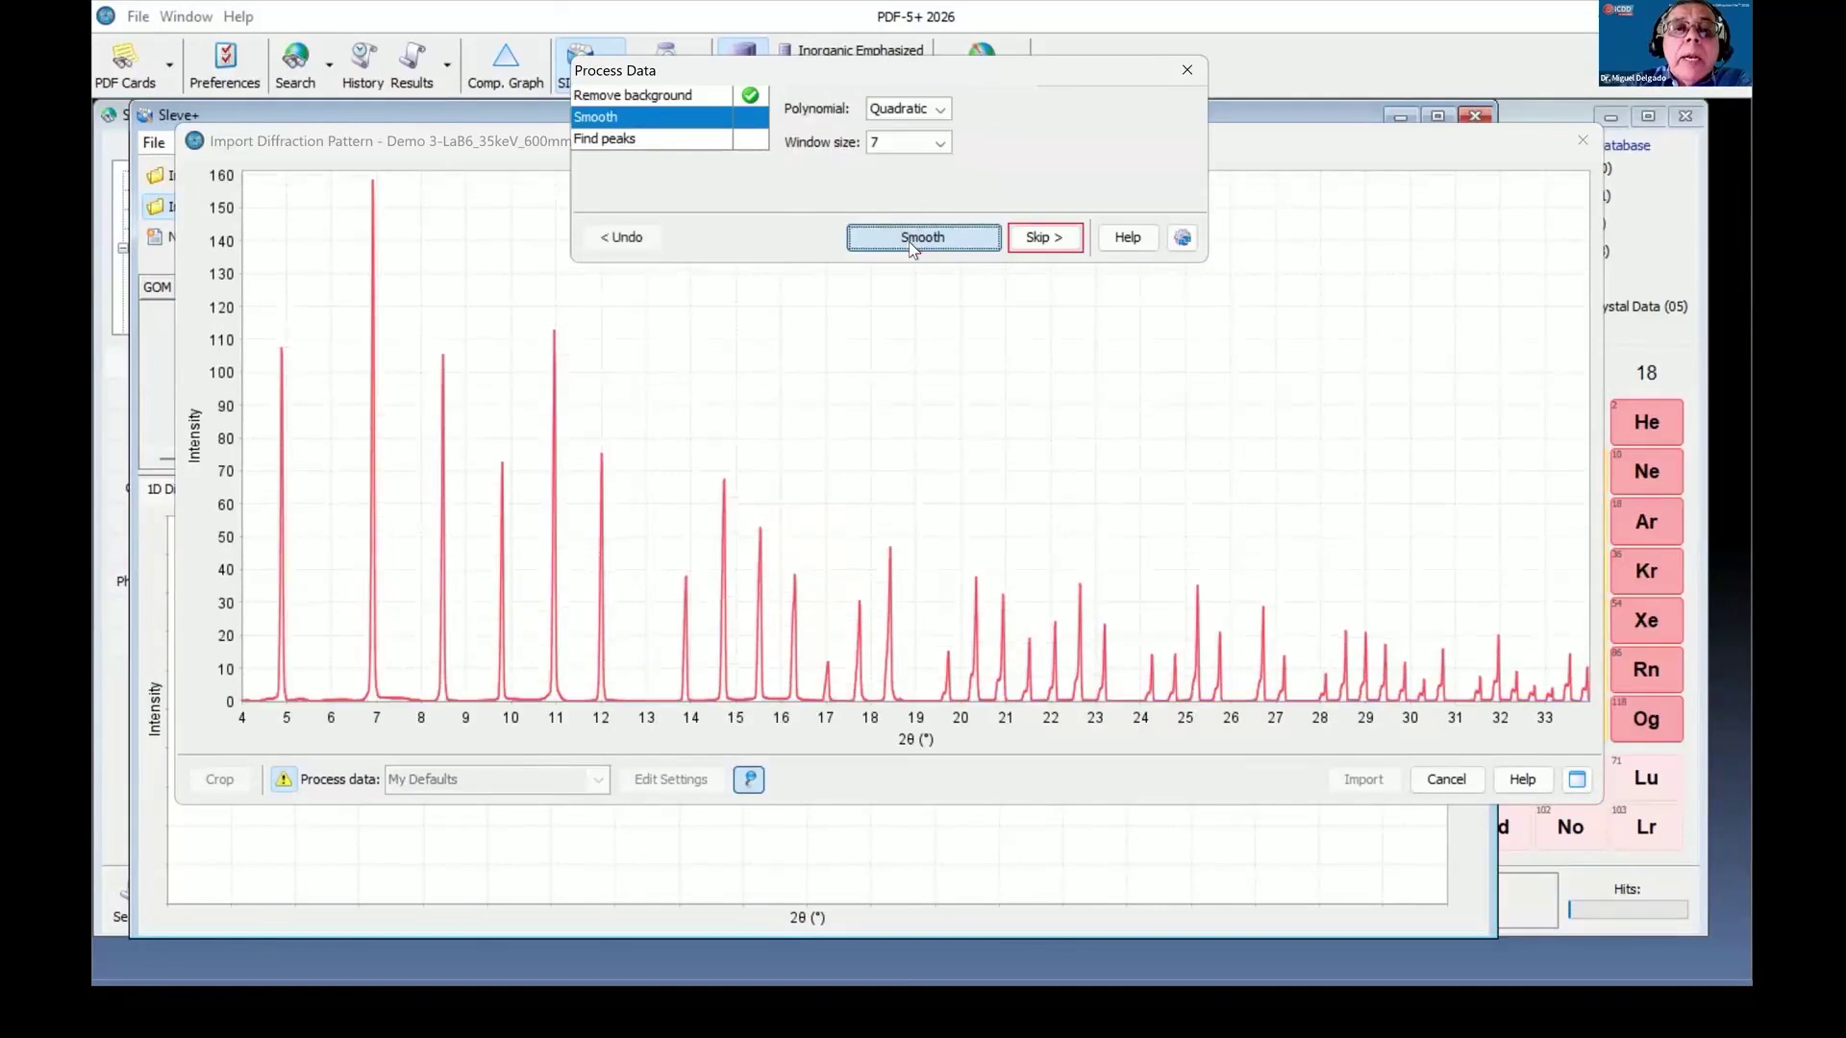
click(1038, 236)
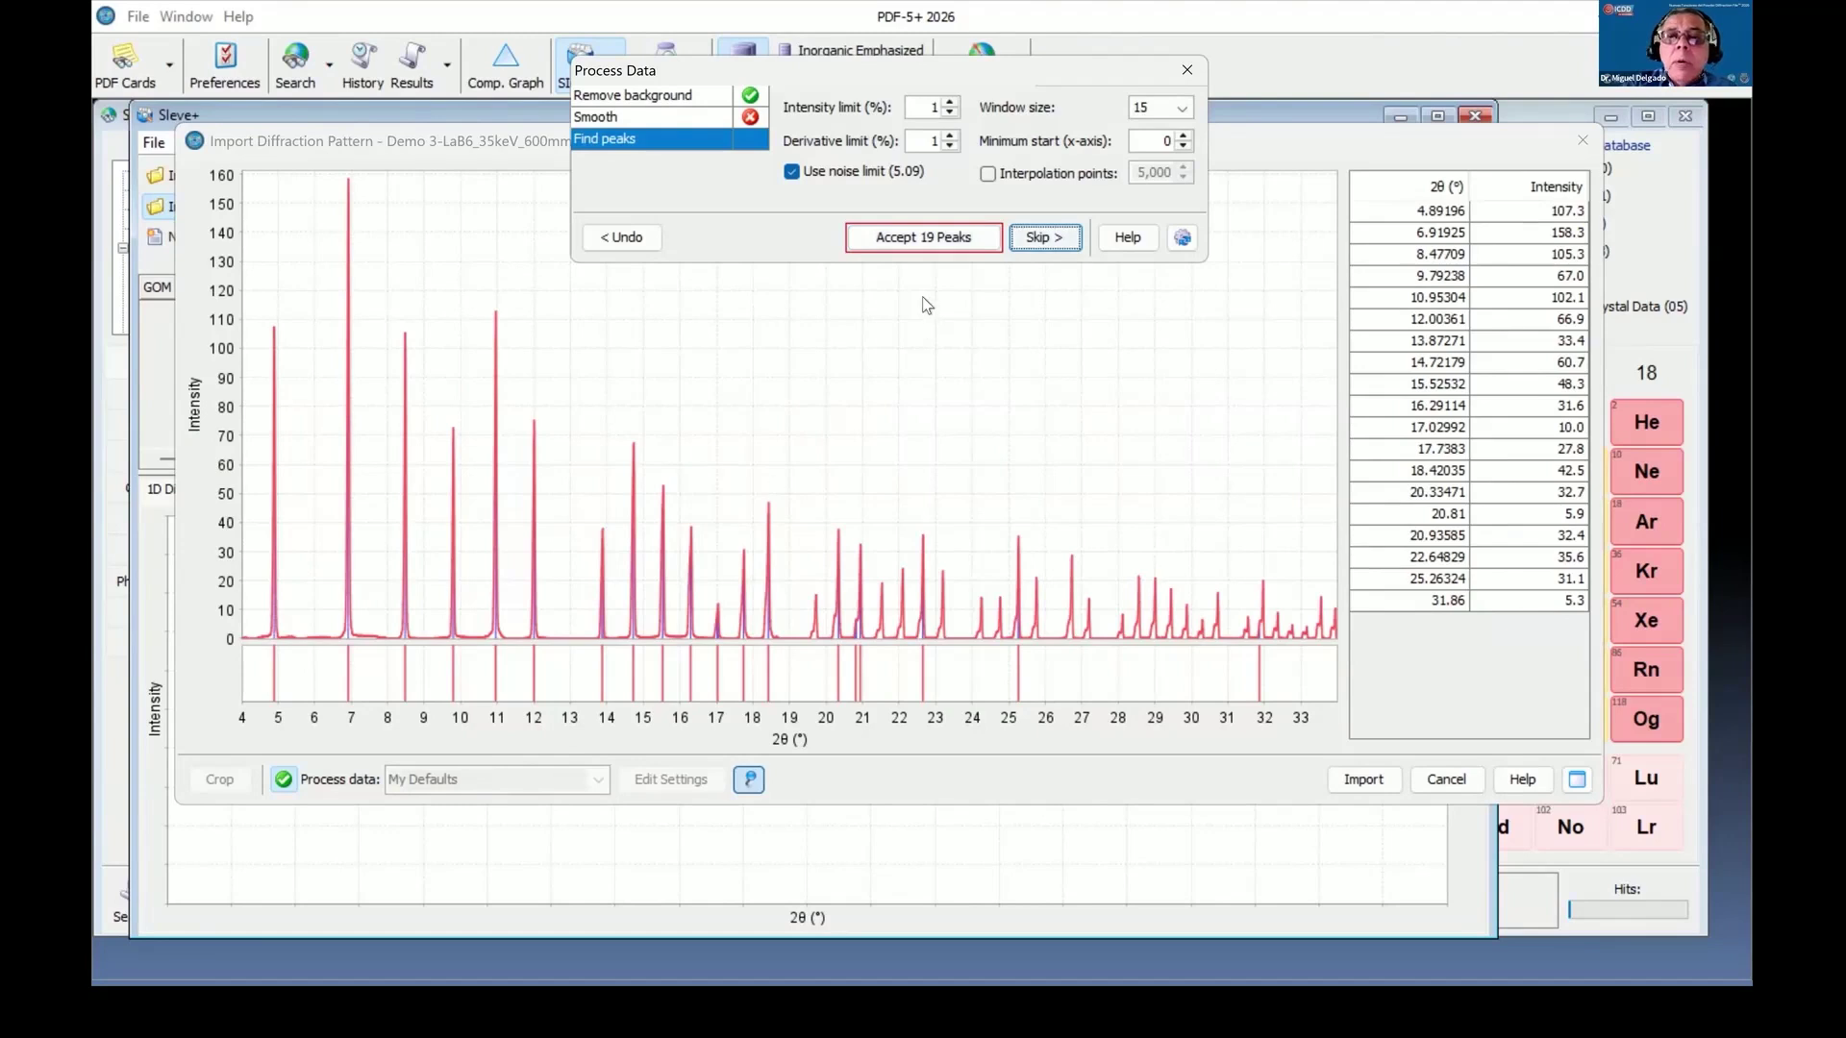
click(1182, 108)
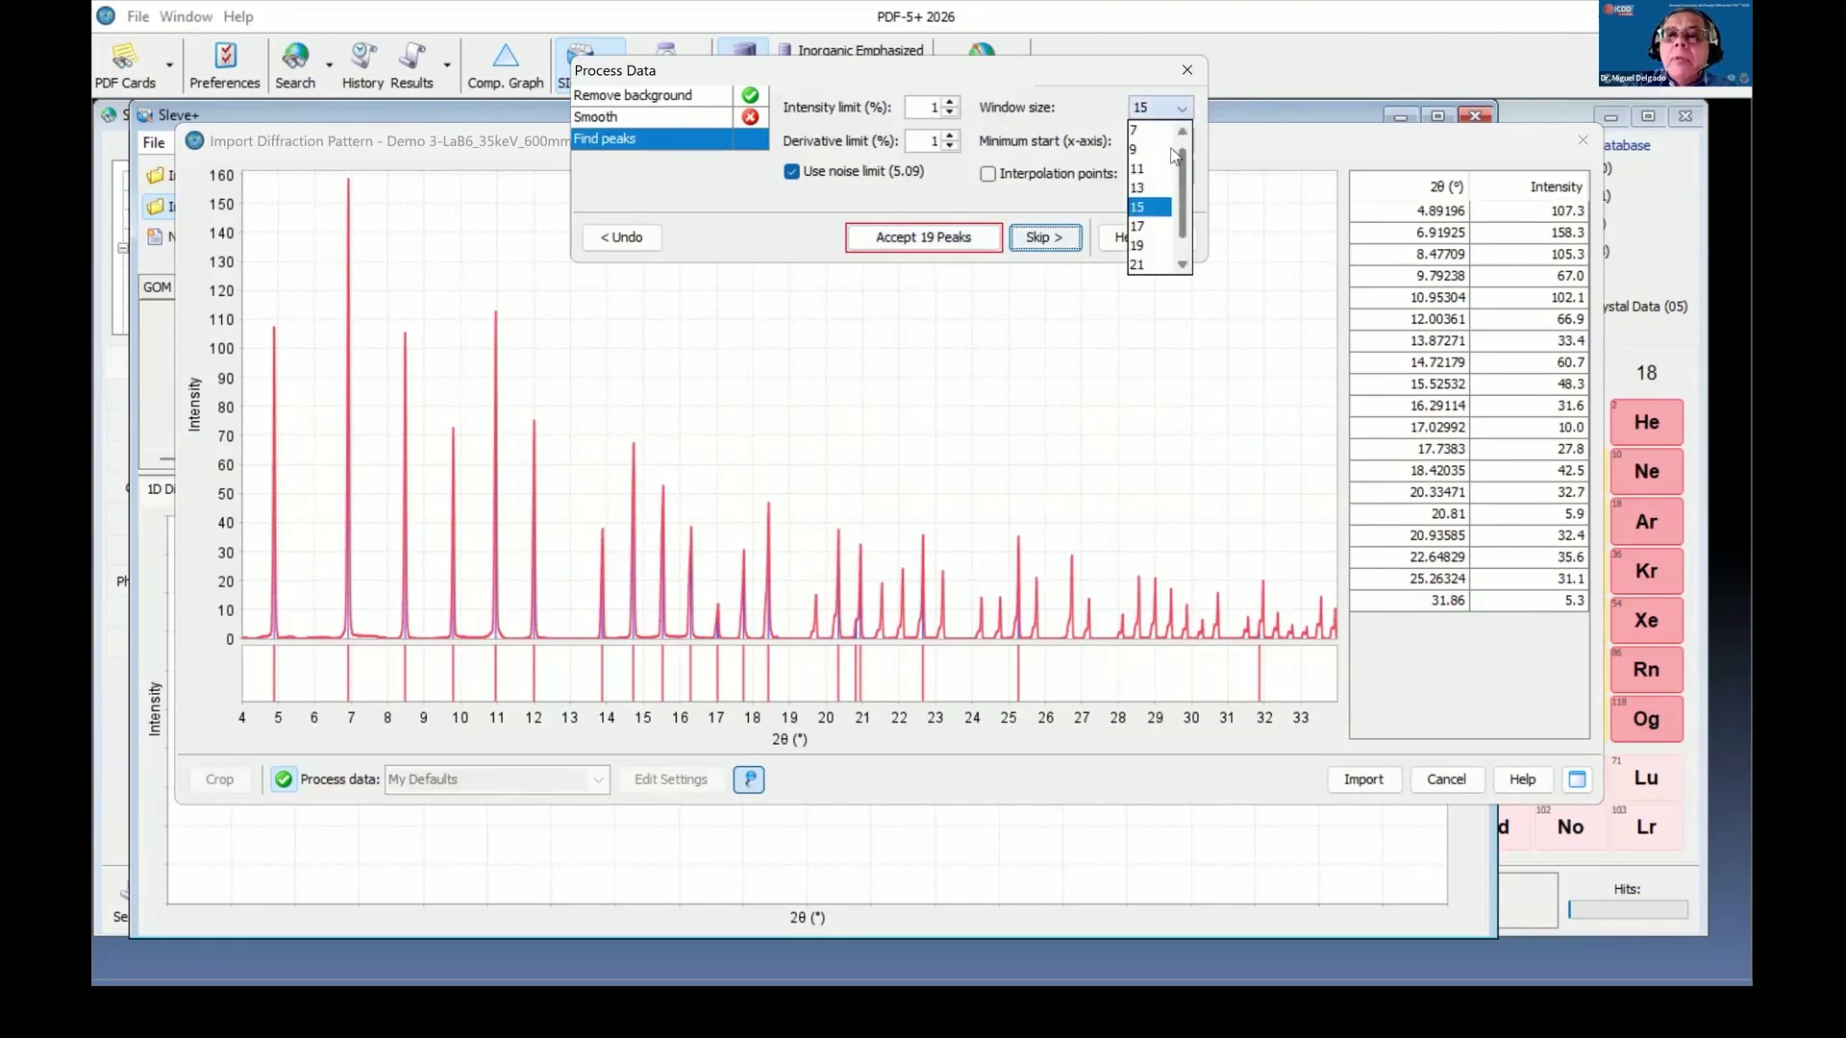
click(1149, 130)
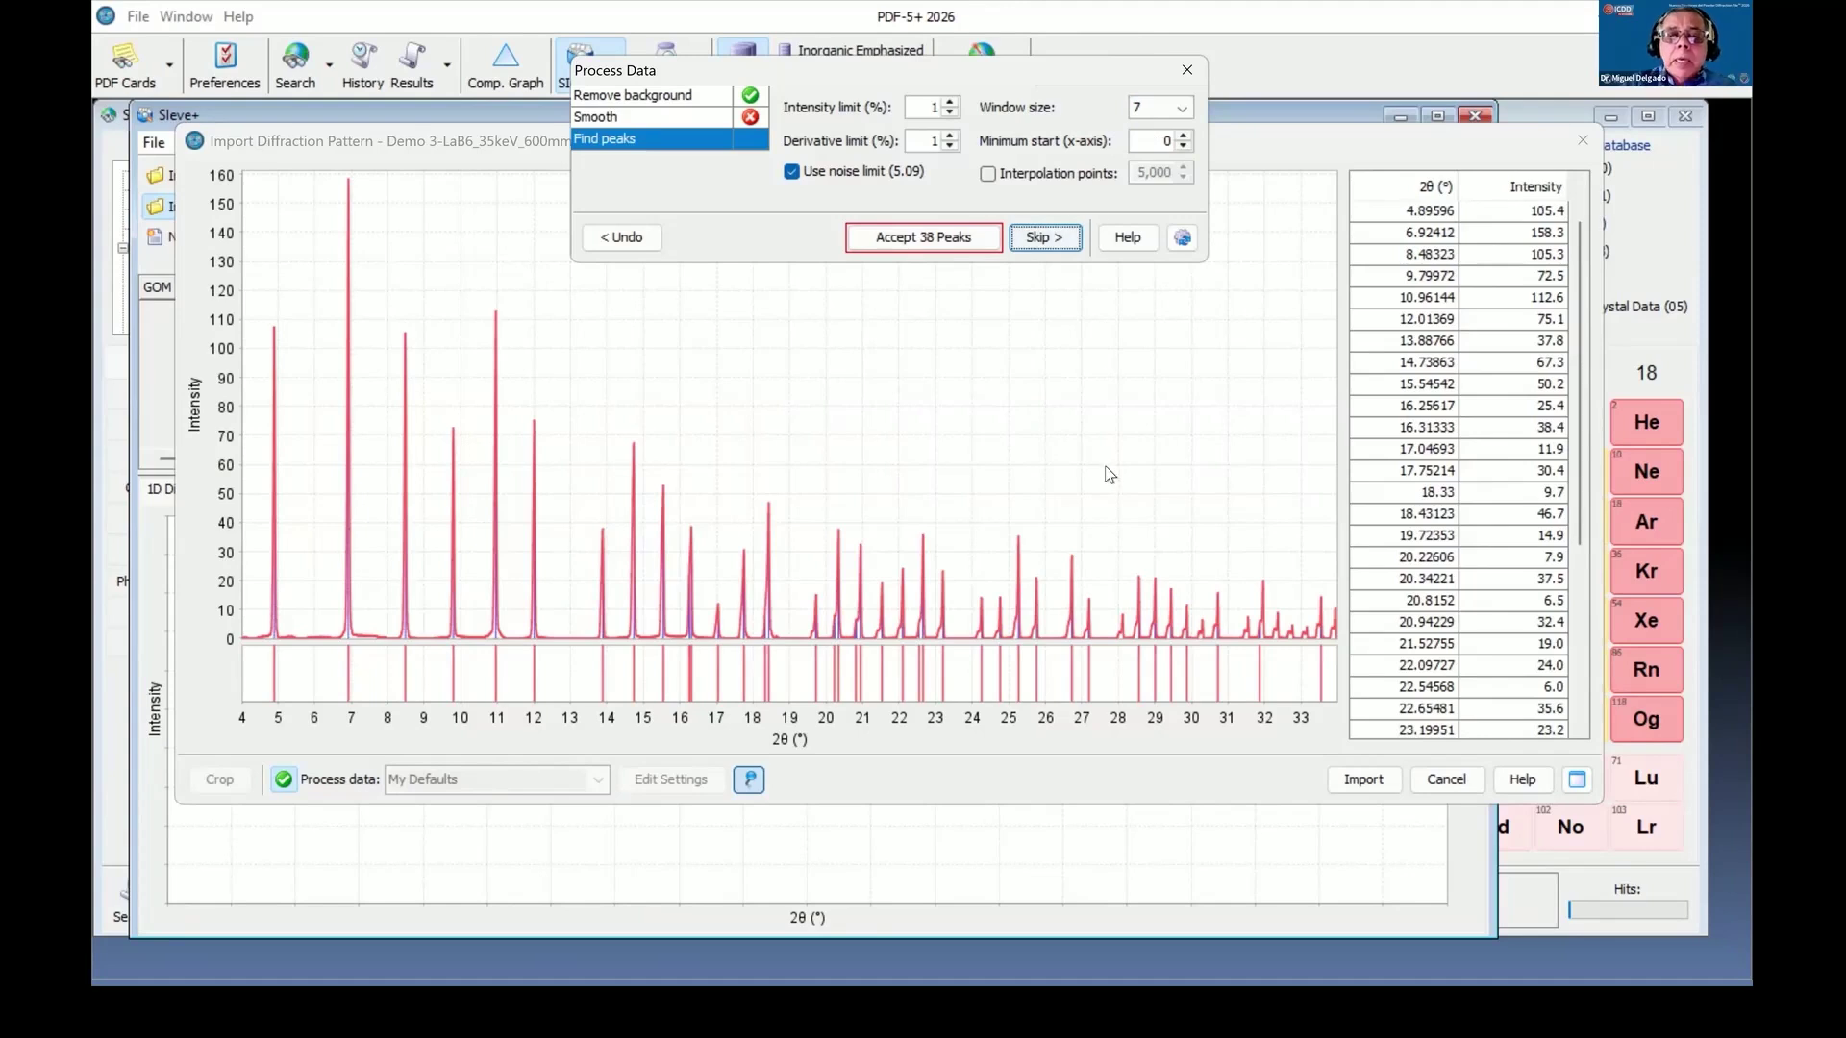
click(927, 245)
Import the processed pattern into SIeve+ and apply the Common Phase subfile and Ambient environment search filter.
click(1361, 780)
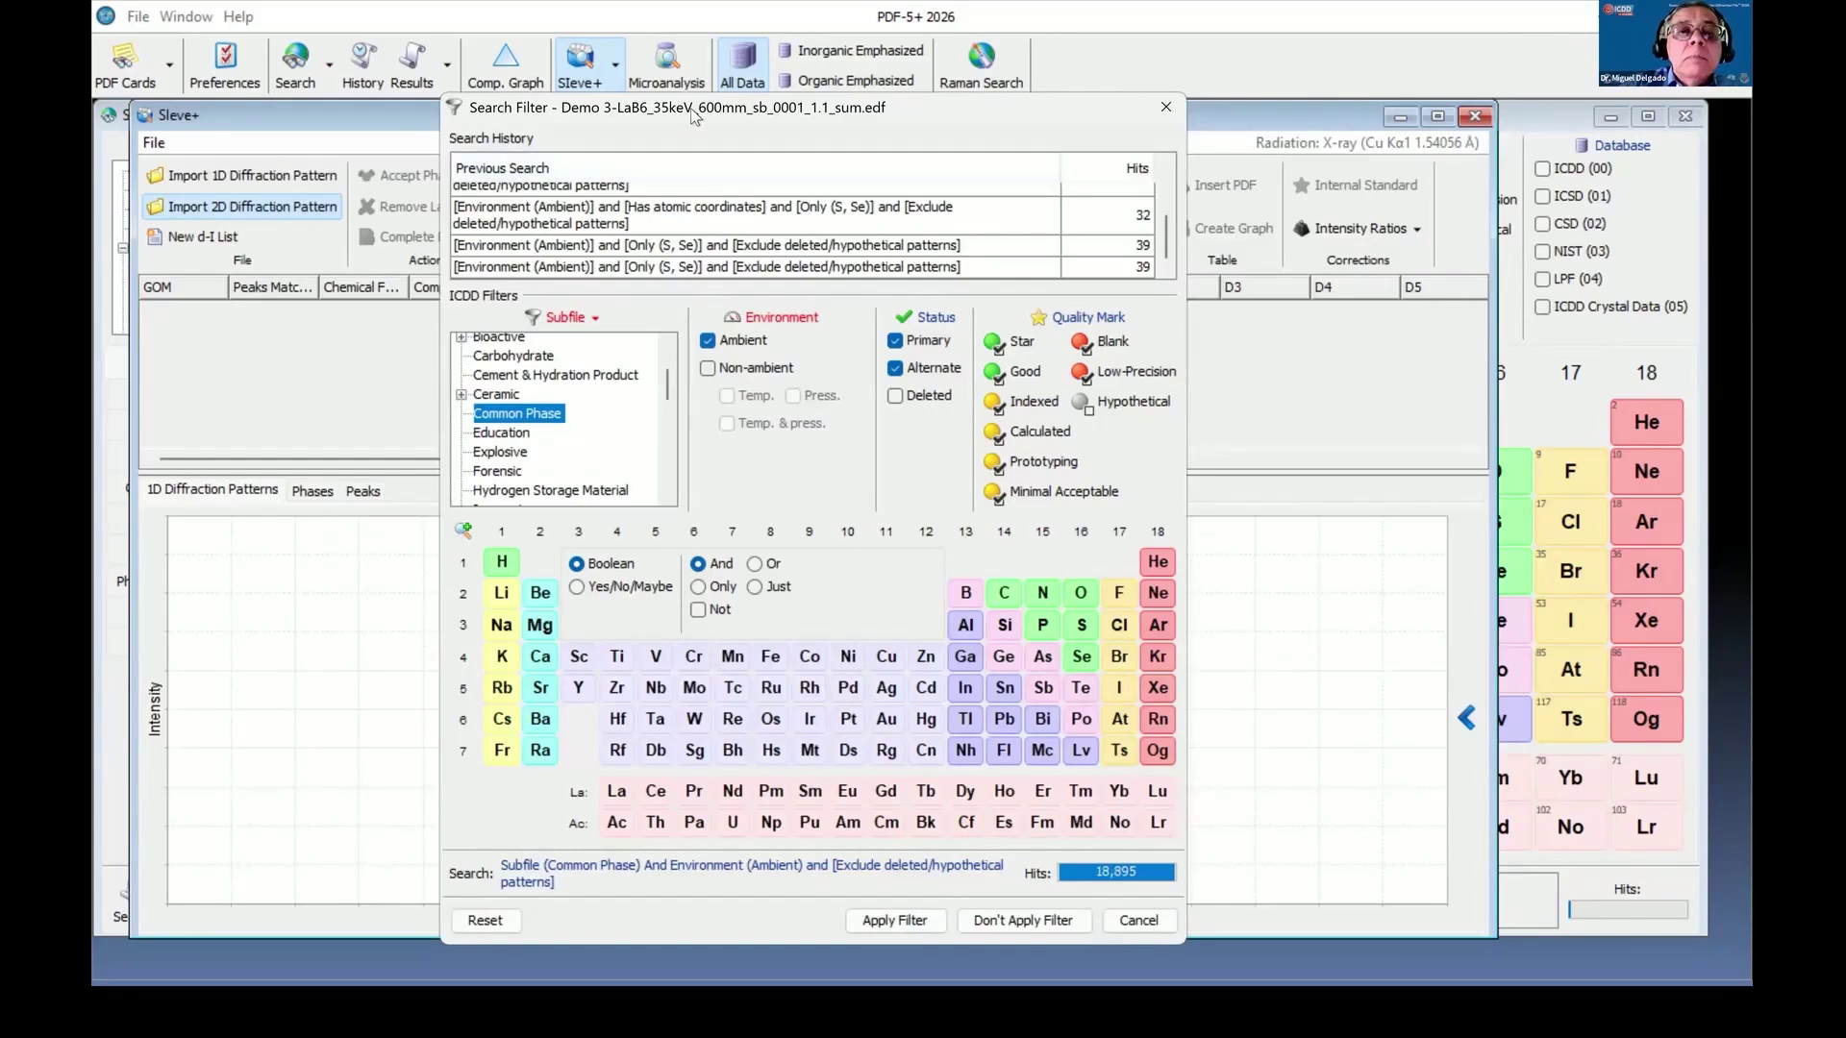
drag(695, 115, 697, 61)
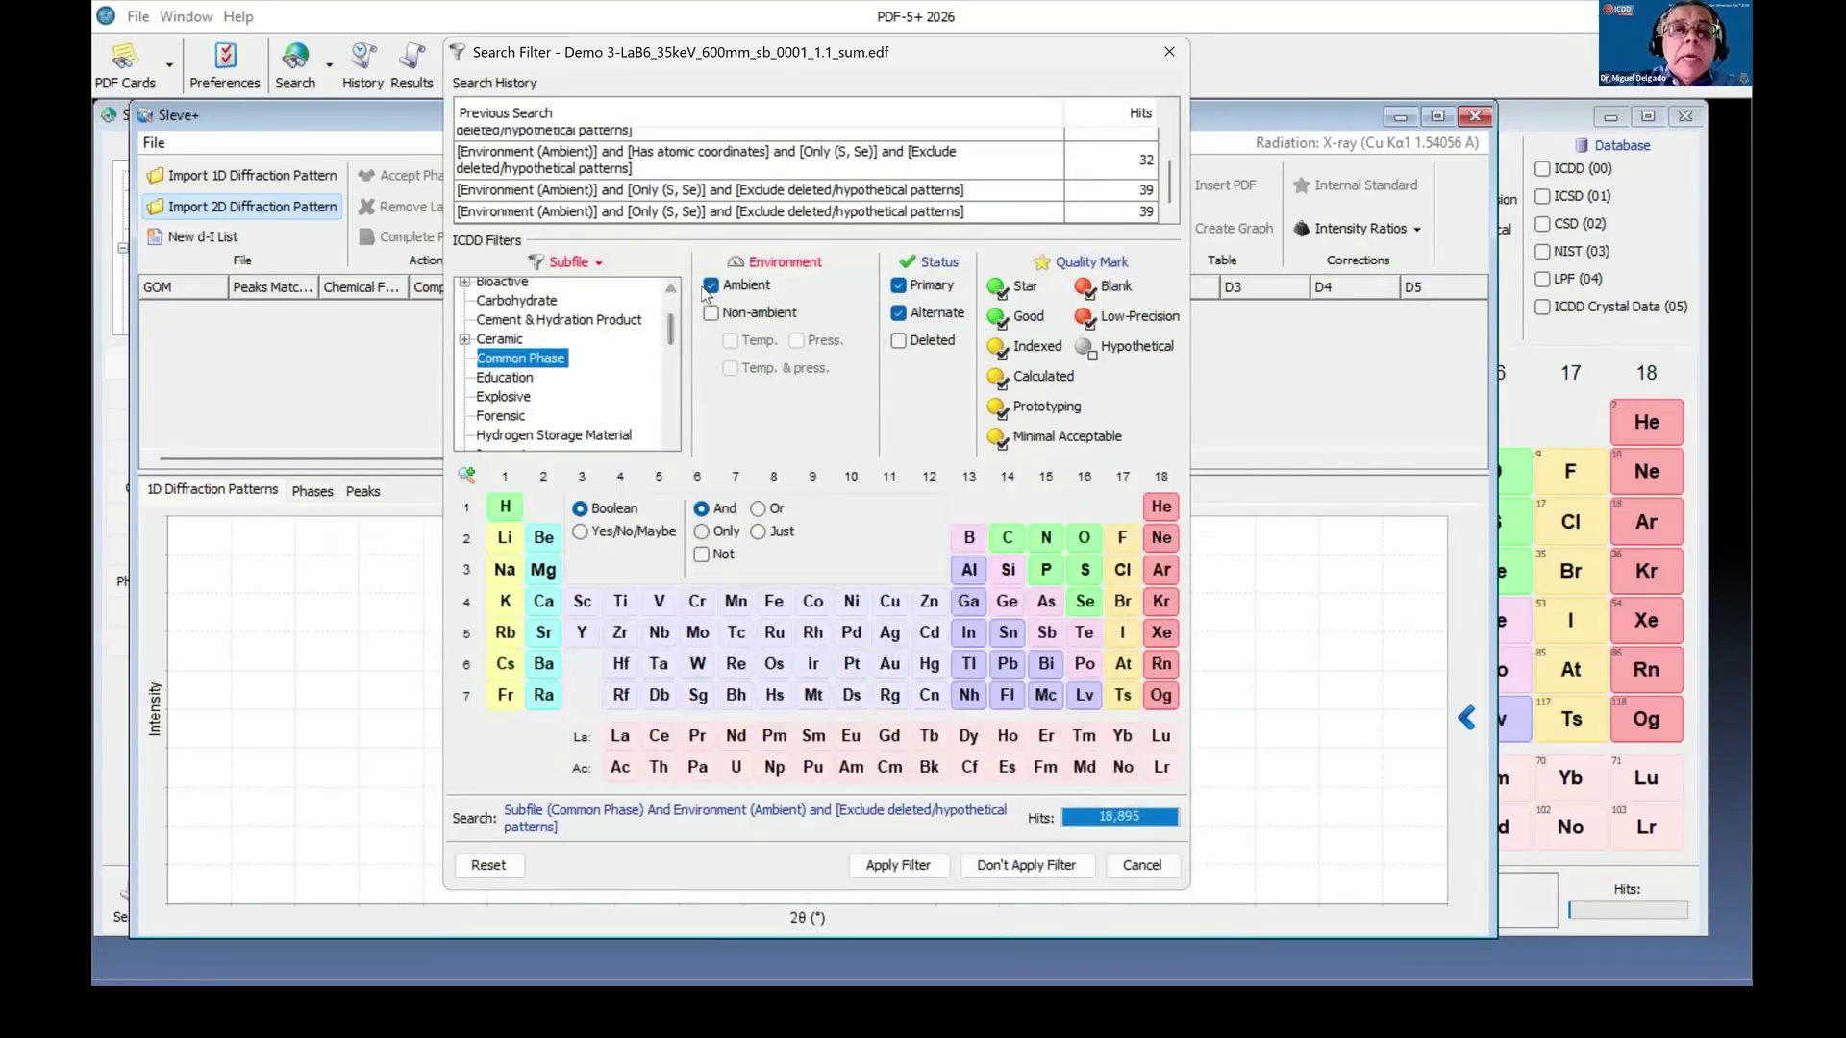
click(896, 865)
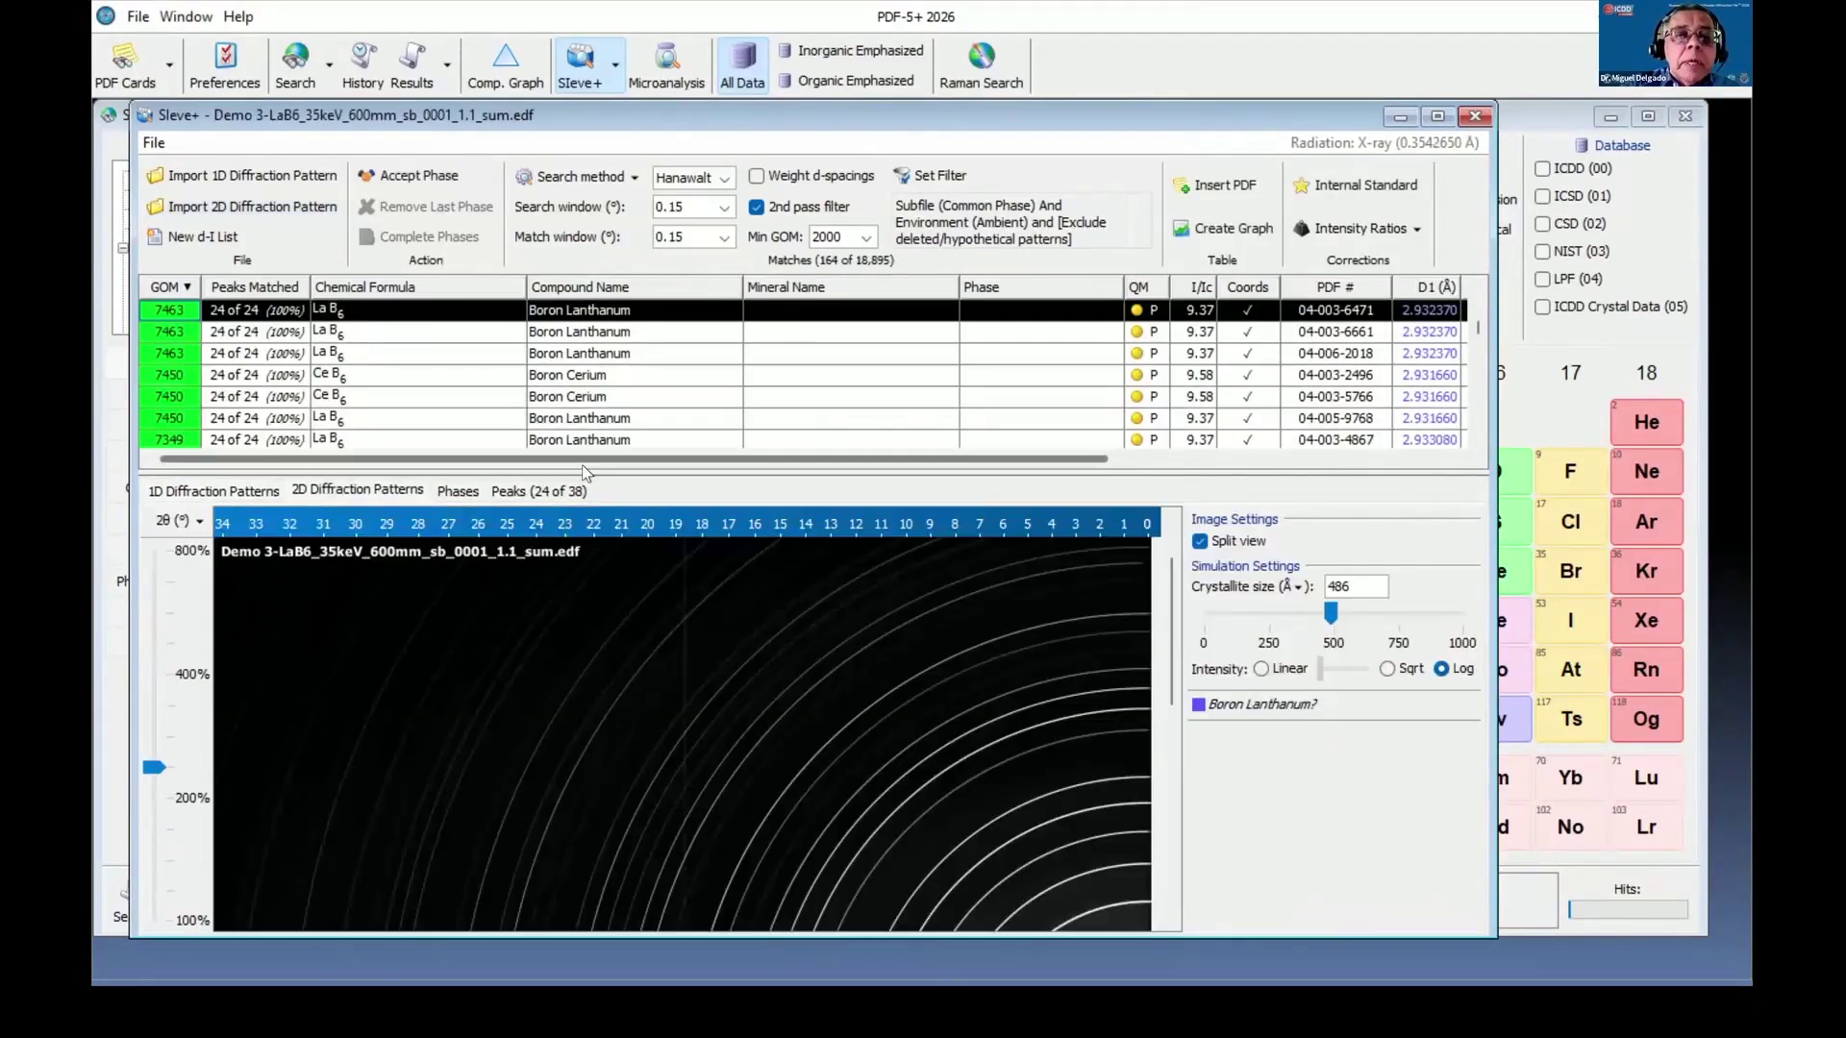
Enlarge the 2D pattern pane and compare the experimental rings with the simulated Boron Lanthanum rings in the split view.
drag(583, 469, 569, 393)
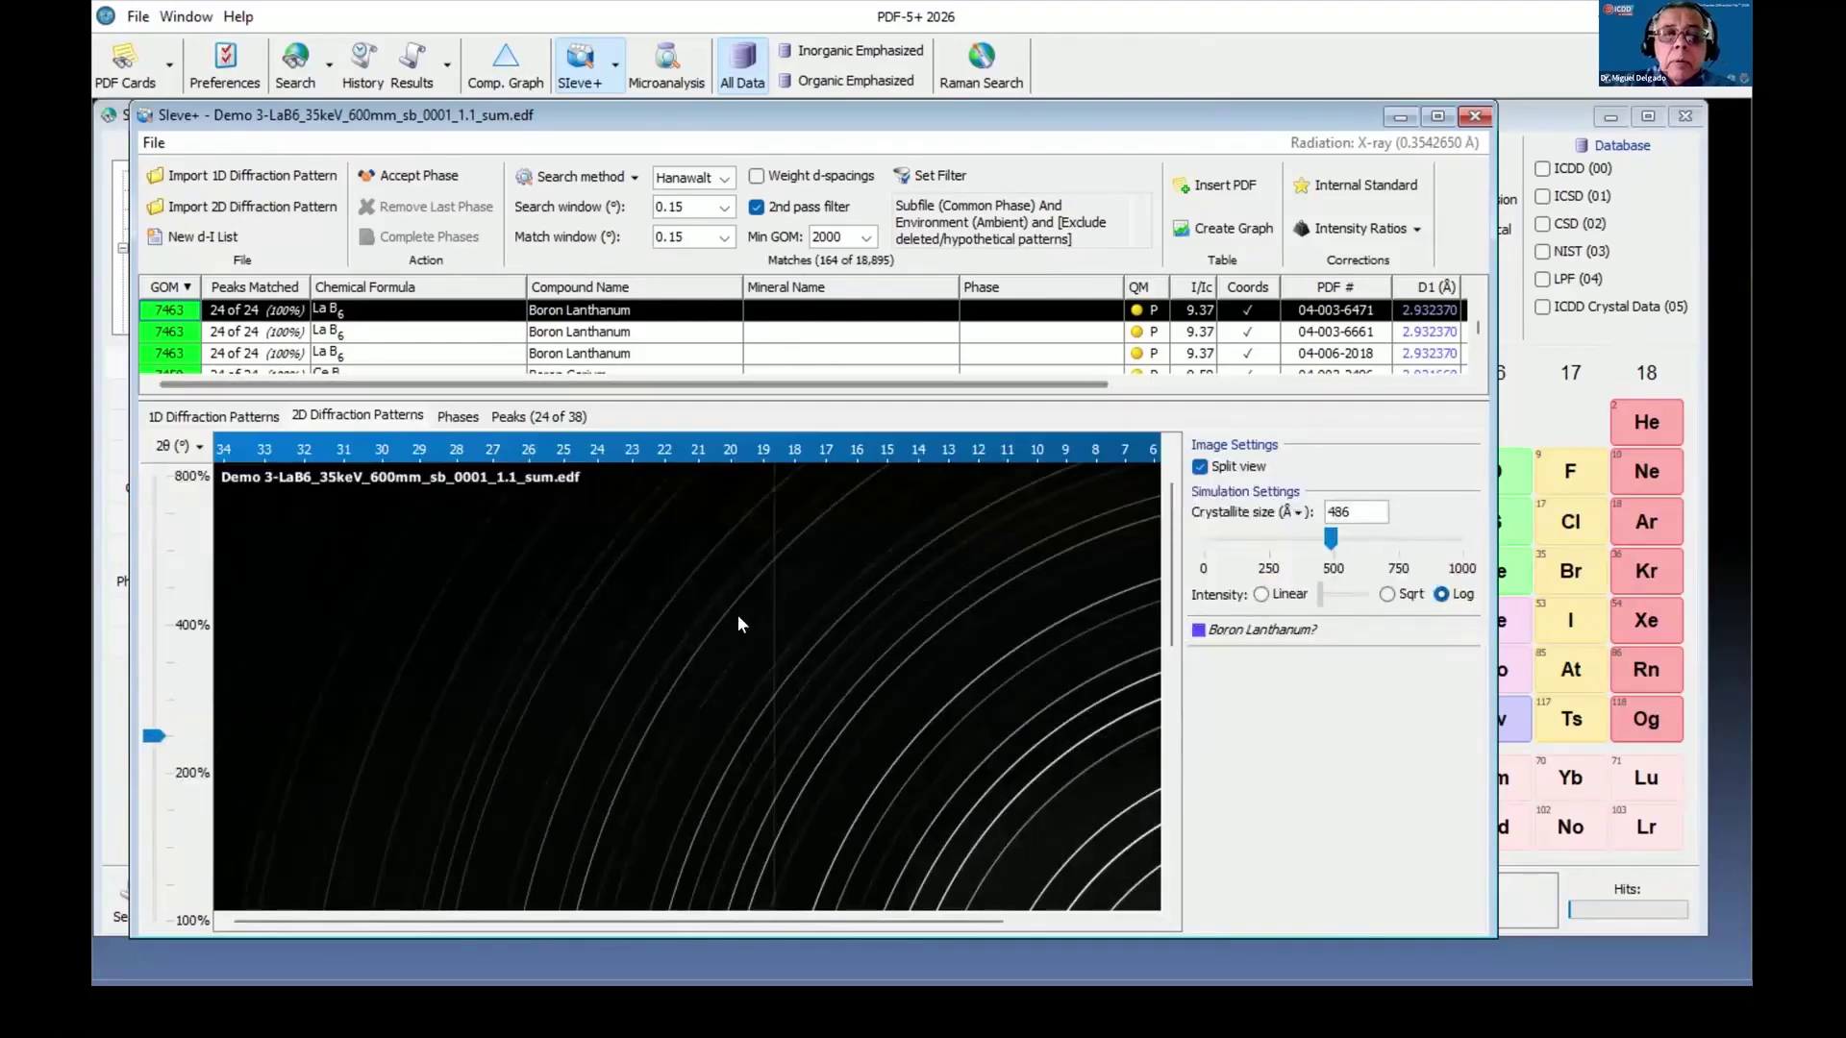
scroll(786, 626, down, 2)
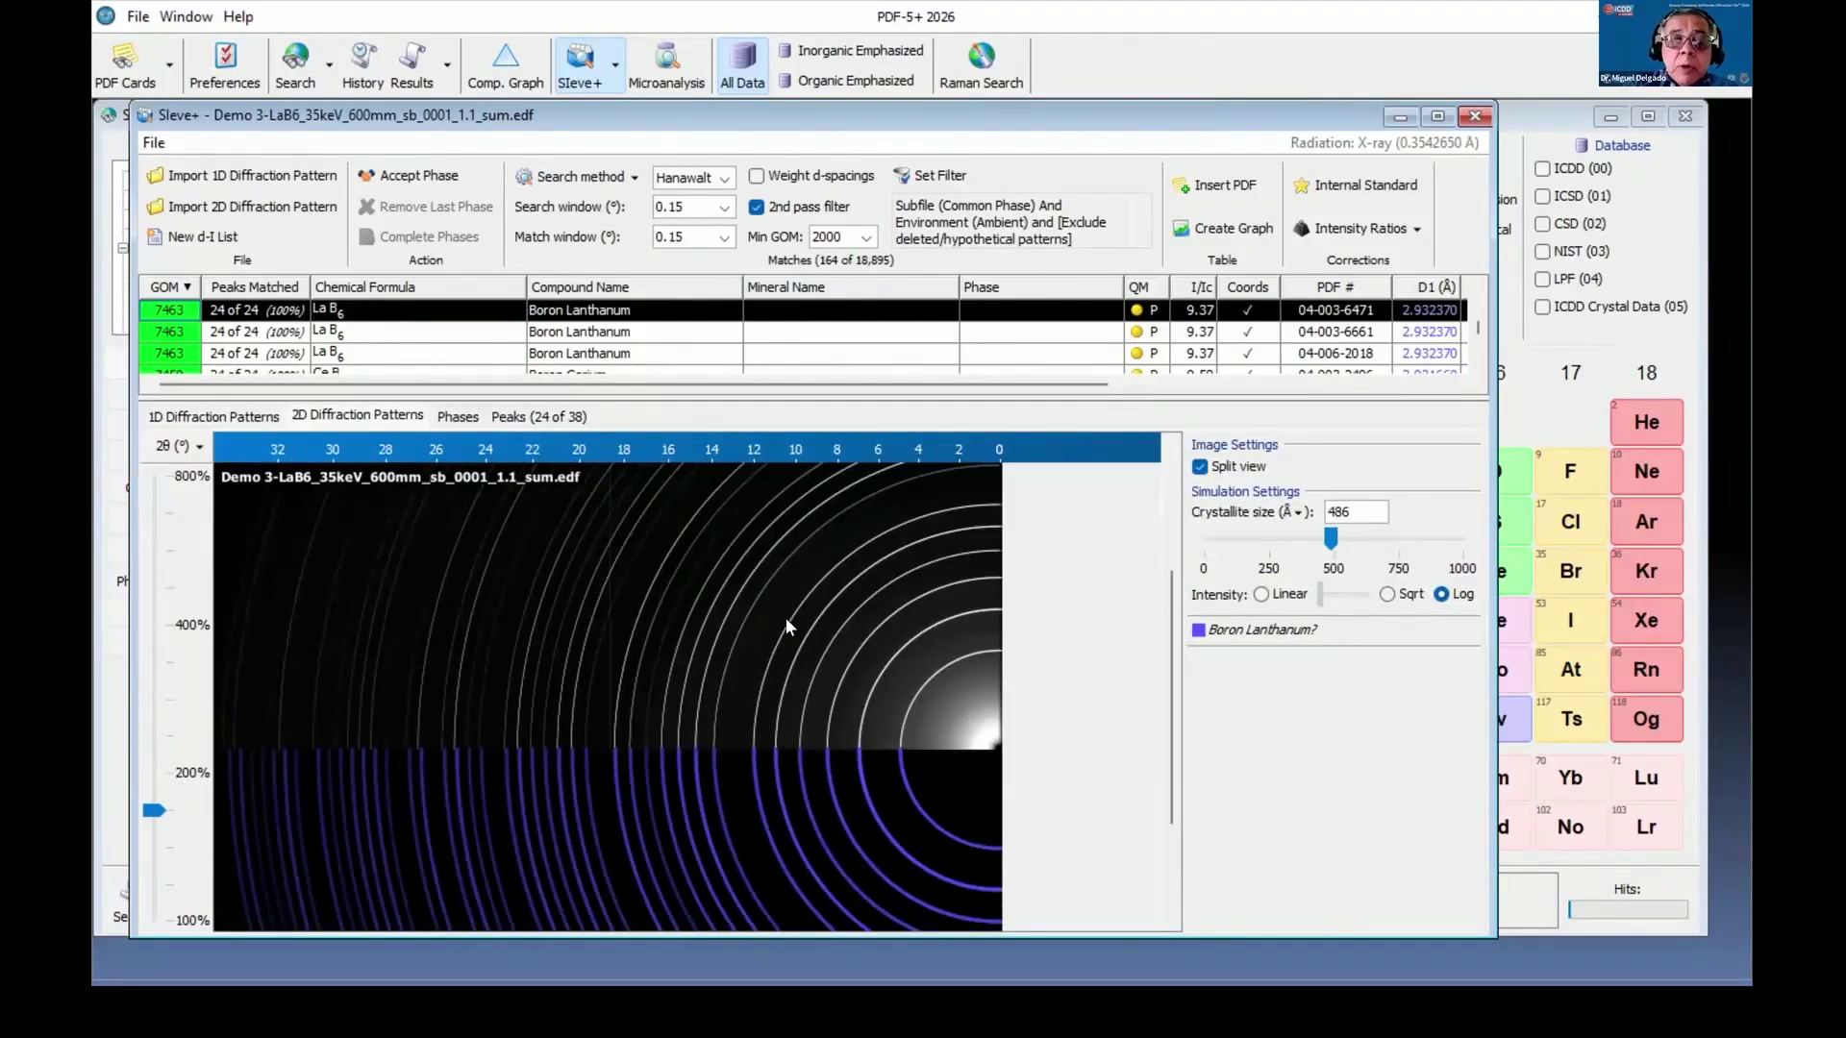
scroll(786, 625, down, 1)
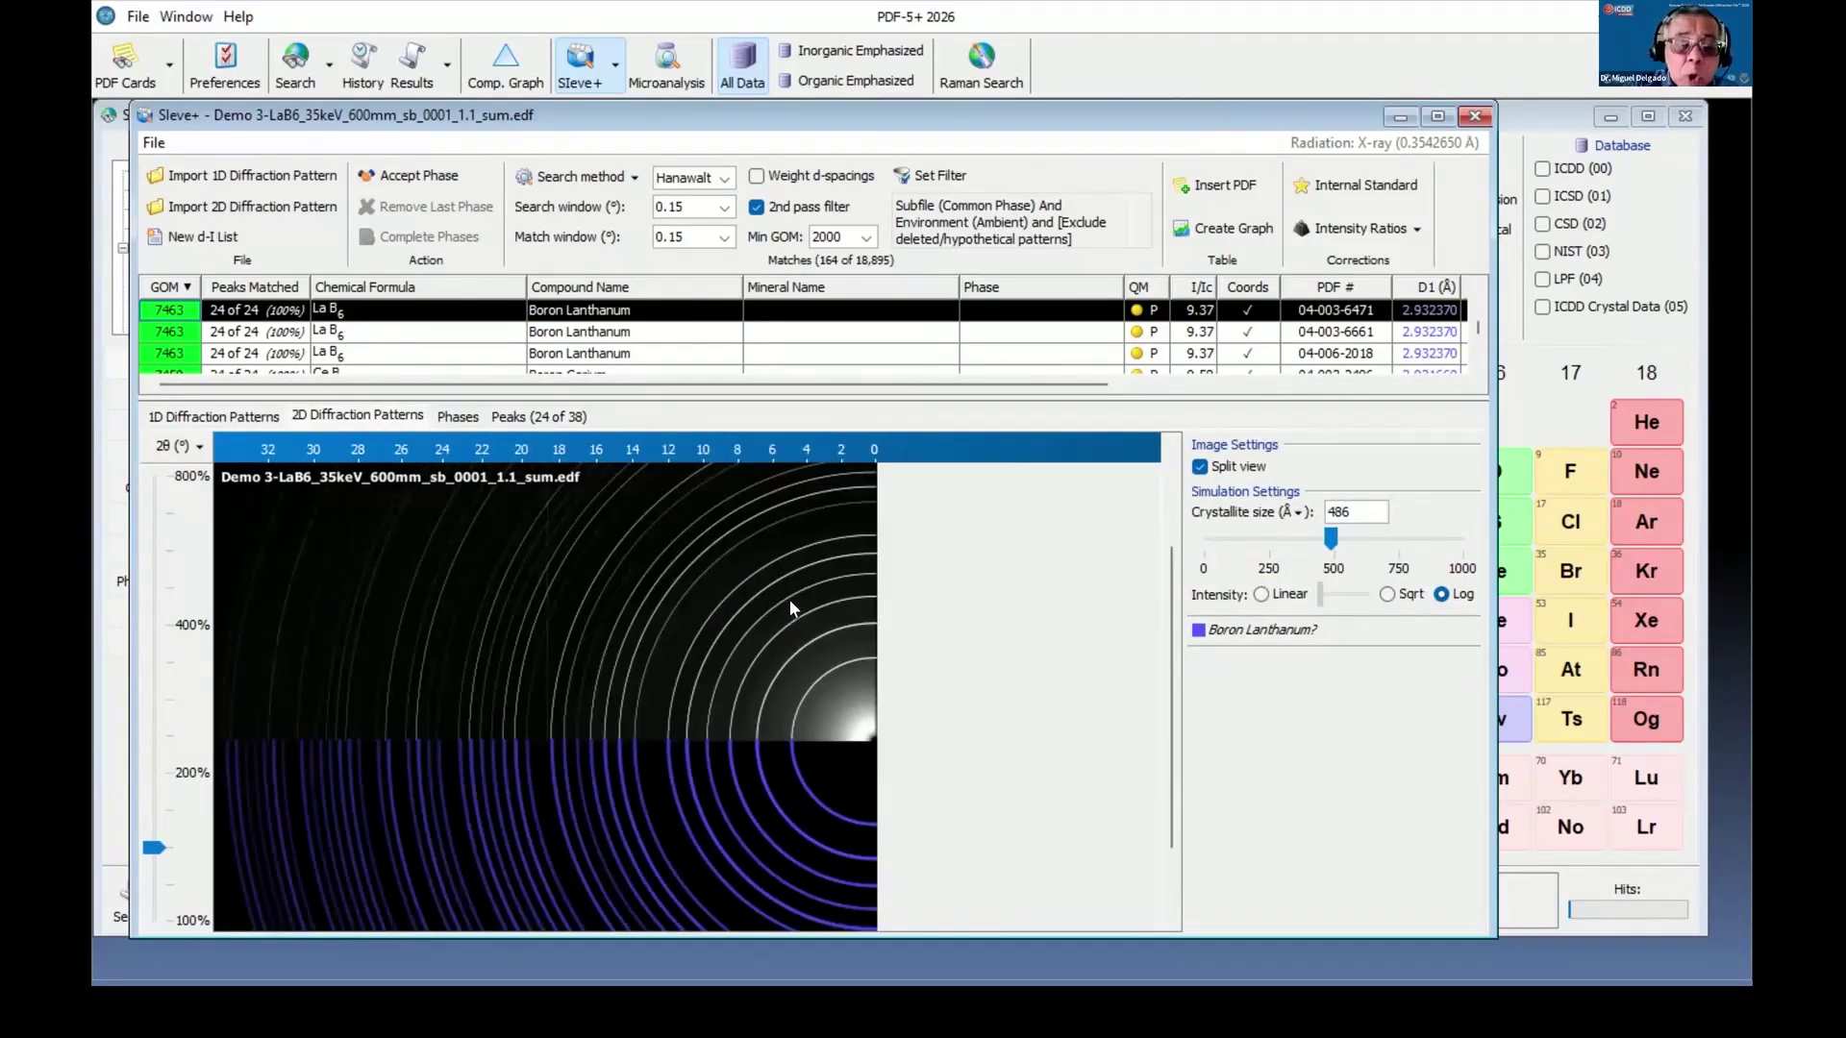
scroll(810, 596, up, 2)
scroll(811, 596, up, 2)
scroll(815, 600, down, 1)
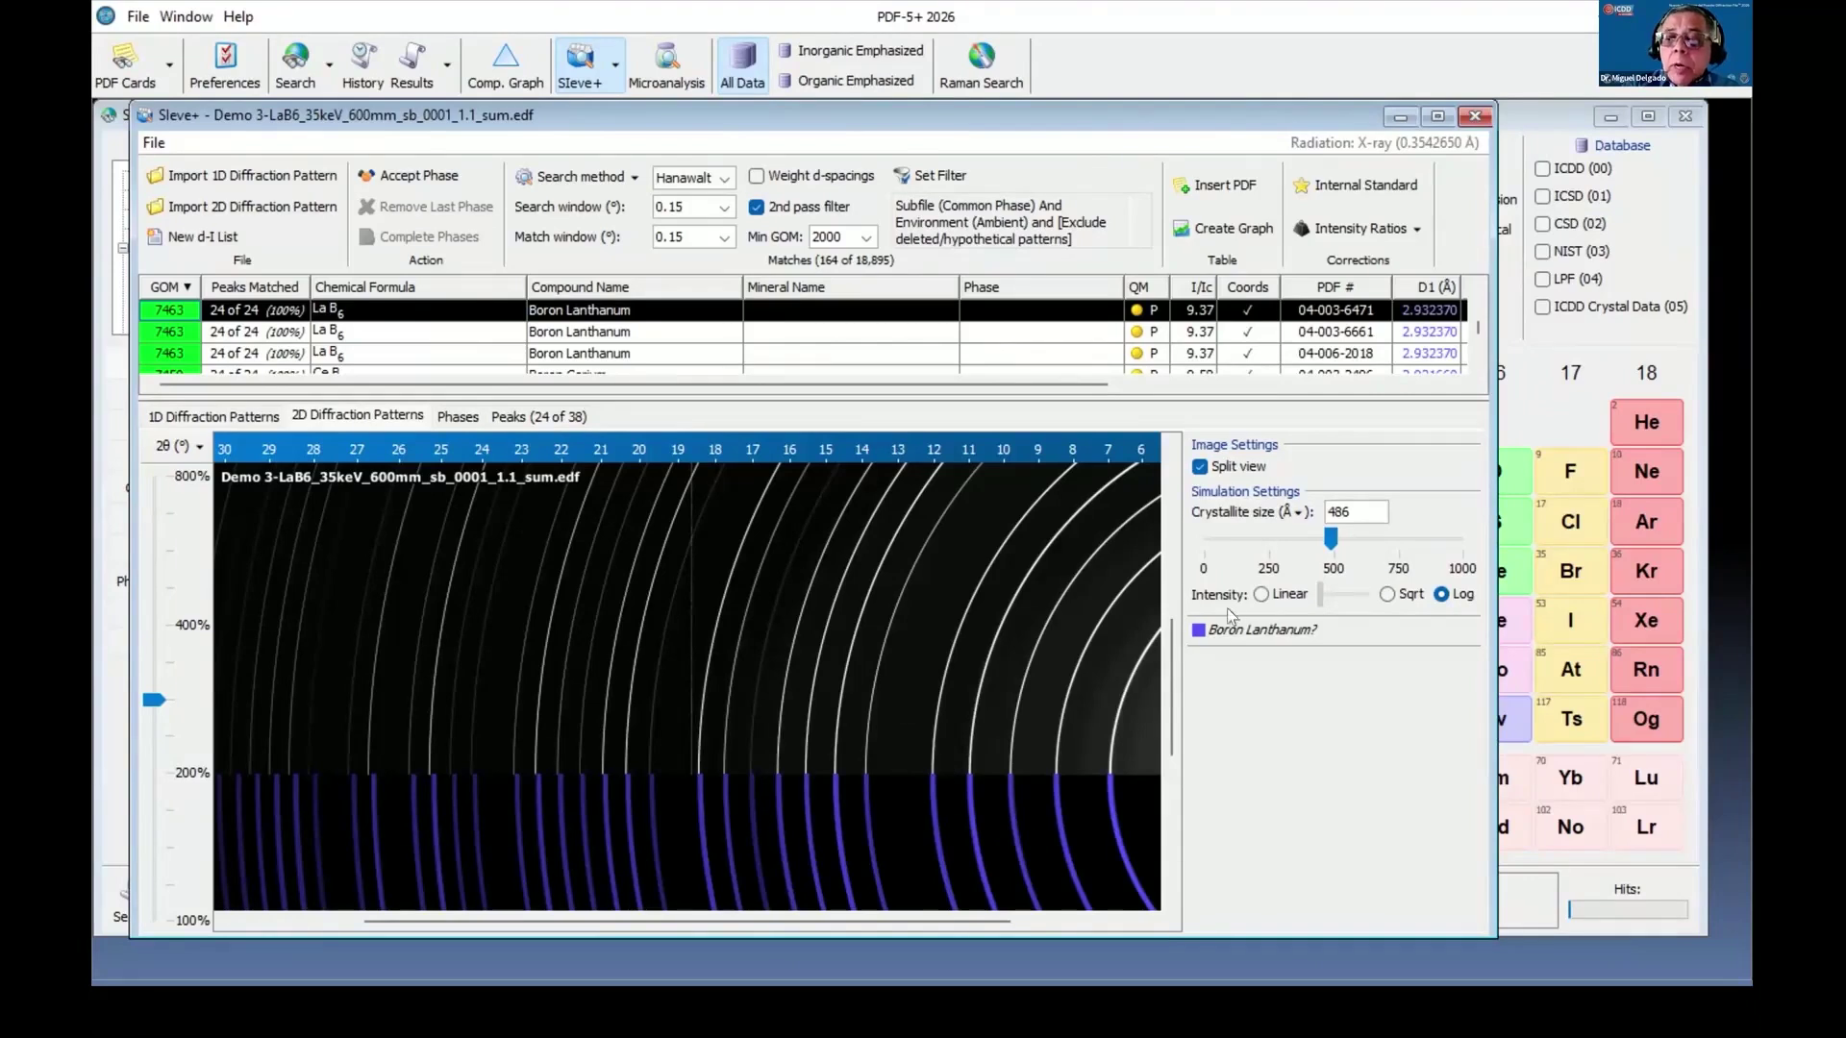
Compare the intensity scales of the simulated rings, return to Log, and set the crystallite size to 1000 Å.
click(1262, 595)
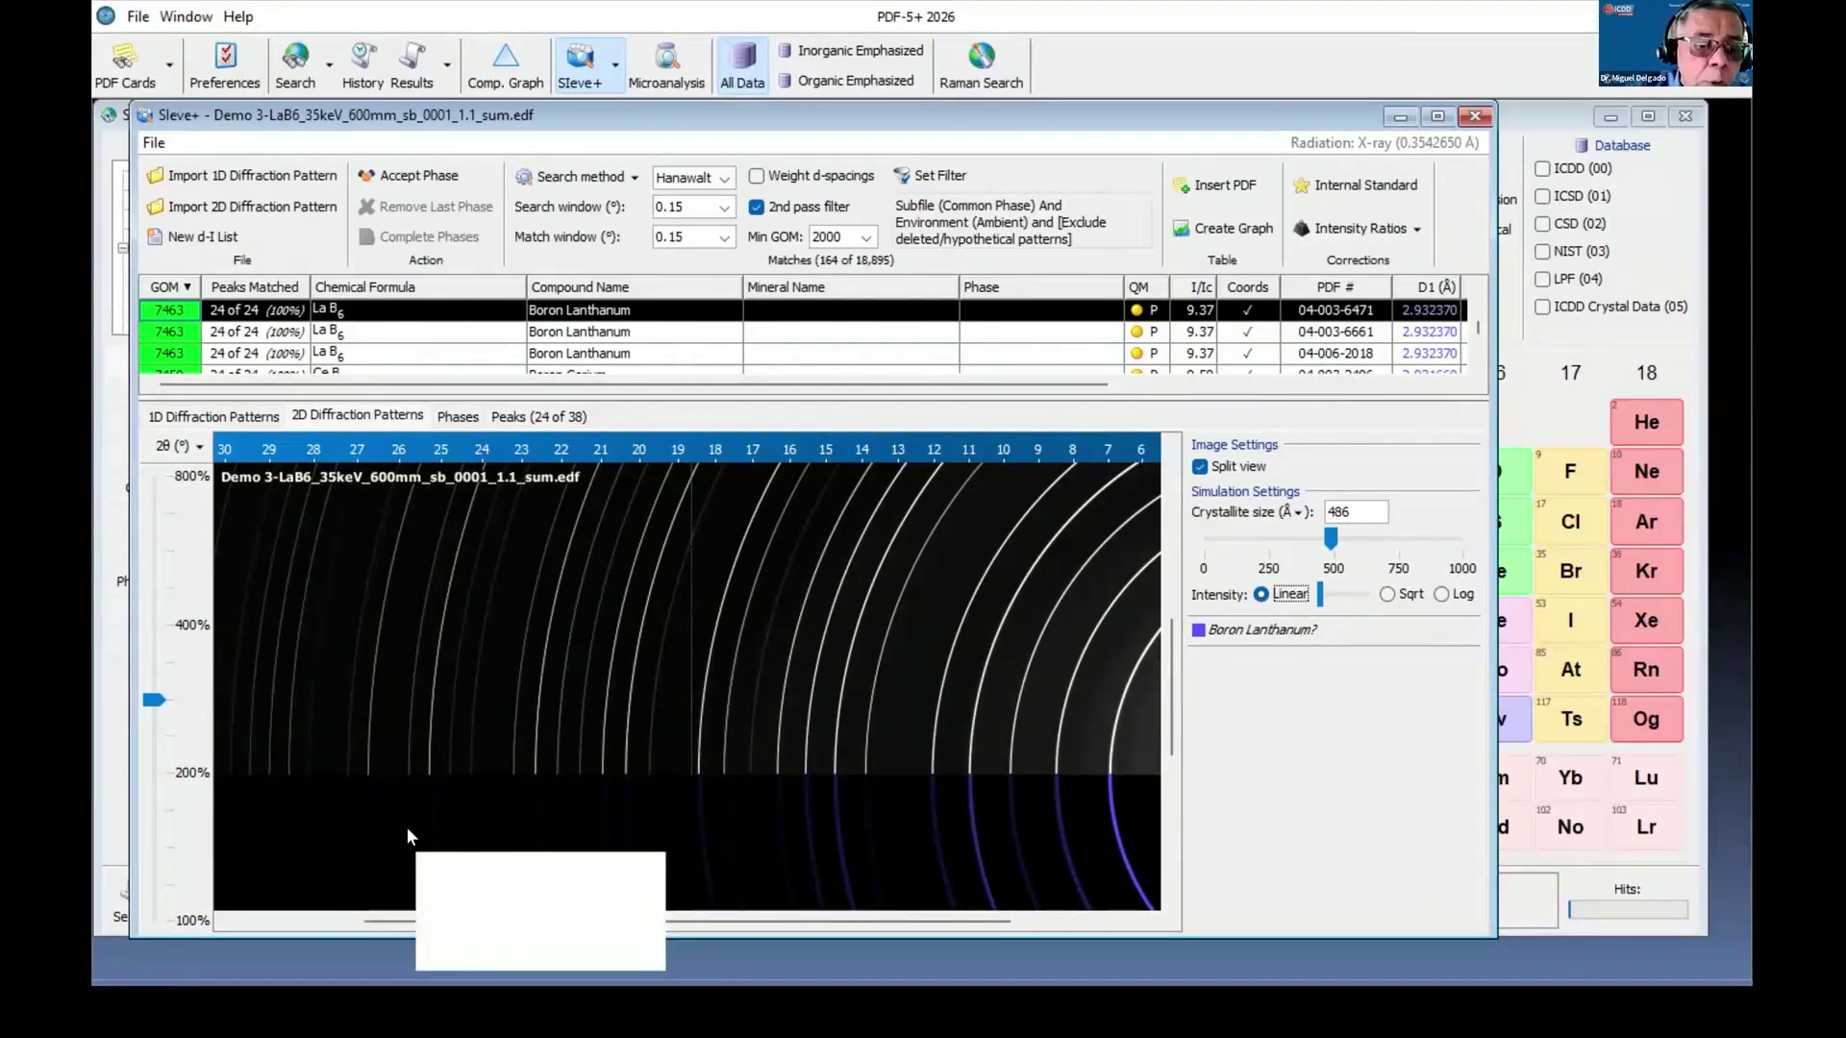
mouse_move(1319, 597)
mouse_down()
mouse_move(1381, 599)
mouse_move(1319, 596)
mouse_up()
click(1387, 594)
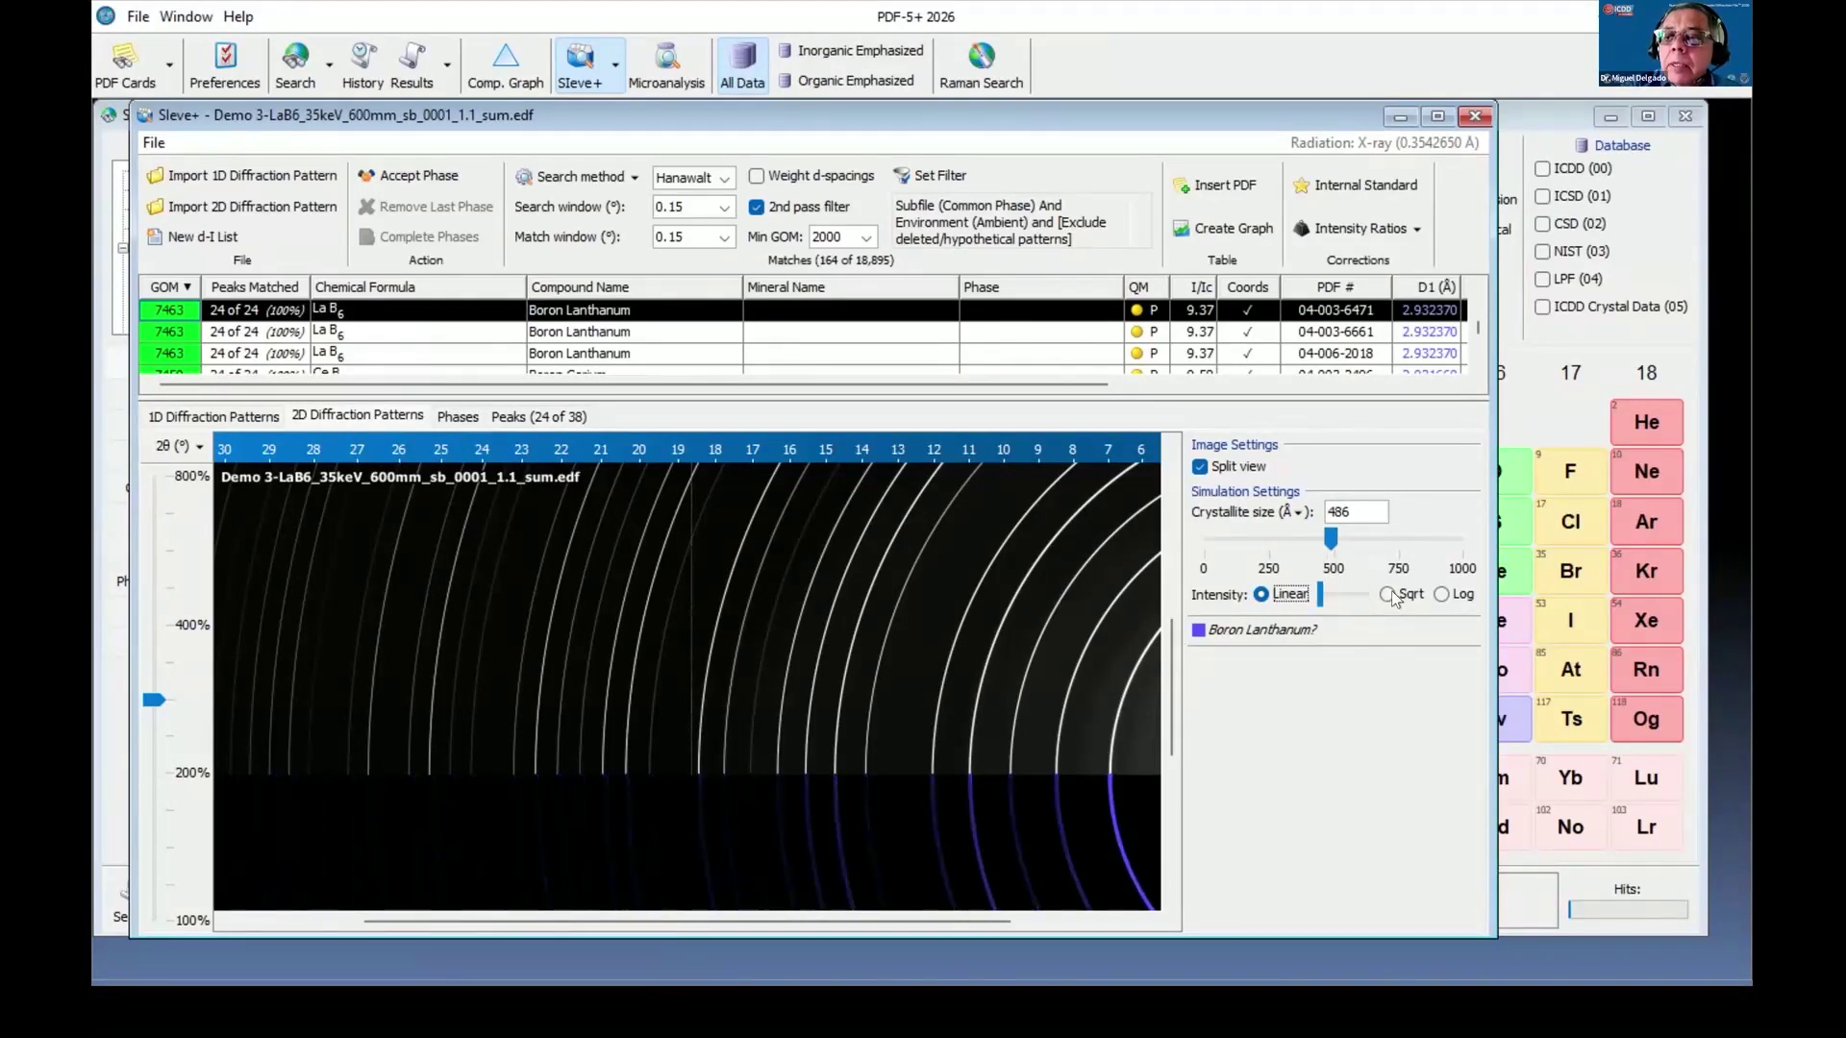
click(1443, 596)
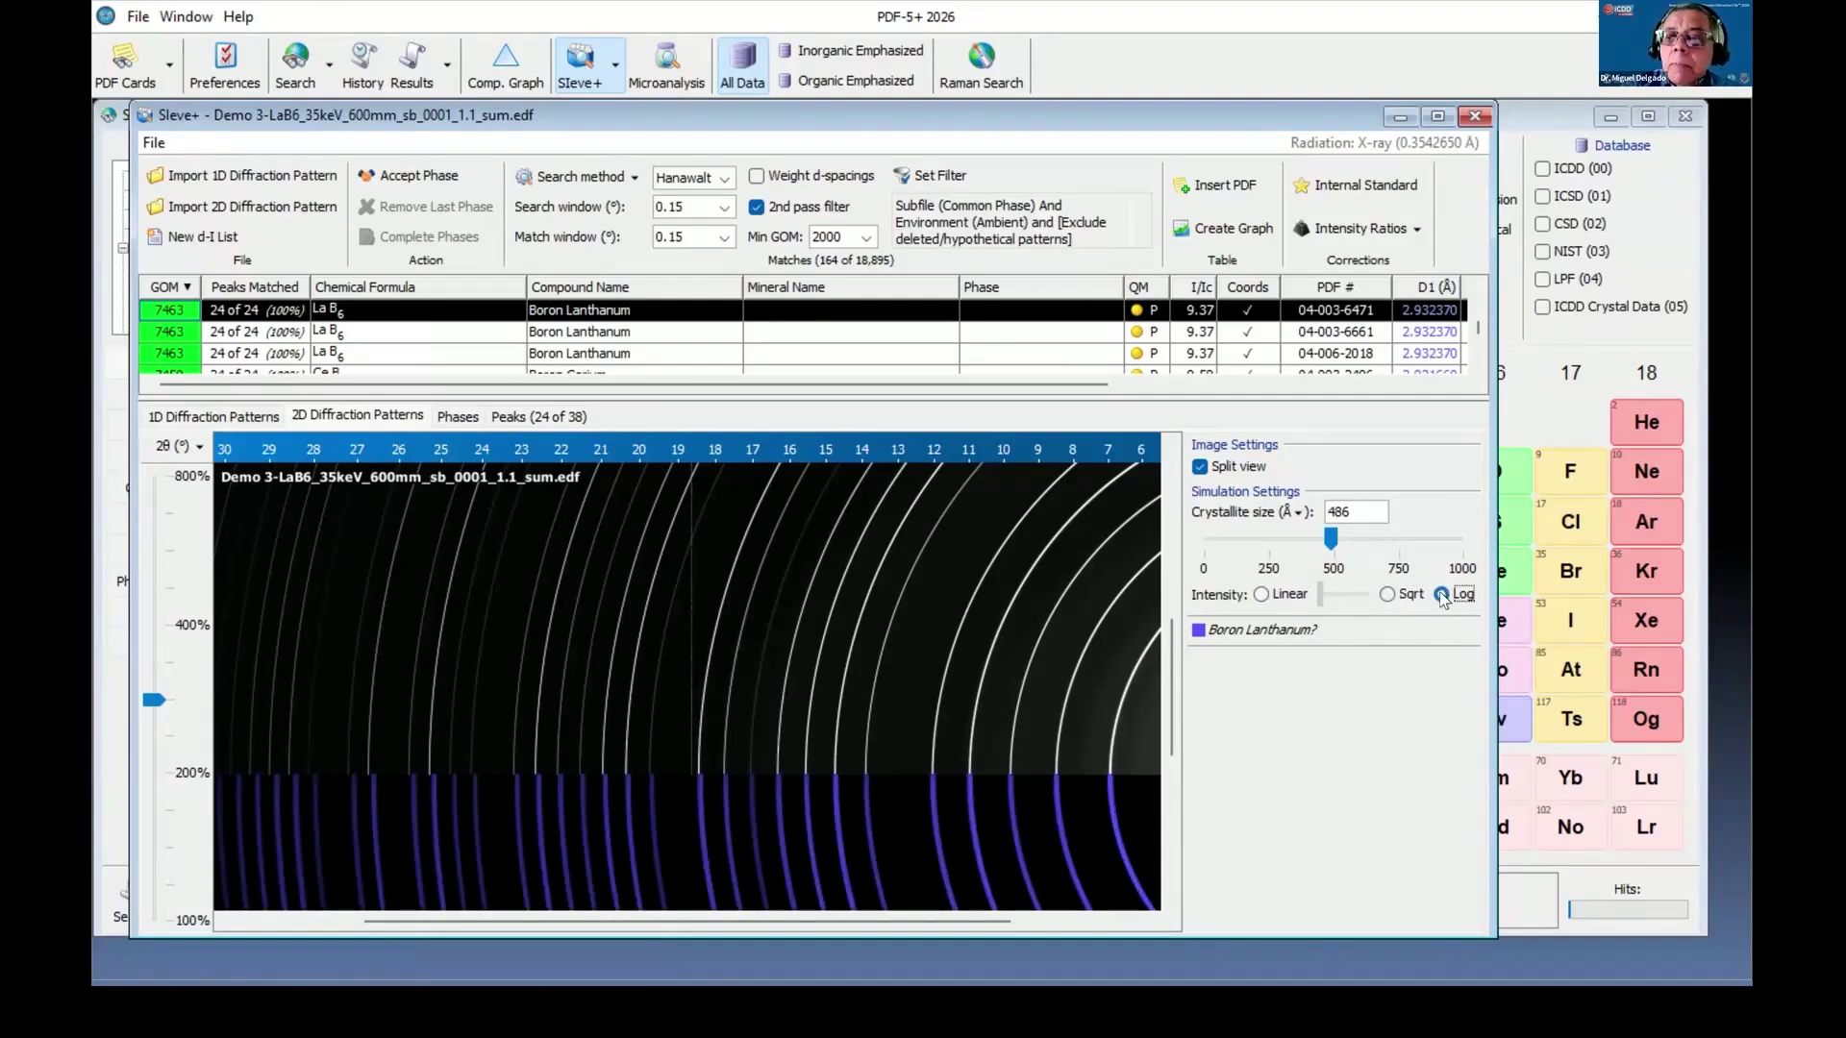
click(1261, 595)
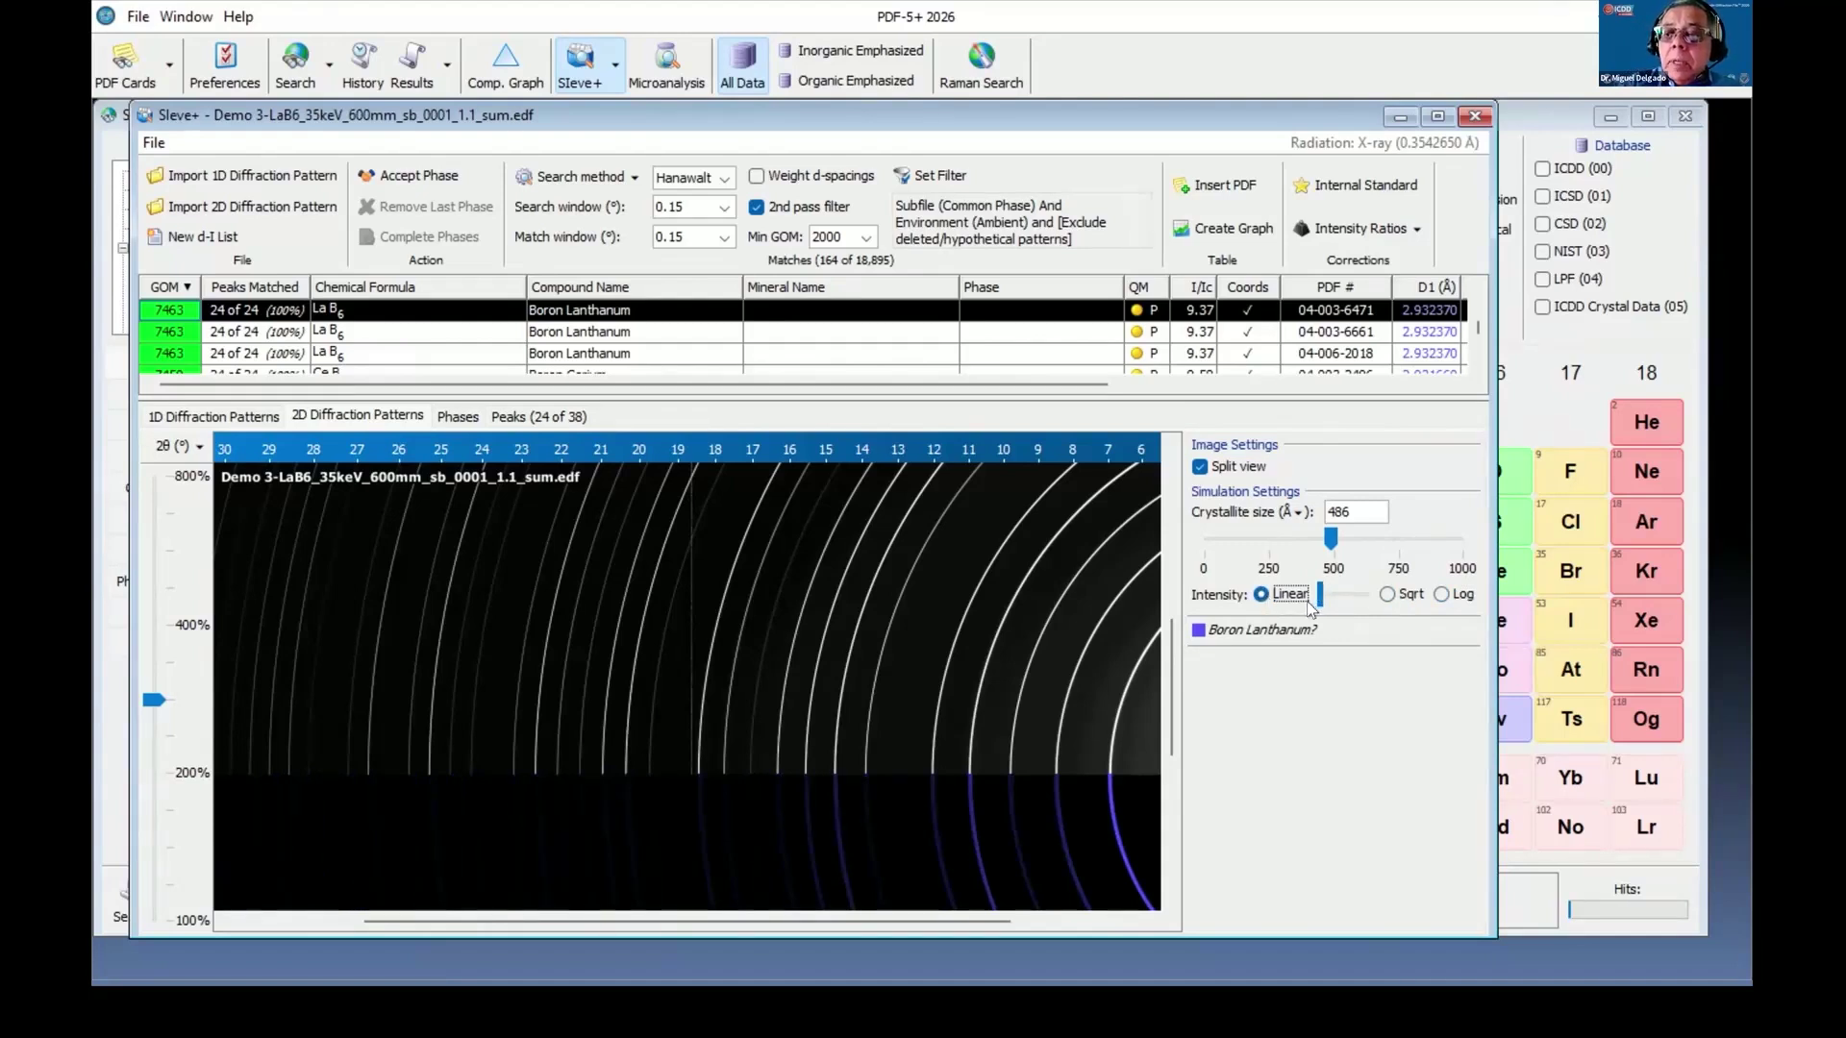
click(1441, 594)
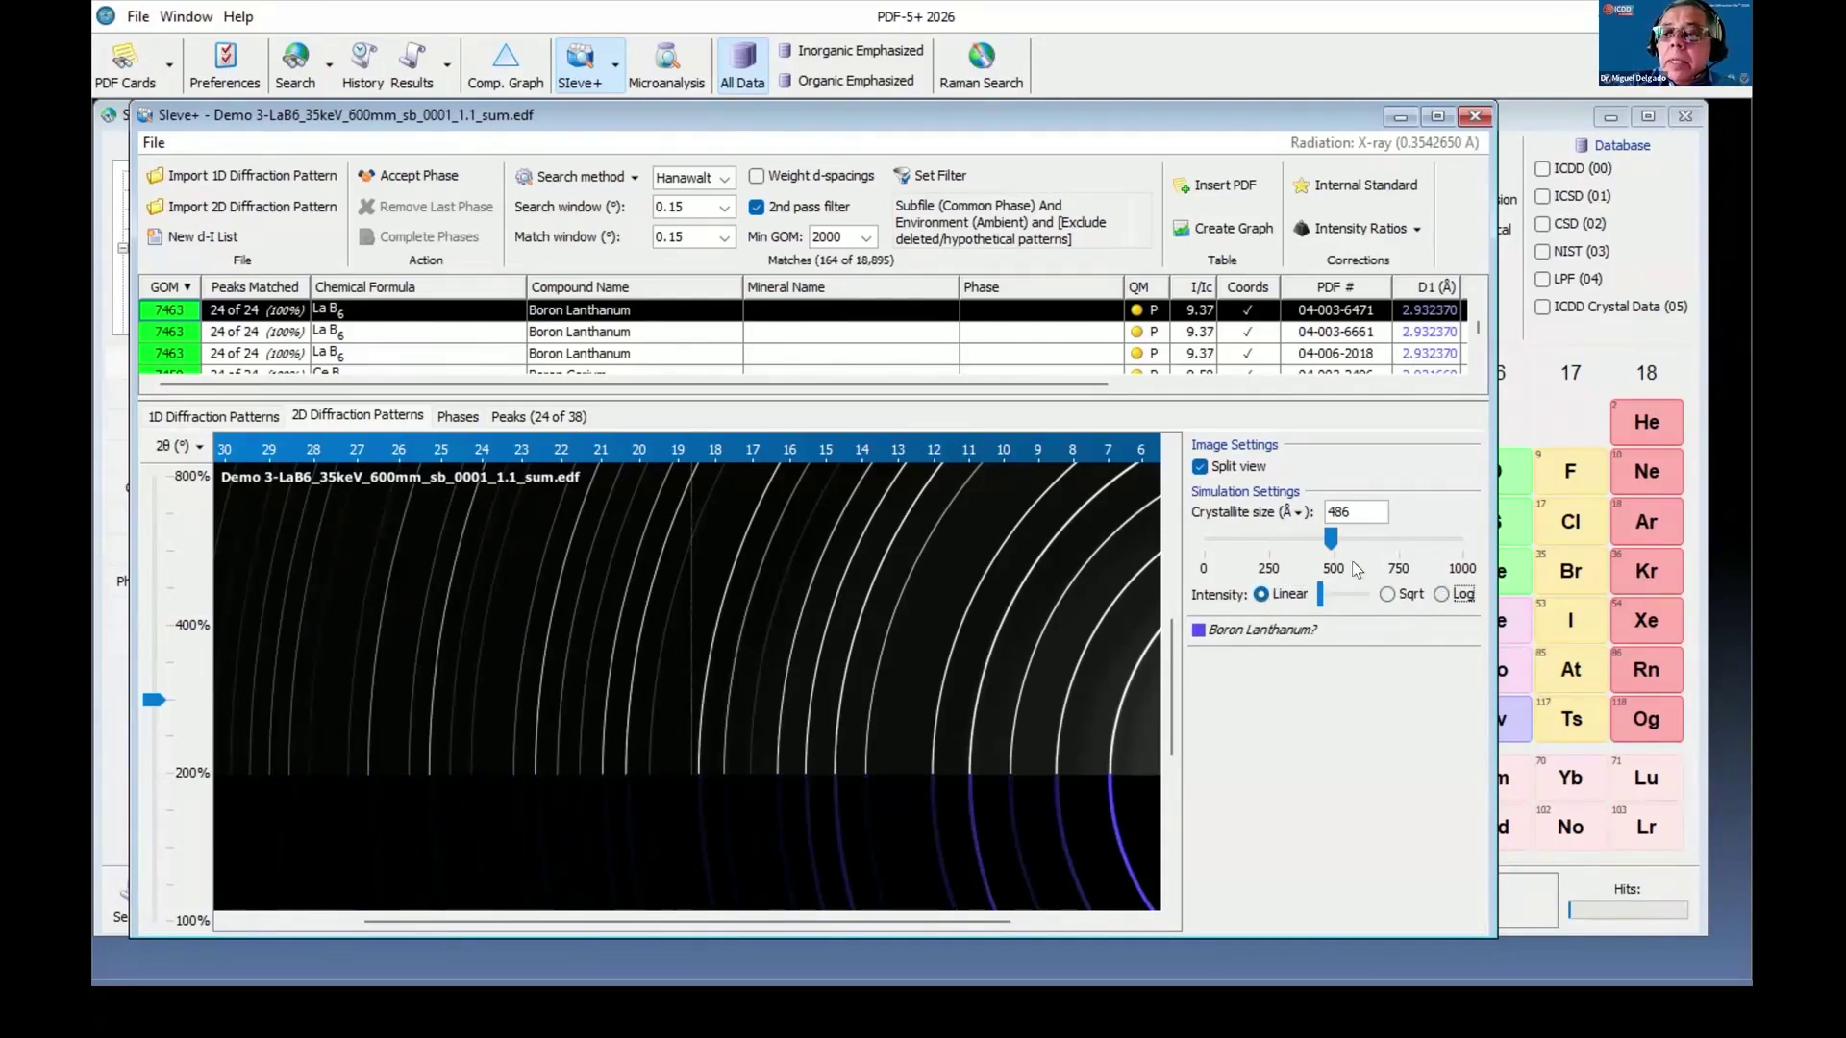
drag(1329, 544, 1469, 539)
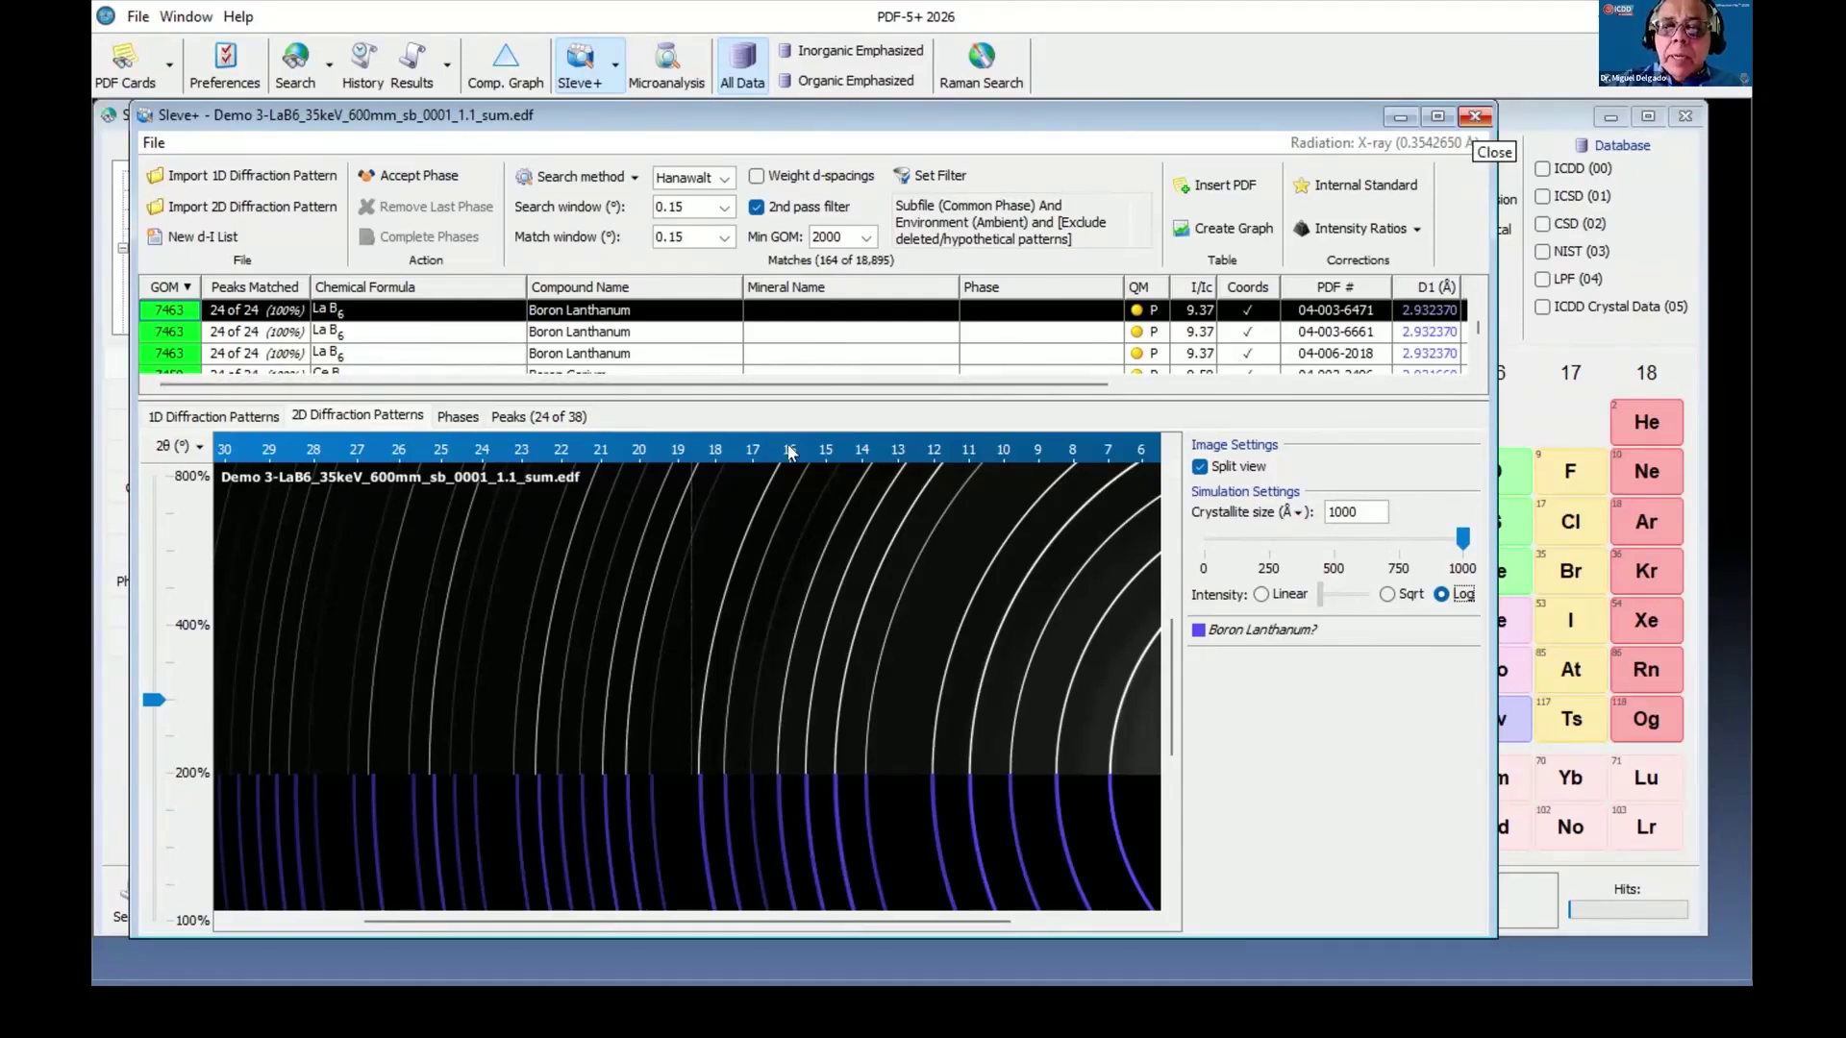
Examine the 1D diffraction pattern against the matched Boron Lanthanum phase over a 2θ range of about 0° to 37°.
click(212, 415)
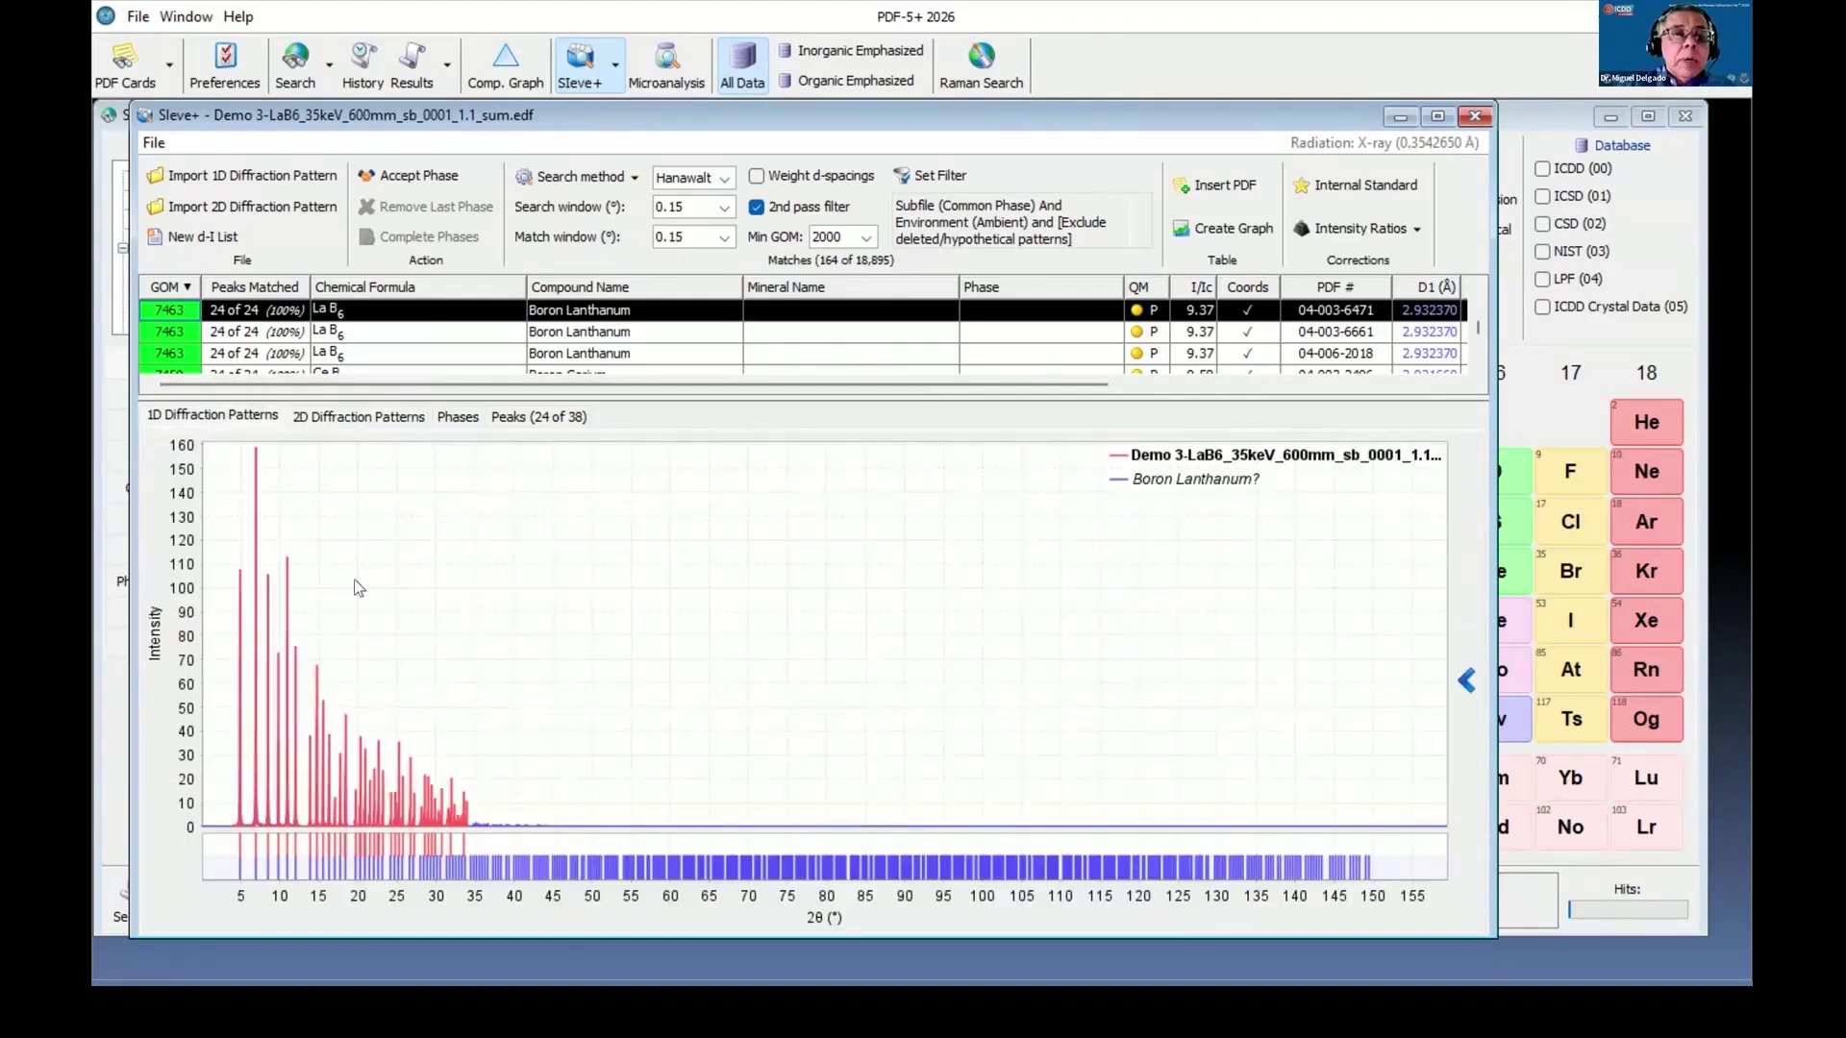
click(355, 420)
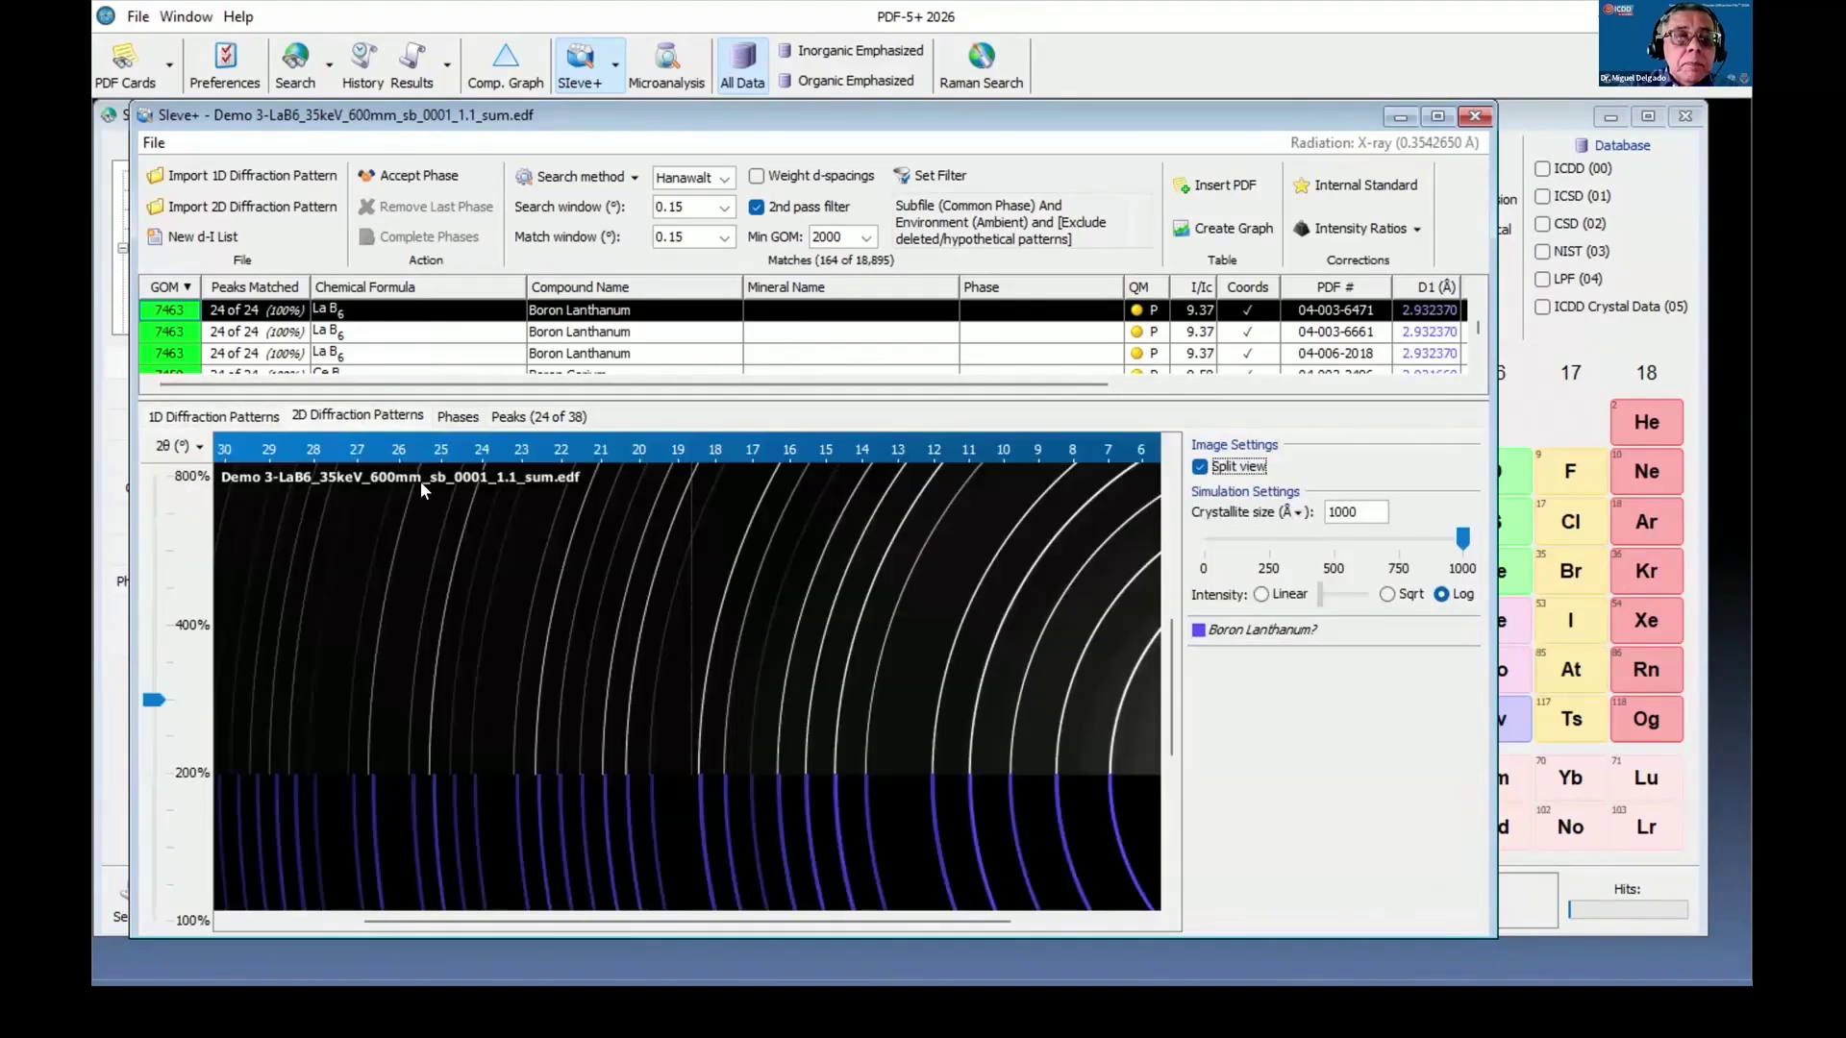
click(234, 418)
drag(211, 452, 493, 452)
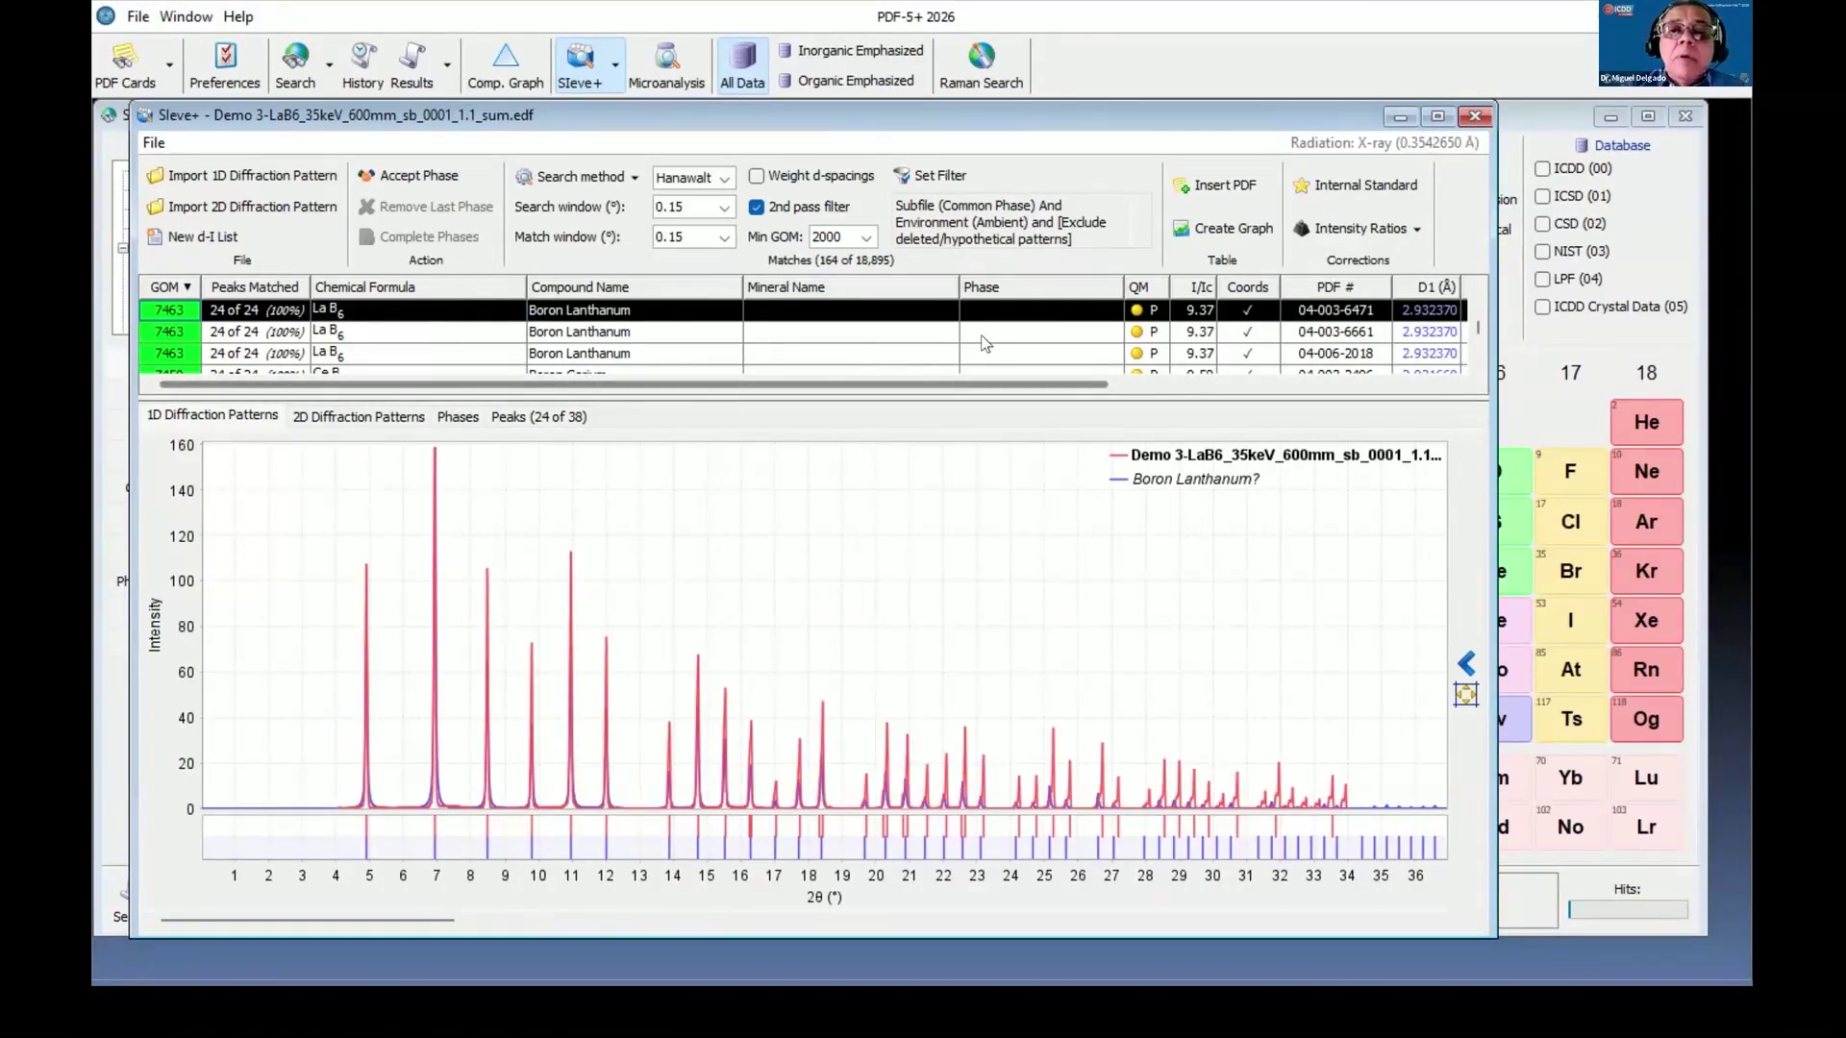
Close the LaB6 SIeve+ session without saving its changes.
click(1475, 116)
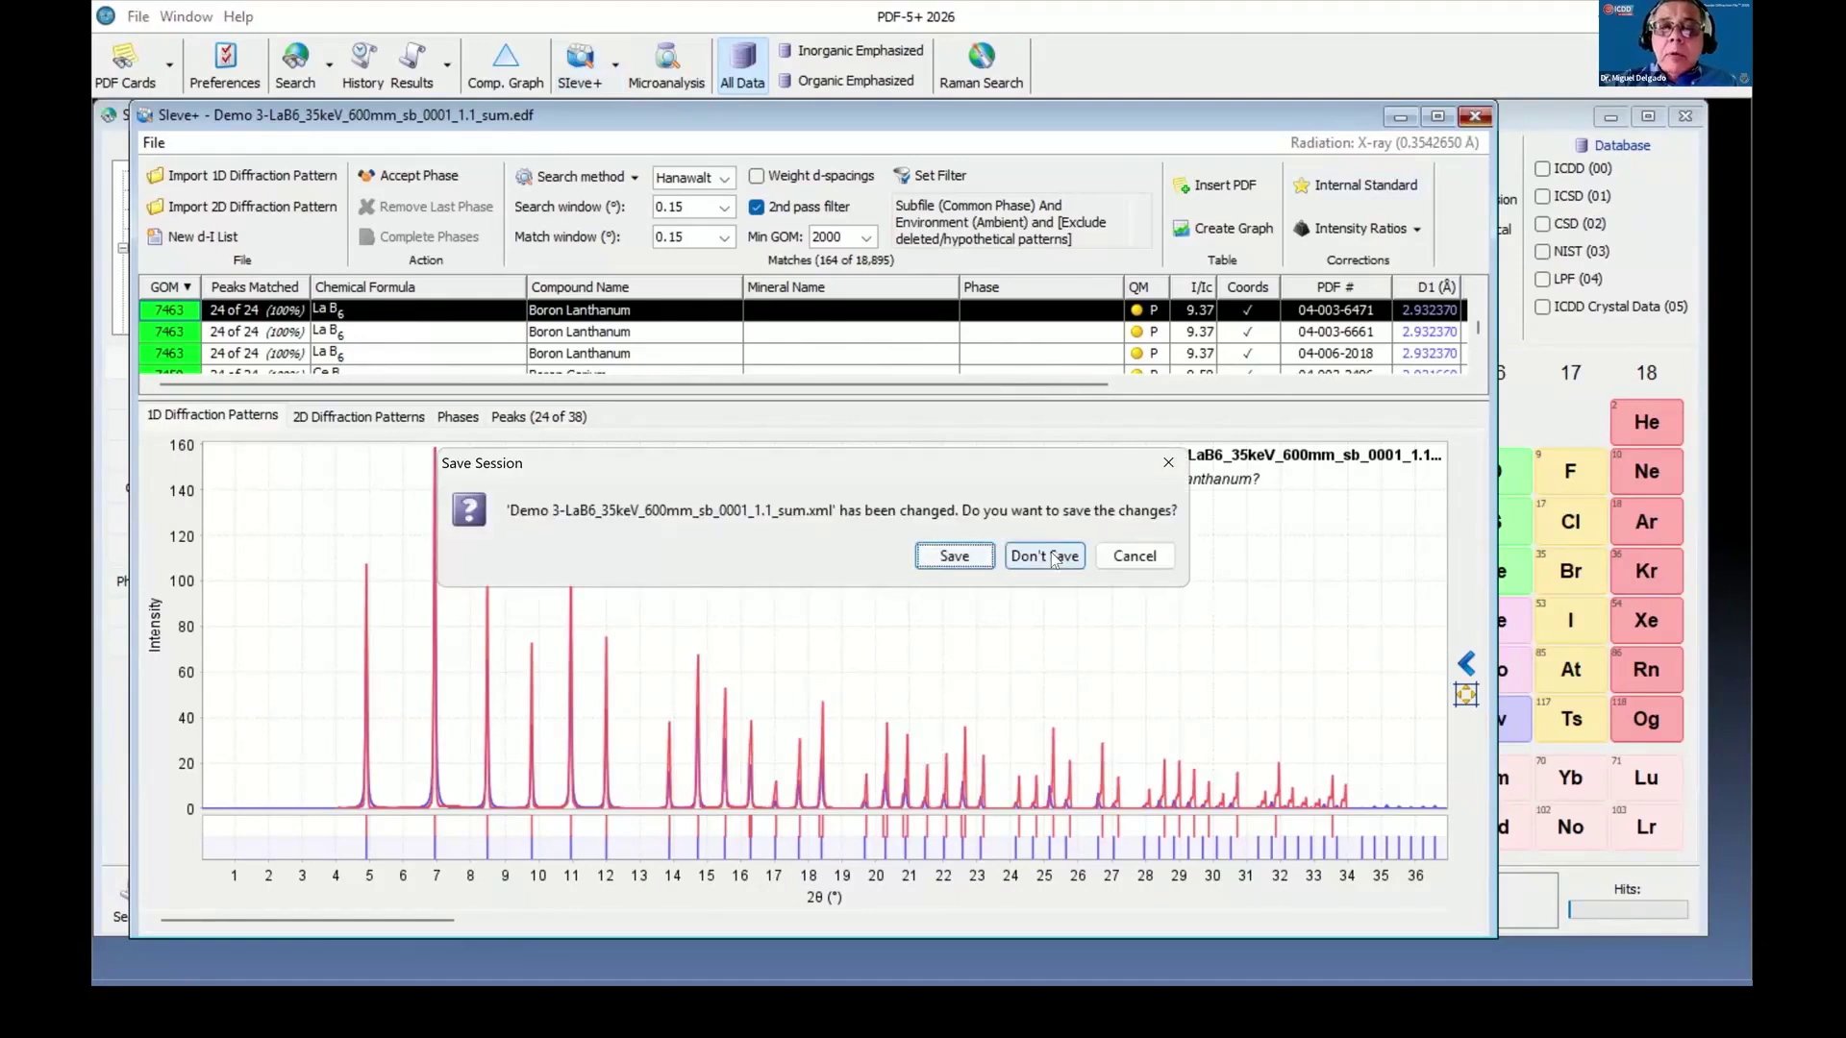
click(1056, 557)
click(1036, 565)
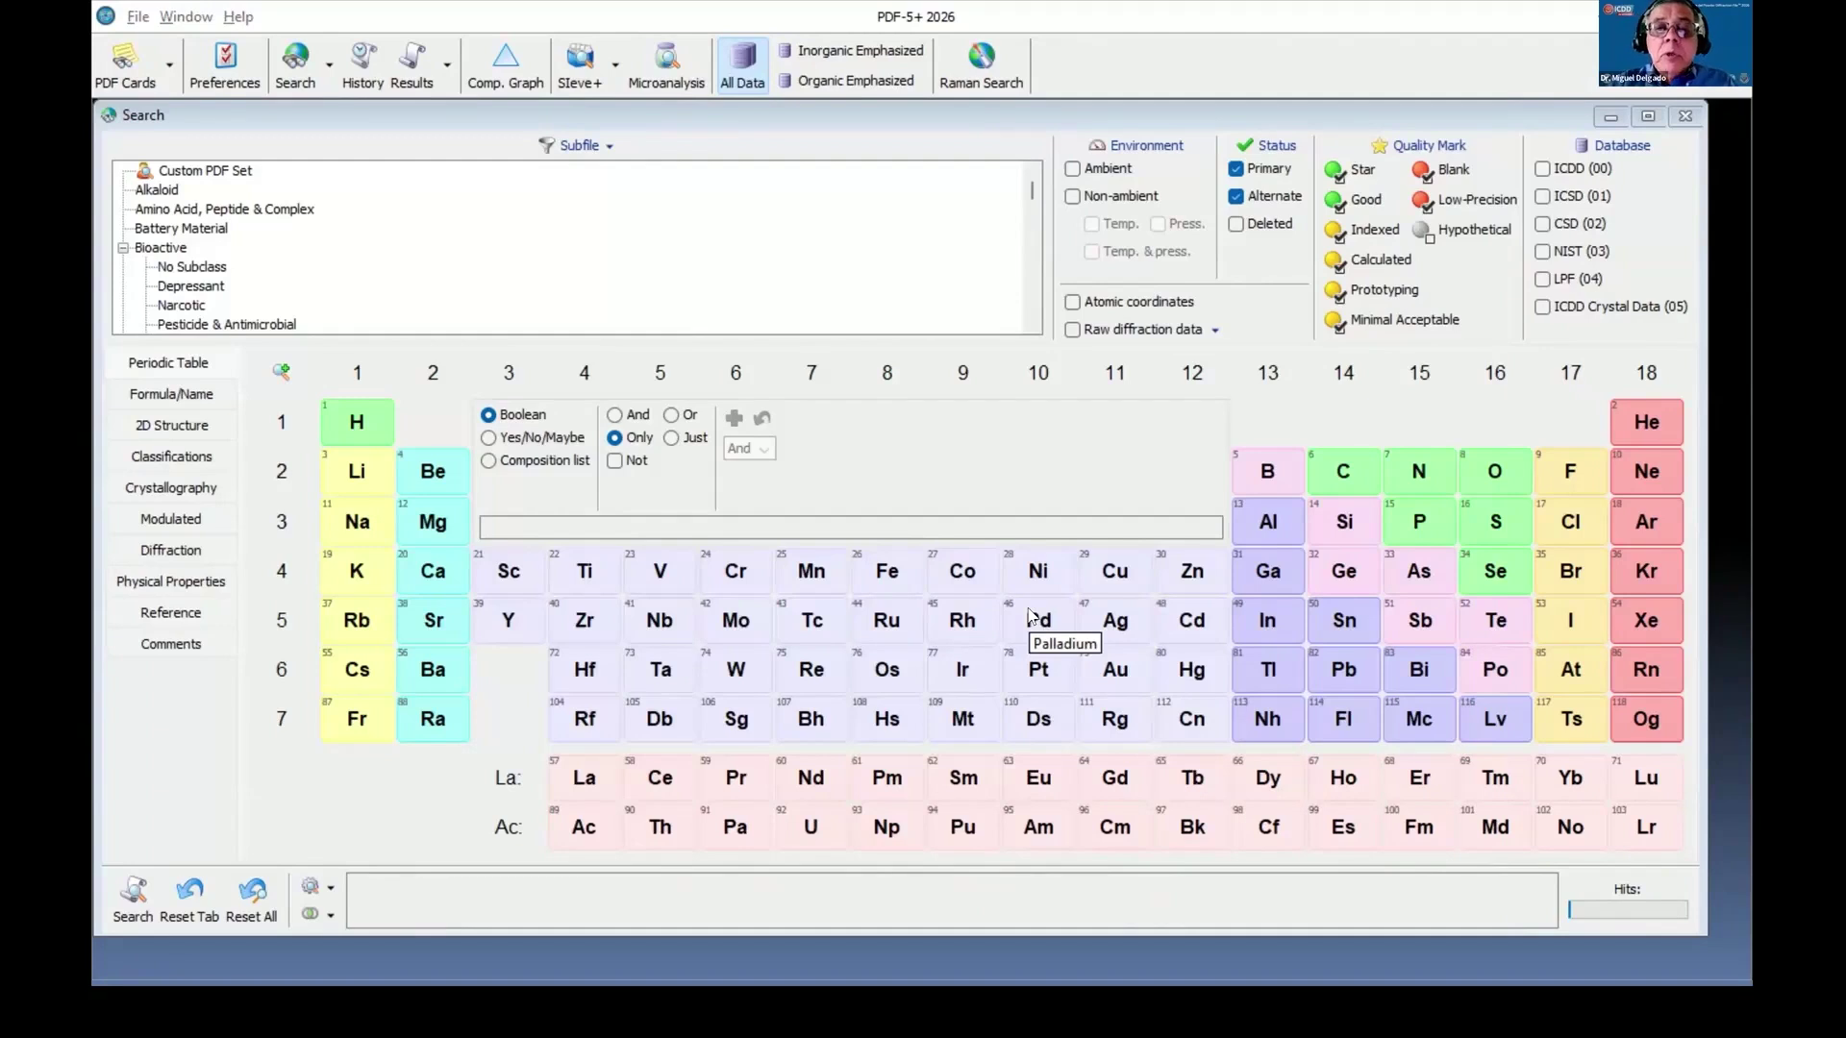
key(alt+Tab)
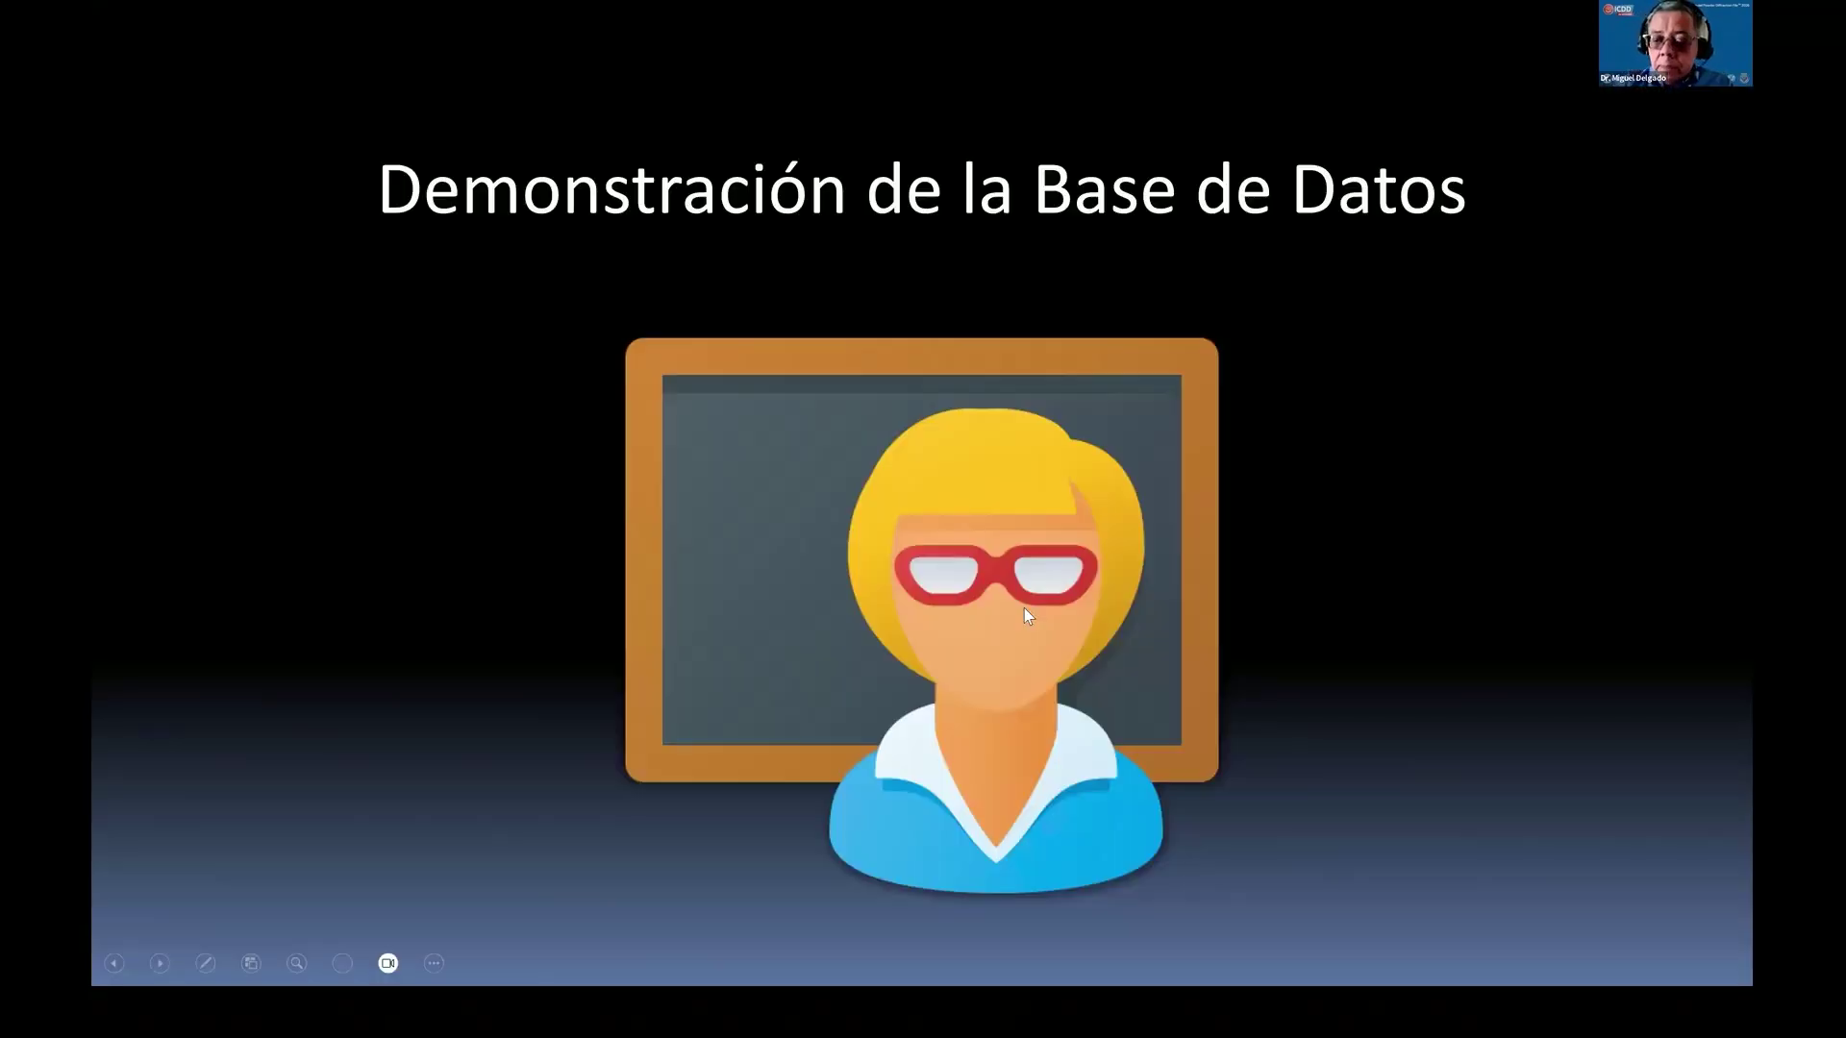
click(1024, 609)
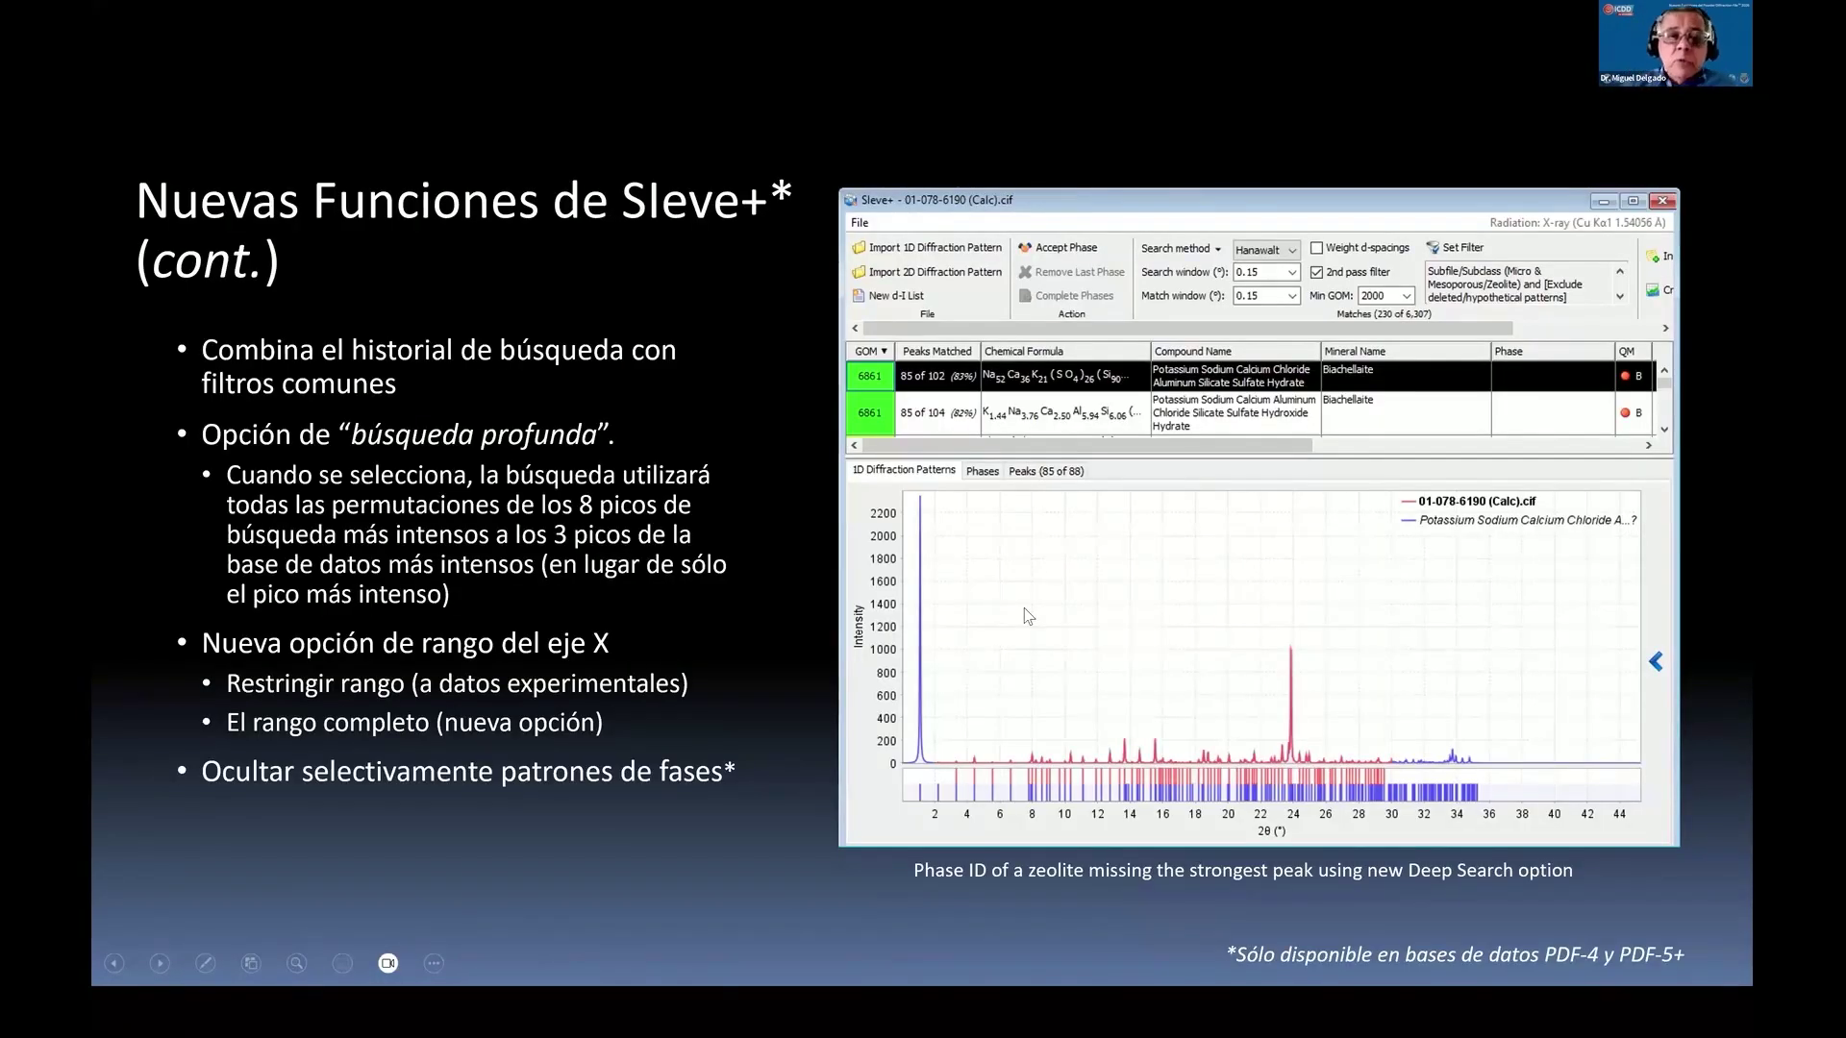
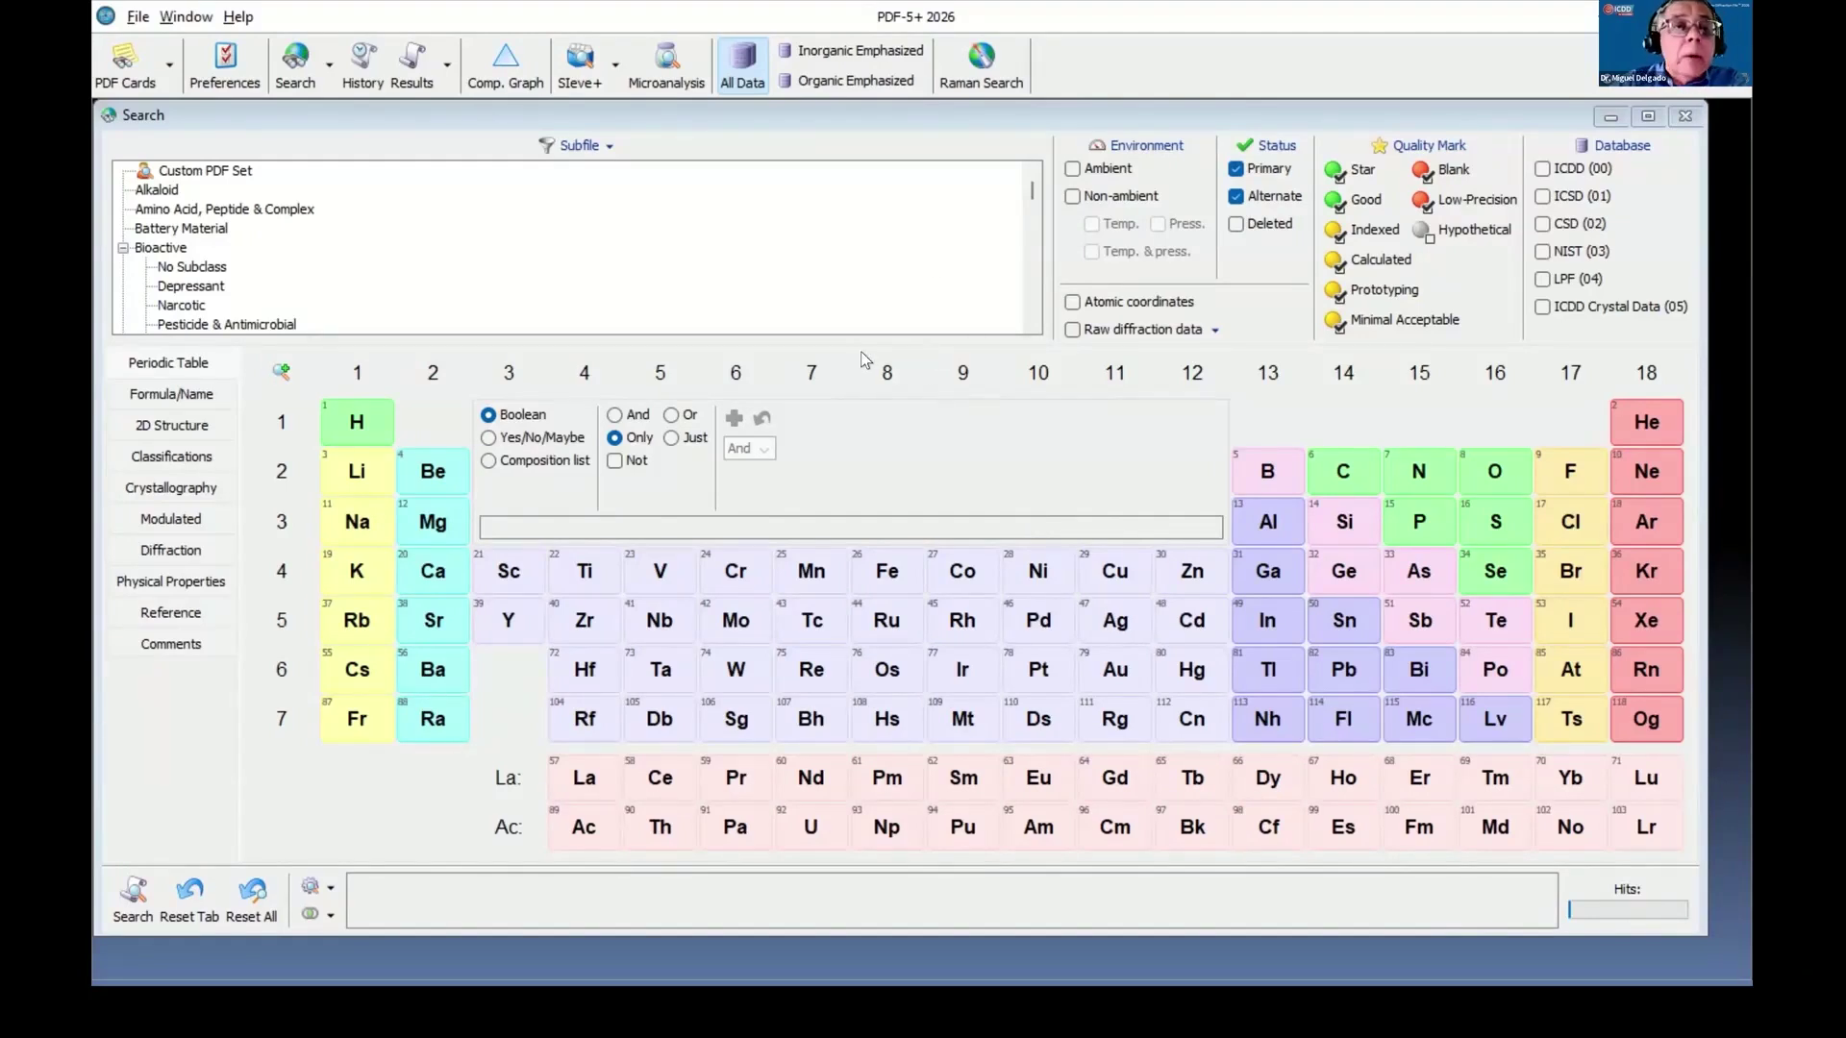
Start a new SIeve+ session and open Demo 4a-Deep_Search-Option.cif for import as a 1D diffraction pattern.
click(580, 65)
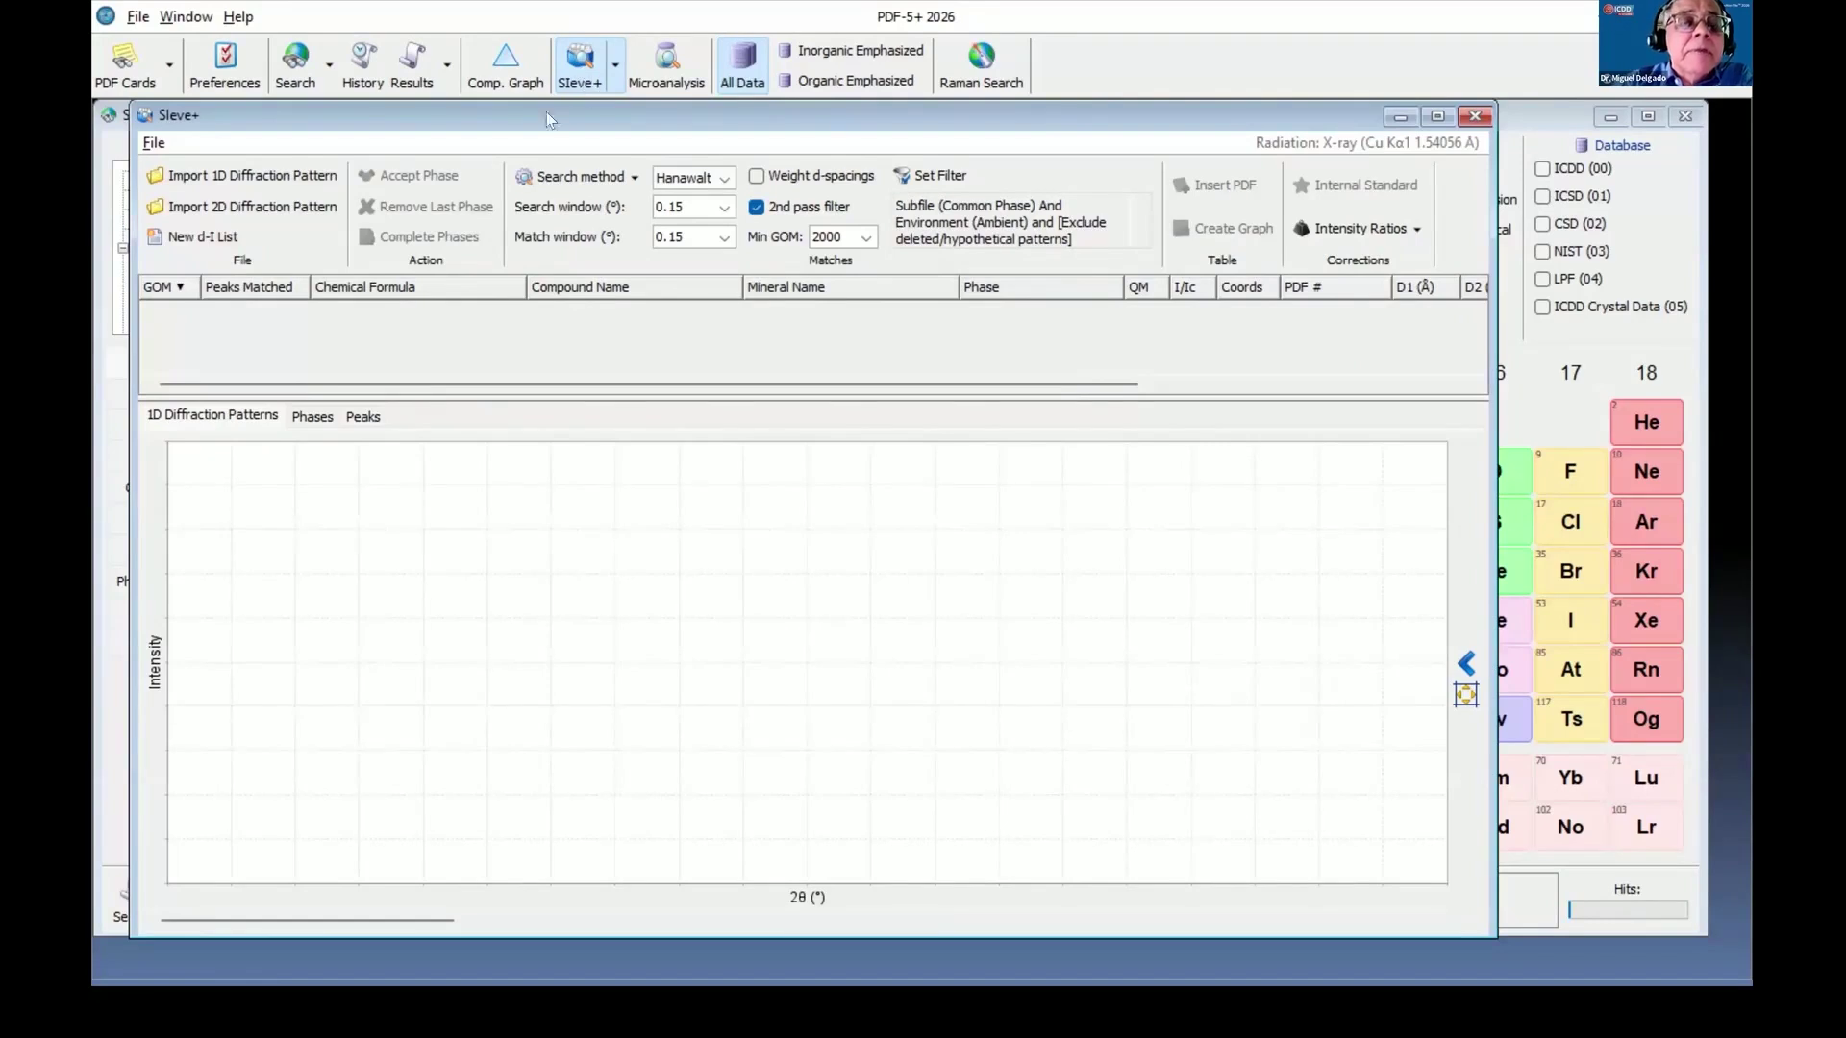
click(244, 178)
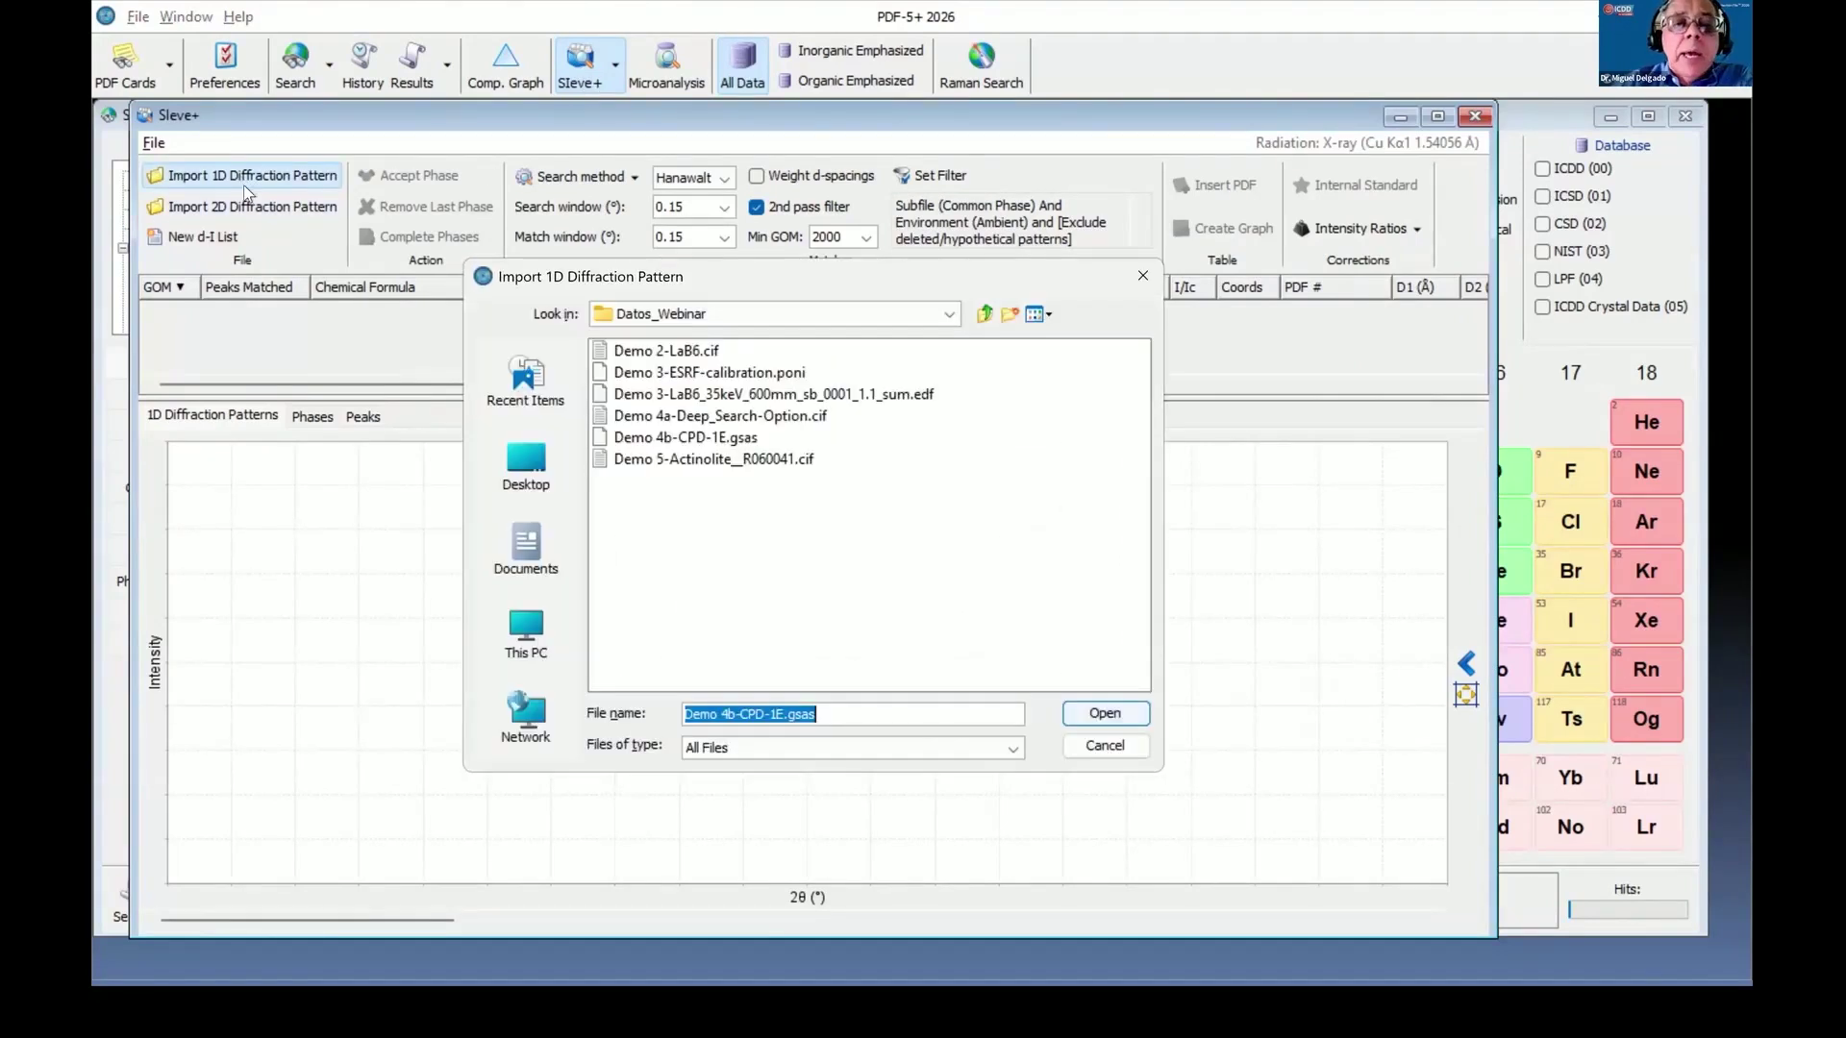
click(683, 419)
click(1094, 712)
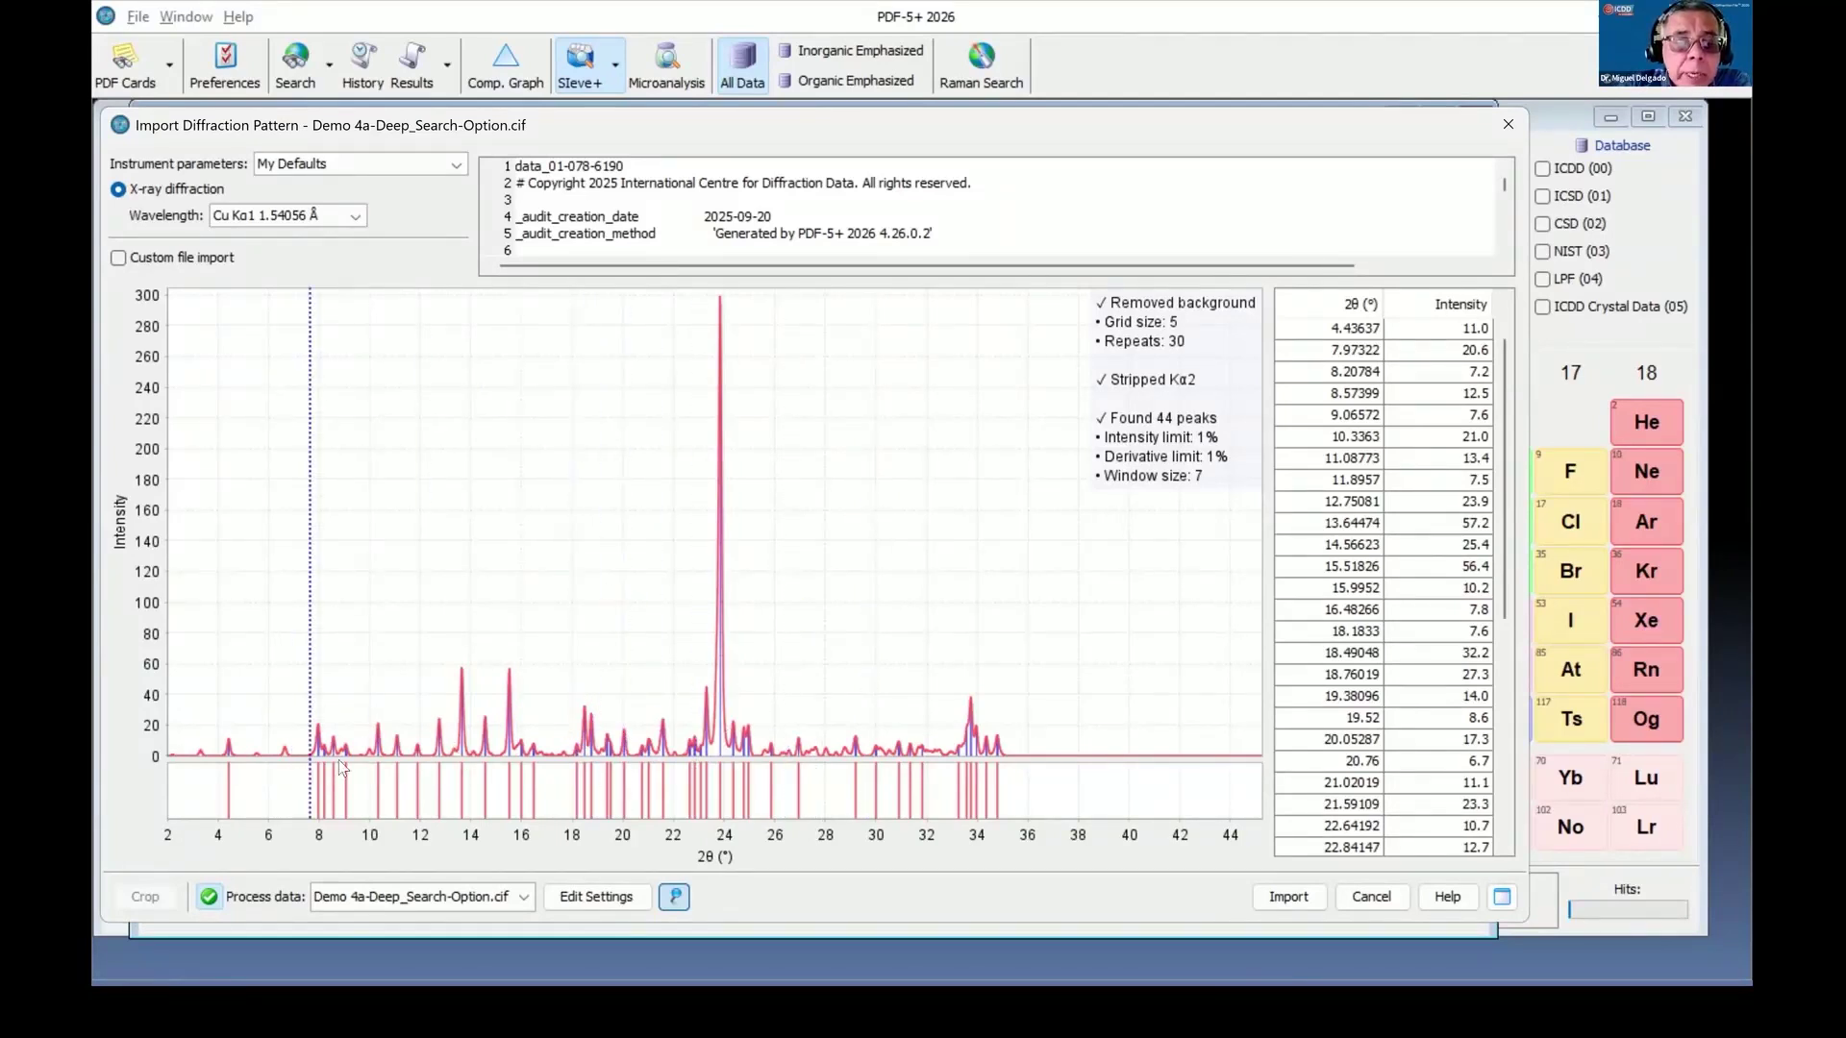
Reprocess the Demo 4a pattern by automatically removing the background, skipping smoothing, and stripping Kα2.
click(608, 904)
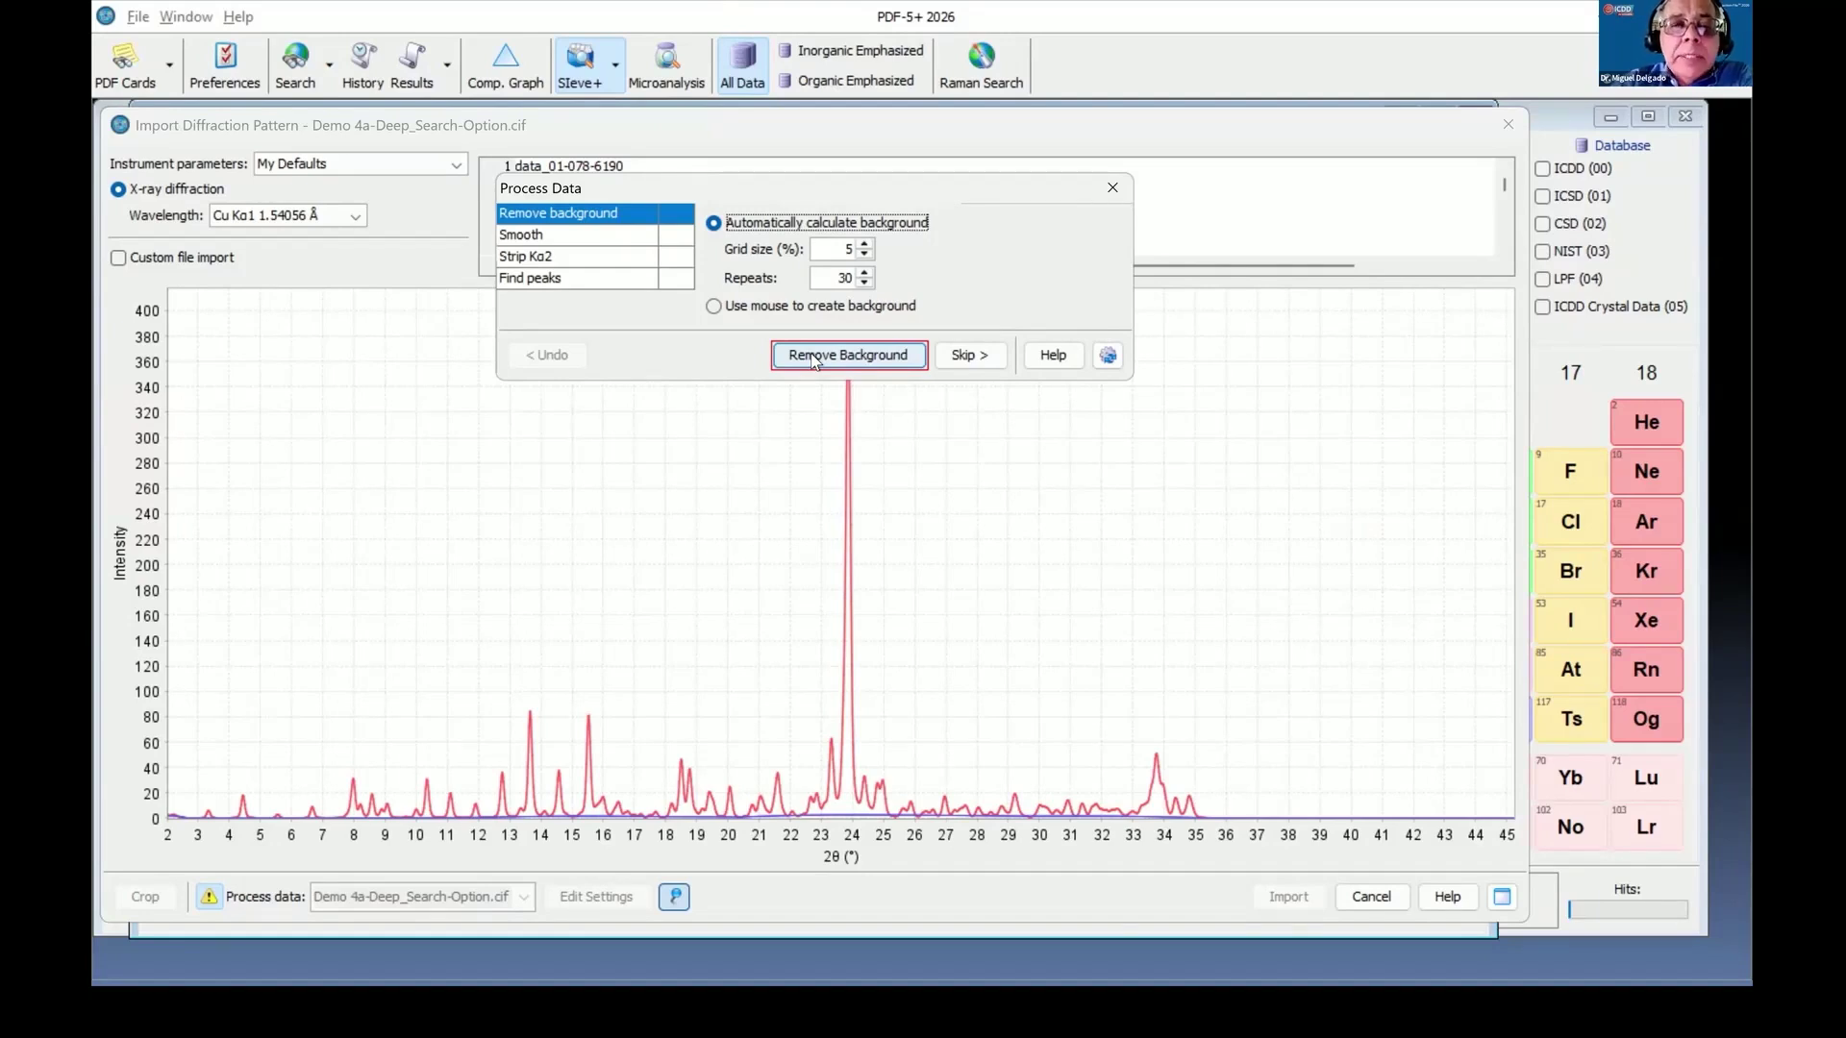
click(818, 363)
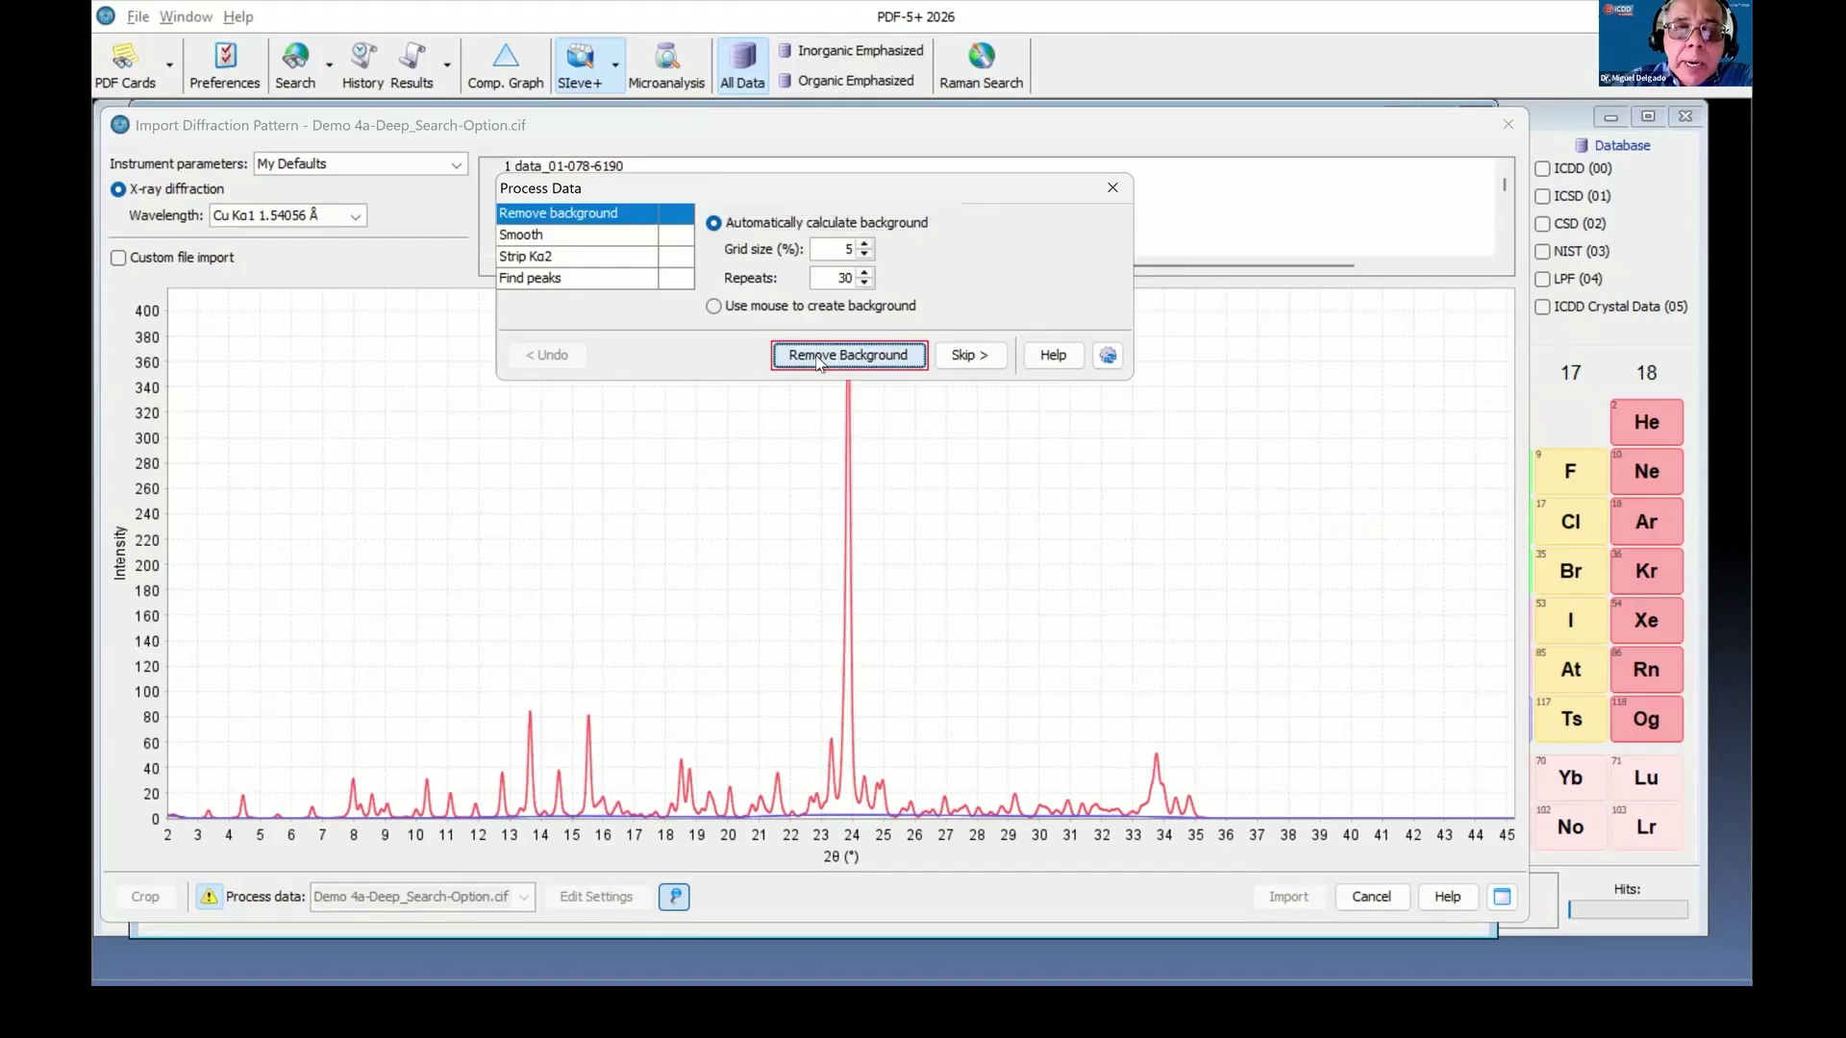
click(971, 356)
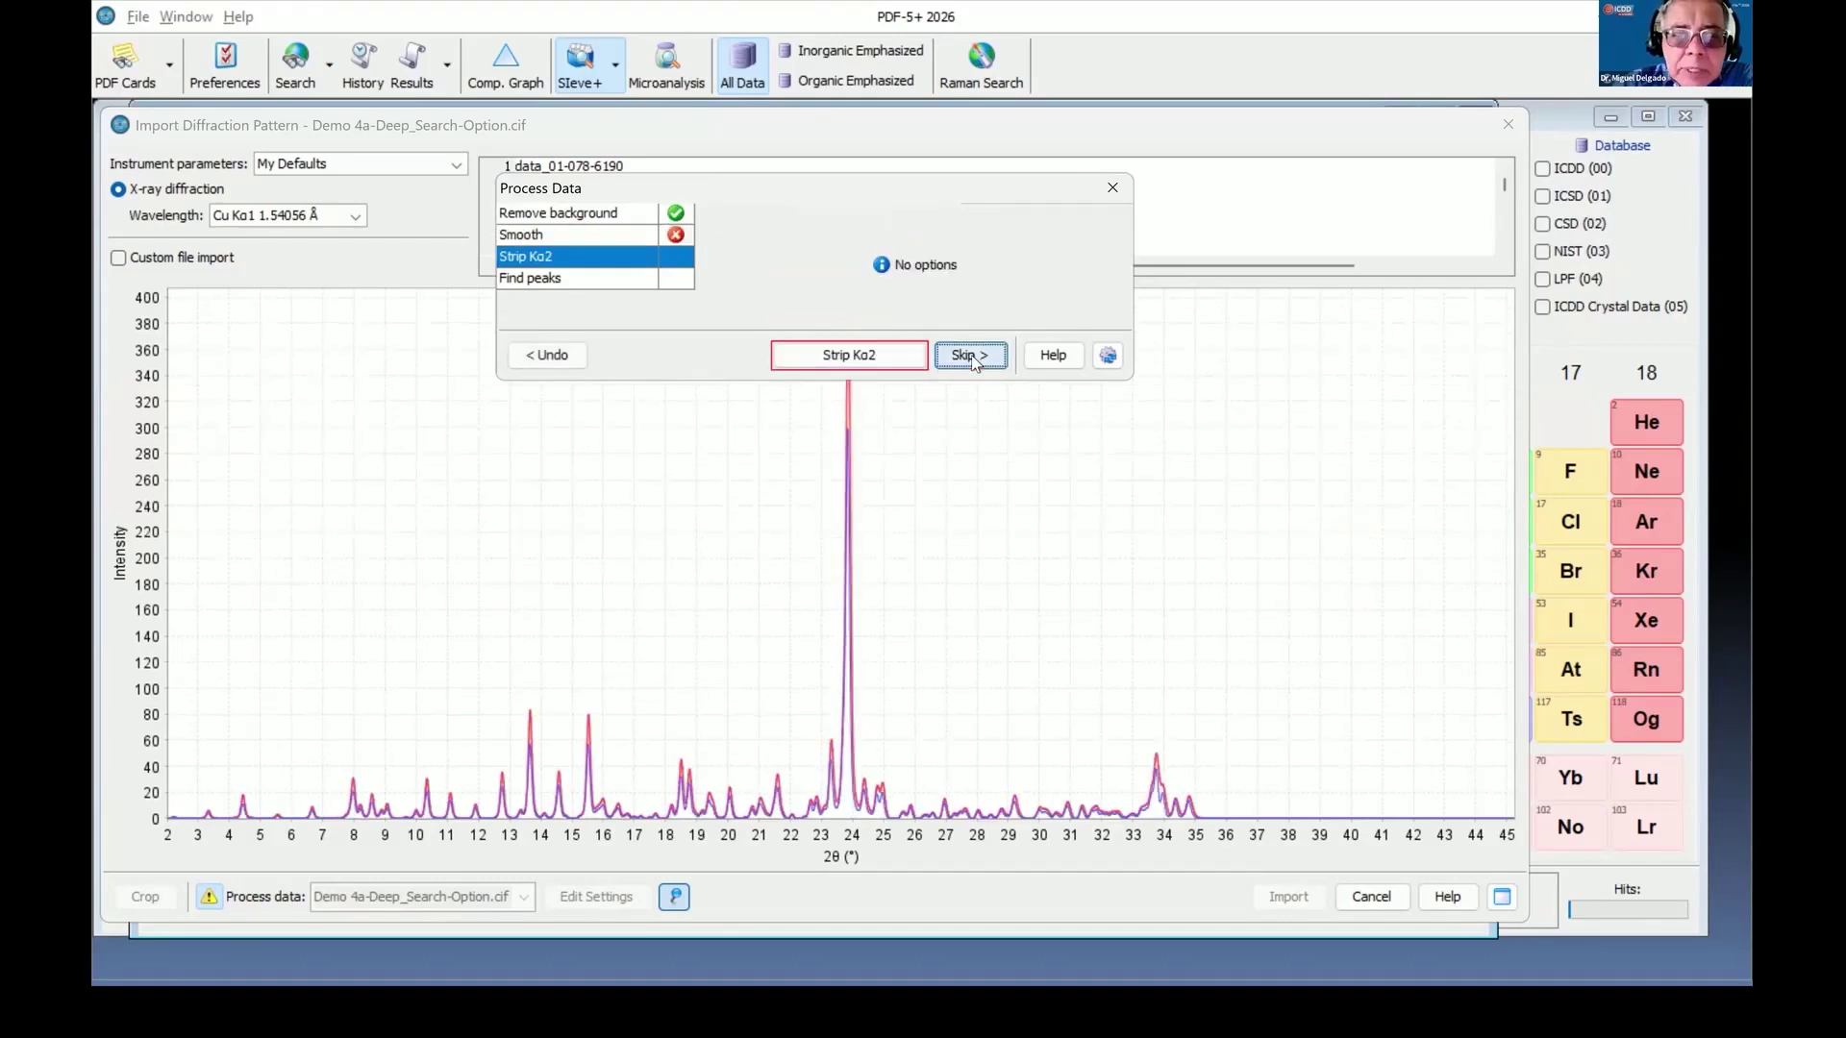
click(845, 357)
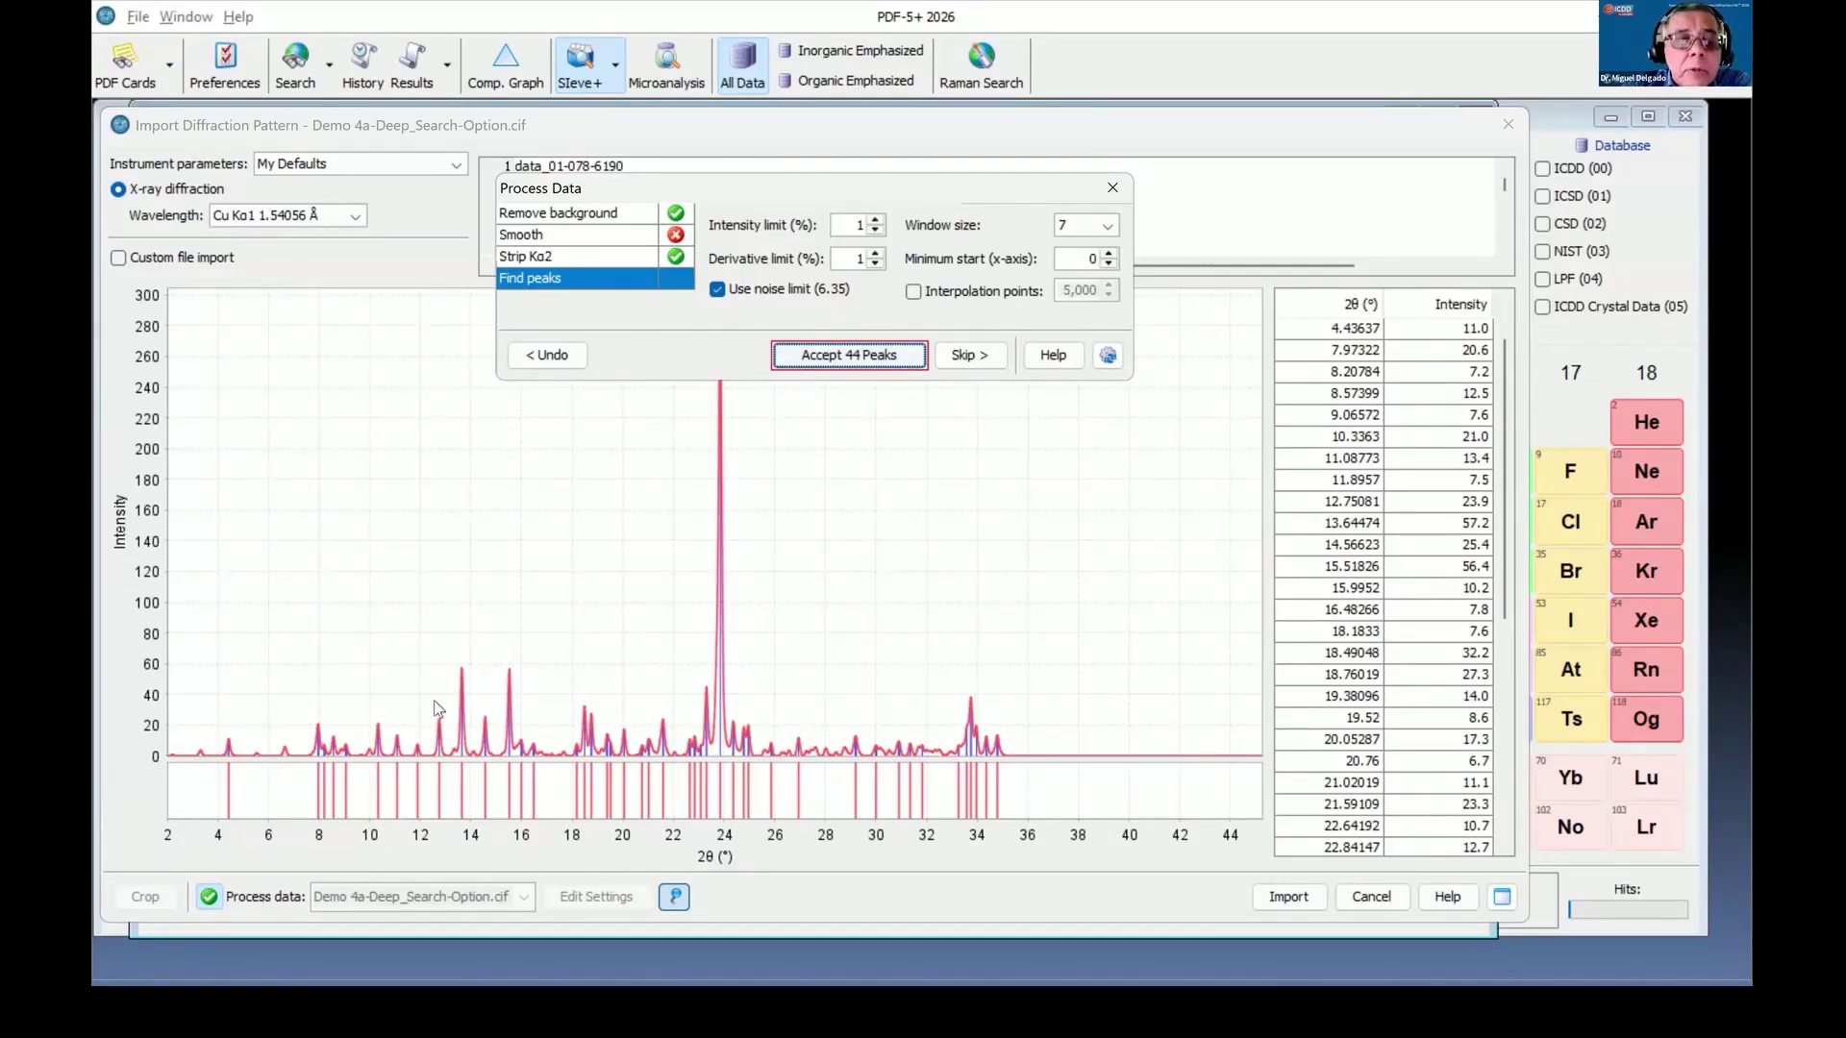
Import the processed Demo 4a pattern and apply a search filter for the Zeolite subclass of the Micro & Mesoporous subfile.
click(1288, 899)
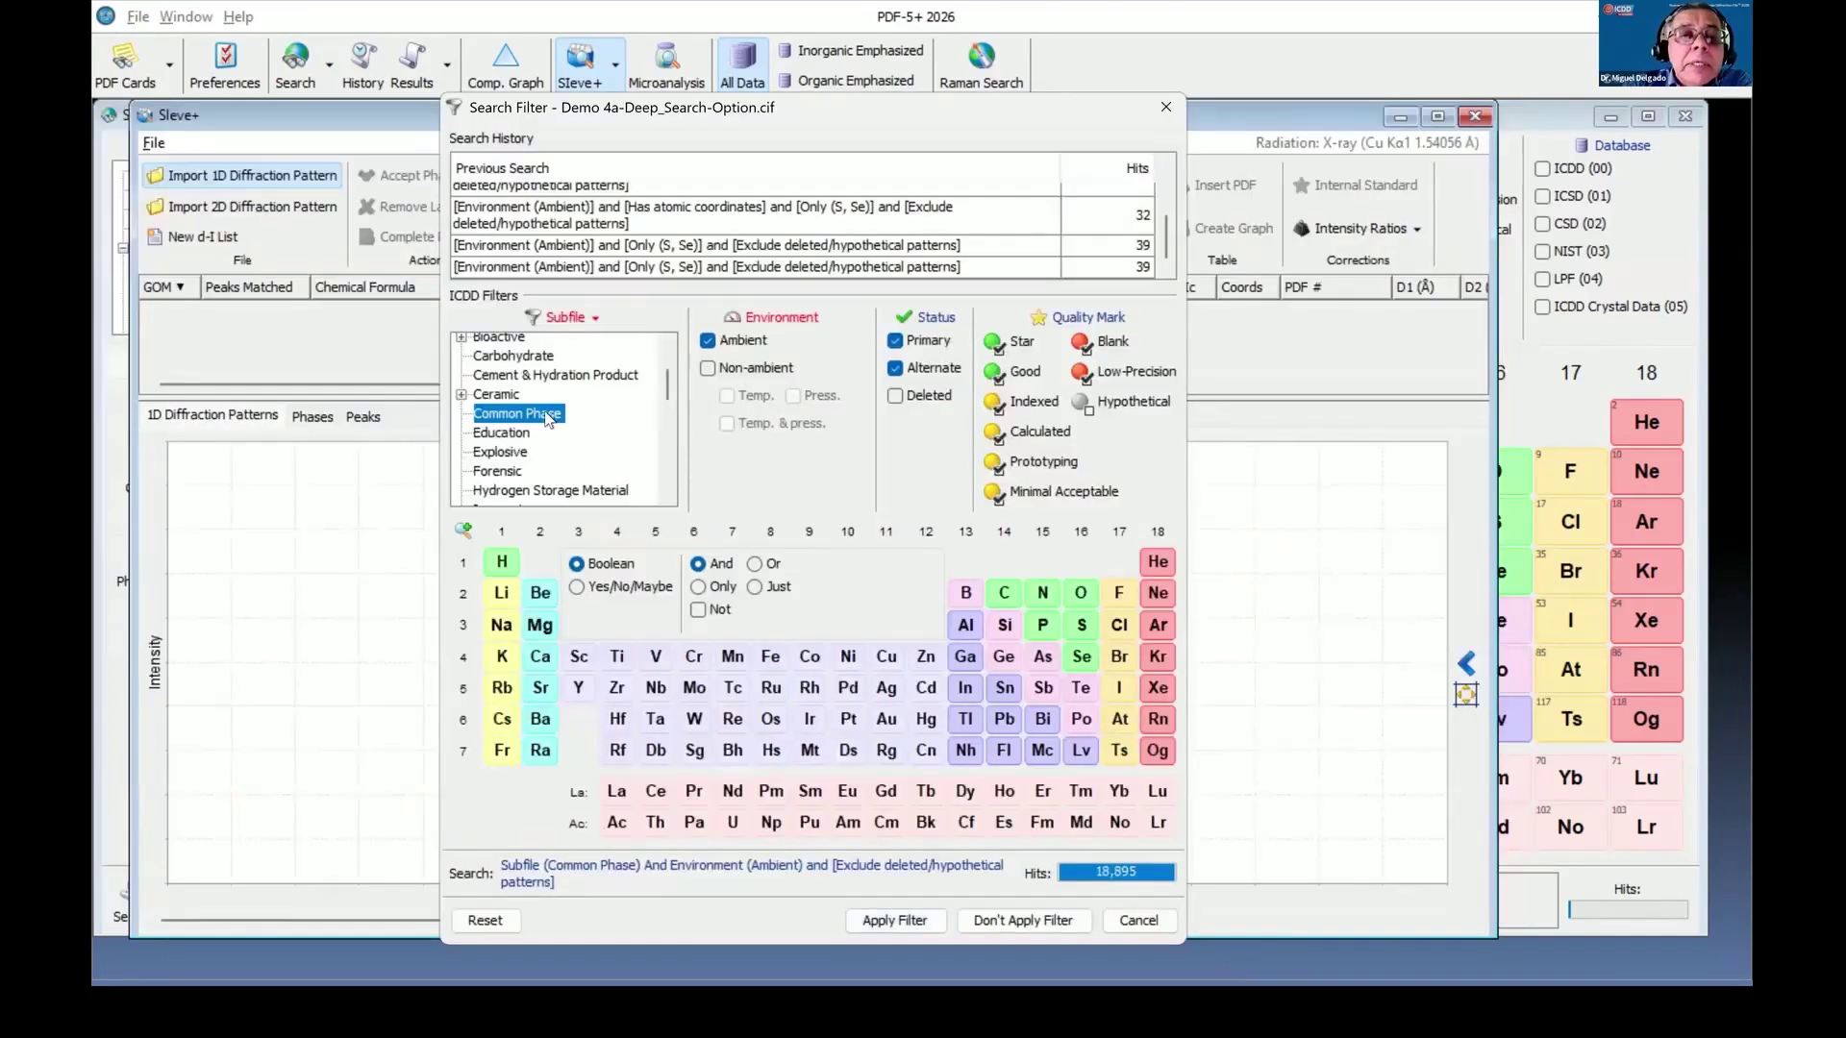
scroll(669, 390, down, 1)
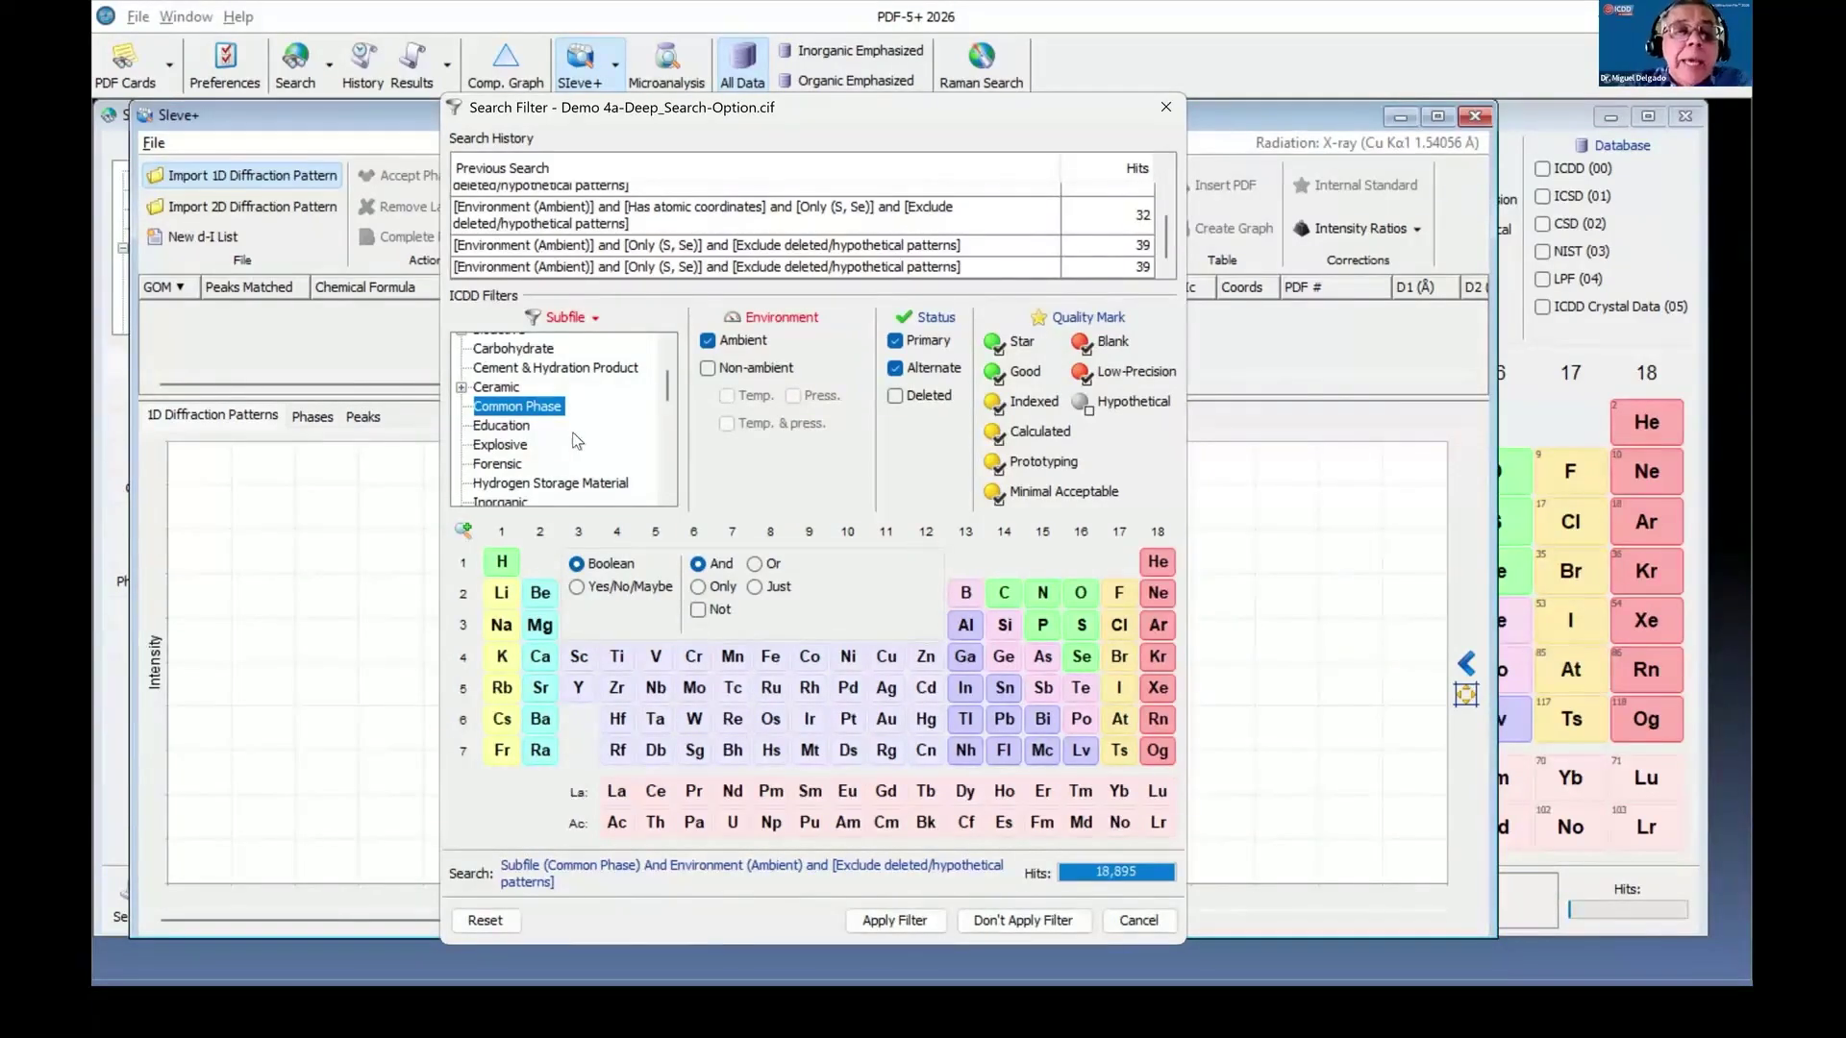
drag(665, 396, 663, 432)
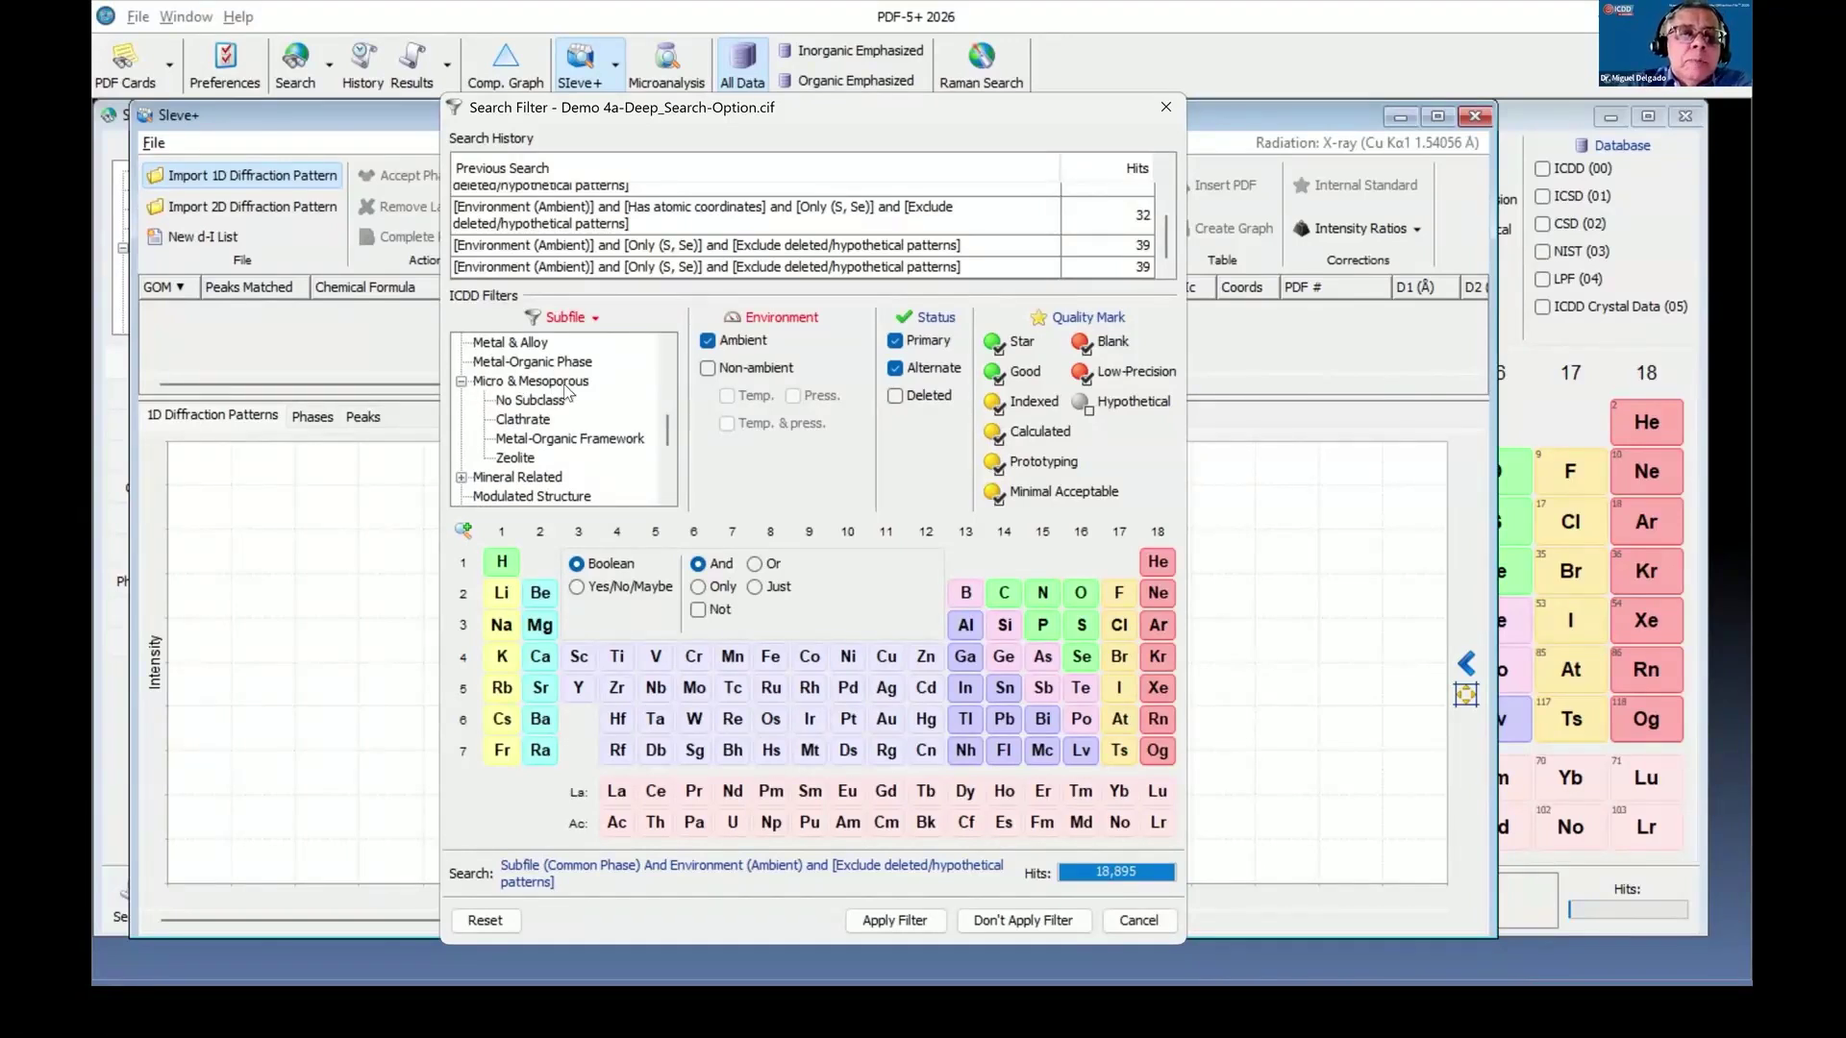
click(502, 383)
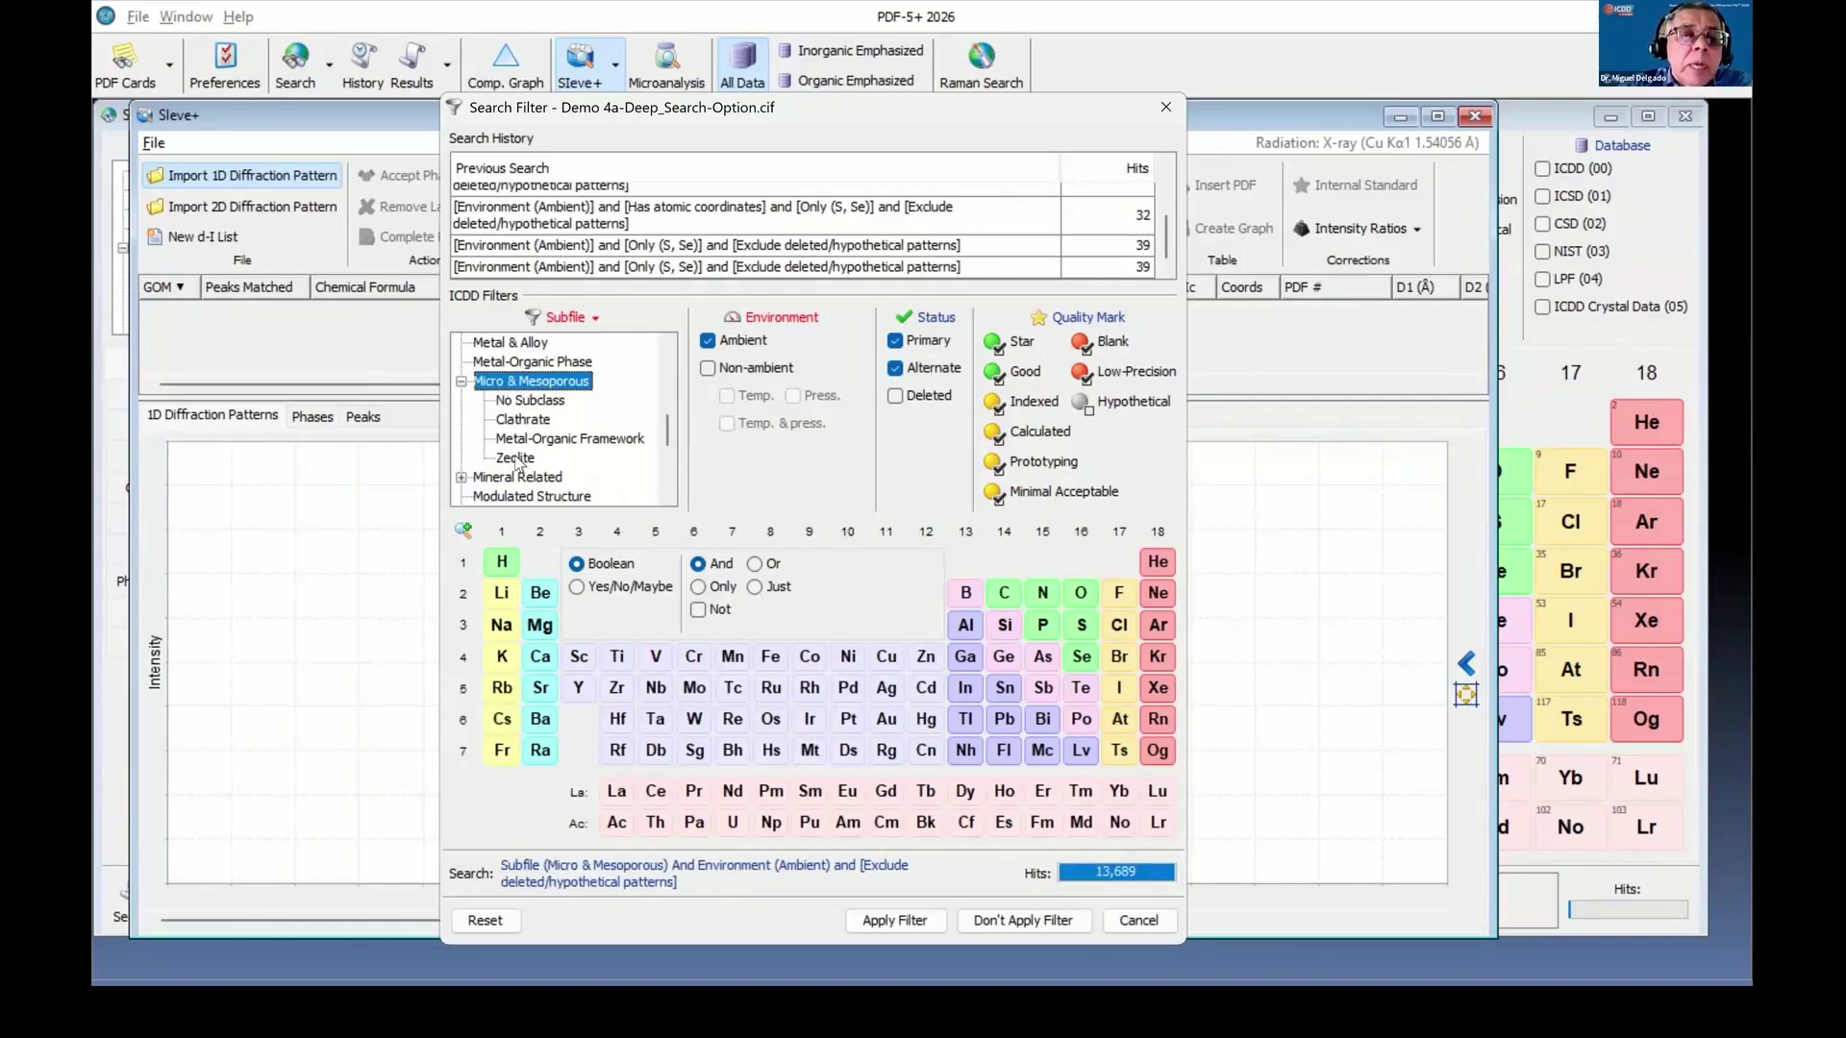
click(517, 458)
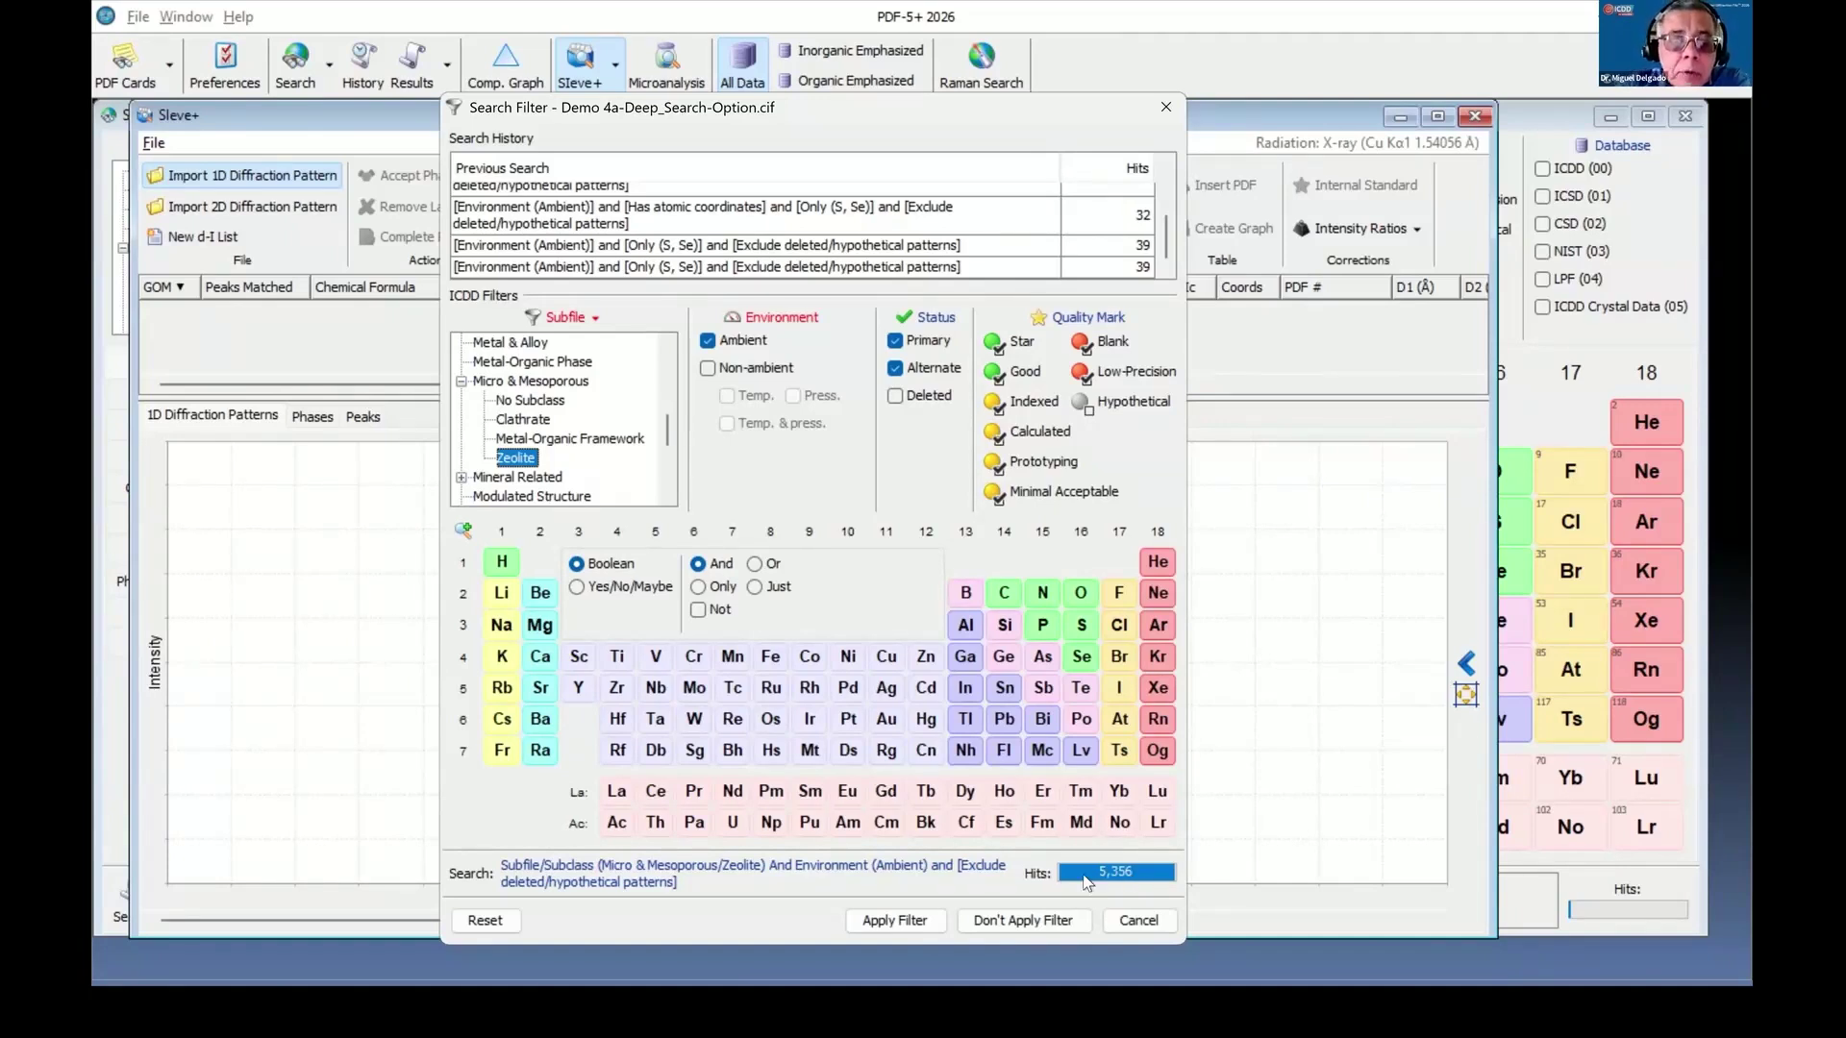
click(877, 921)
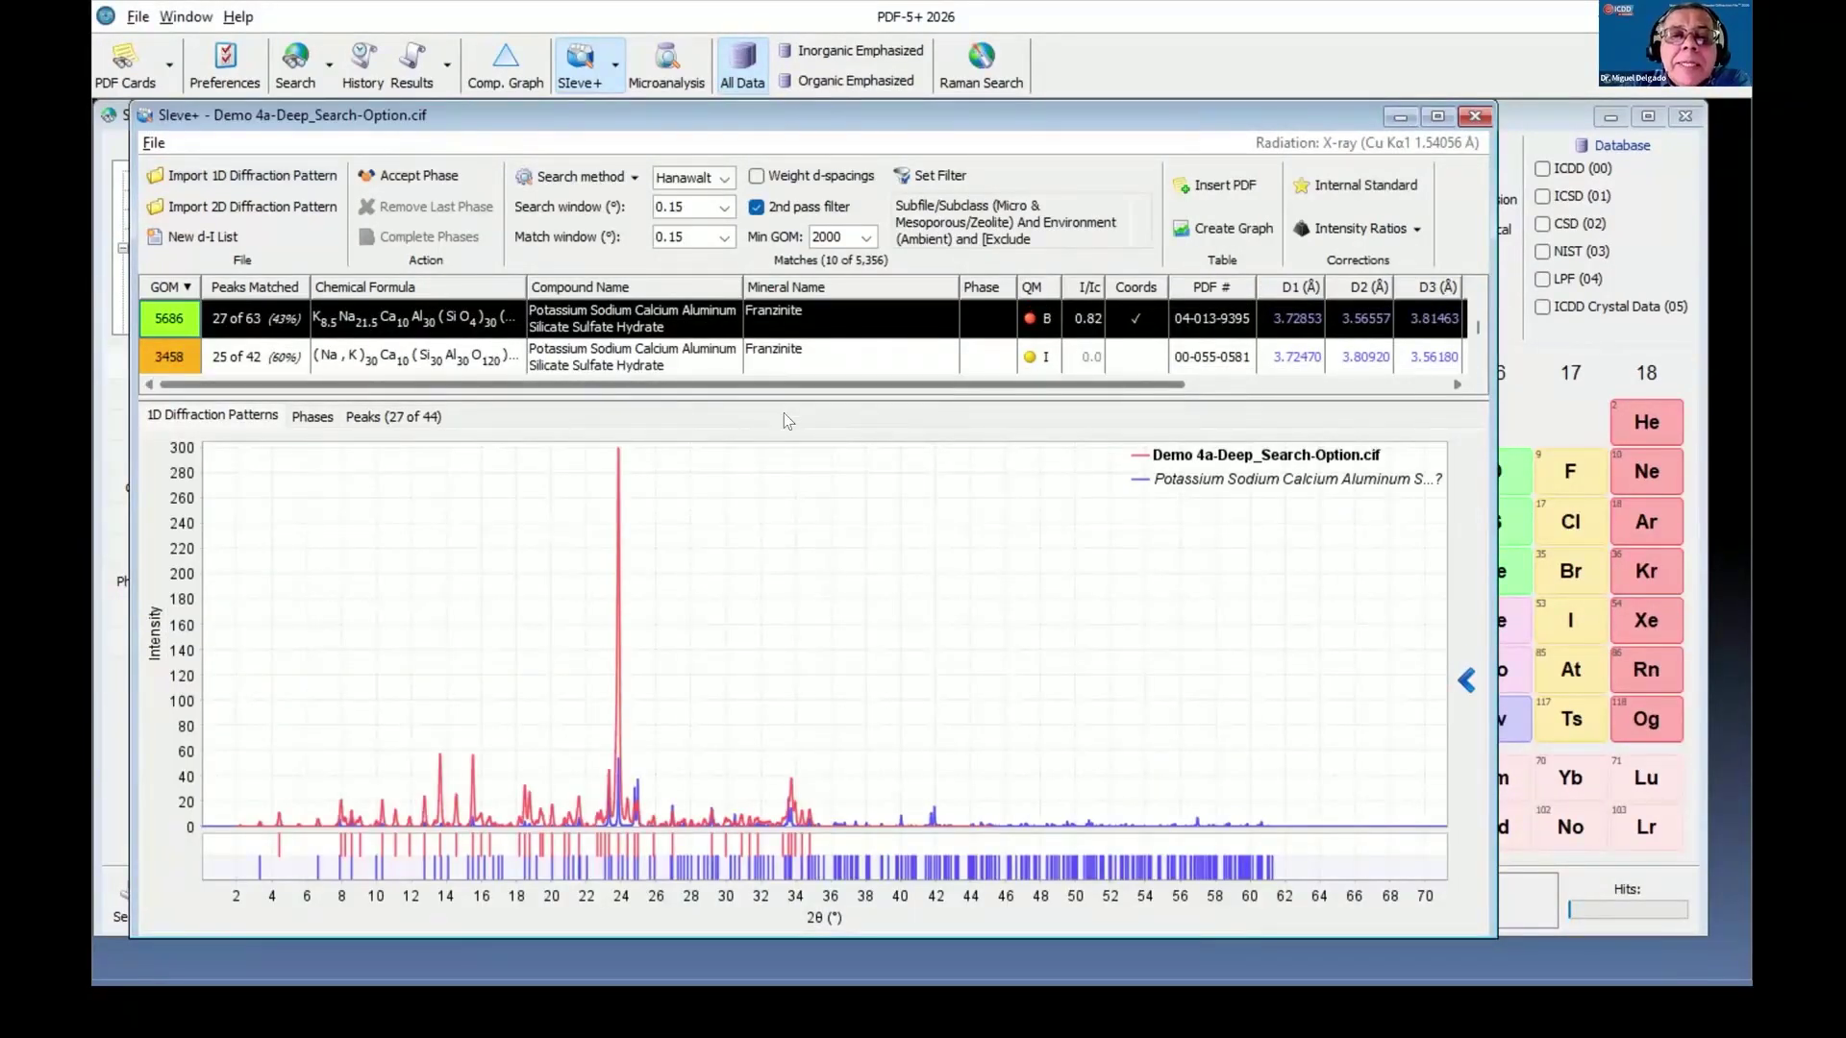
Enlarge the match list and rerun the zeolite phase search with Deep Search, toggling the option to compare both match lists.
mouse_move(783, 399)
mouse_down()
mouse_move(758, 458)
mouse_move(772, 412)
mouse_up()
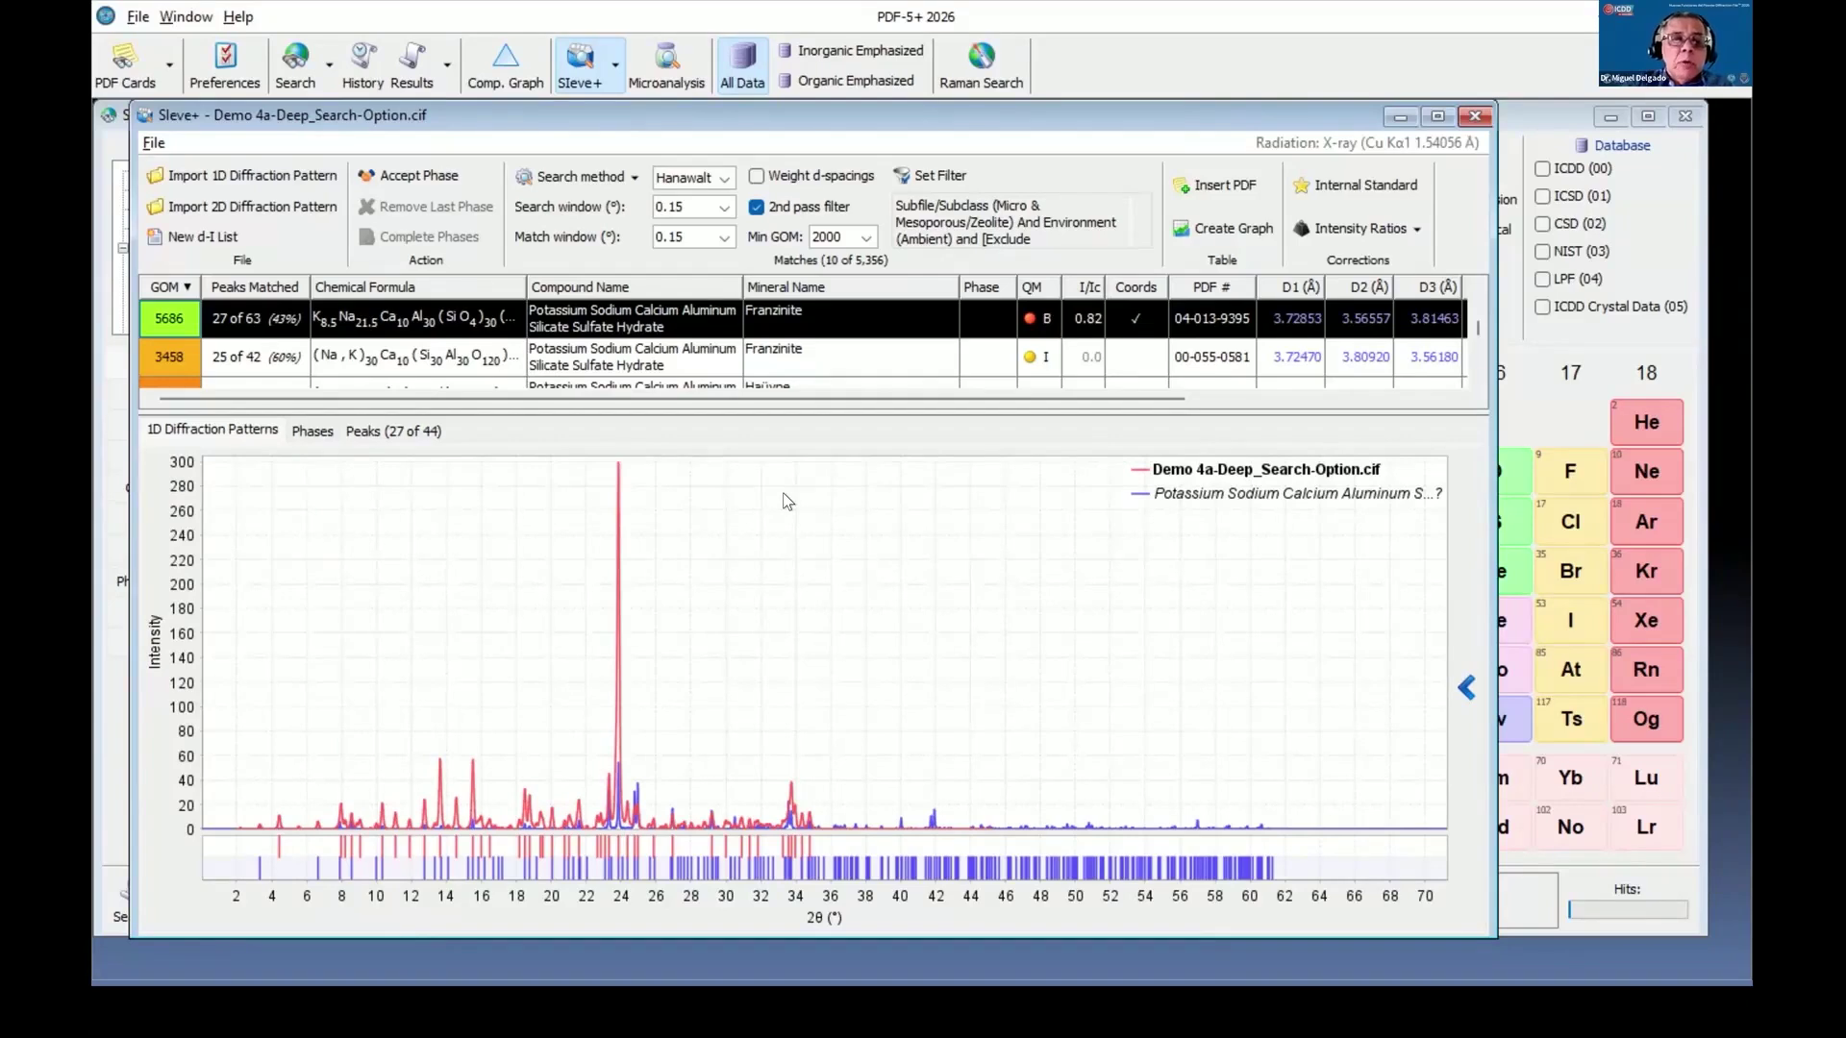
mouse_move(616, 808)
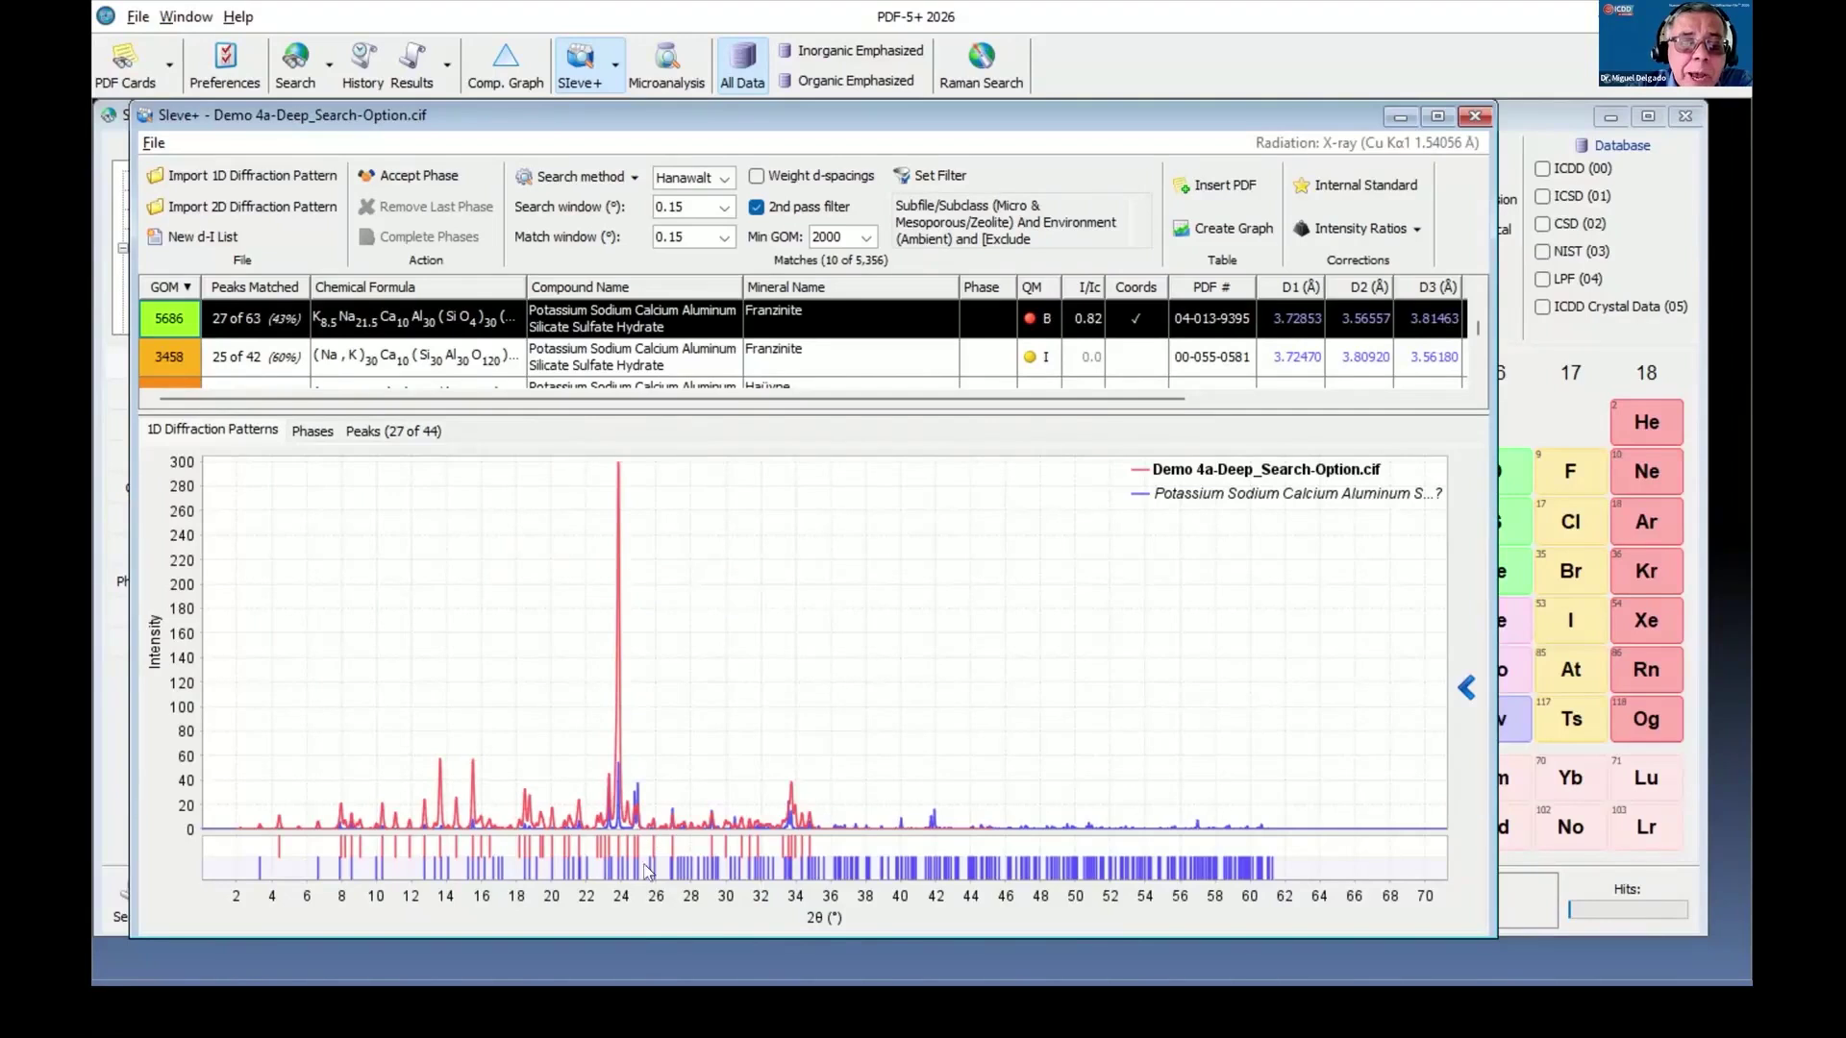
mouse_move(604, 843)
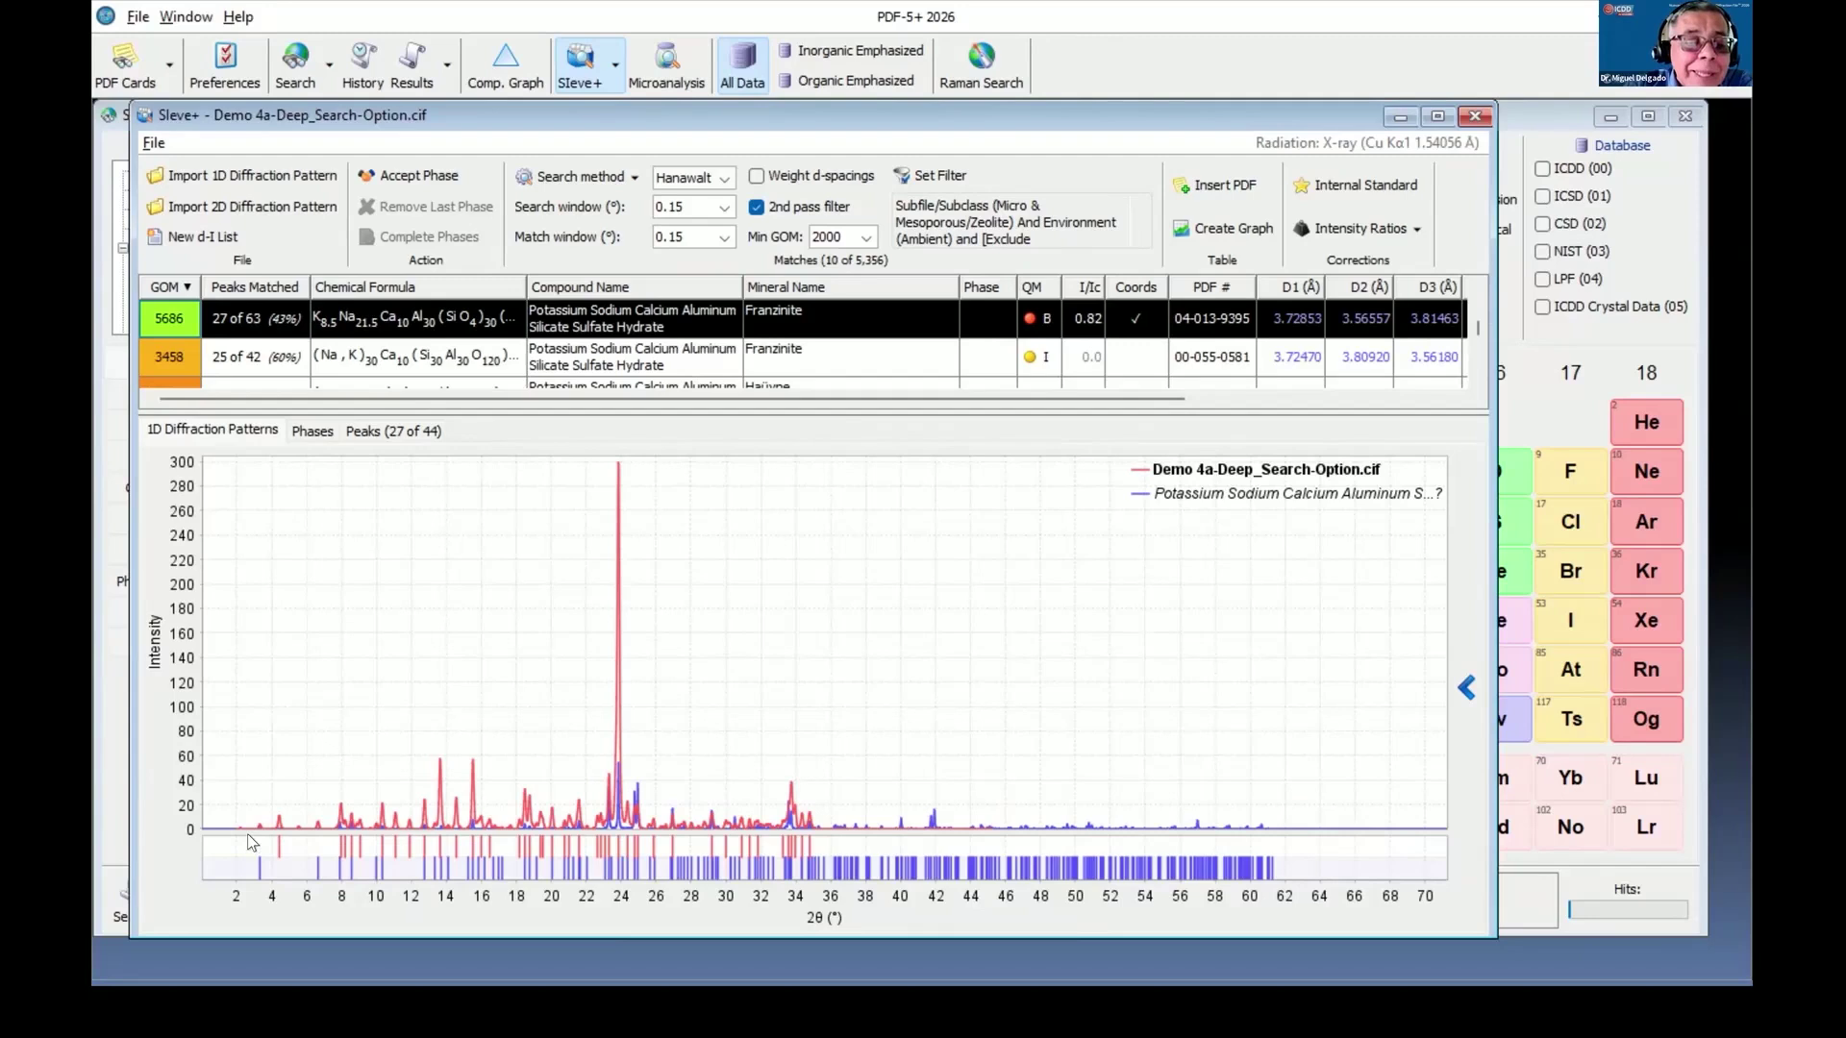
mouse_move(240, 831)
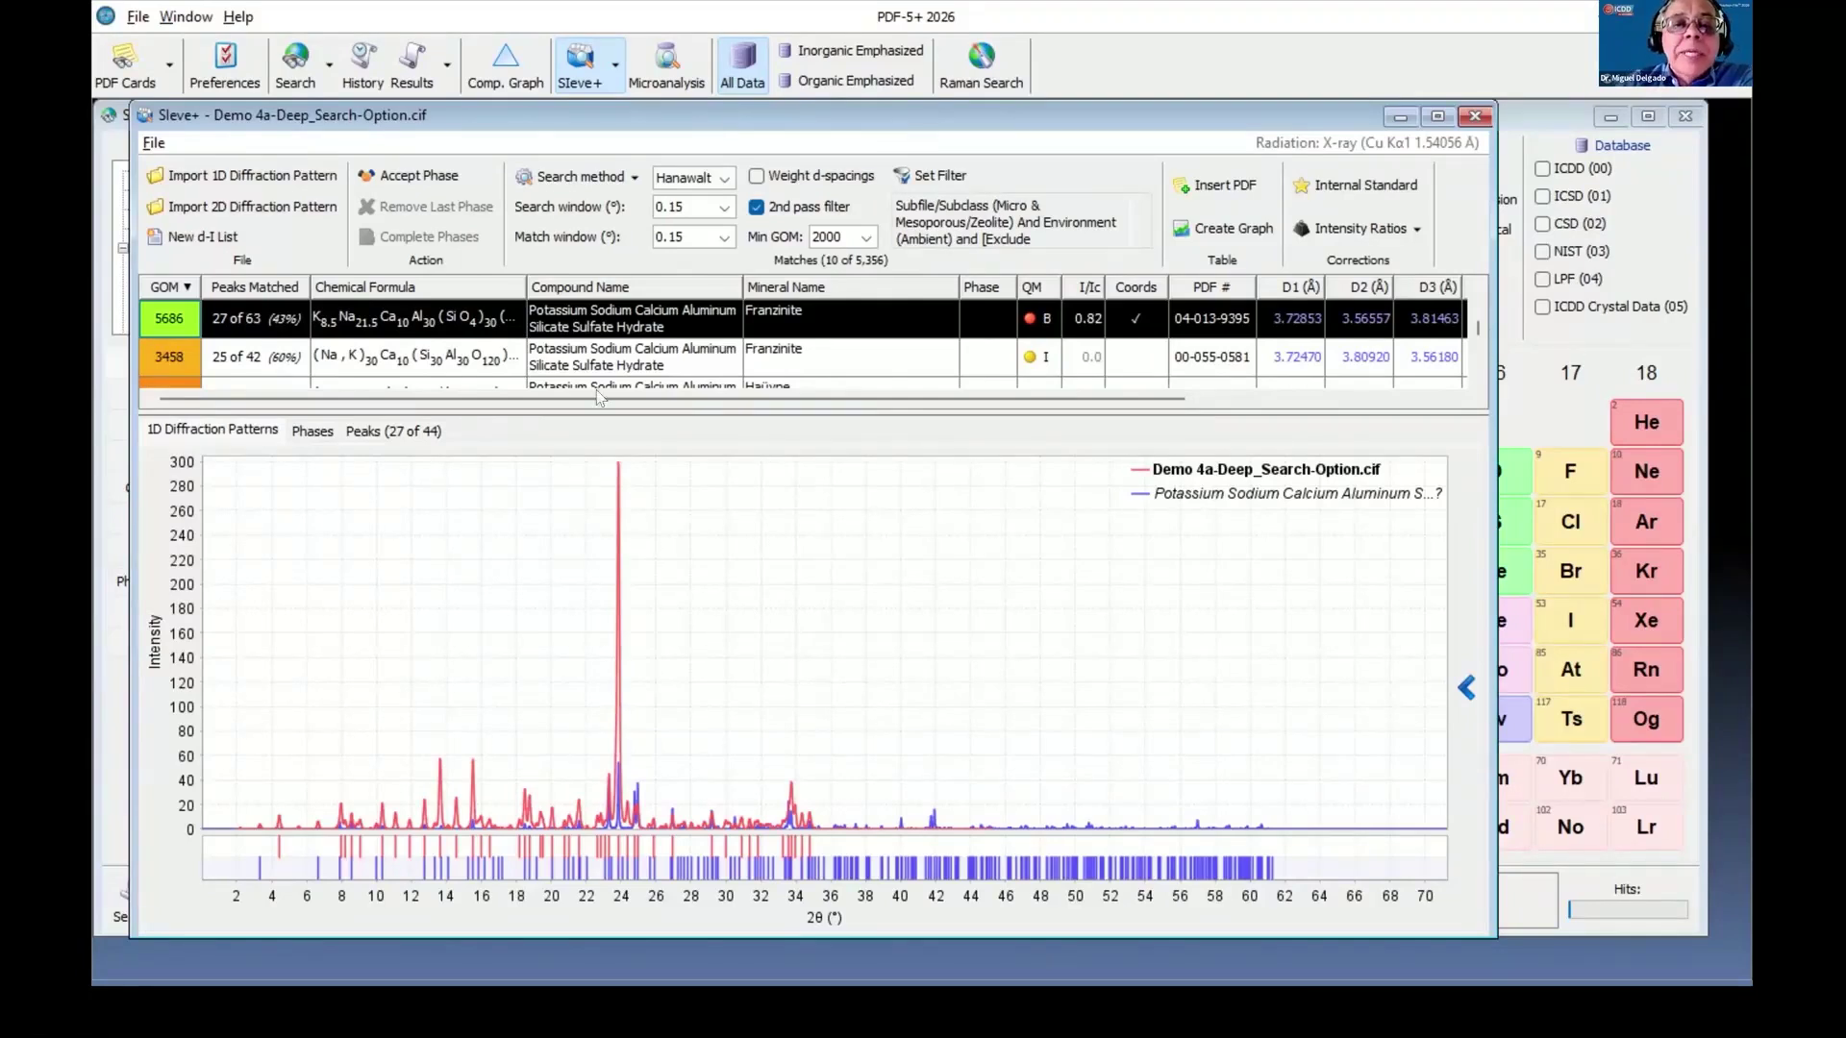
click(565, 179)
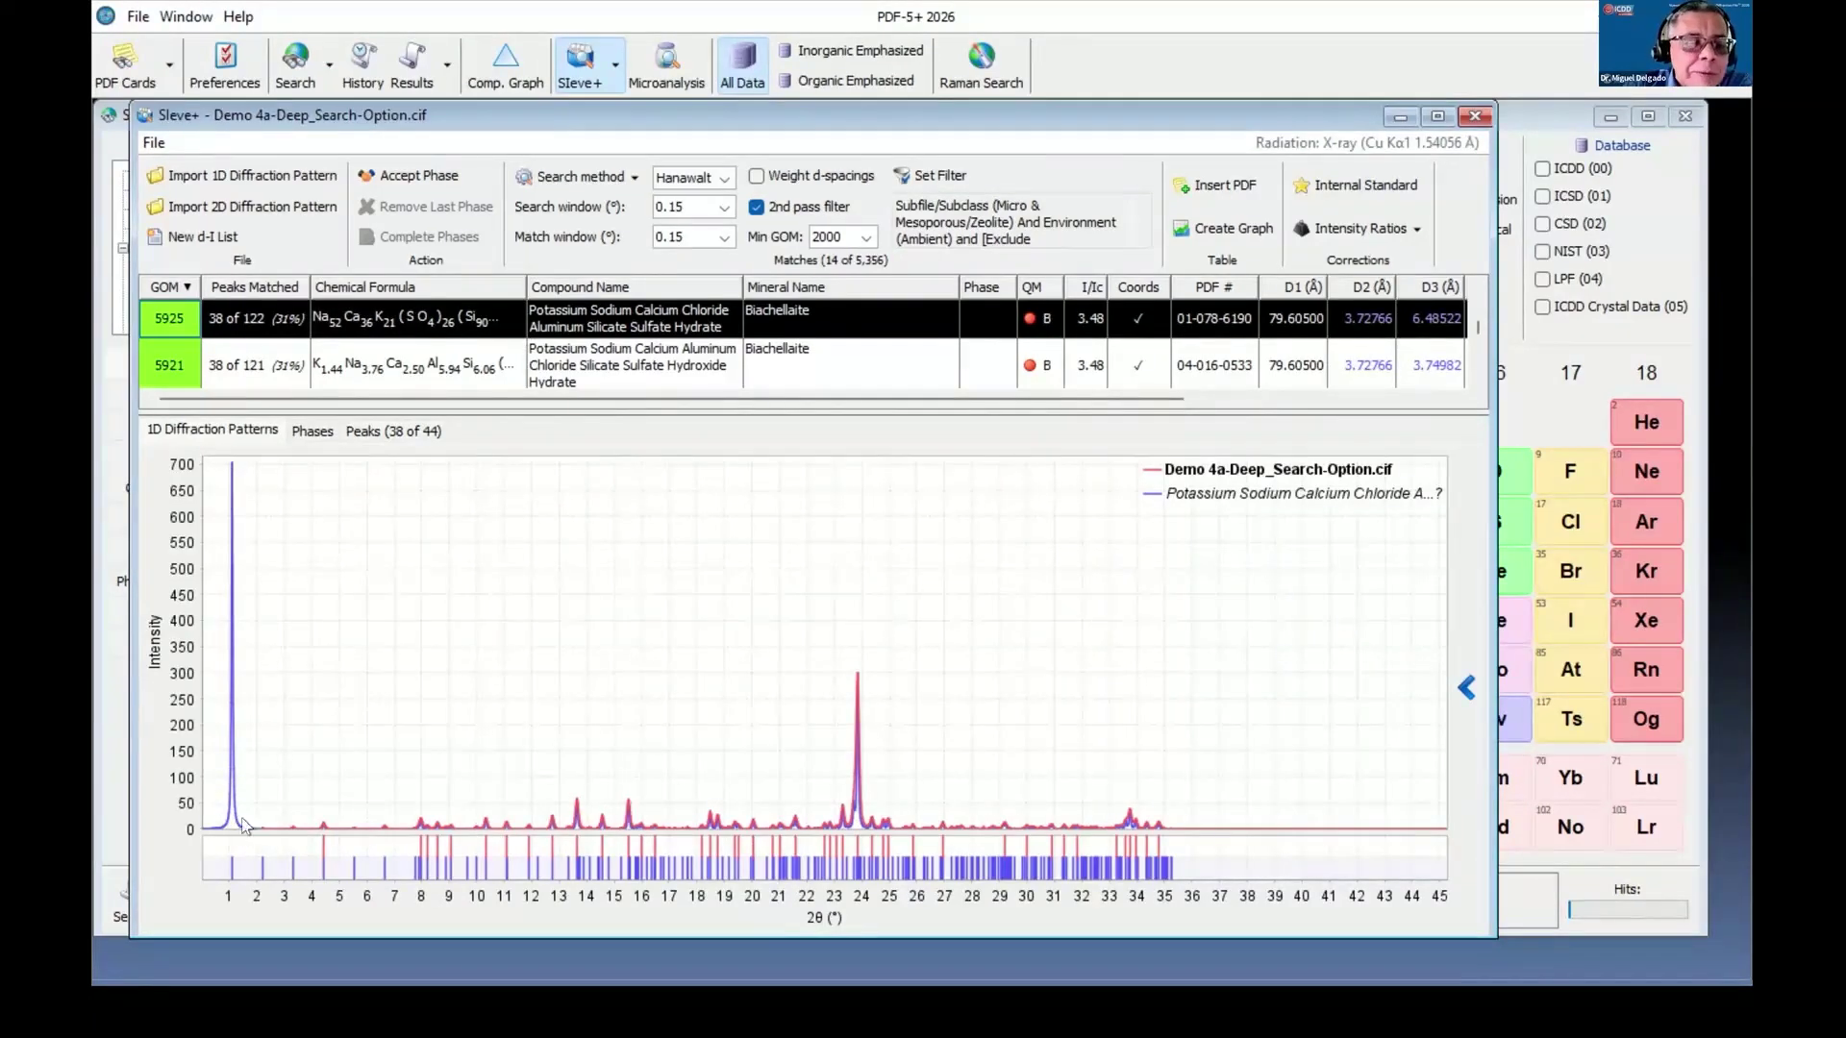
mouse_move(234, 798)
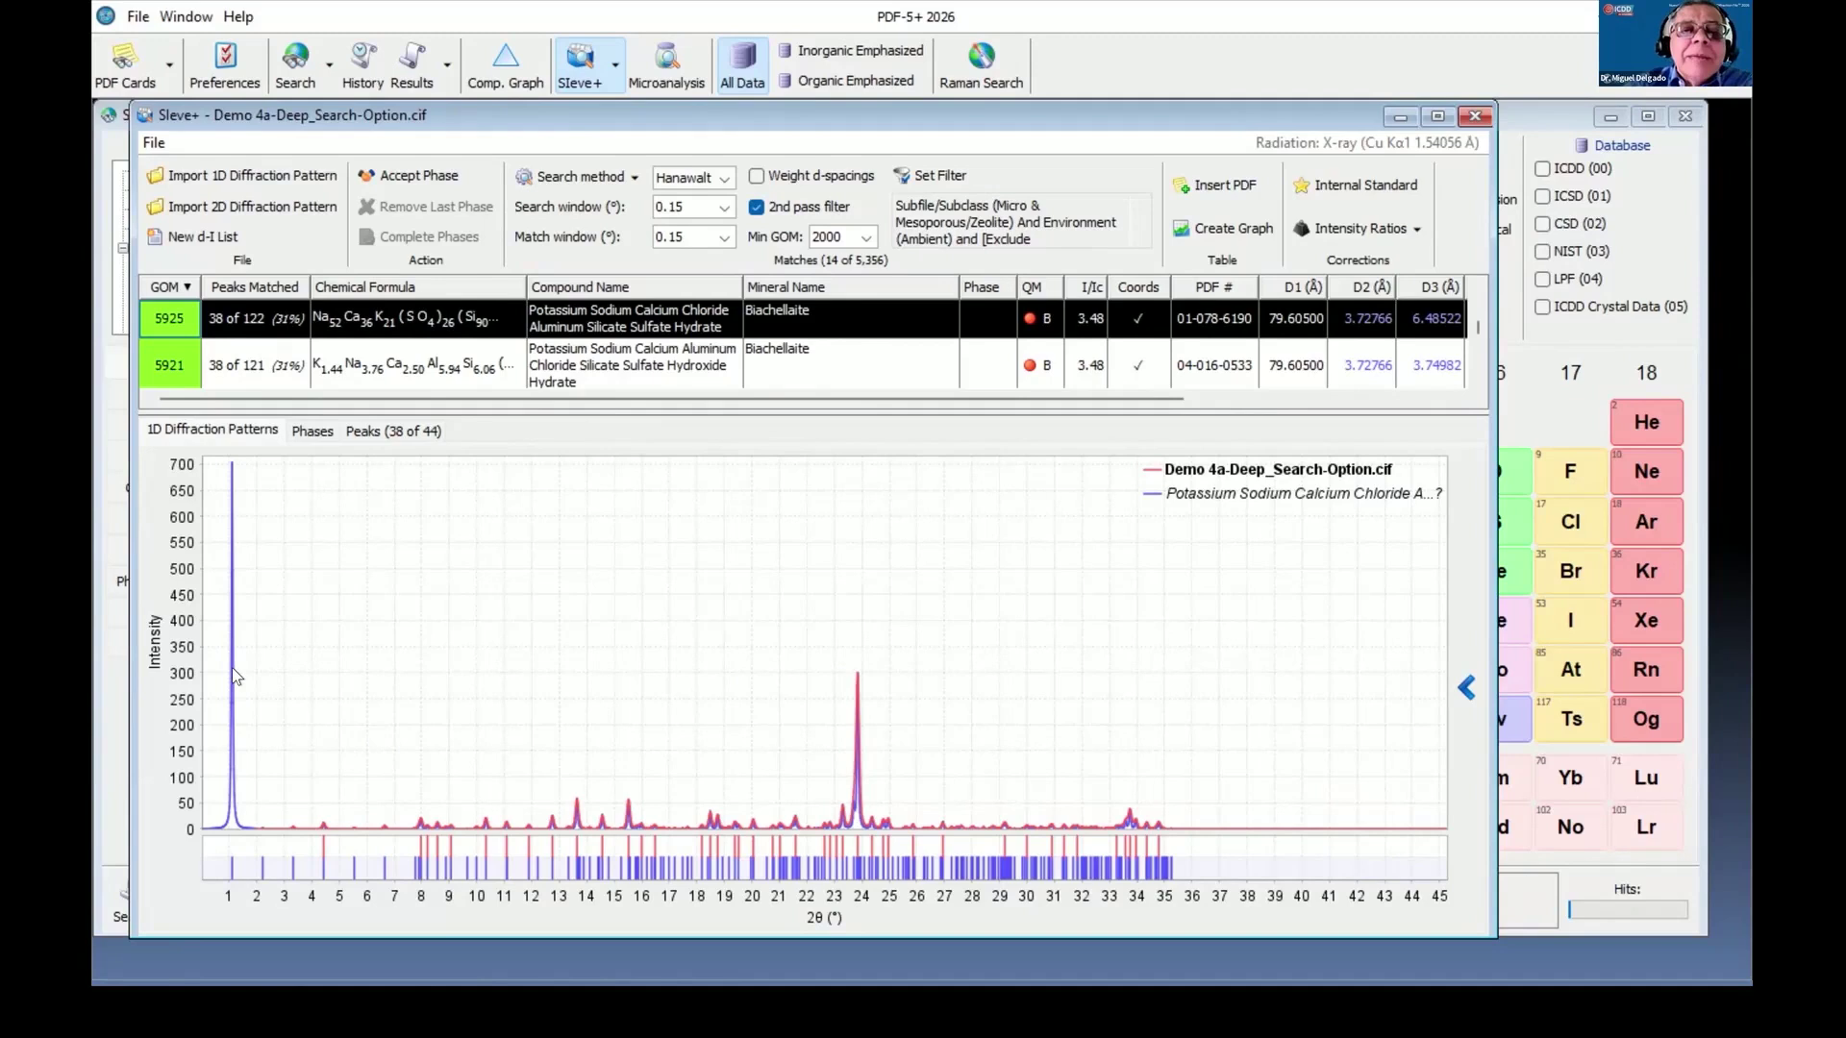
click(577, 179)
click(574, 205)
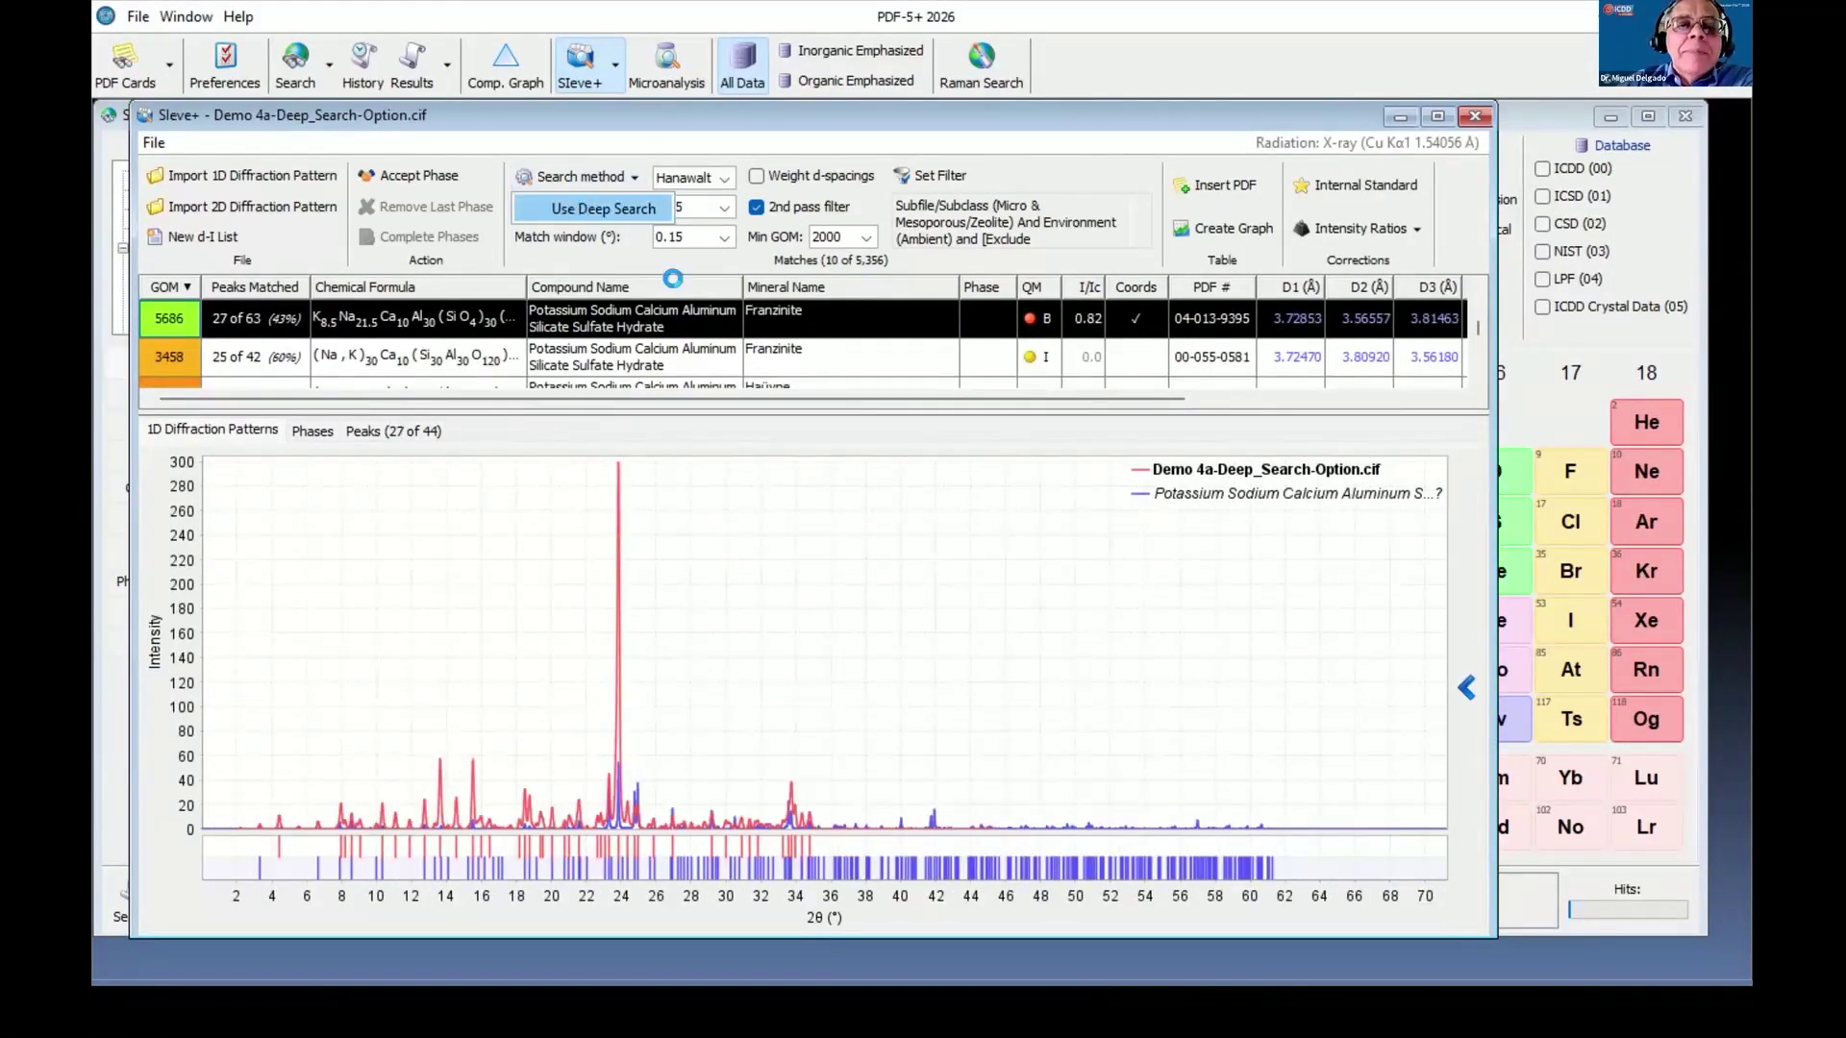
Set the X-axis of the 1D diffraction pattern graph to Full Range.
right_click(665, 516)
mouse_move(738, 708)
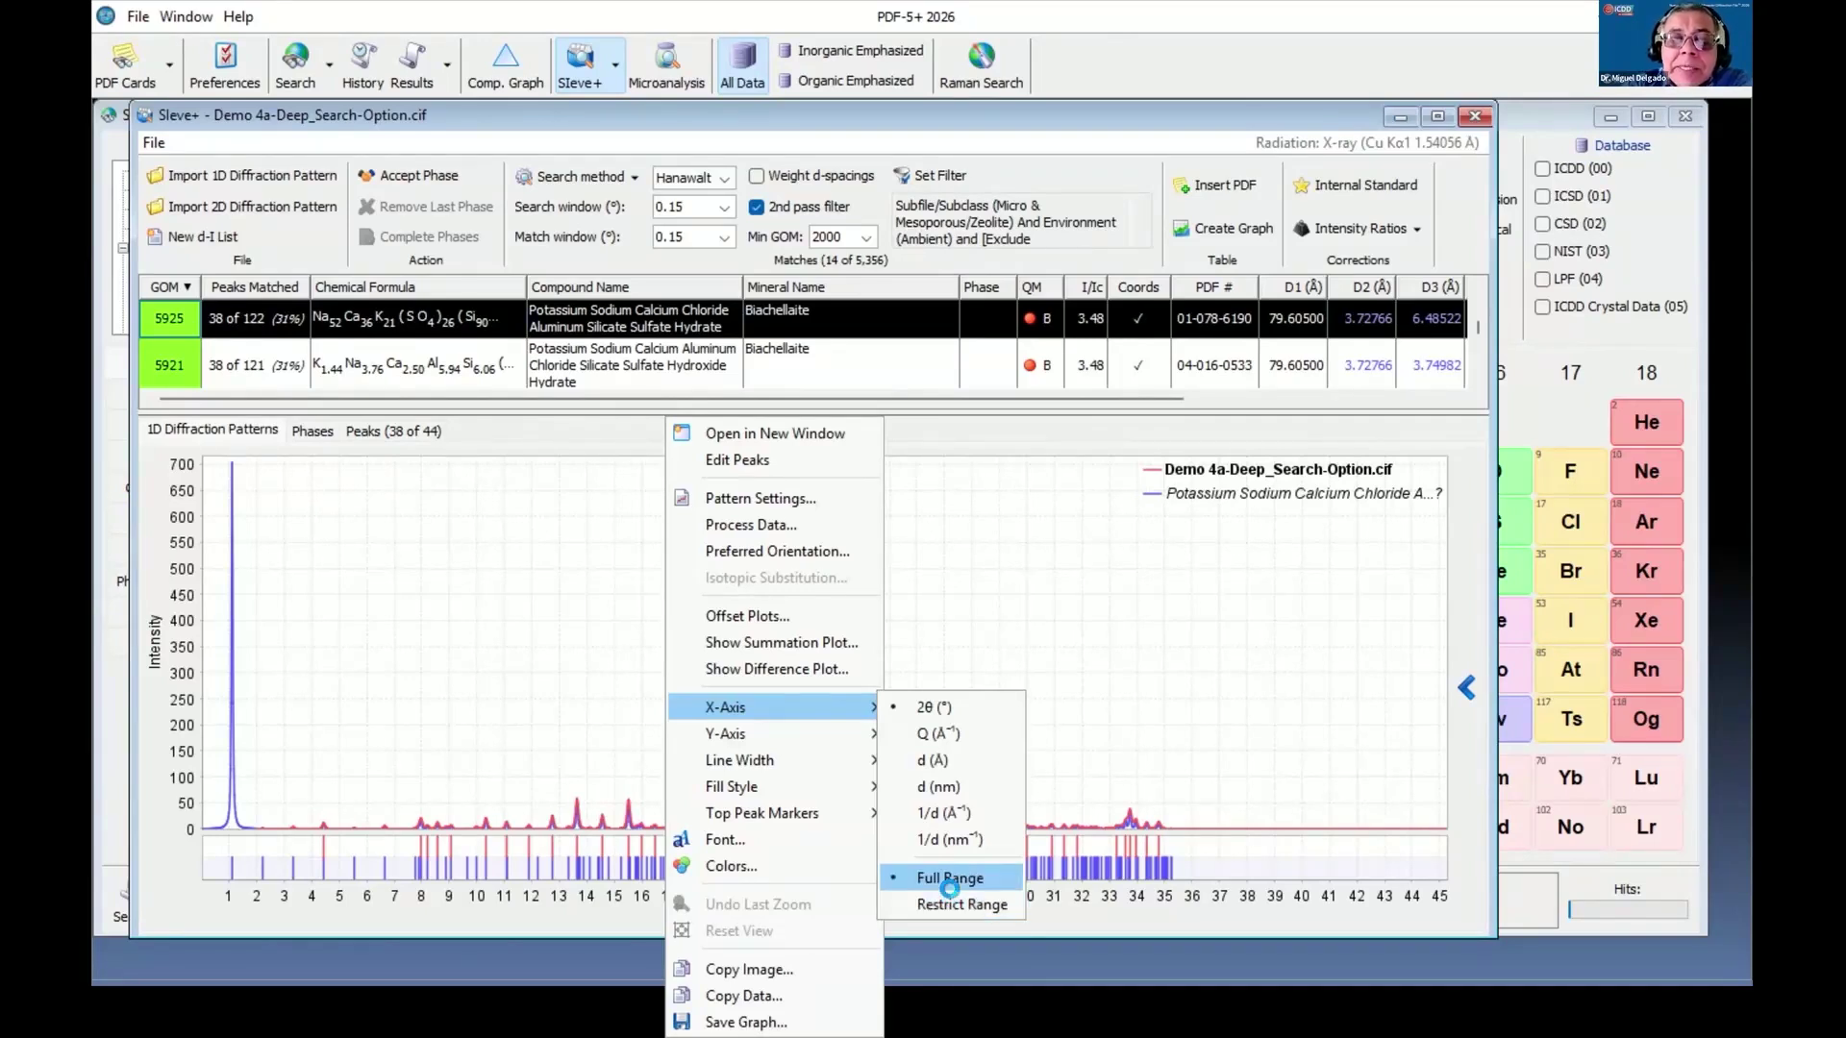
click(949, 878)
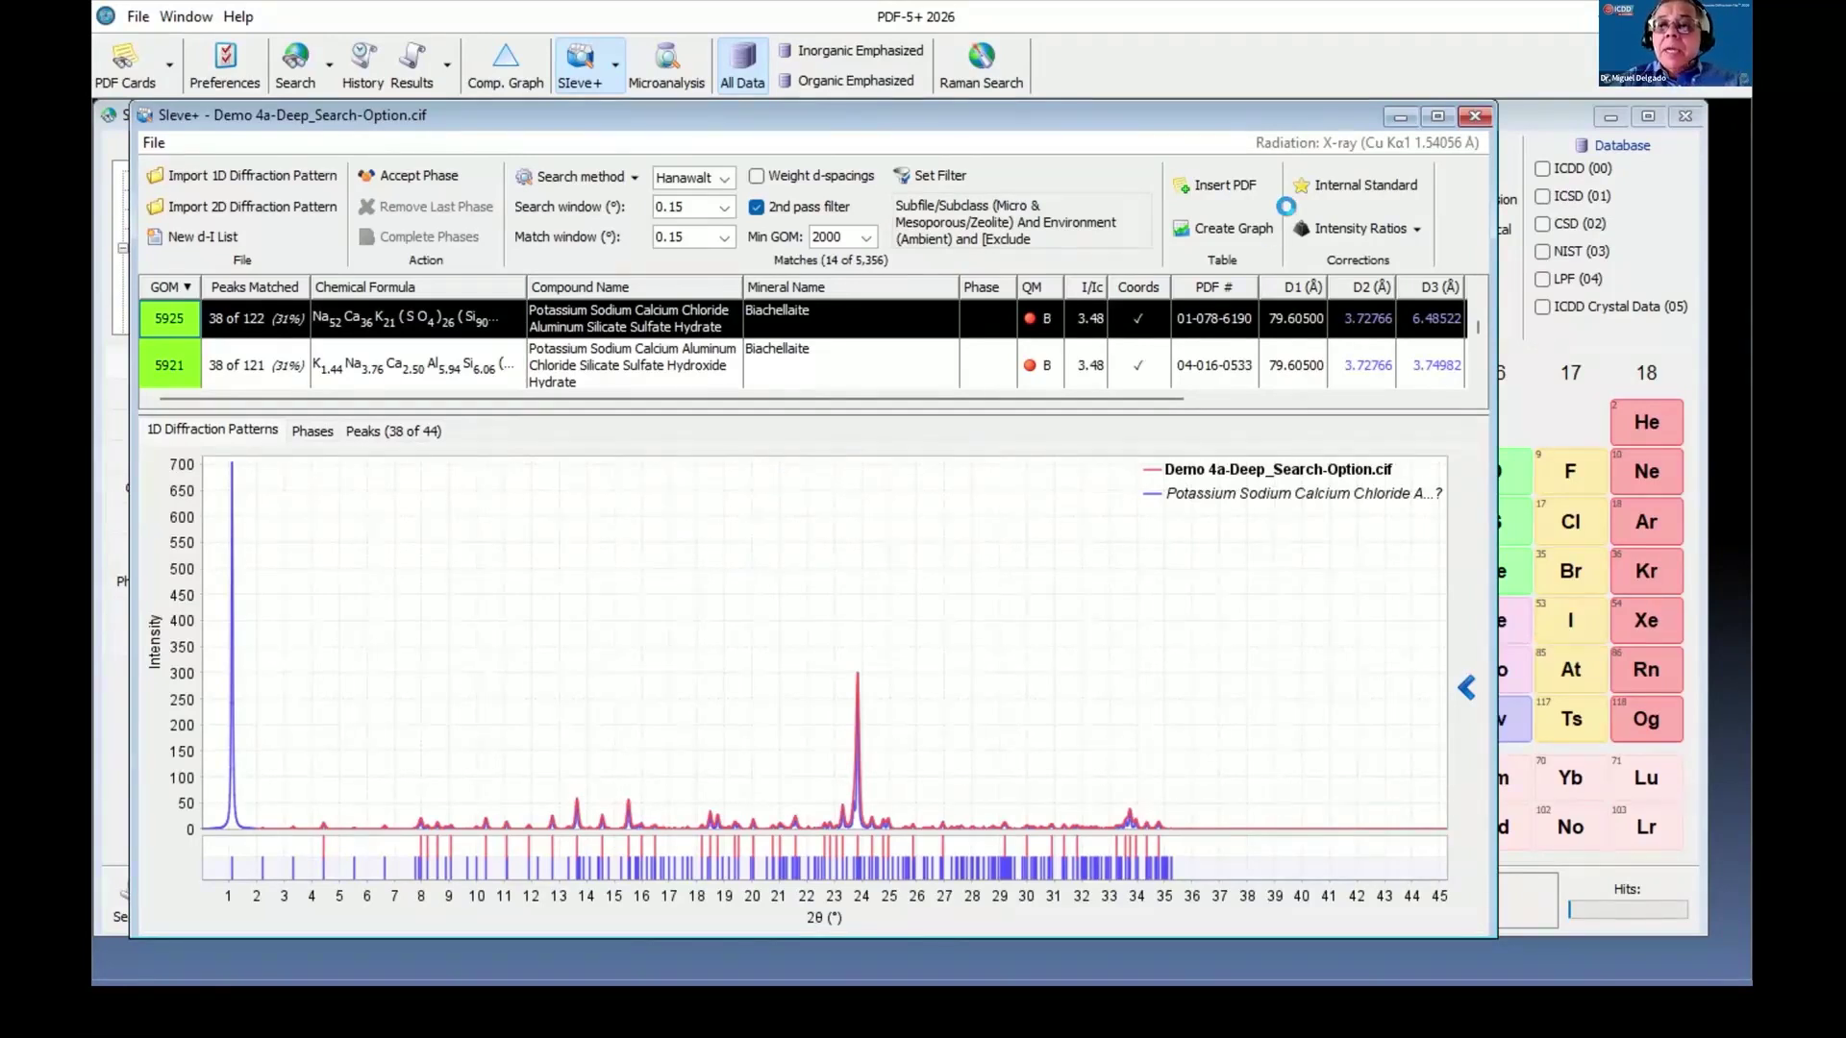
Close the Demo 4a SIeve+ session without saving its changes.
click(1476, 117)
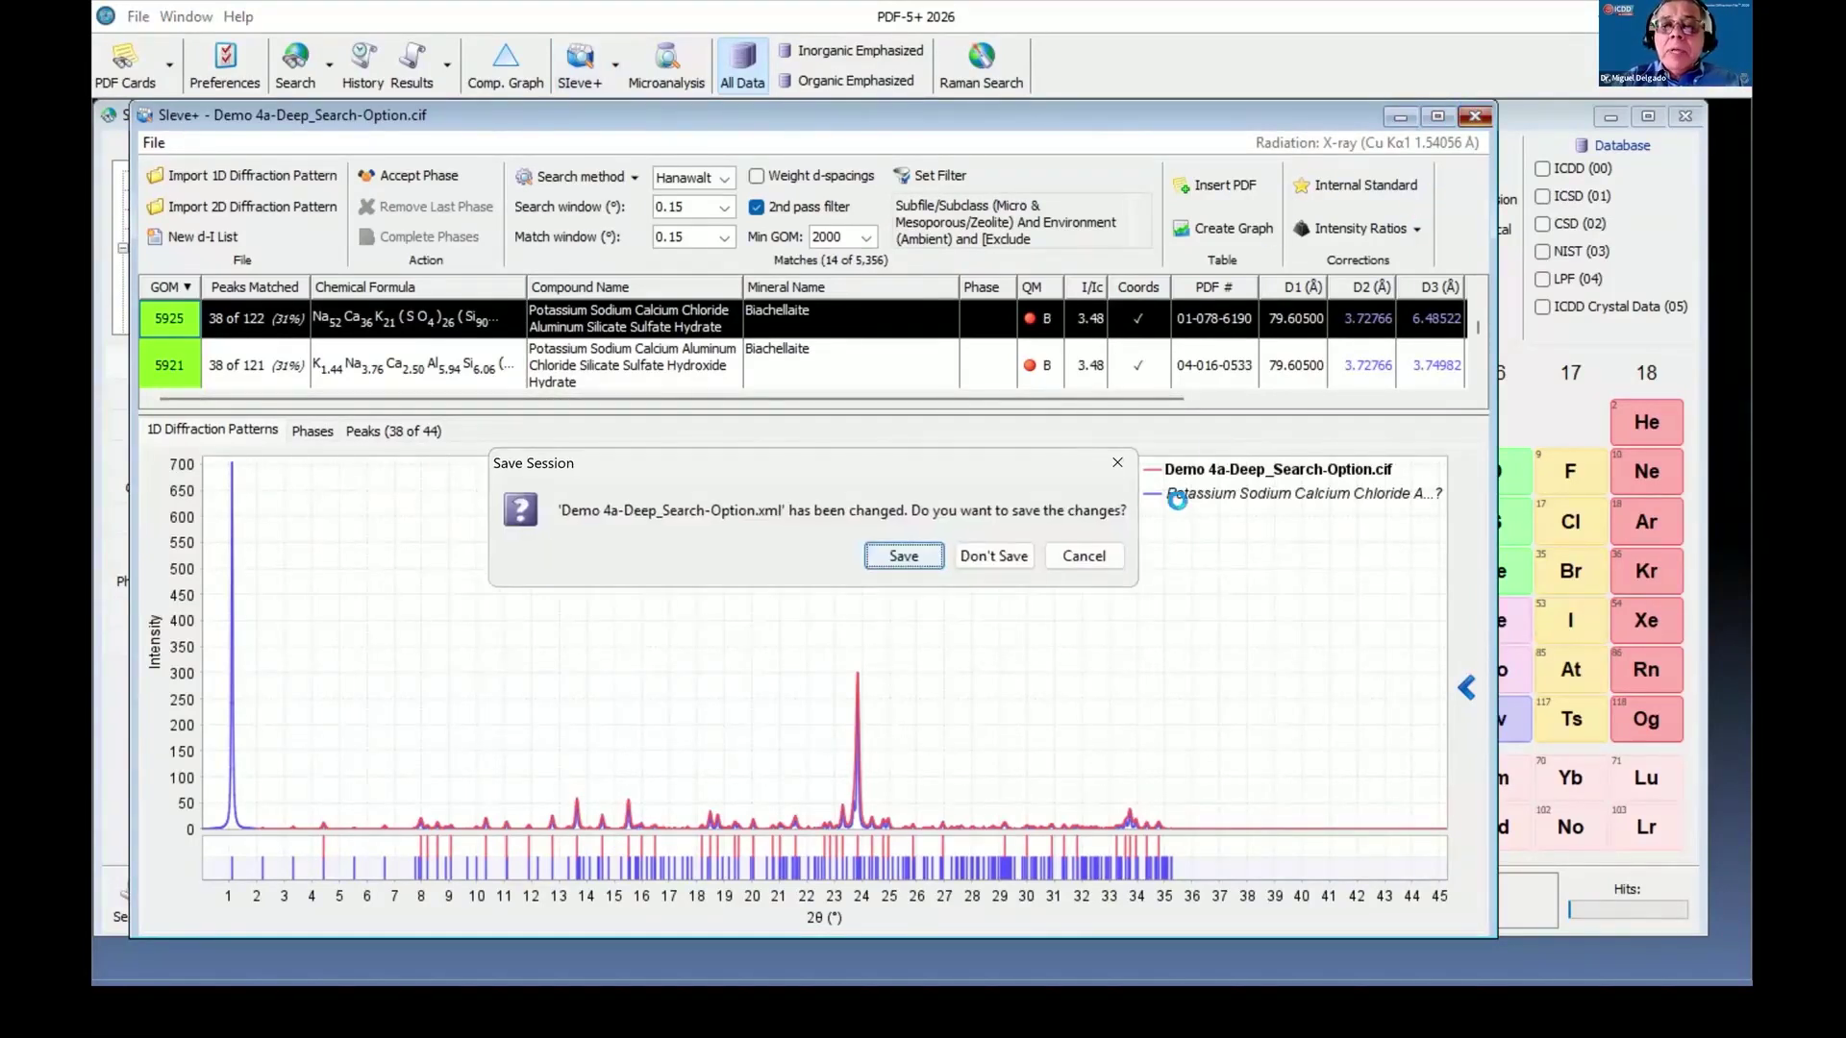
click(1014, 557)
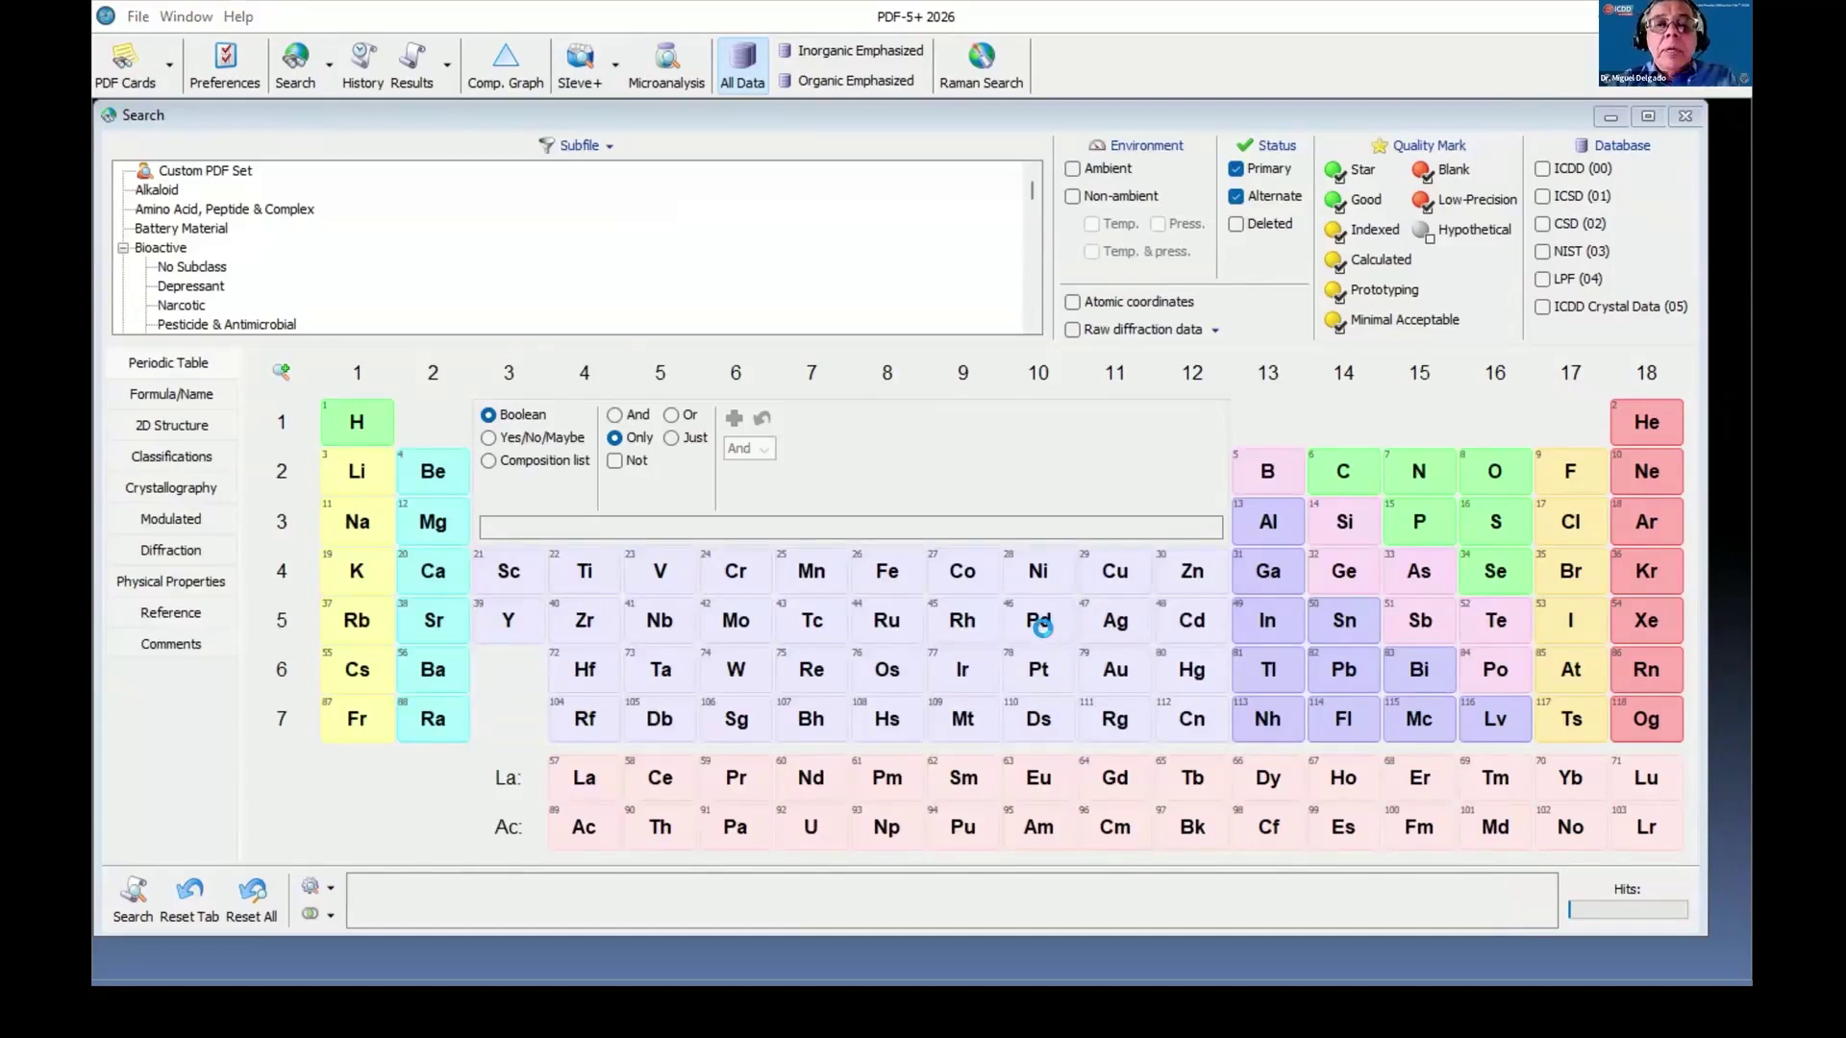
key(alt+Tab)
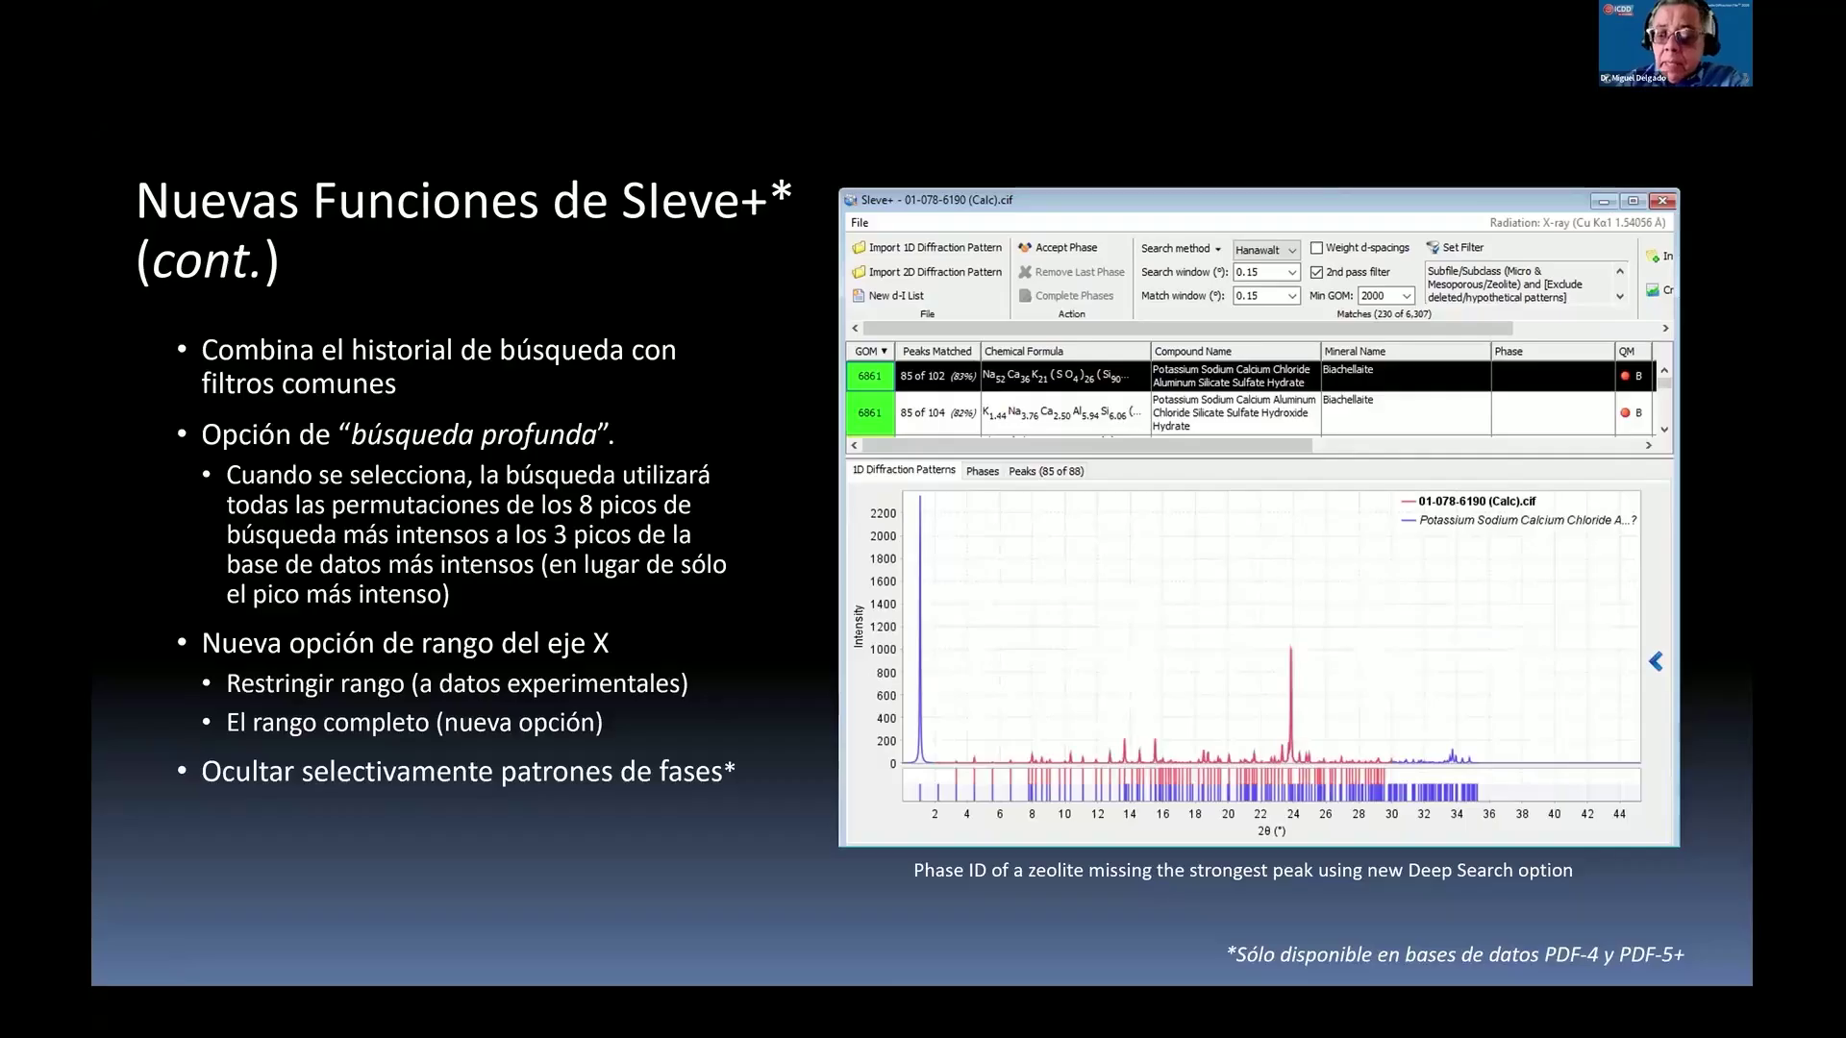
key(Right)
key(Right)
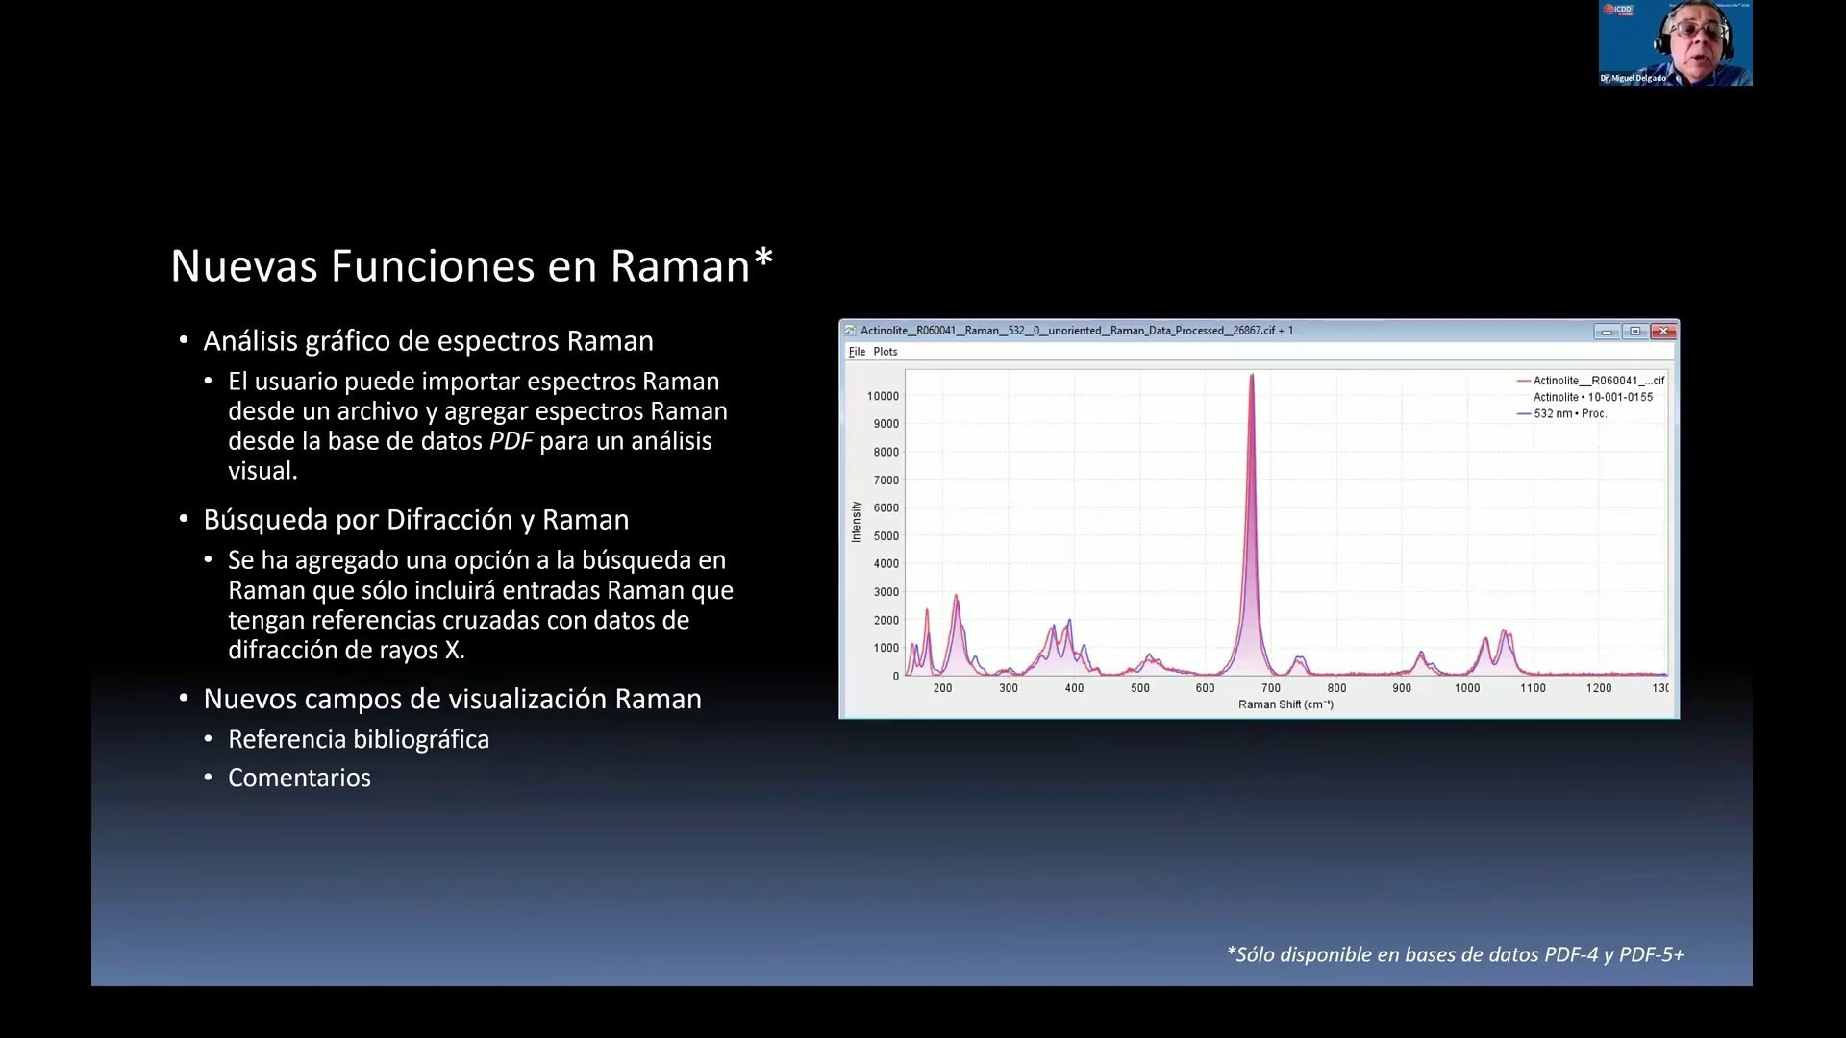
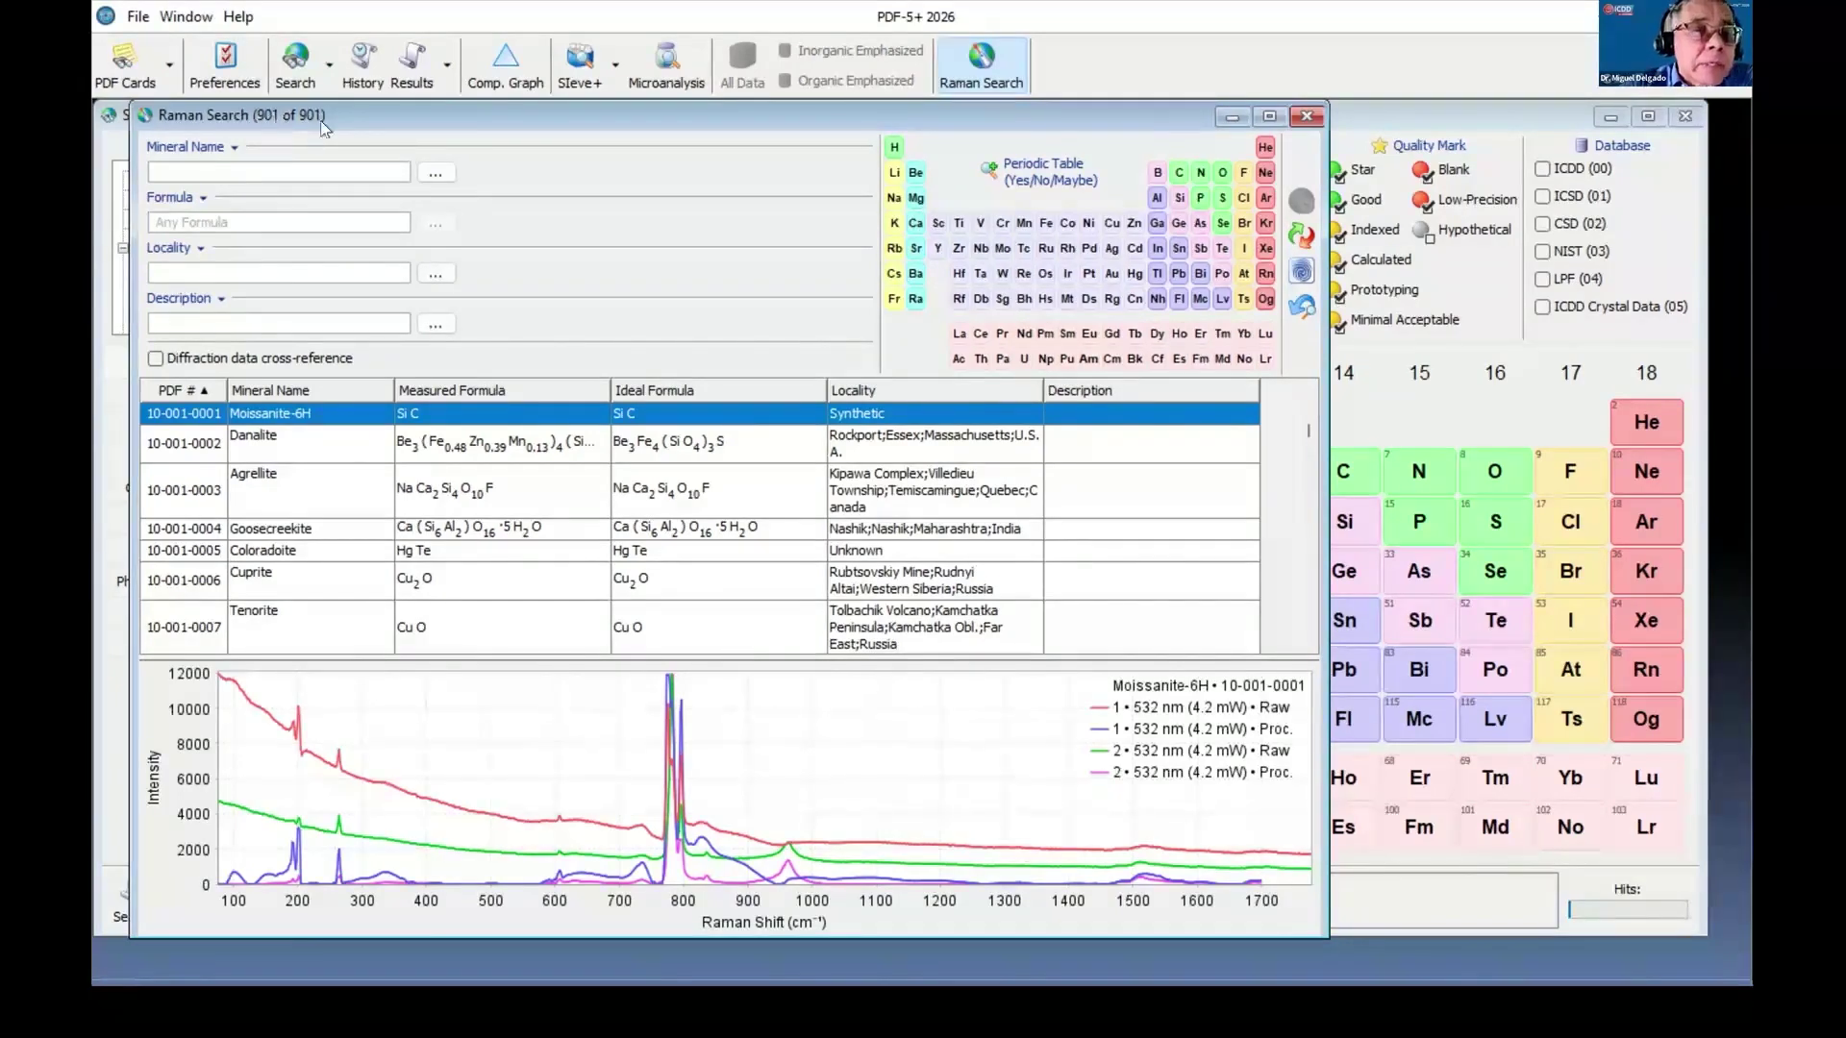
Preview the Raman spectra of the first seven minerals in the Raman Search list, and temporarily filter the entries by cobalt.
click(513, 444)
click(494, 510)
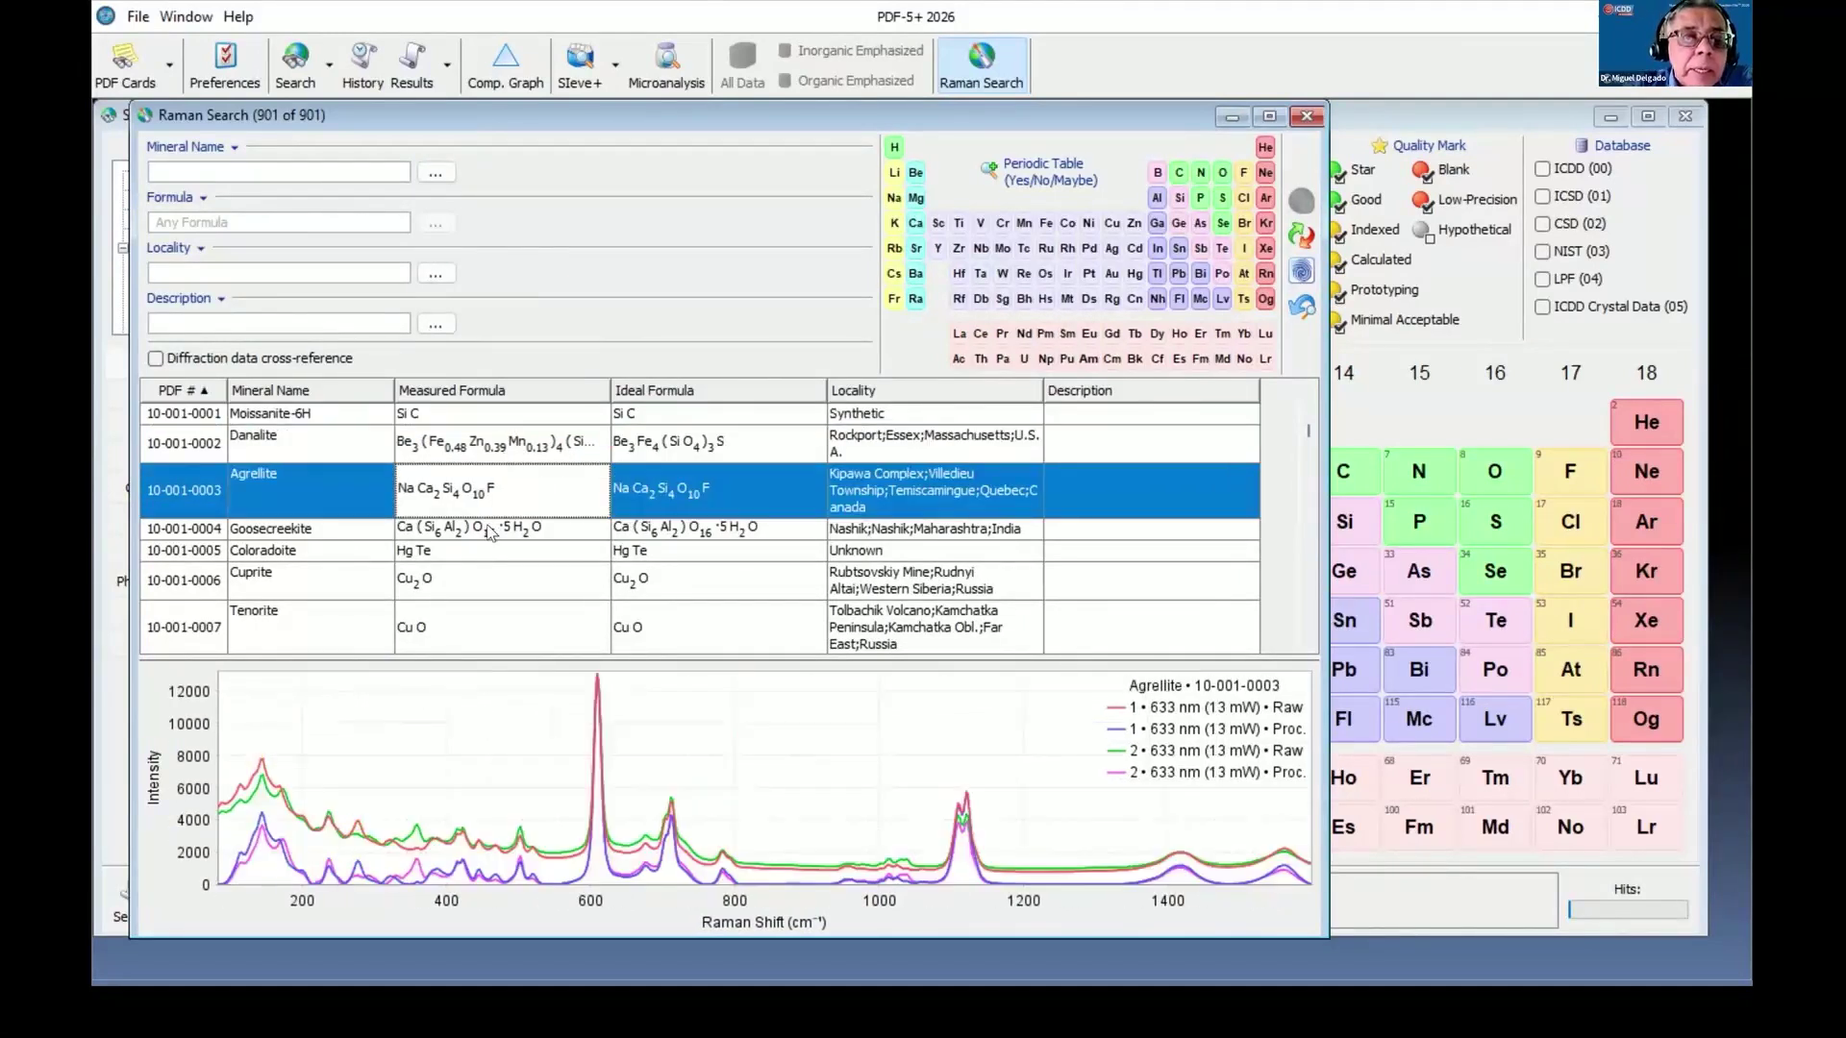
click(487, 528)
click(476, 556)
click(465, 577)
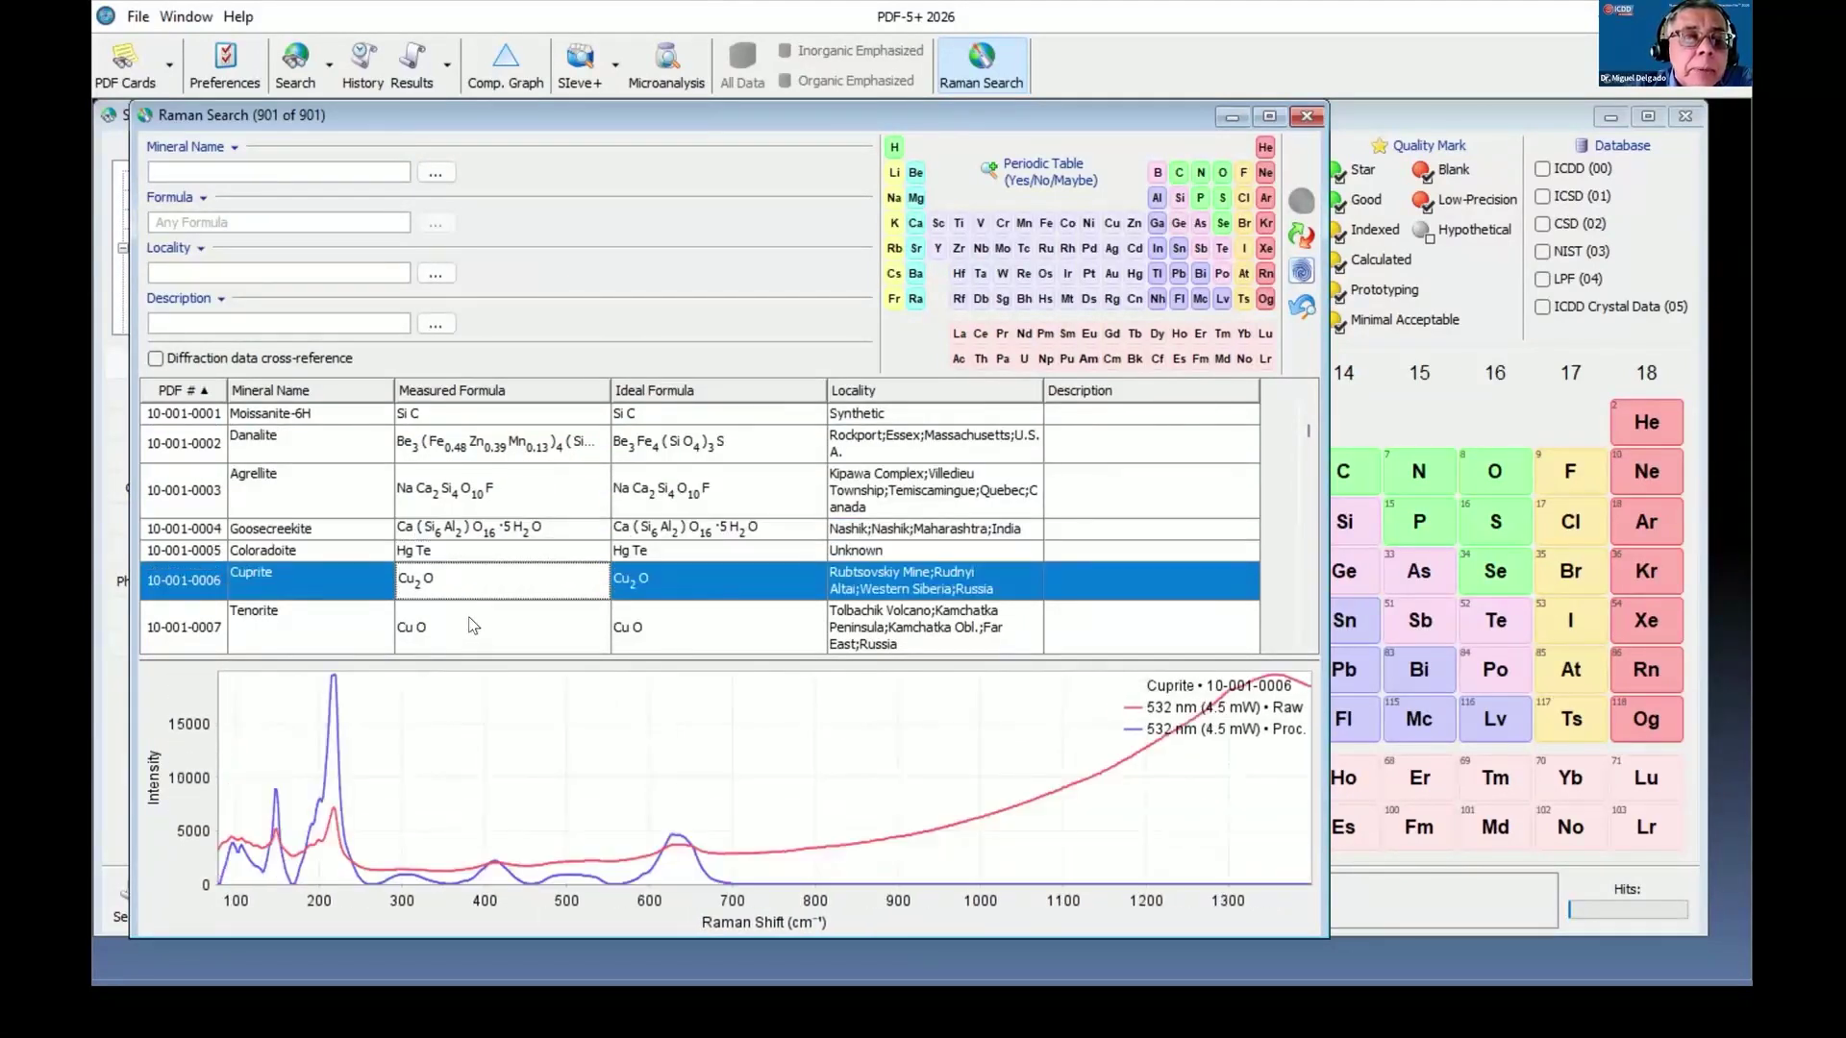
click(473, 625)
click(456, 412)
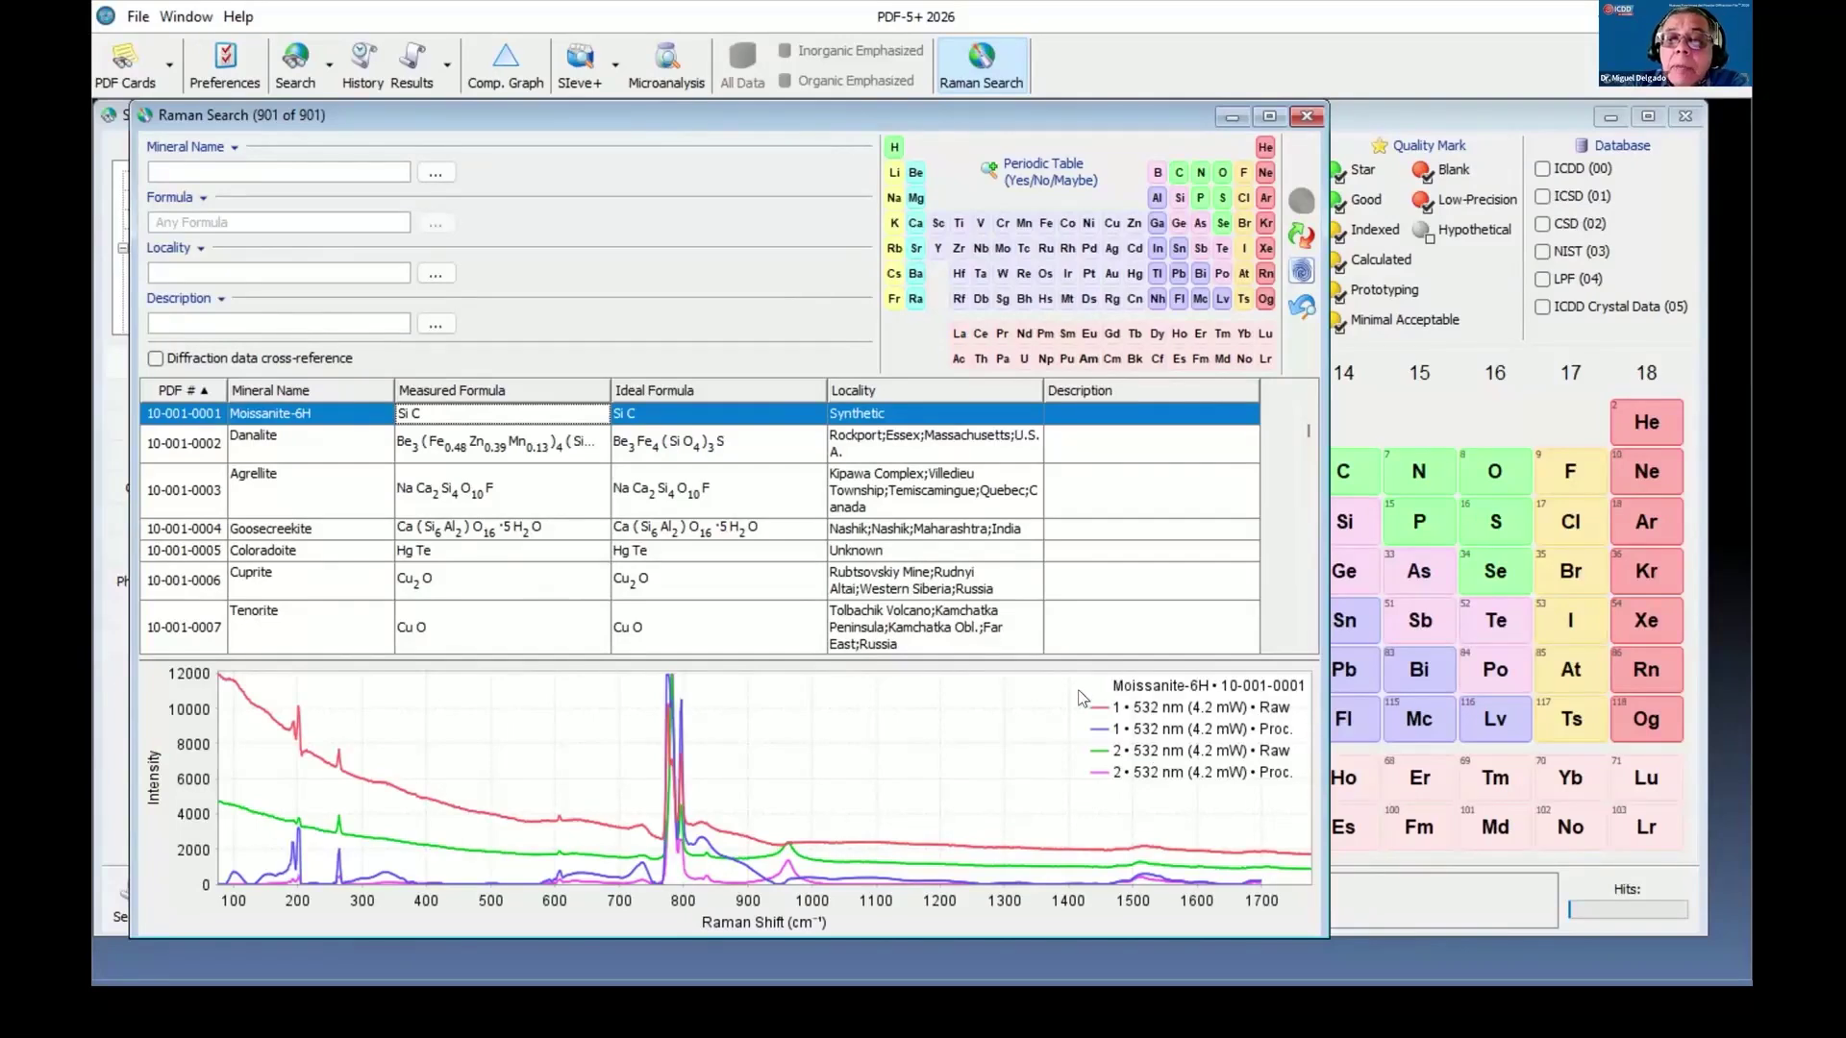
click(1068, 224)
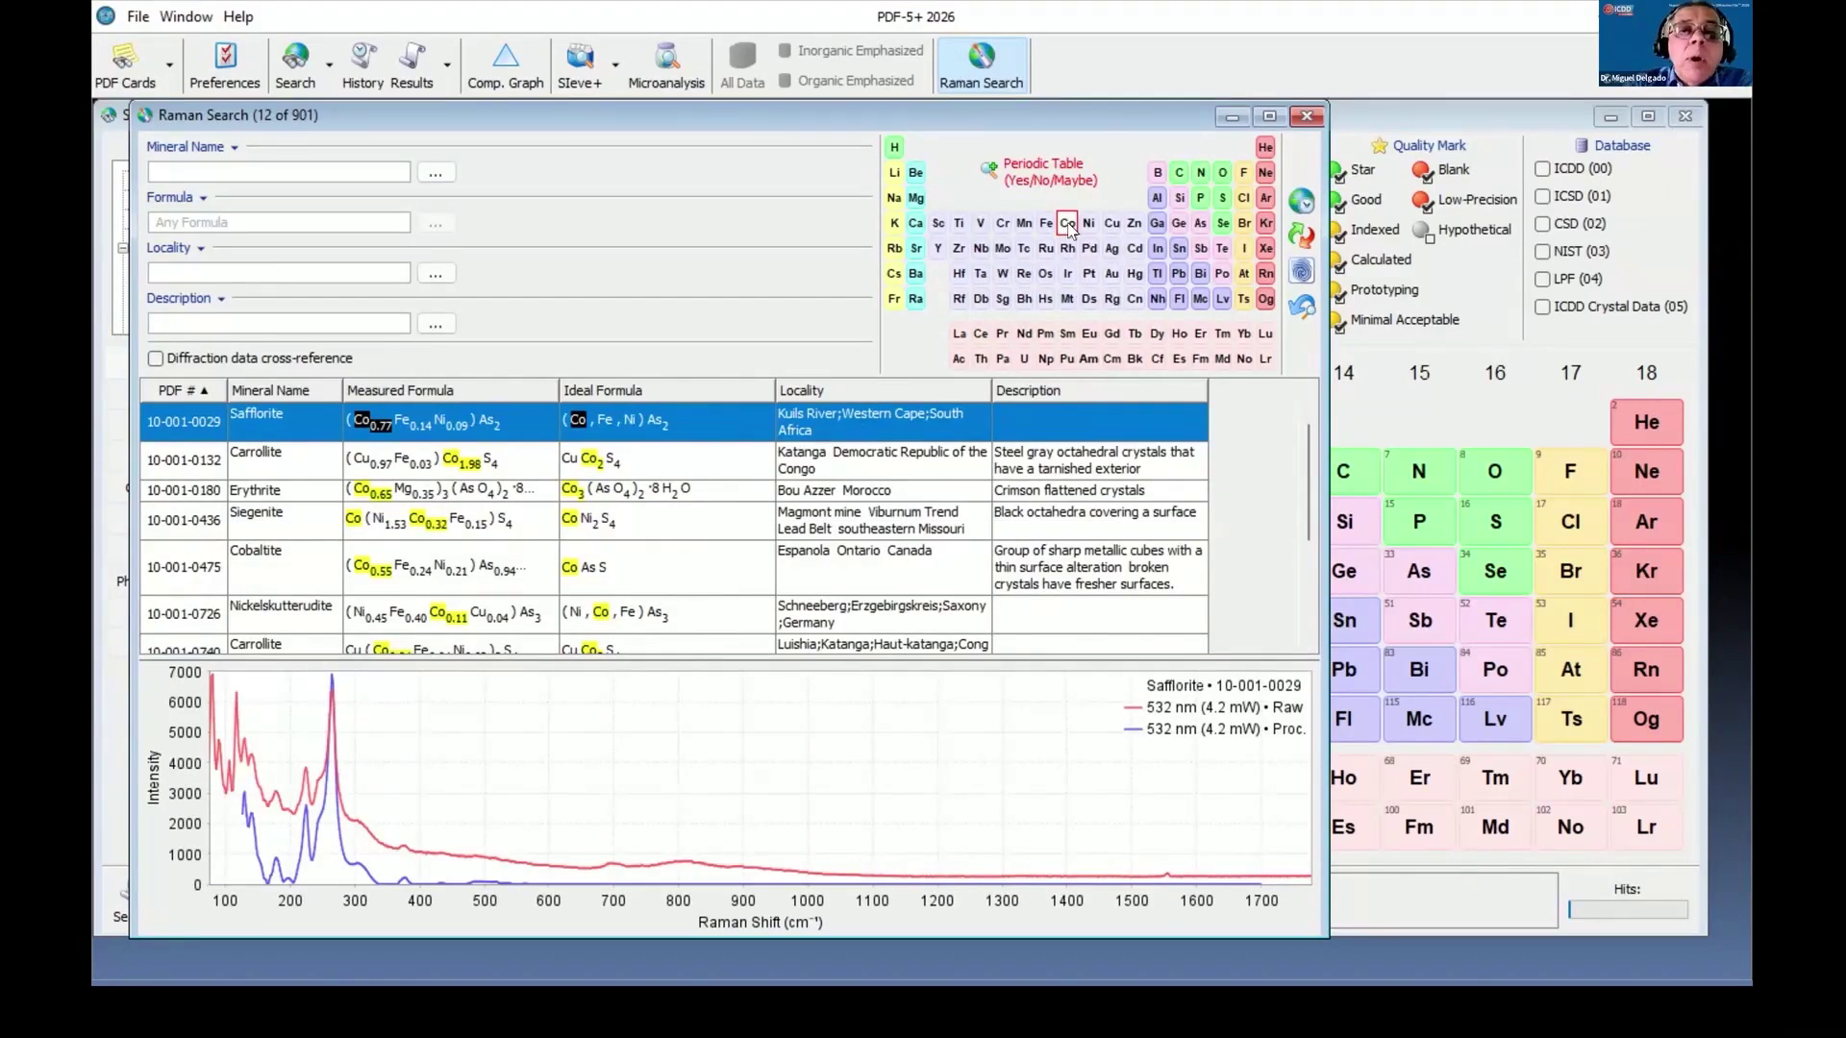
click(1068, 224)
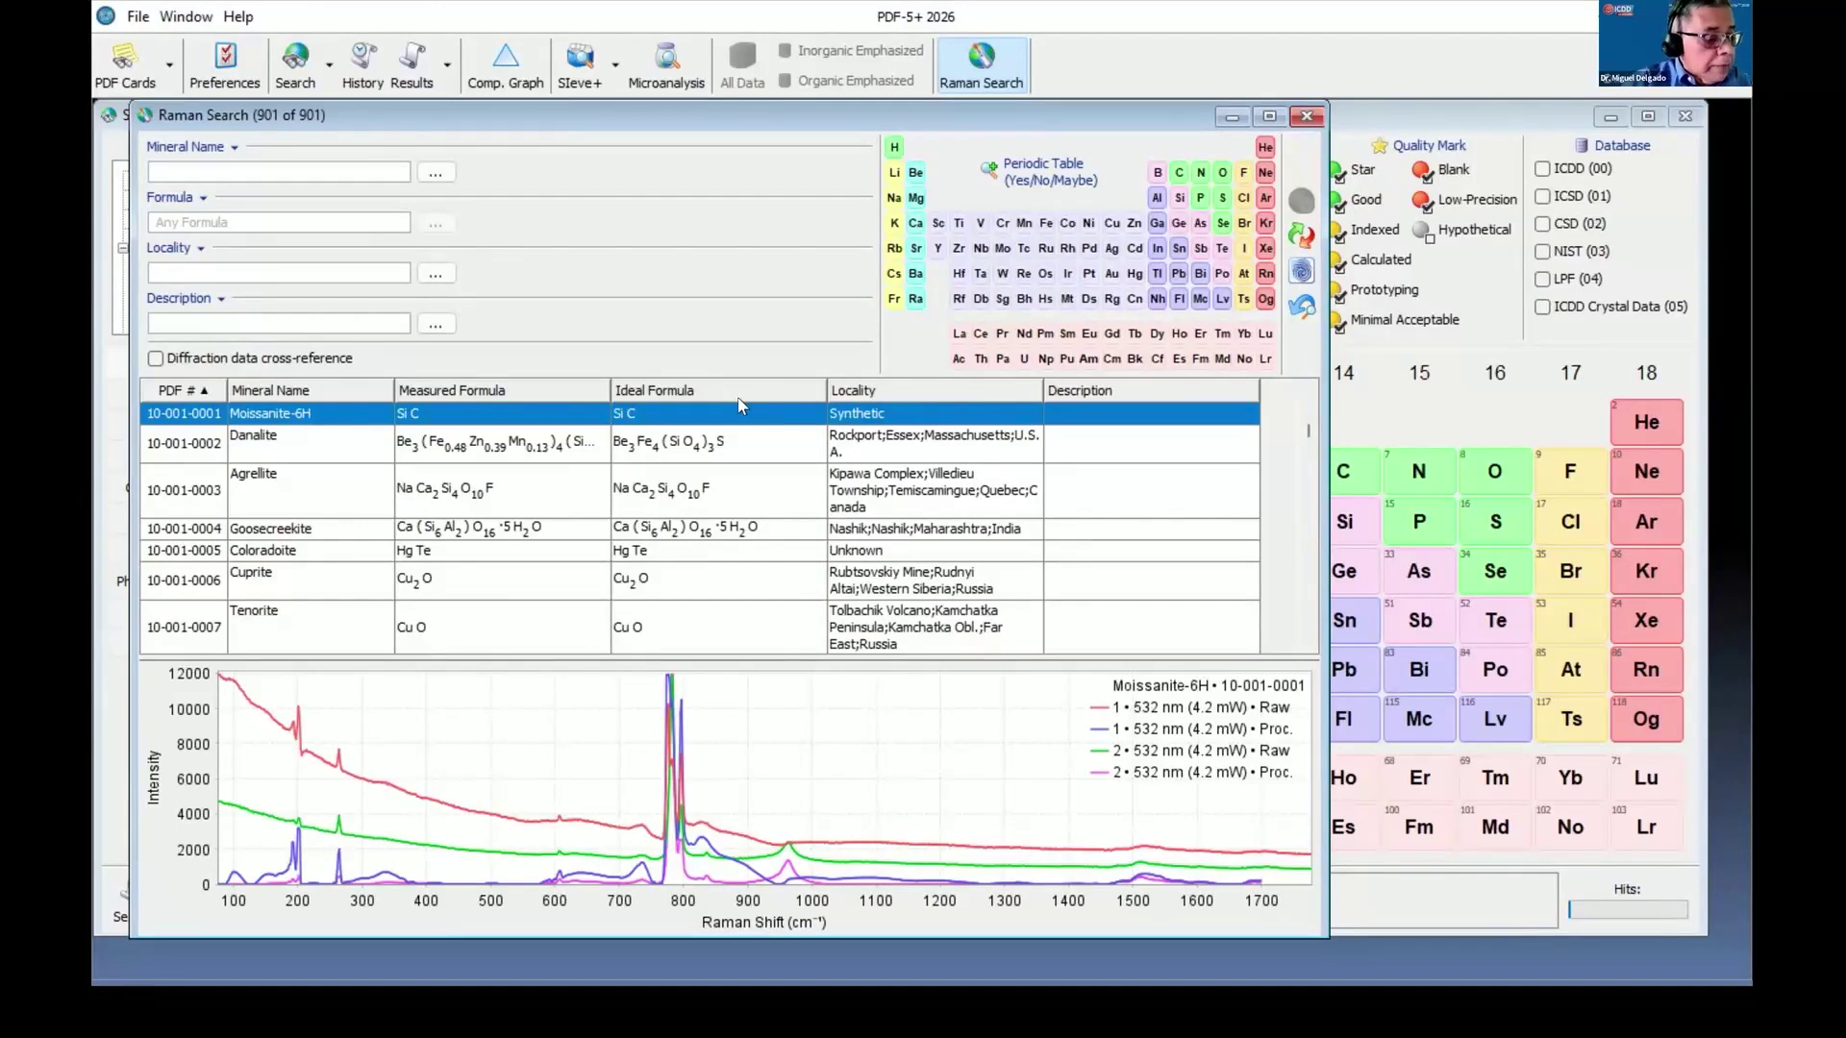
Create a new Raman spectra graph and open Demo 5-Actinolite__R060041.cif for import.
click(138, 18)
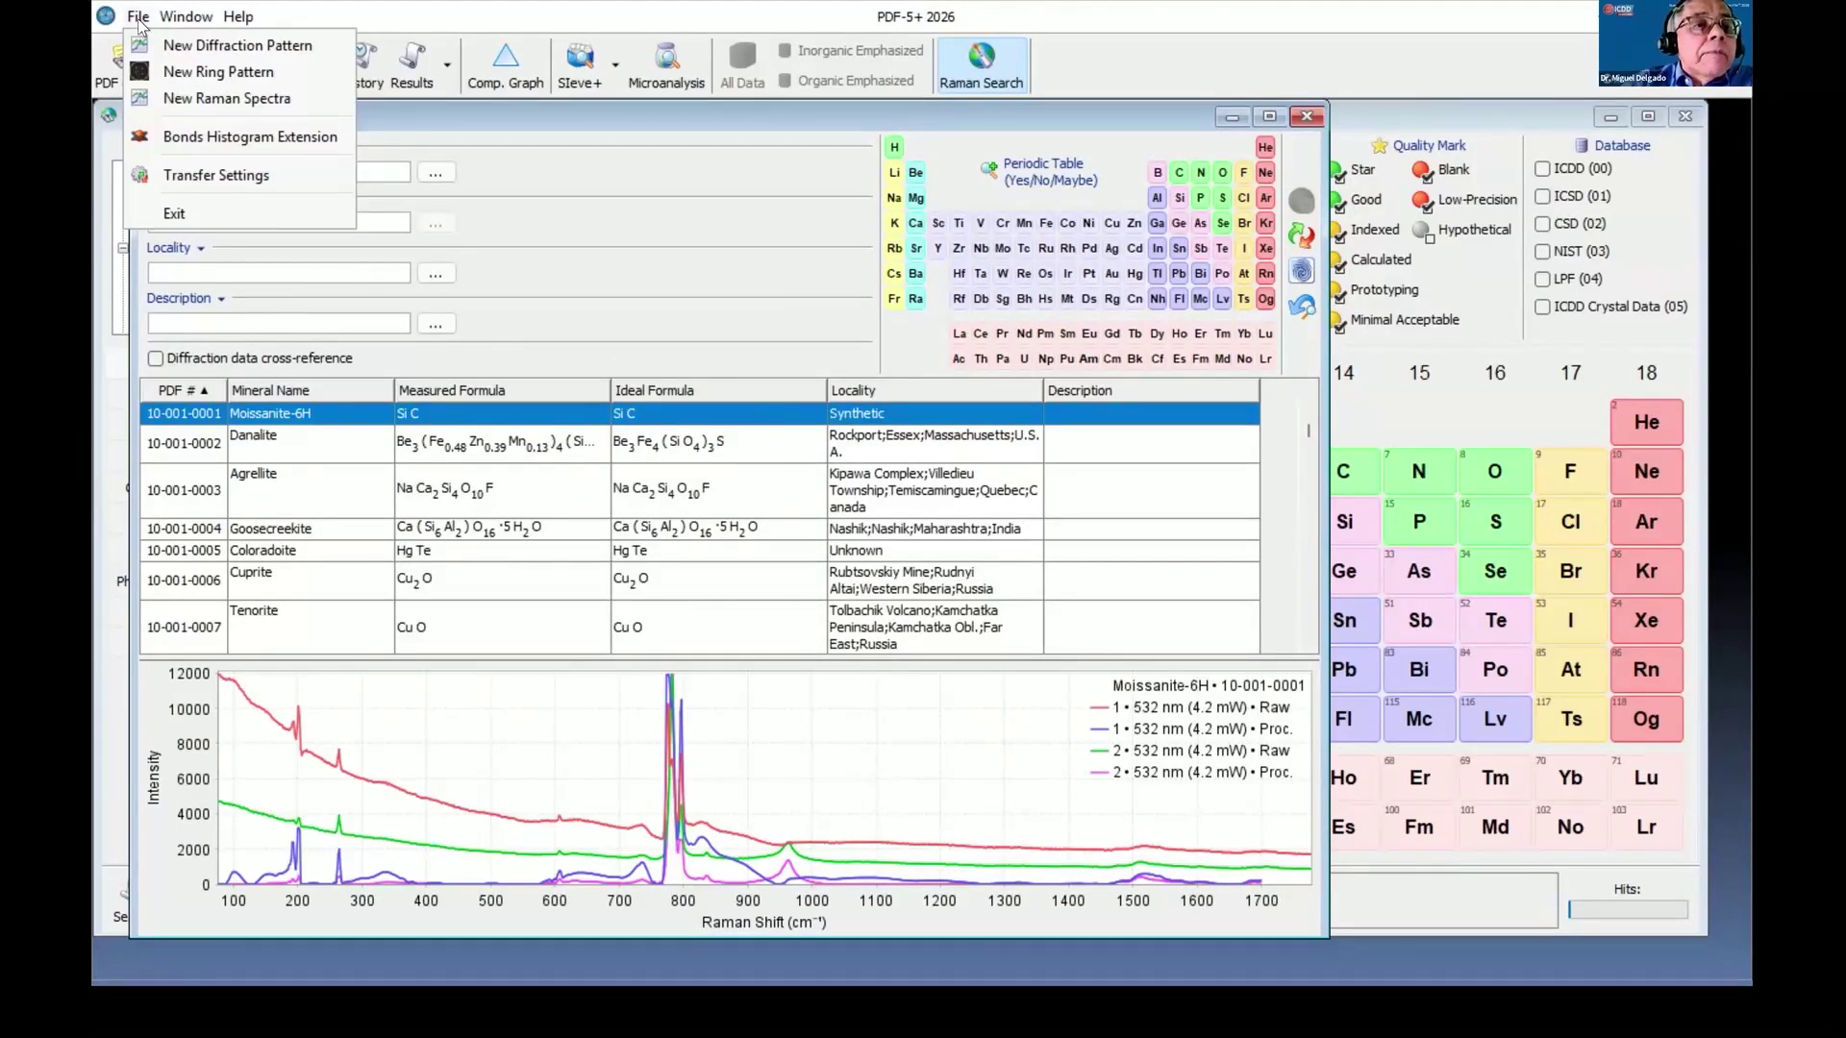
click(204, 97)
click(225, 215)
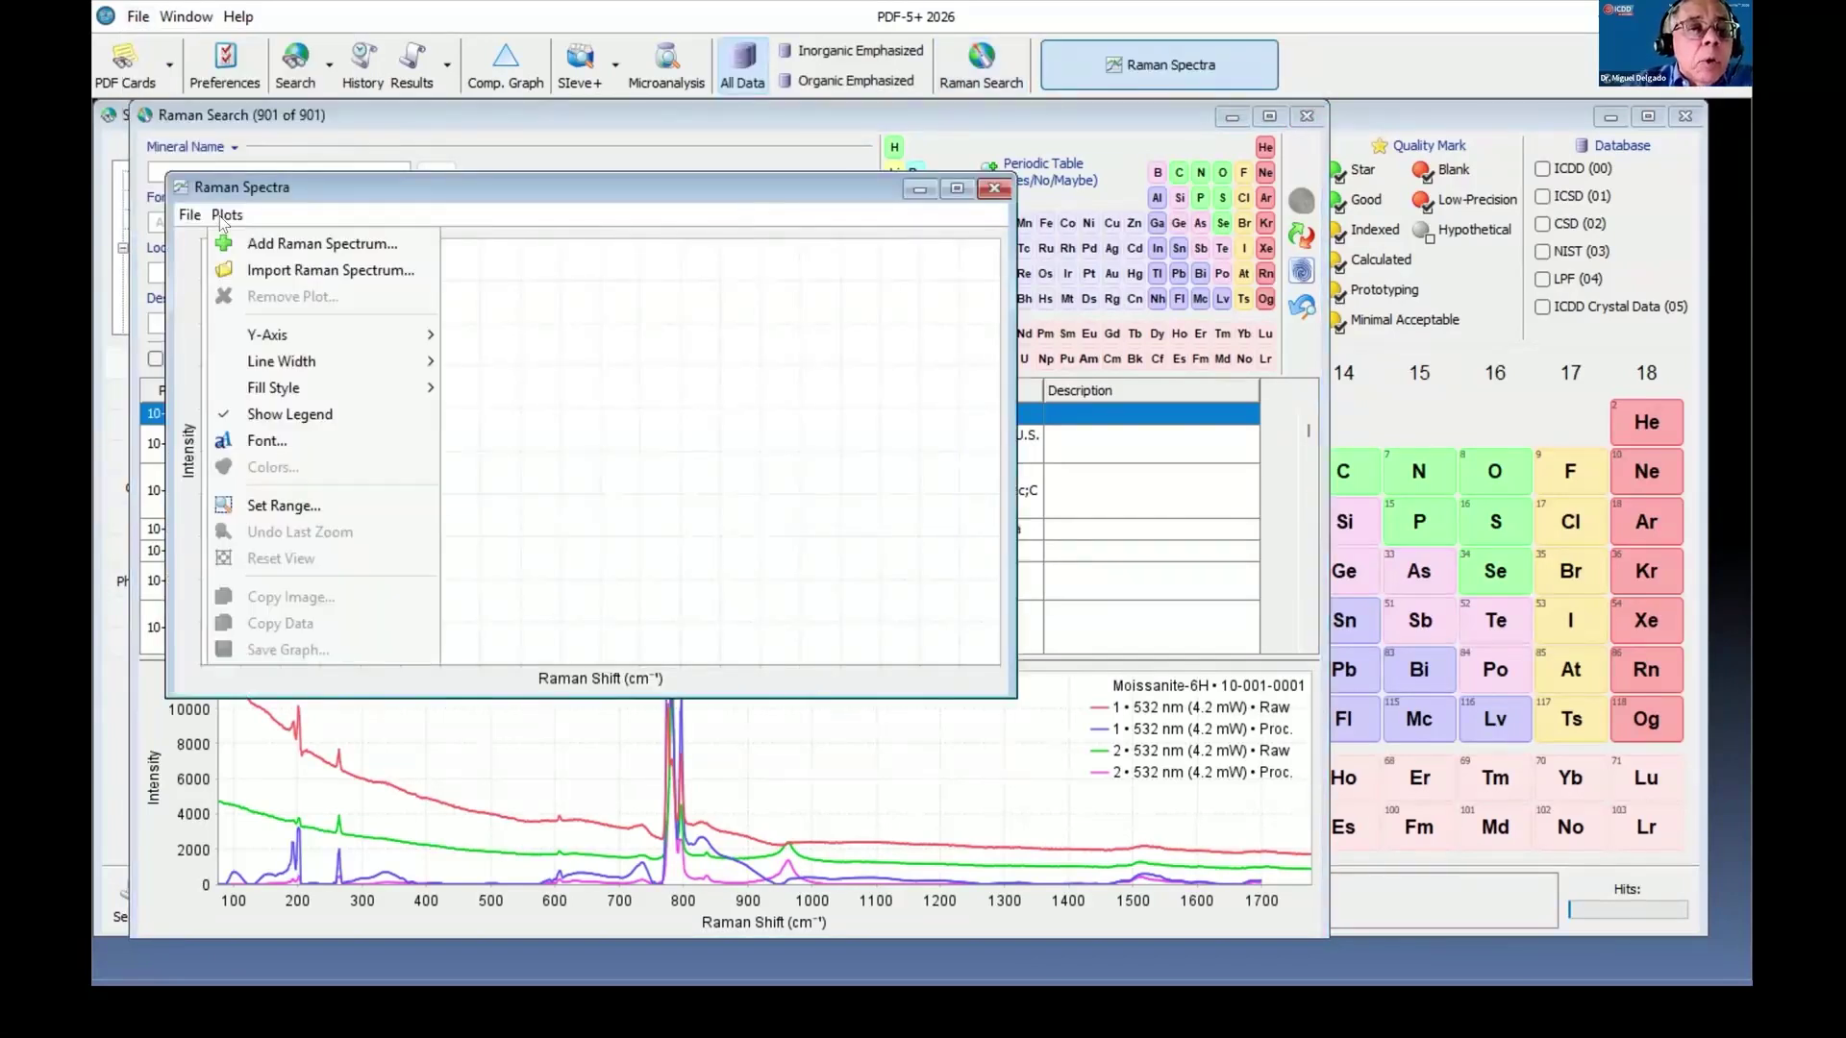
click(278, 272)
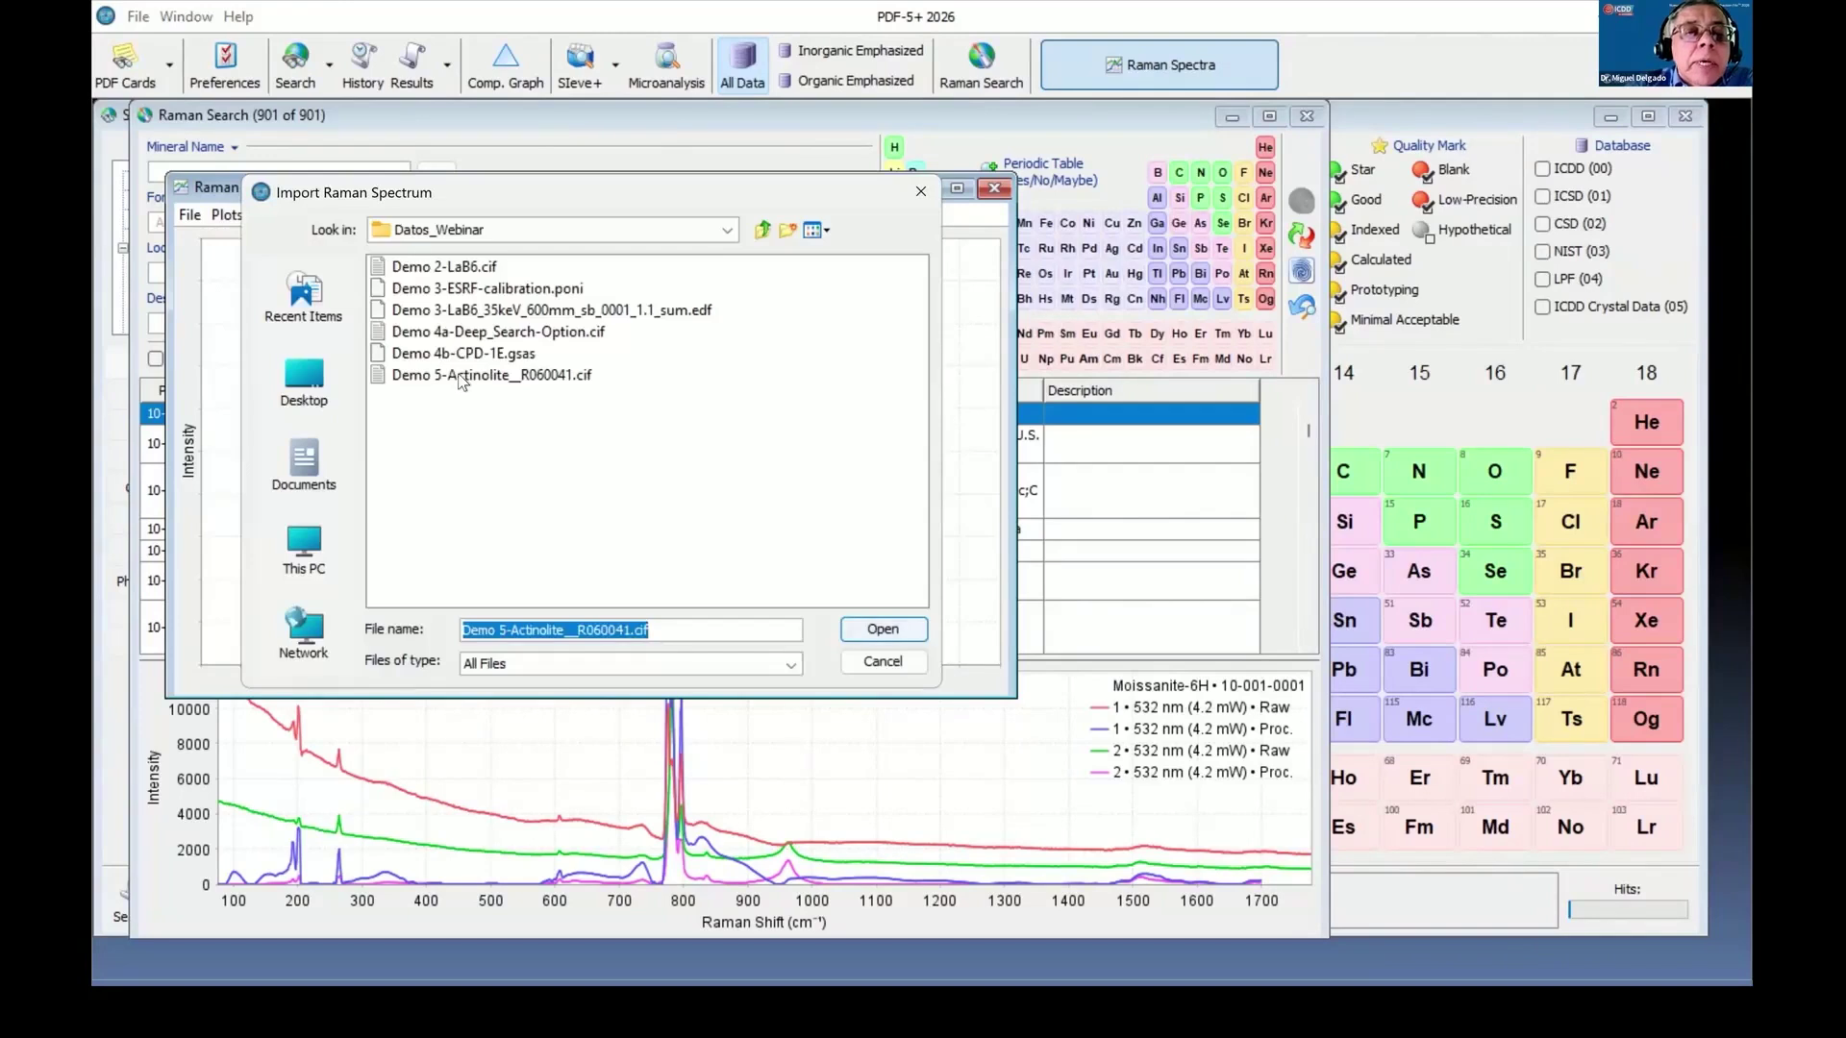
click(460, 374)
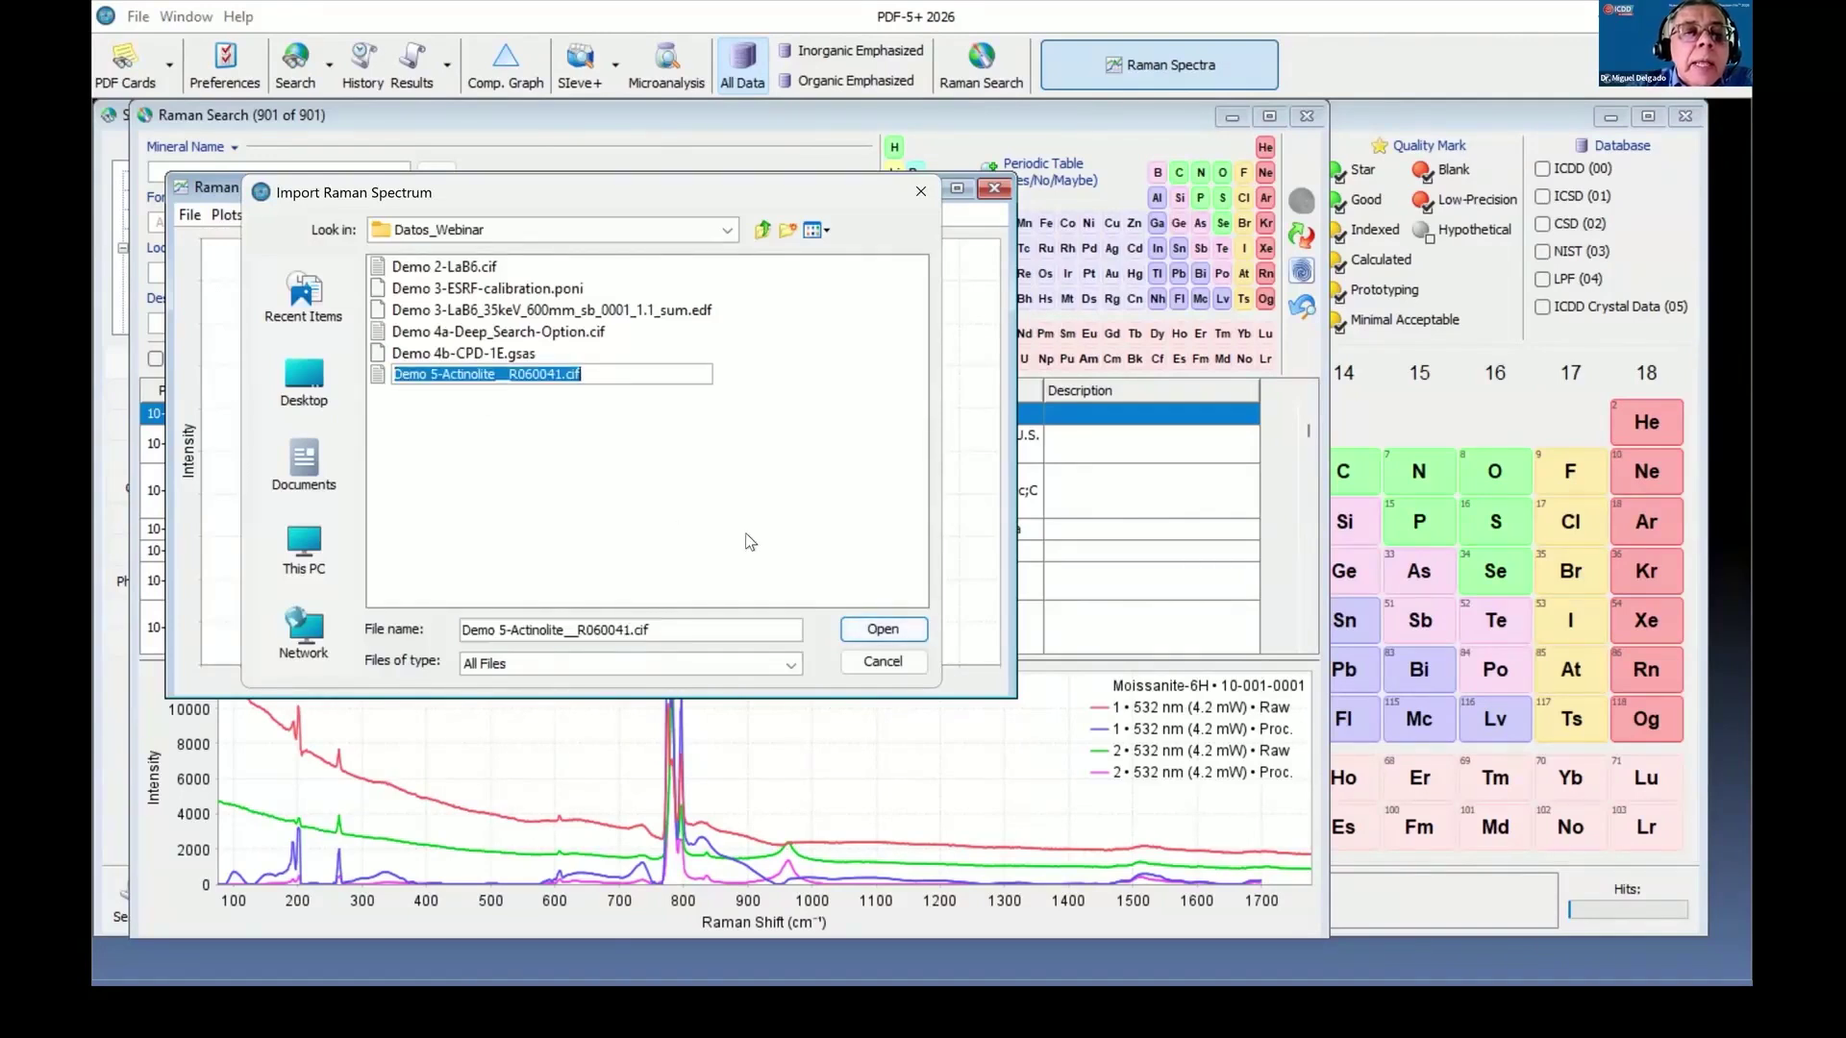
click(883, 631)
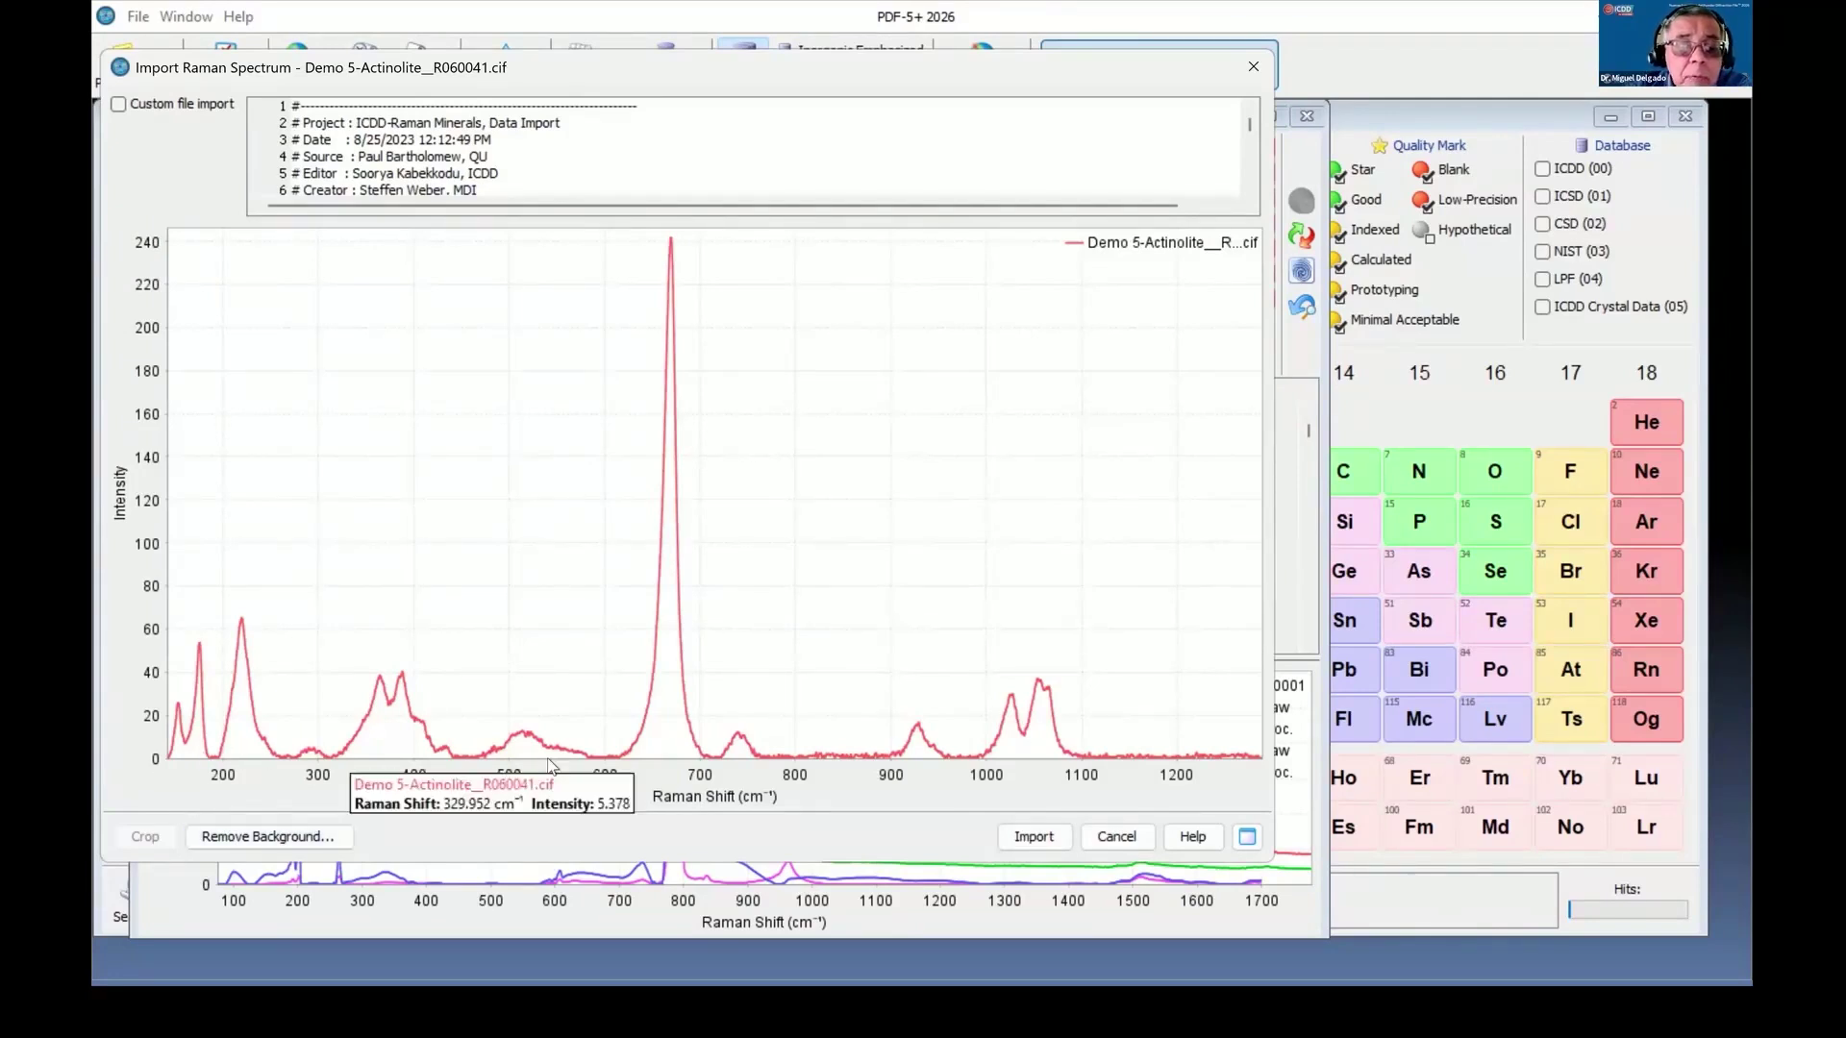
click(323, 836)
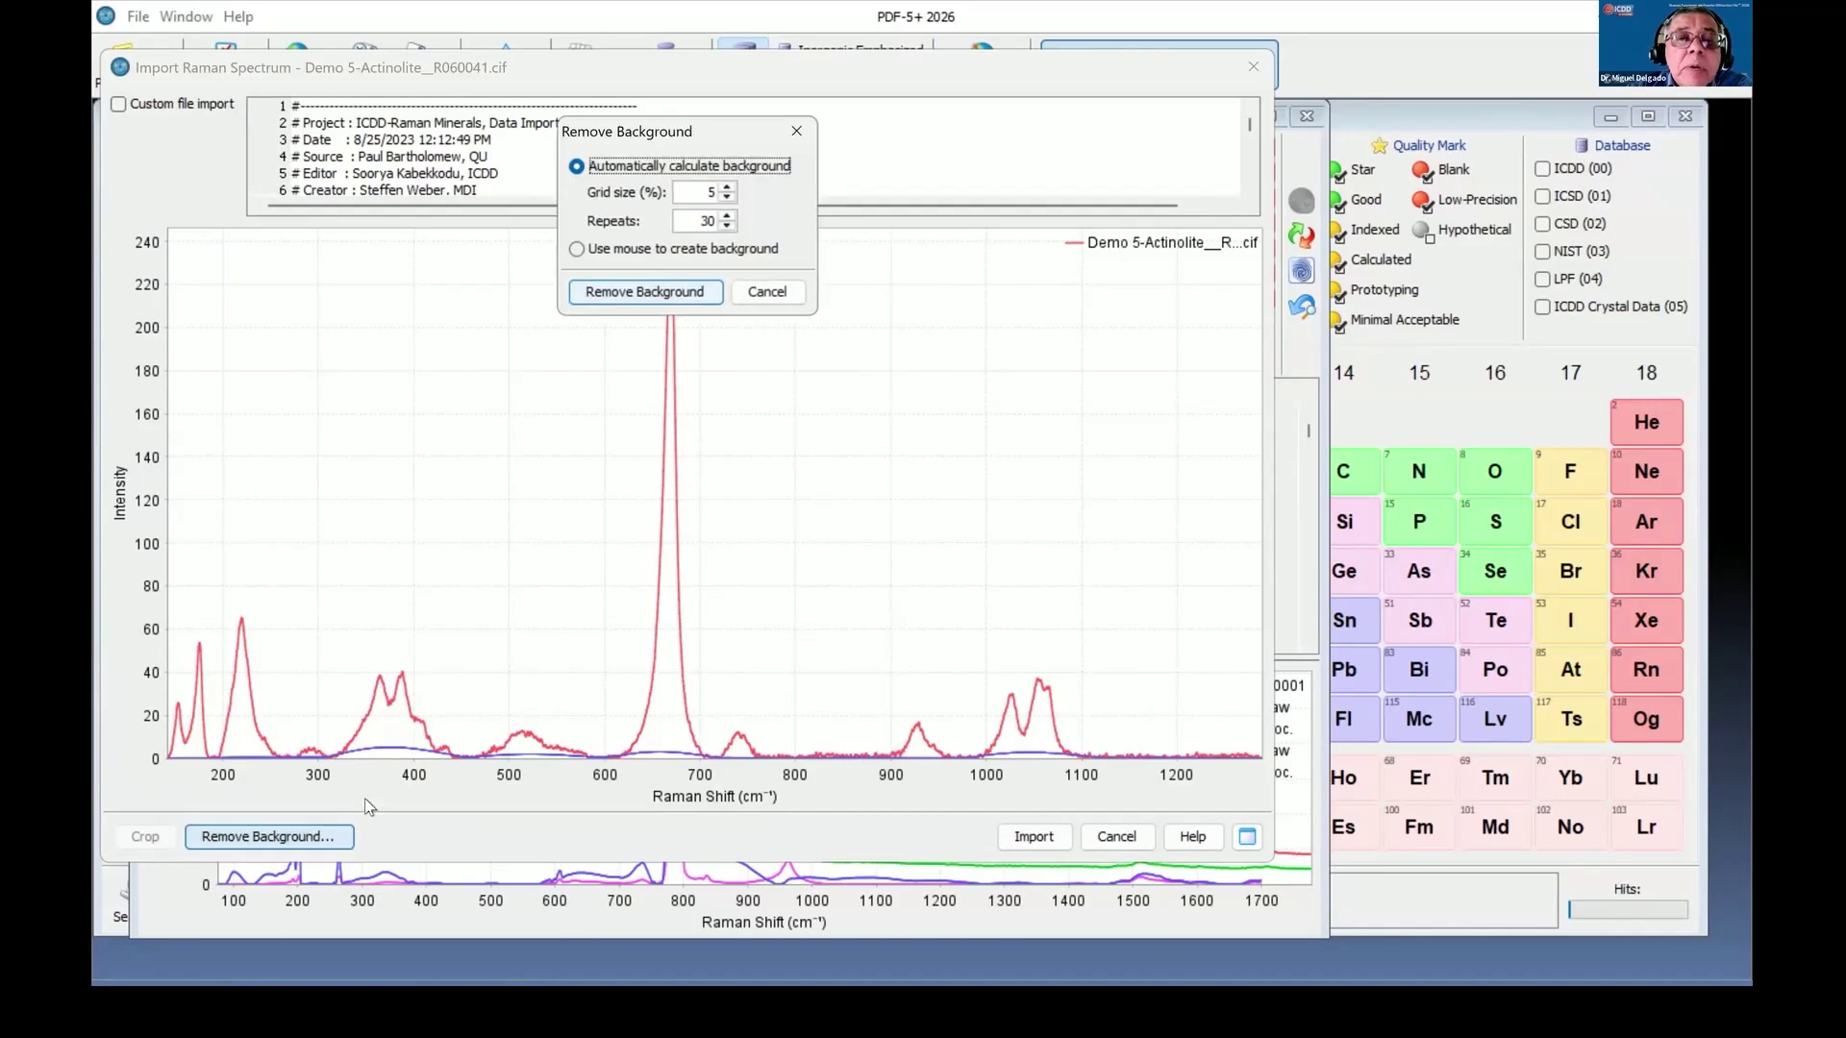
click(733, 391)
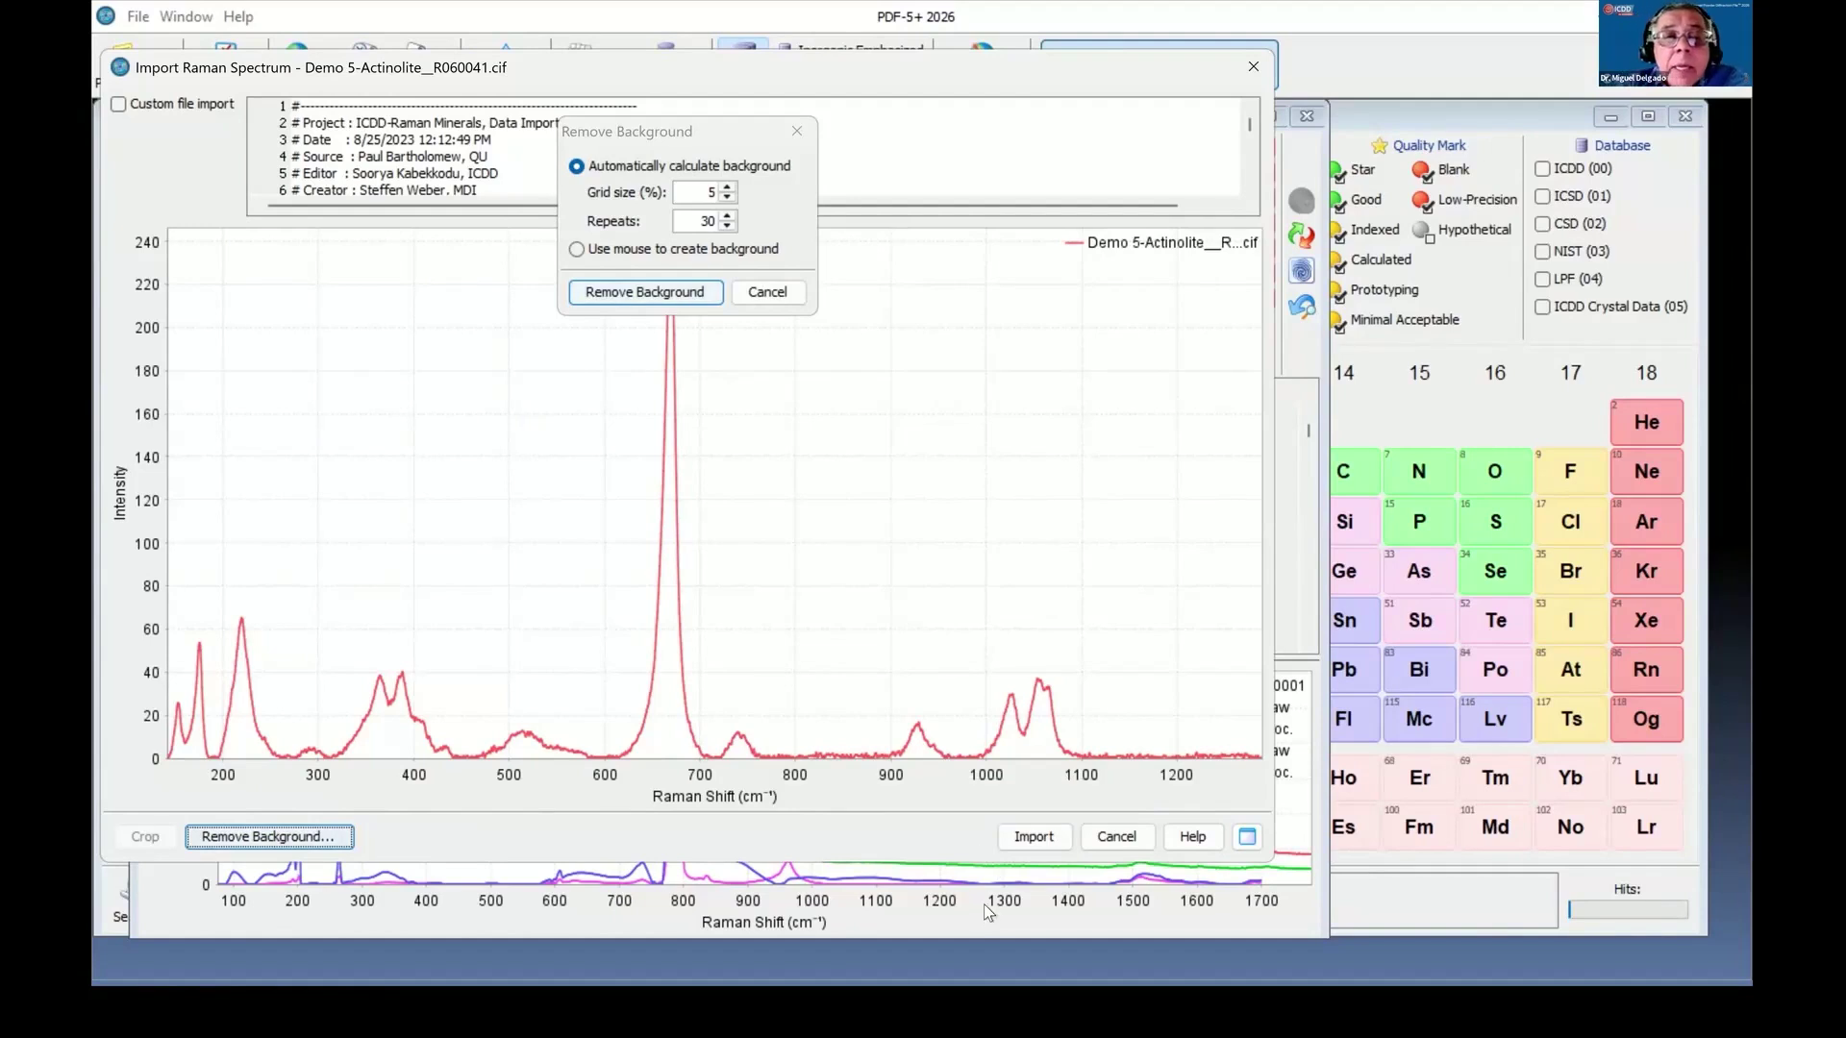
click(766, 301)
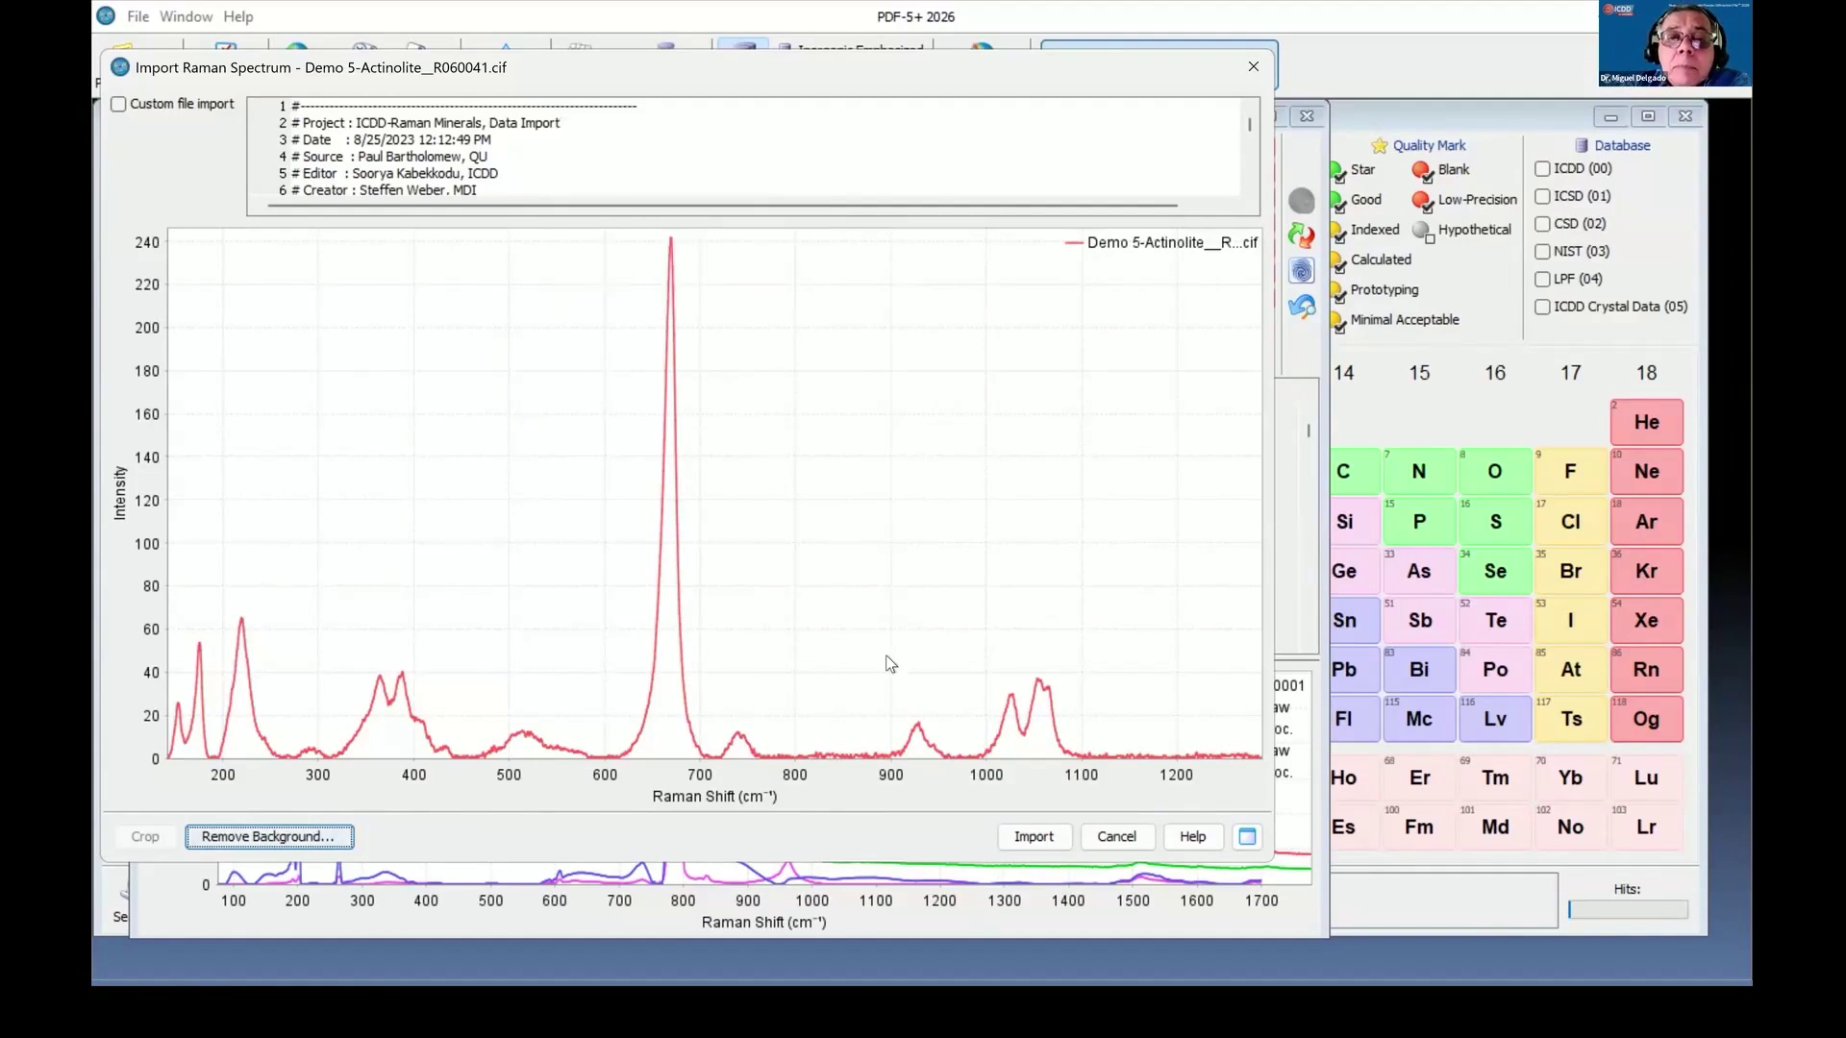
Import the Actinolite spectrum without background removal and maximize its graph window.
click(1031, 839)
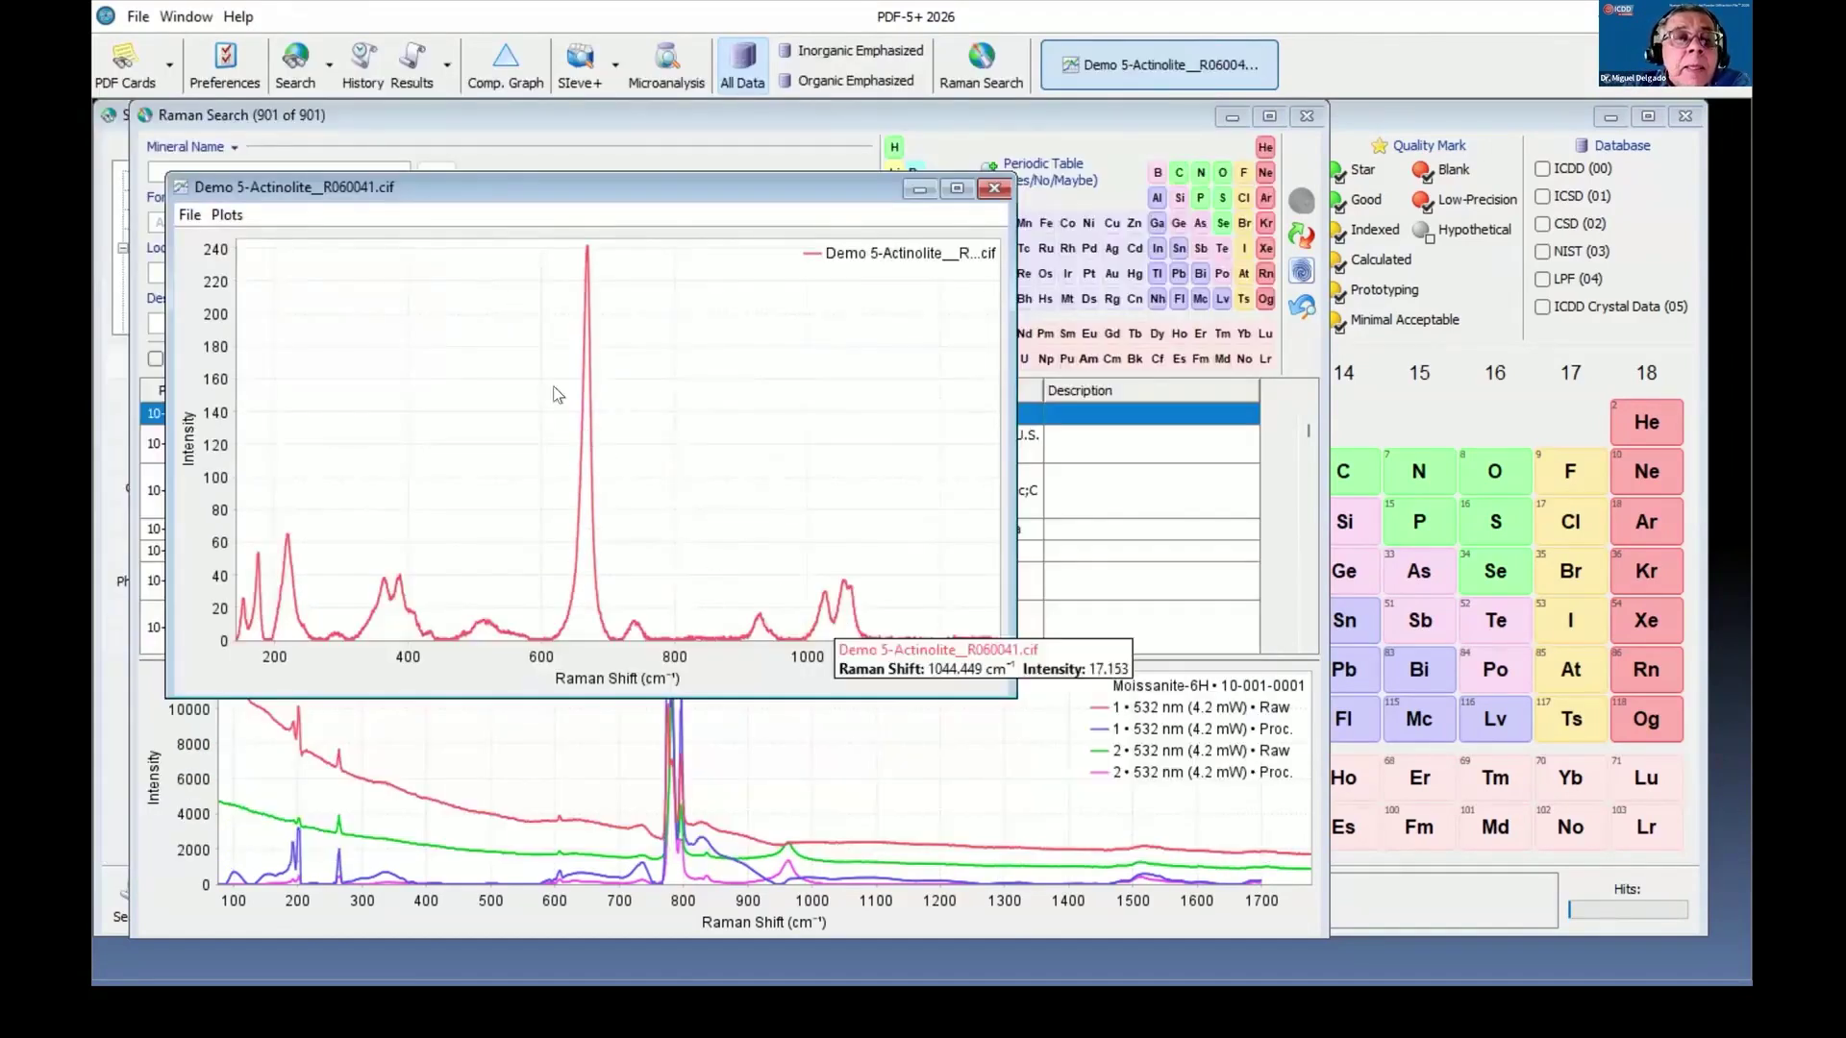
click(957, 191)
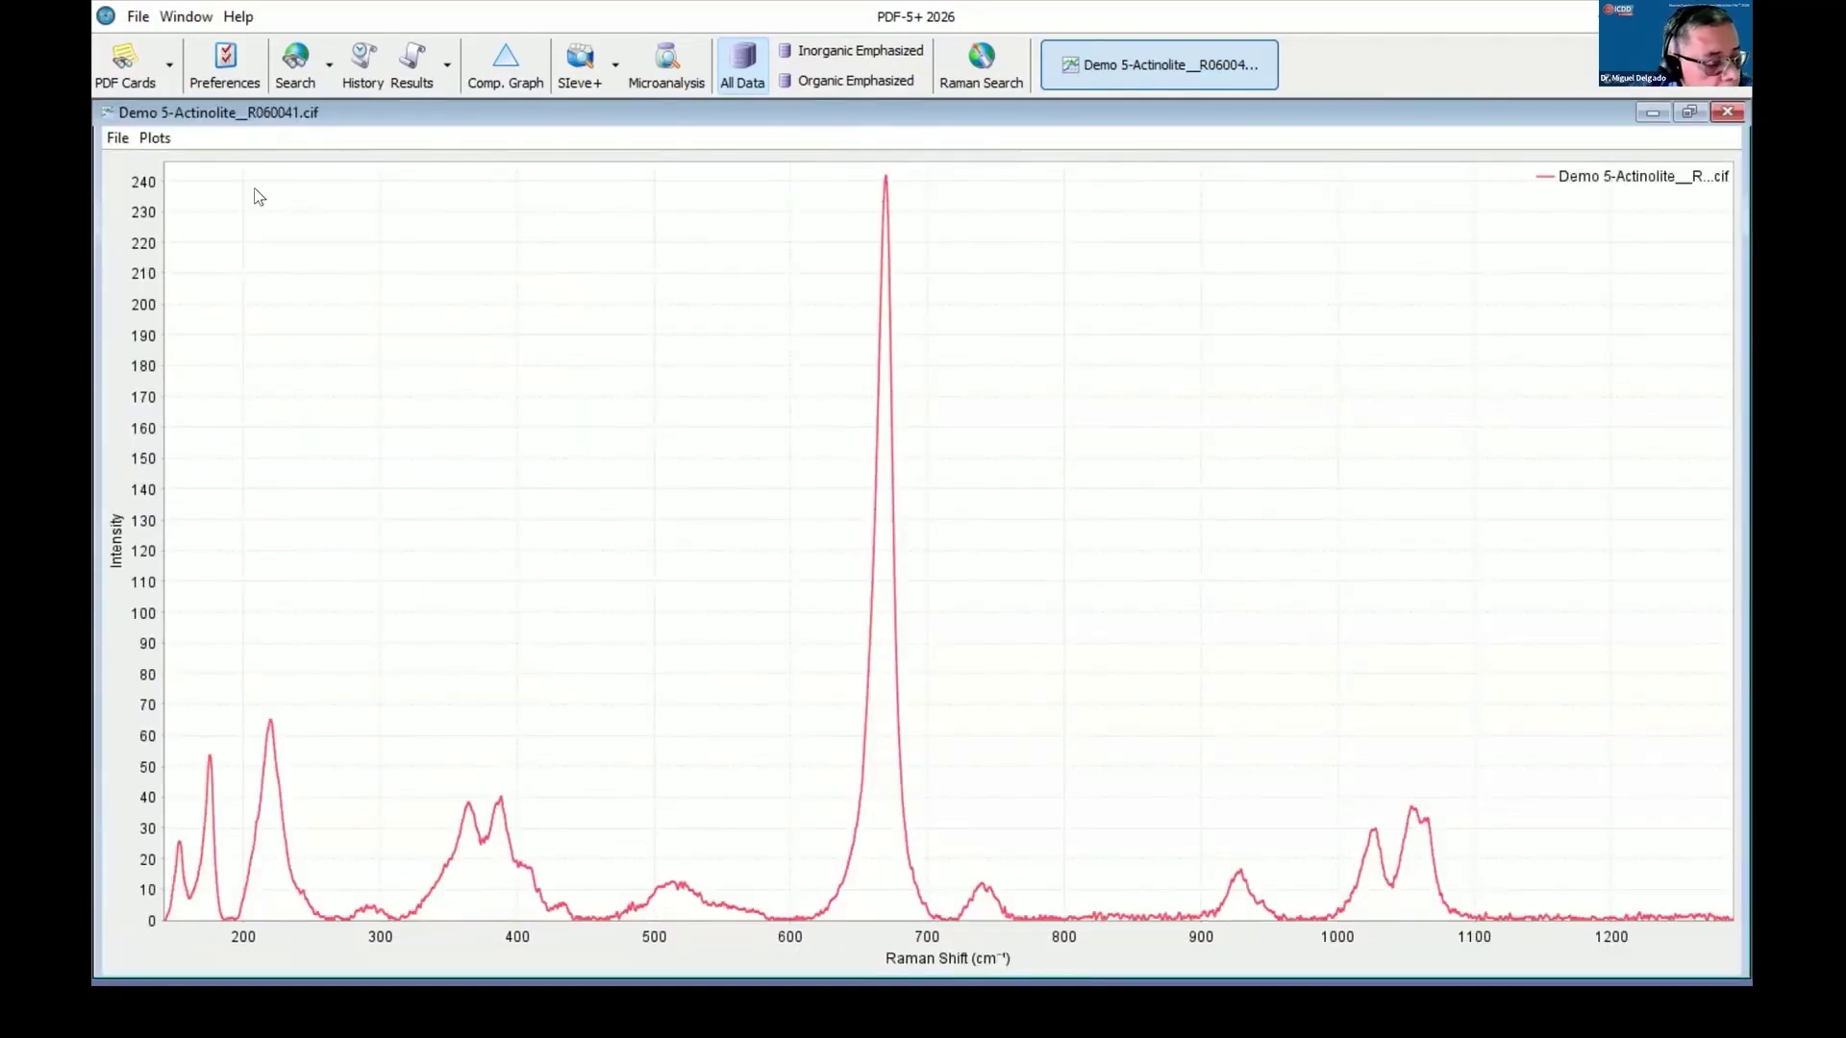
Add the Raman spectrum of Ferro-actinolite, PDF card 10-001-0399, to the Demo 5-Actinolite graph.
click(154, 139)
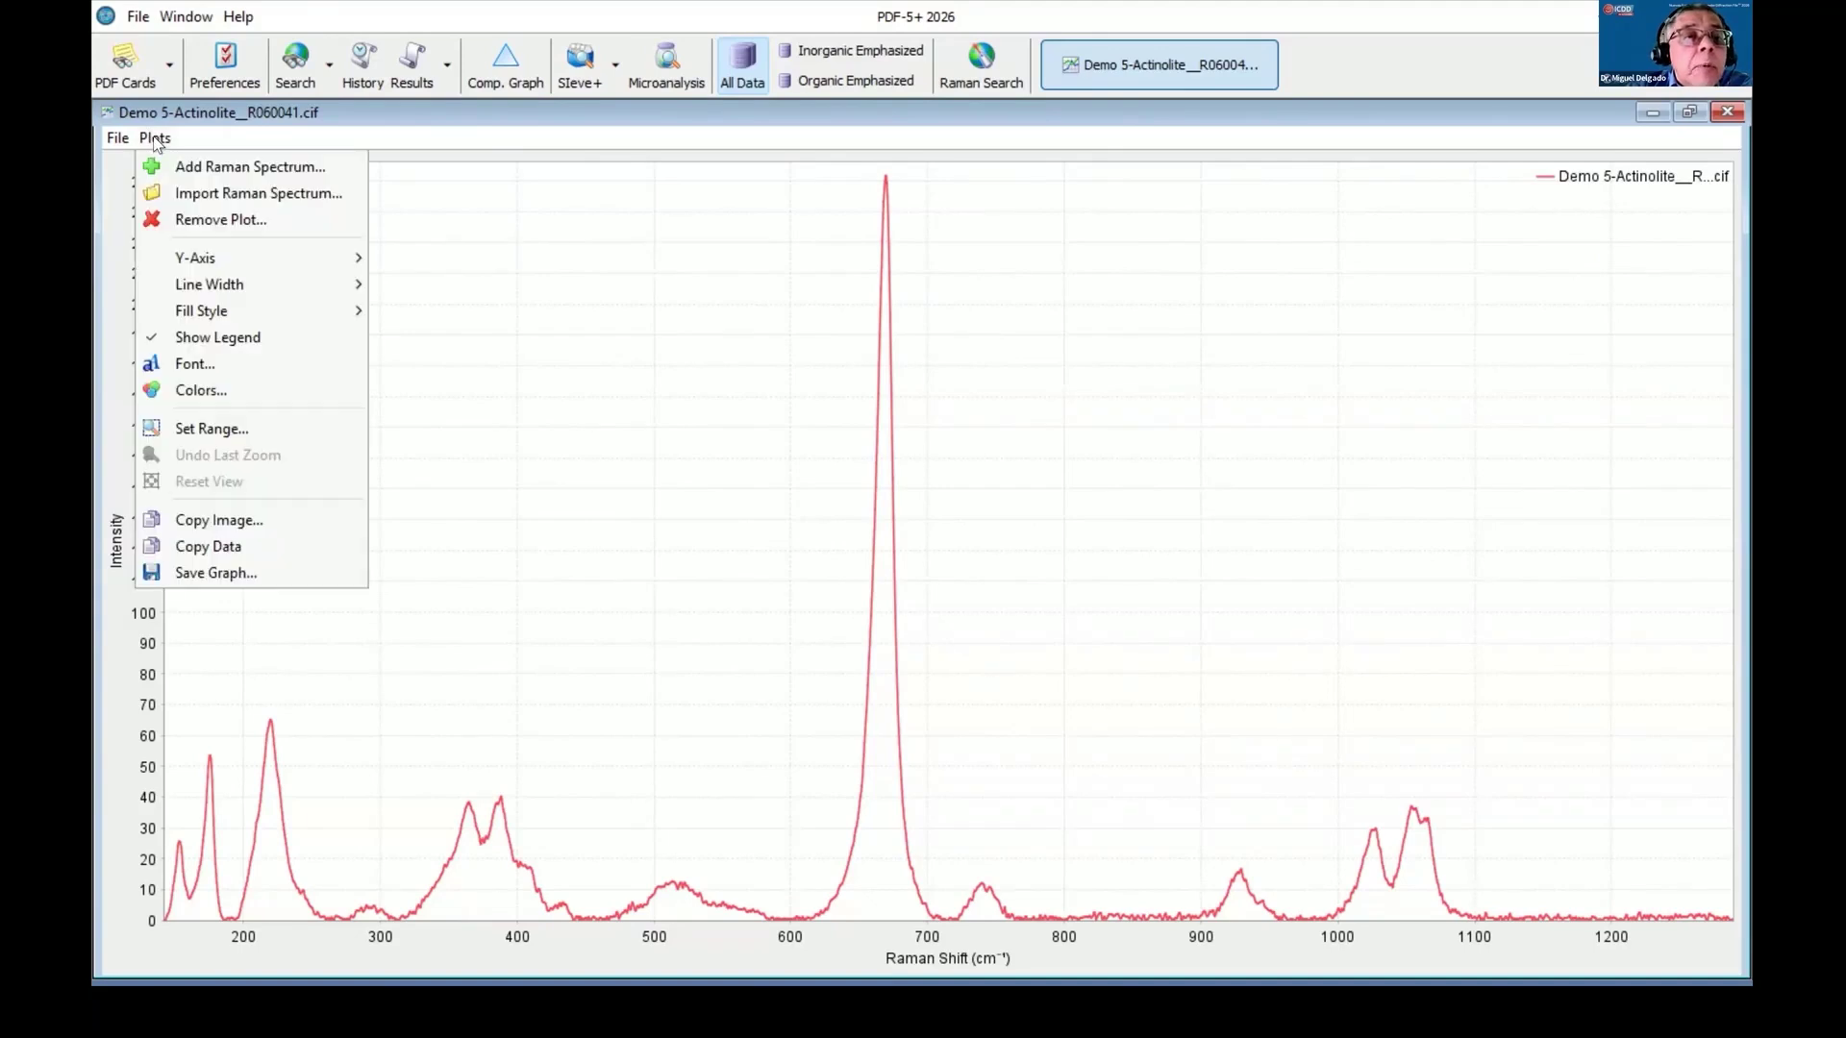
click(194, 170)
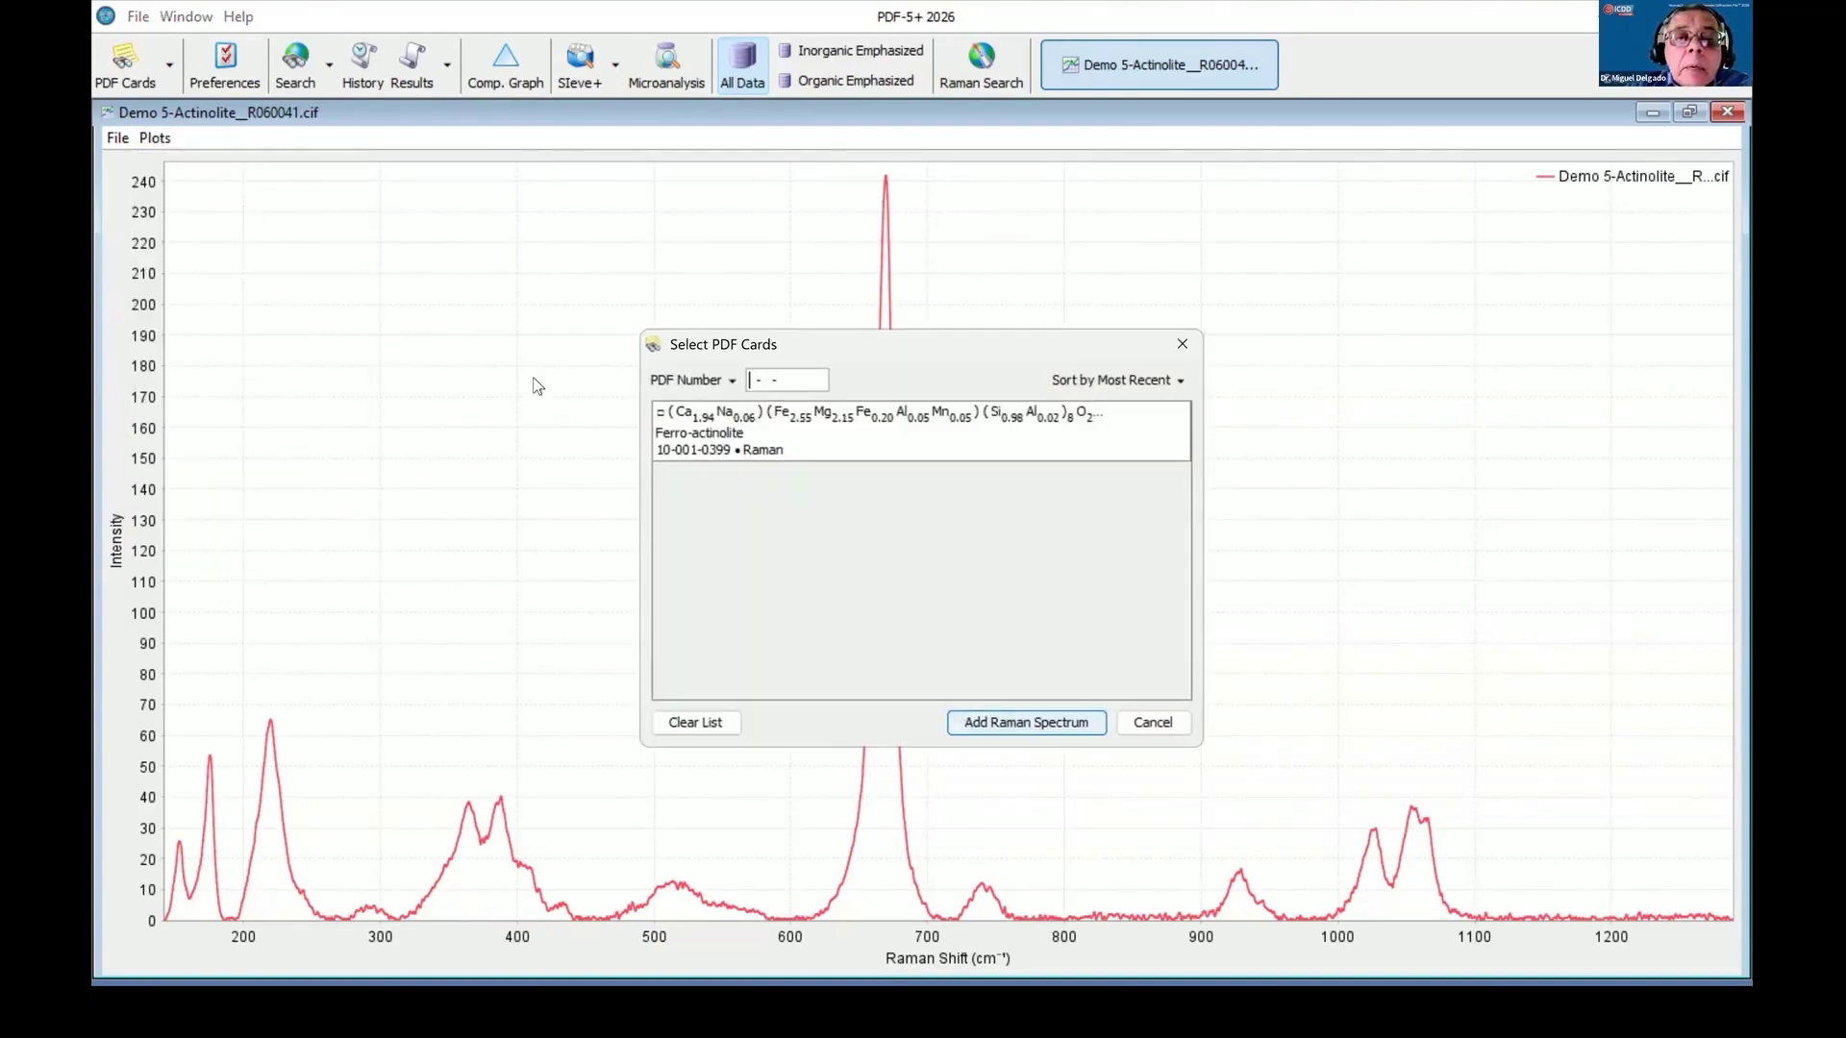
click(686, 427)
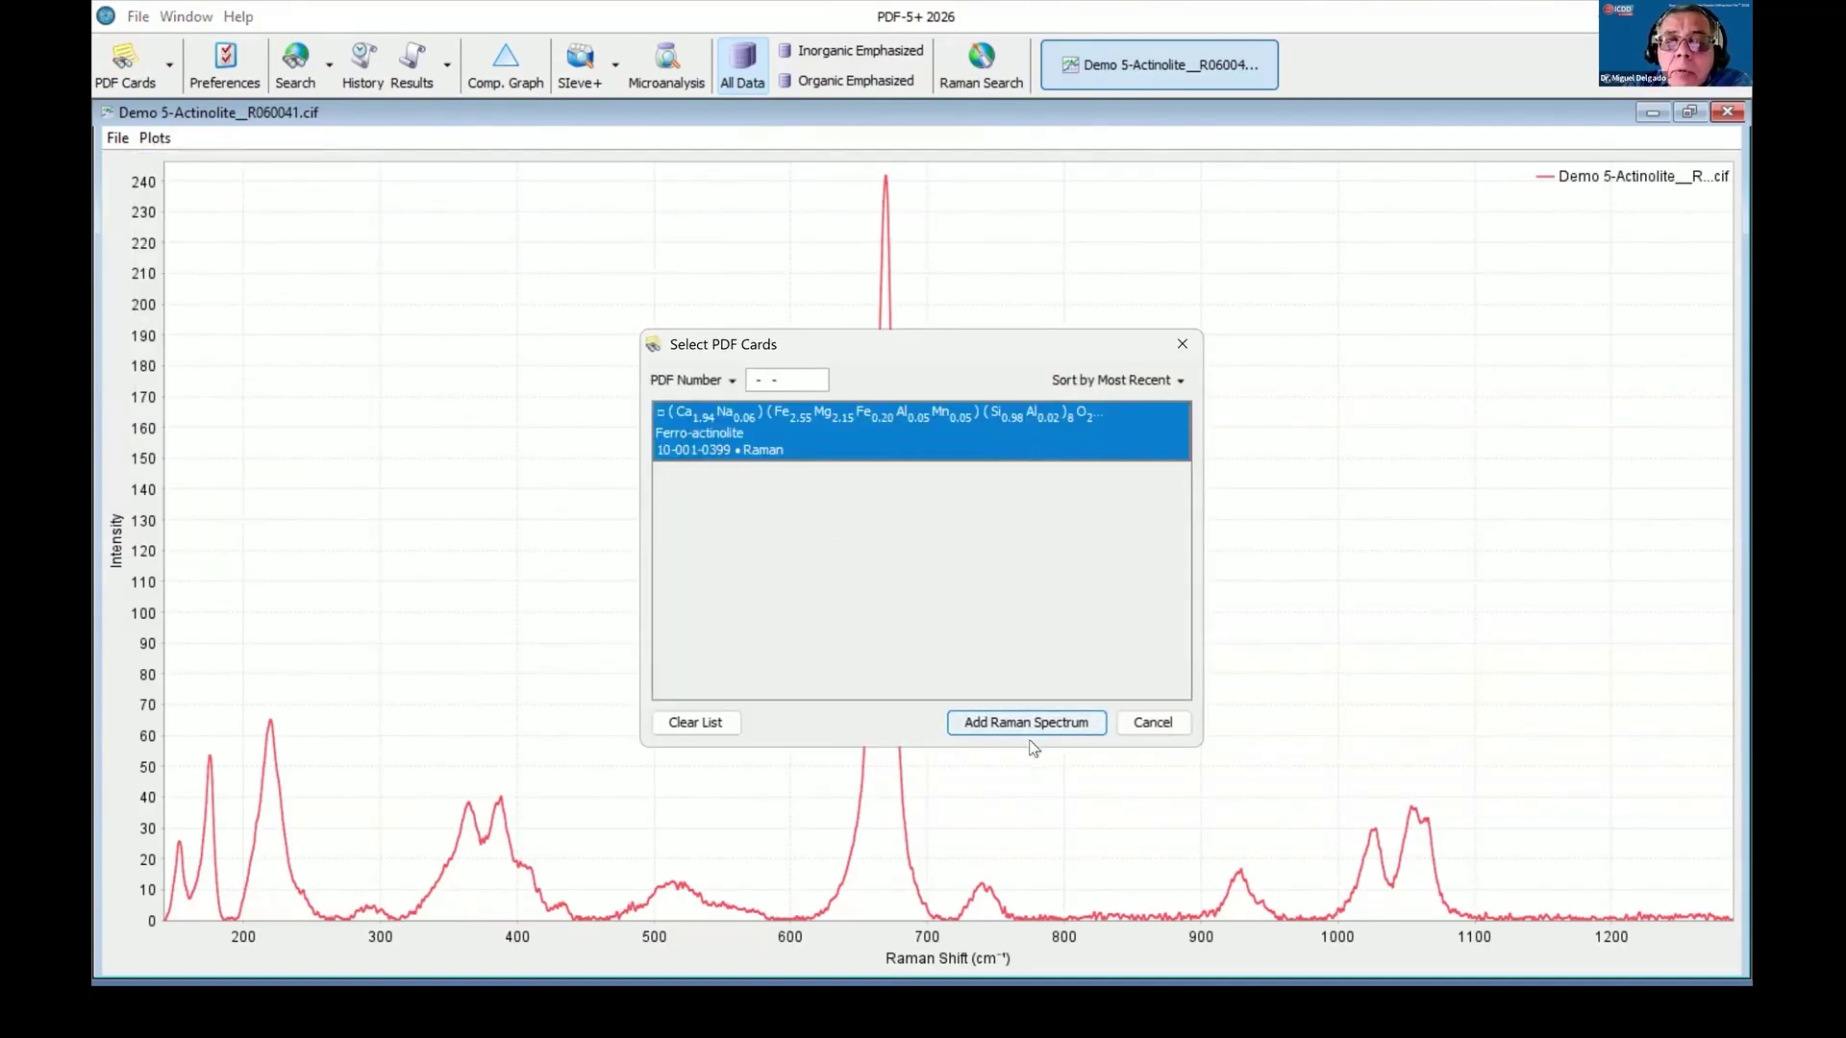
click(1010, 723)
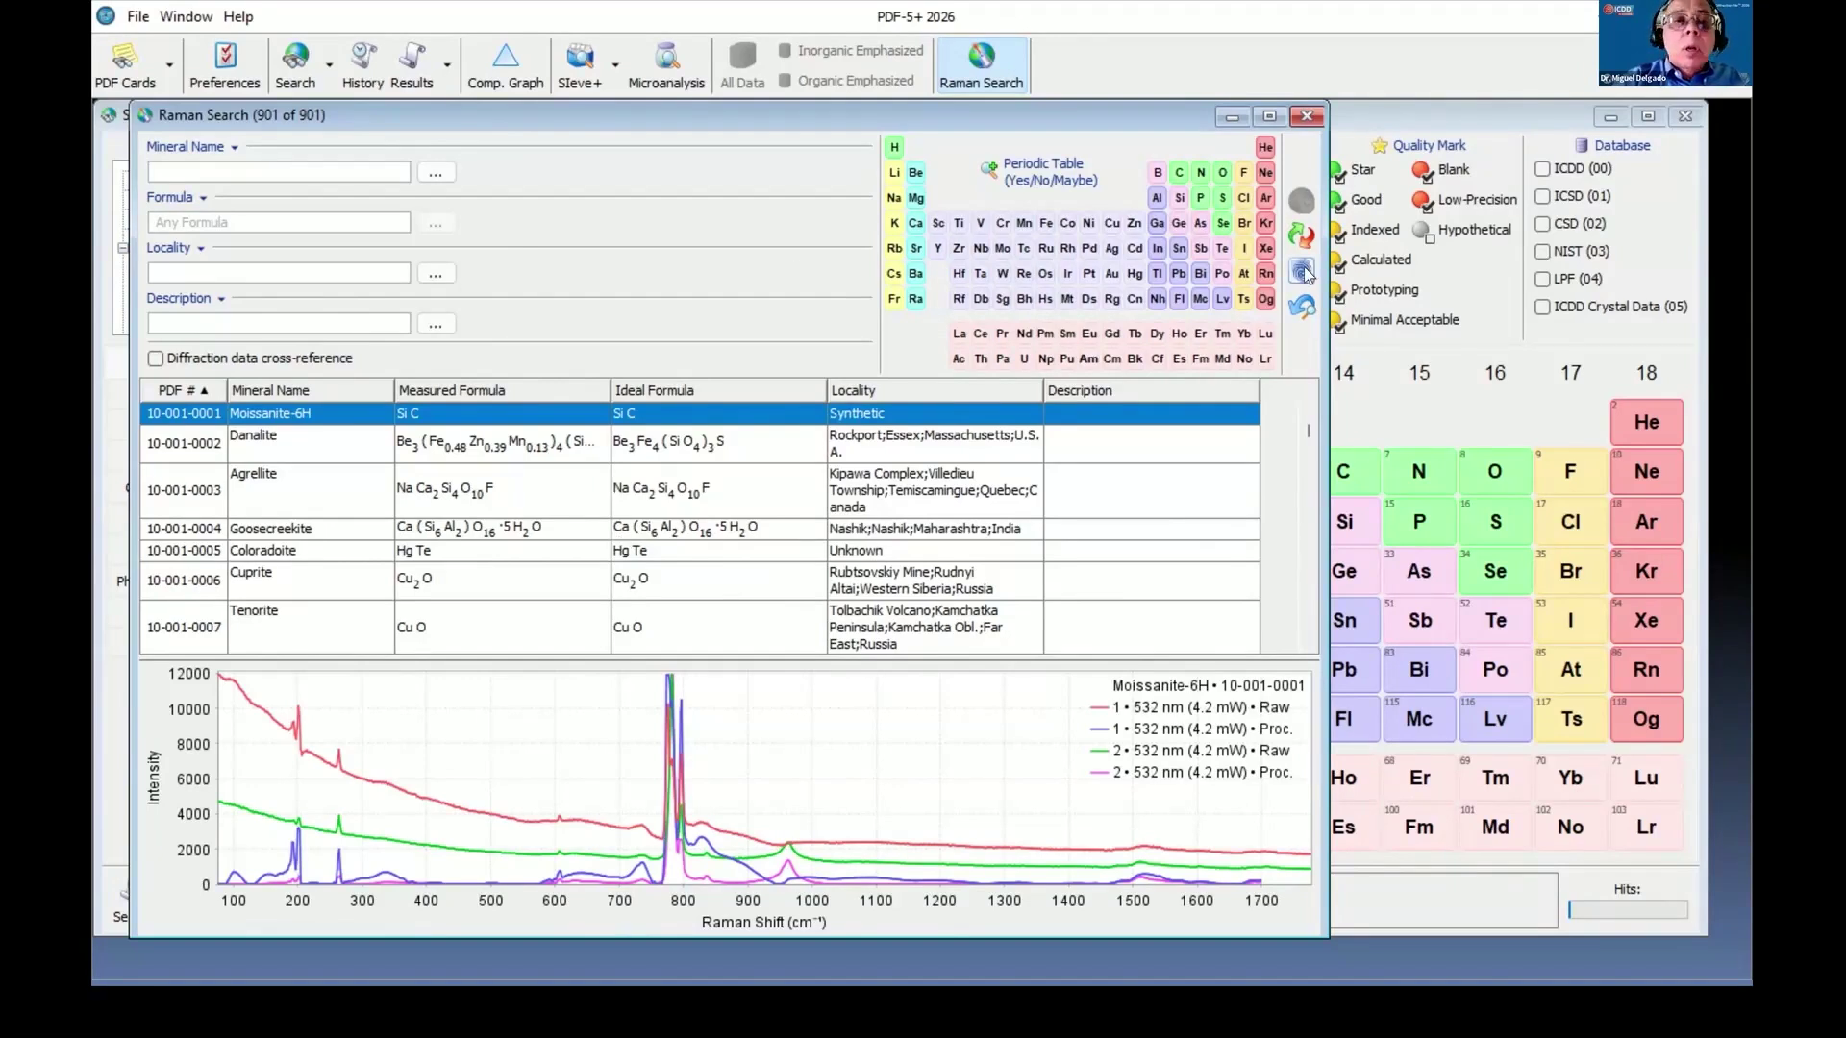
Filter the Raman Search entries by the mineral name Actinolite and limit them to those with a diffraction data cross-reference.
click(326, 165)
text(ac)
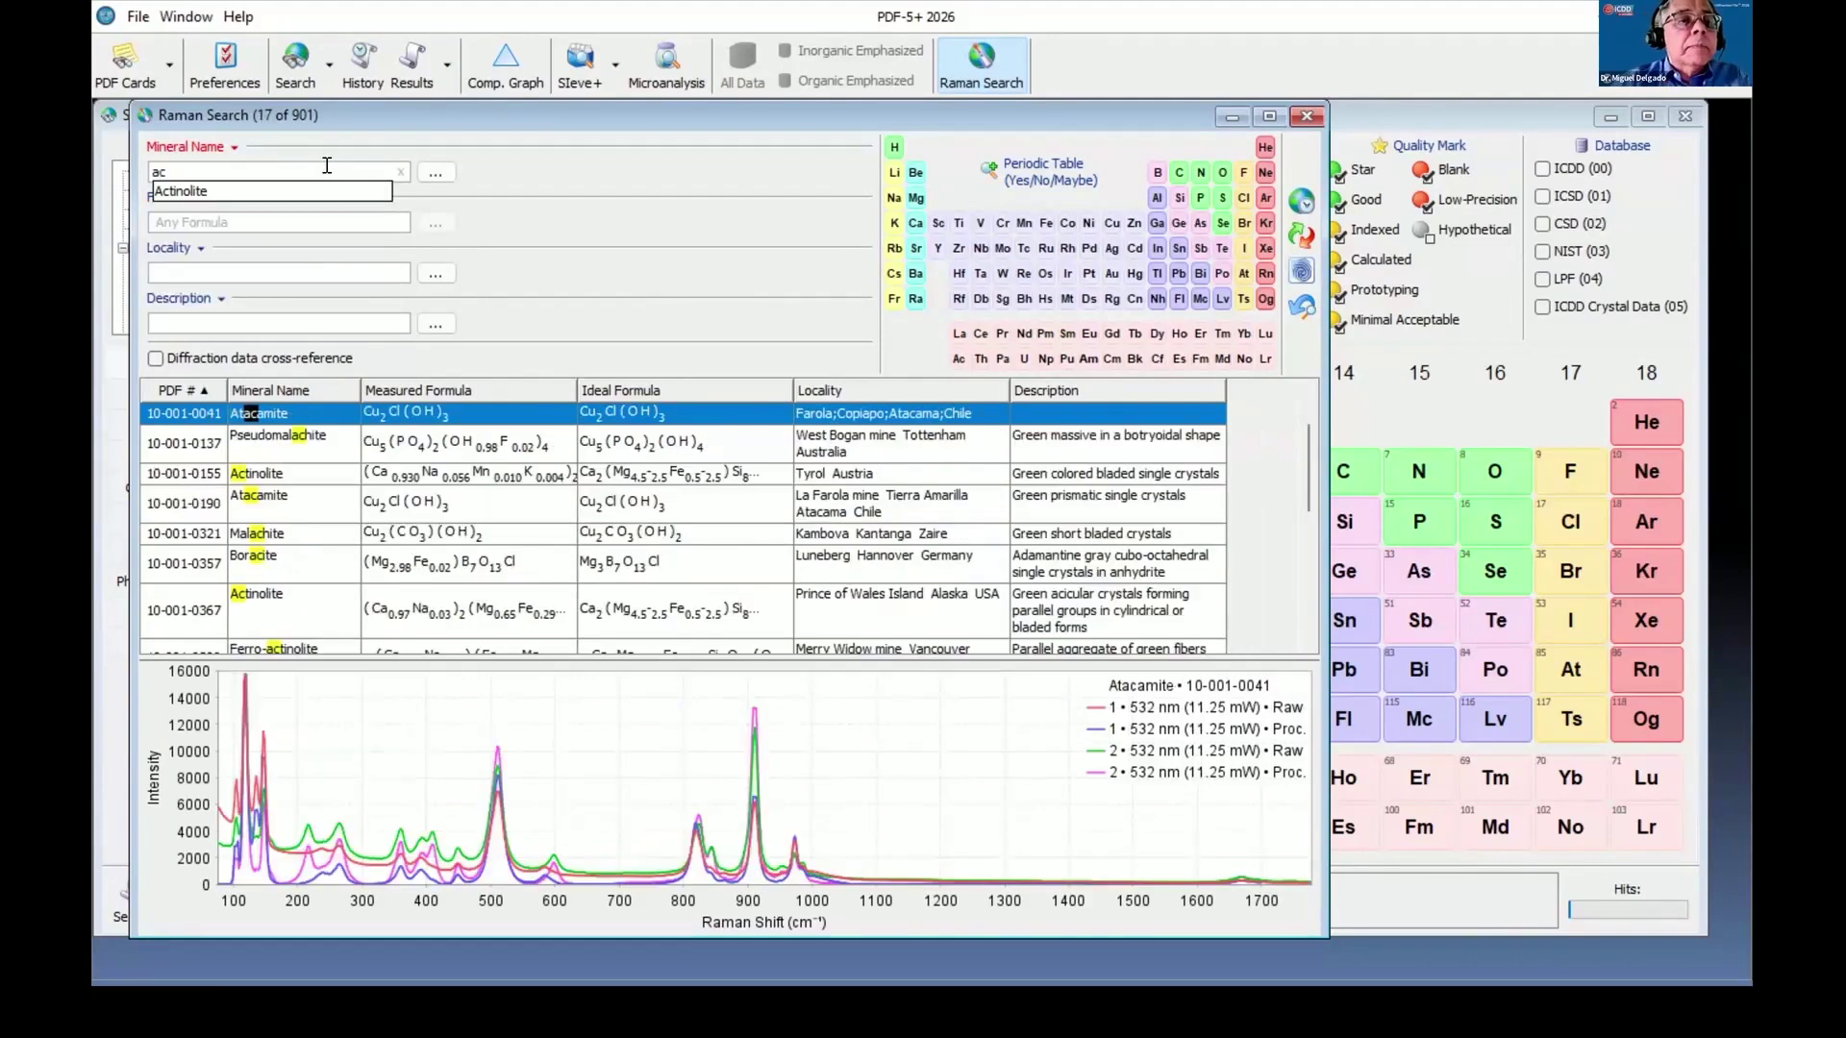
click(174, 192)
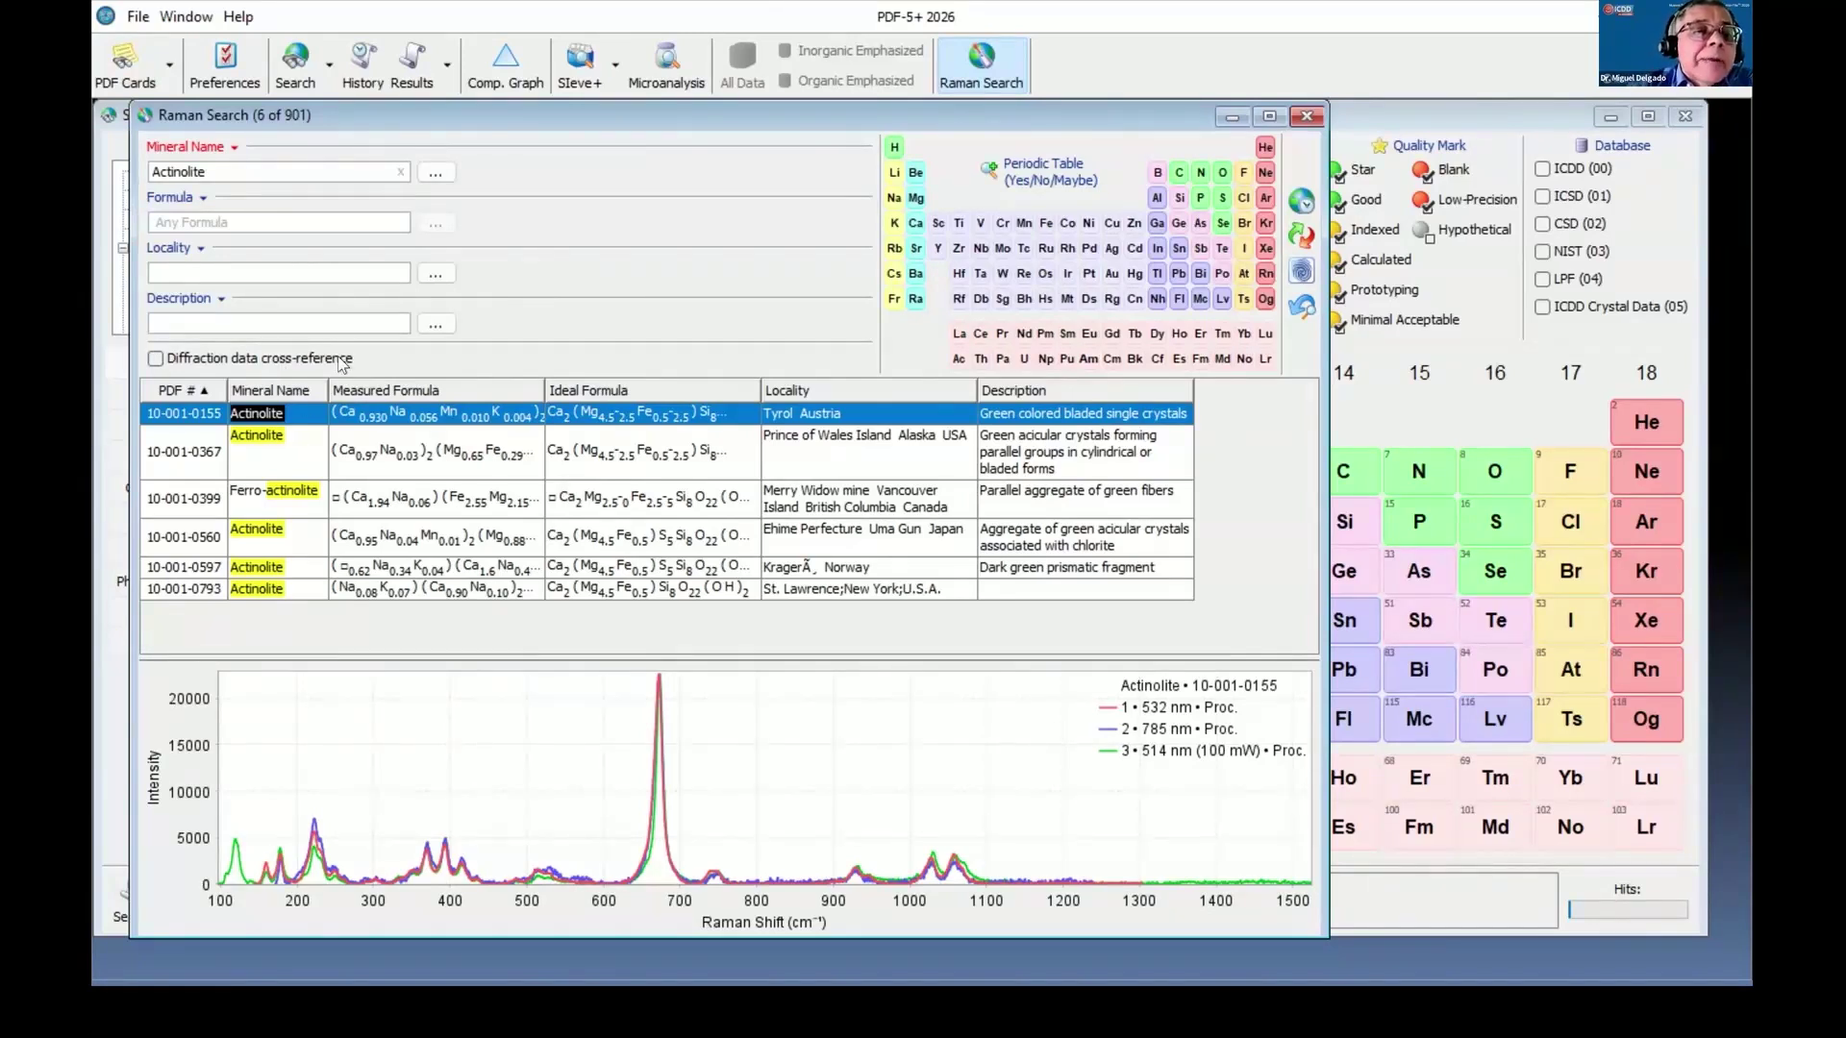
click(156, 360)
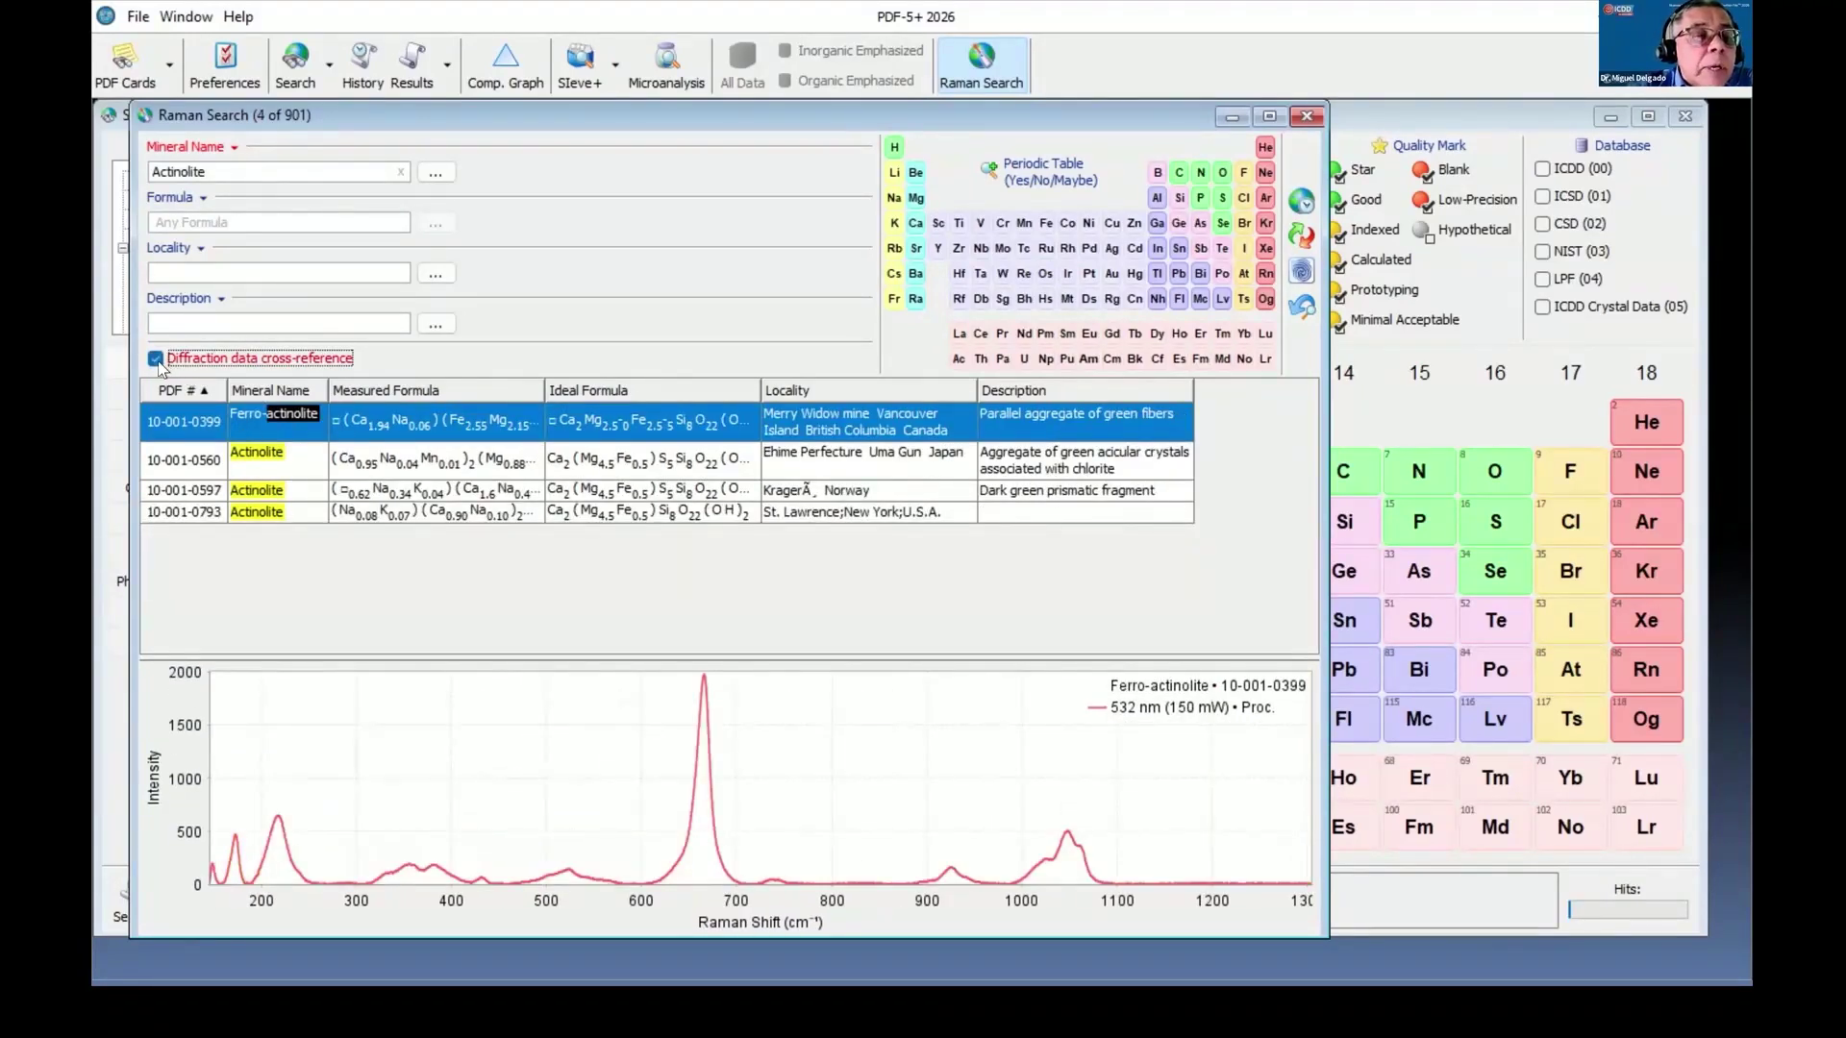
click(157, 360)
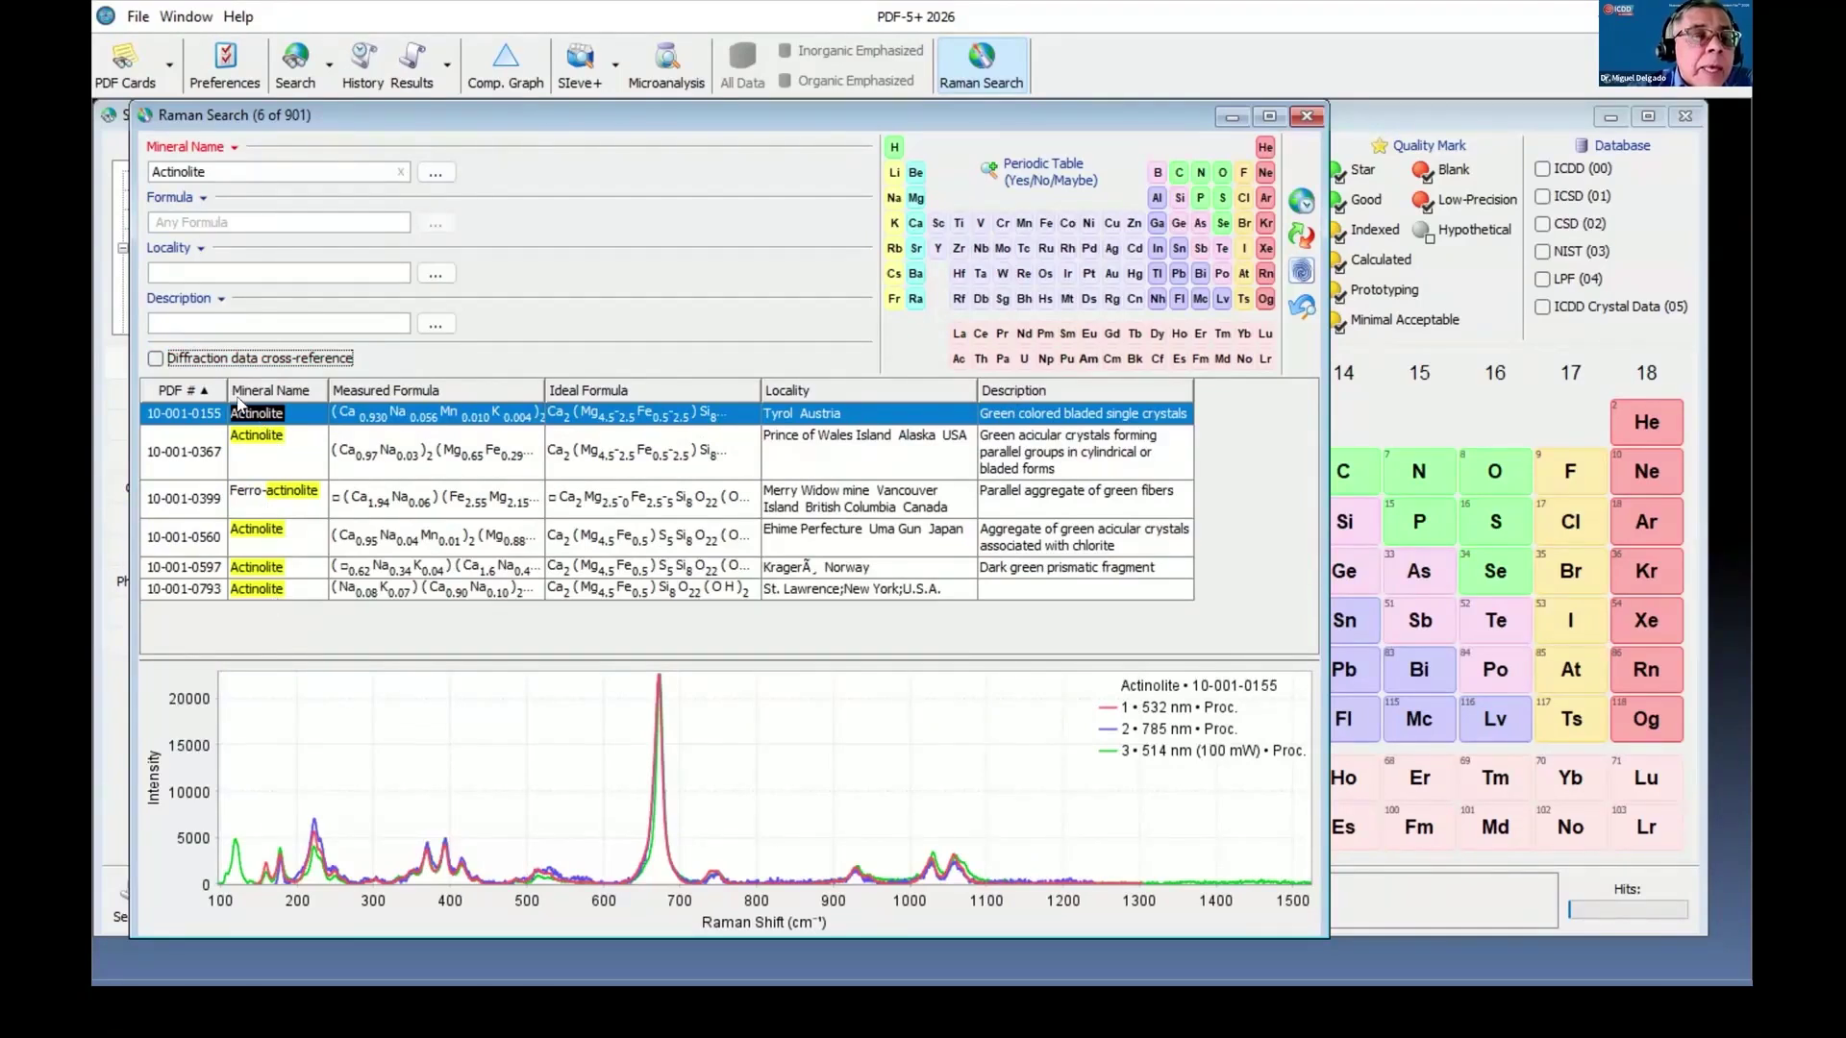
click(155, 358)
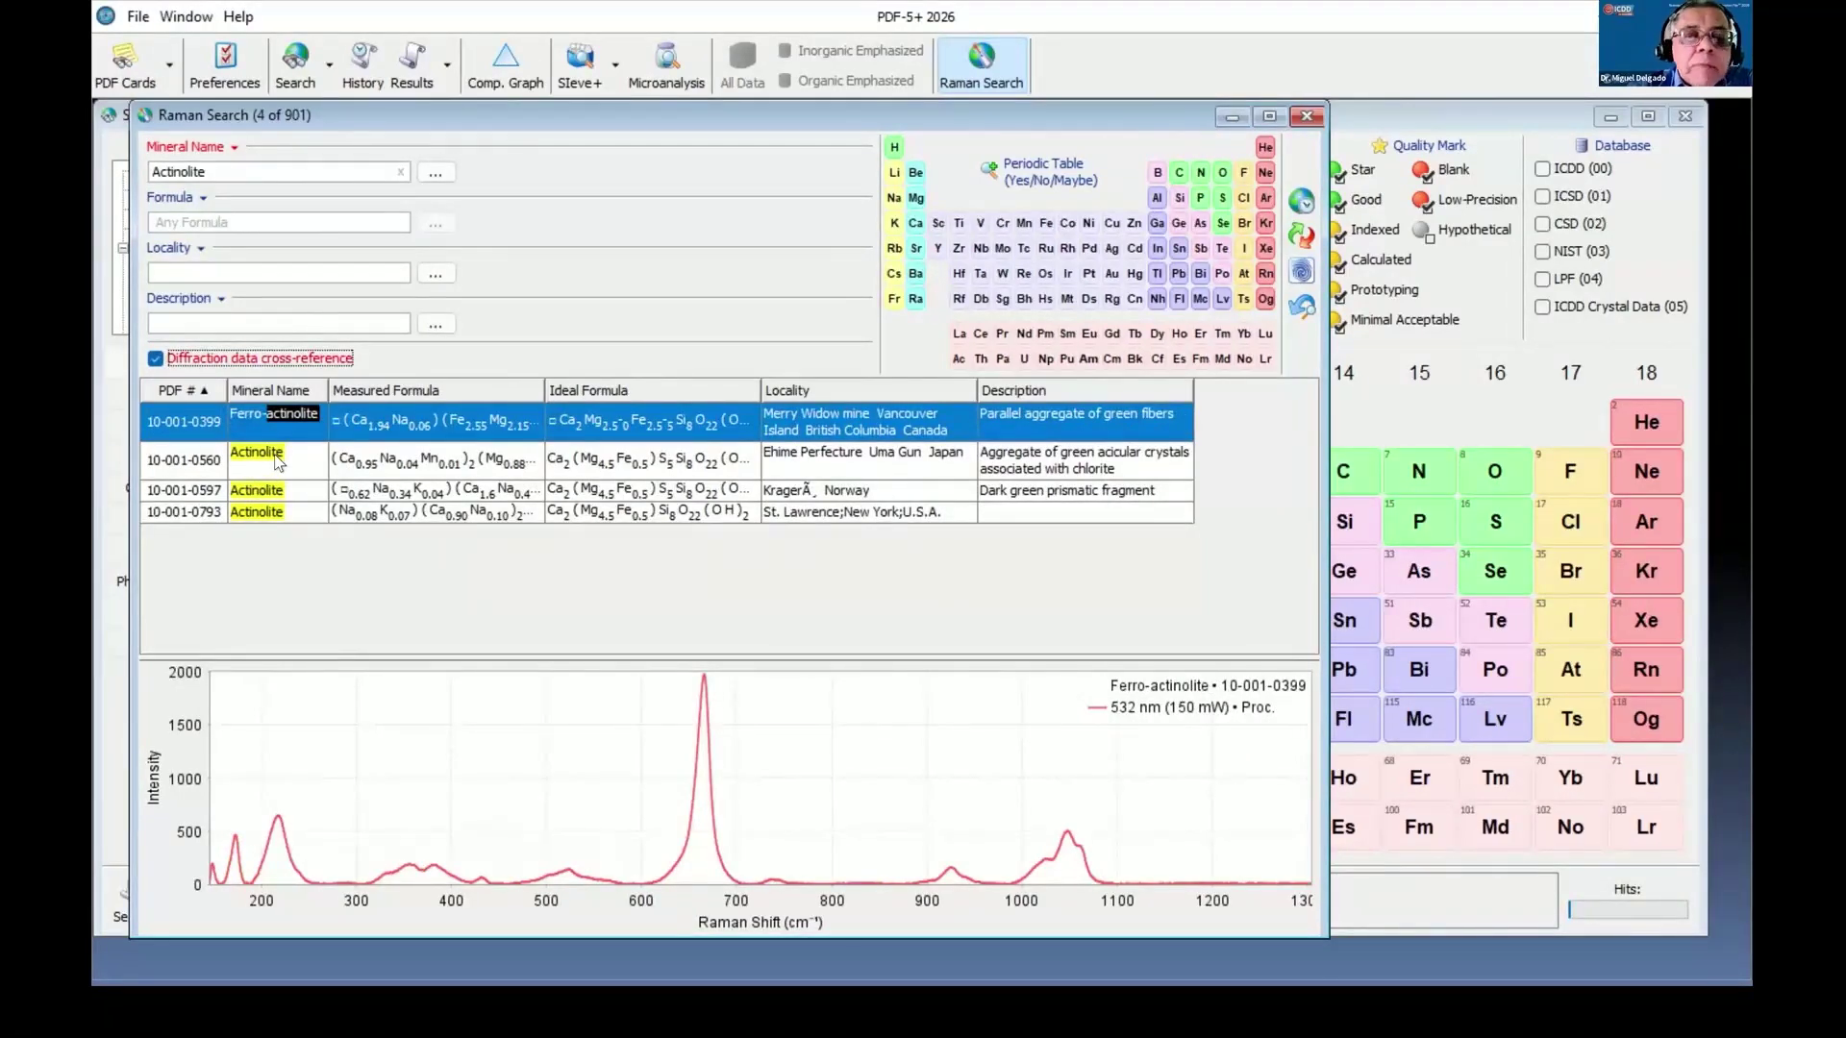
Open the Ferro-actinolite Raman entry 10-001-0399, enlarge its window and expand its diffraction cross-references.
double_click(398, 421)
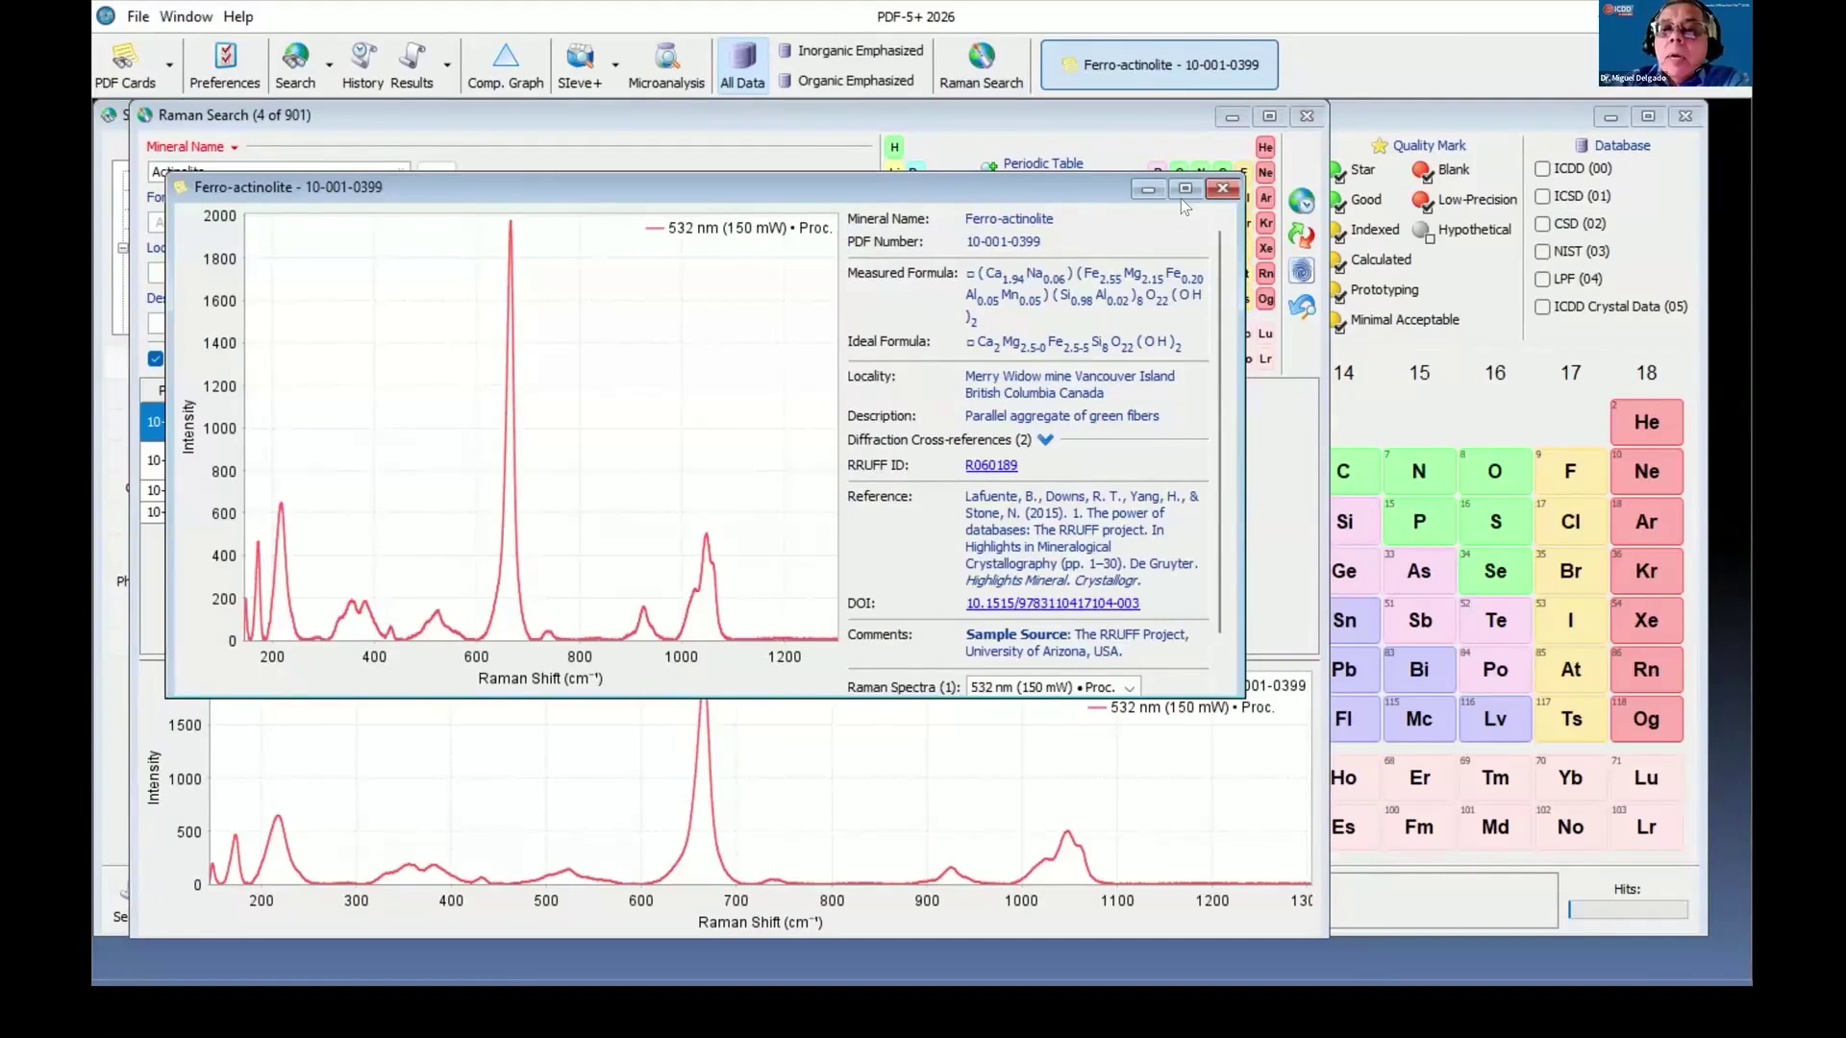
drag(1241, 685, 1544, 788)
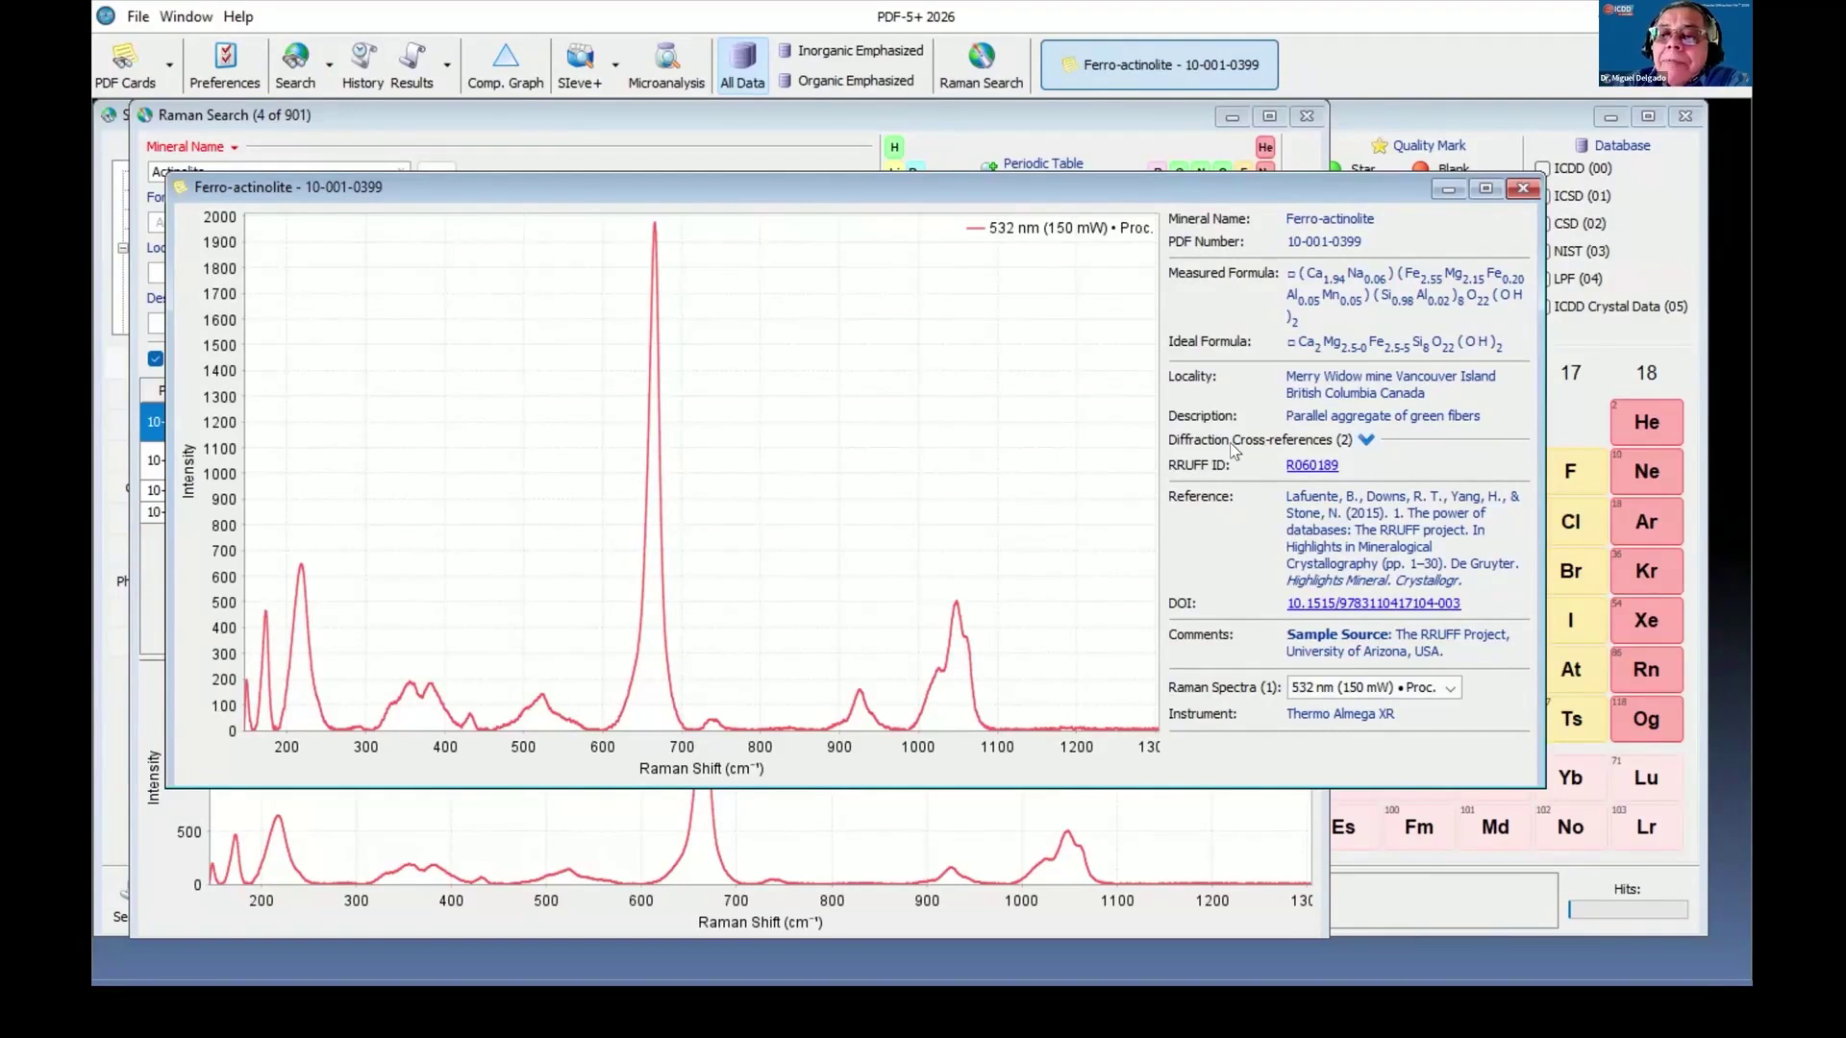
click(1366, 441)
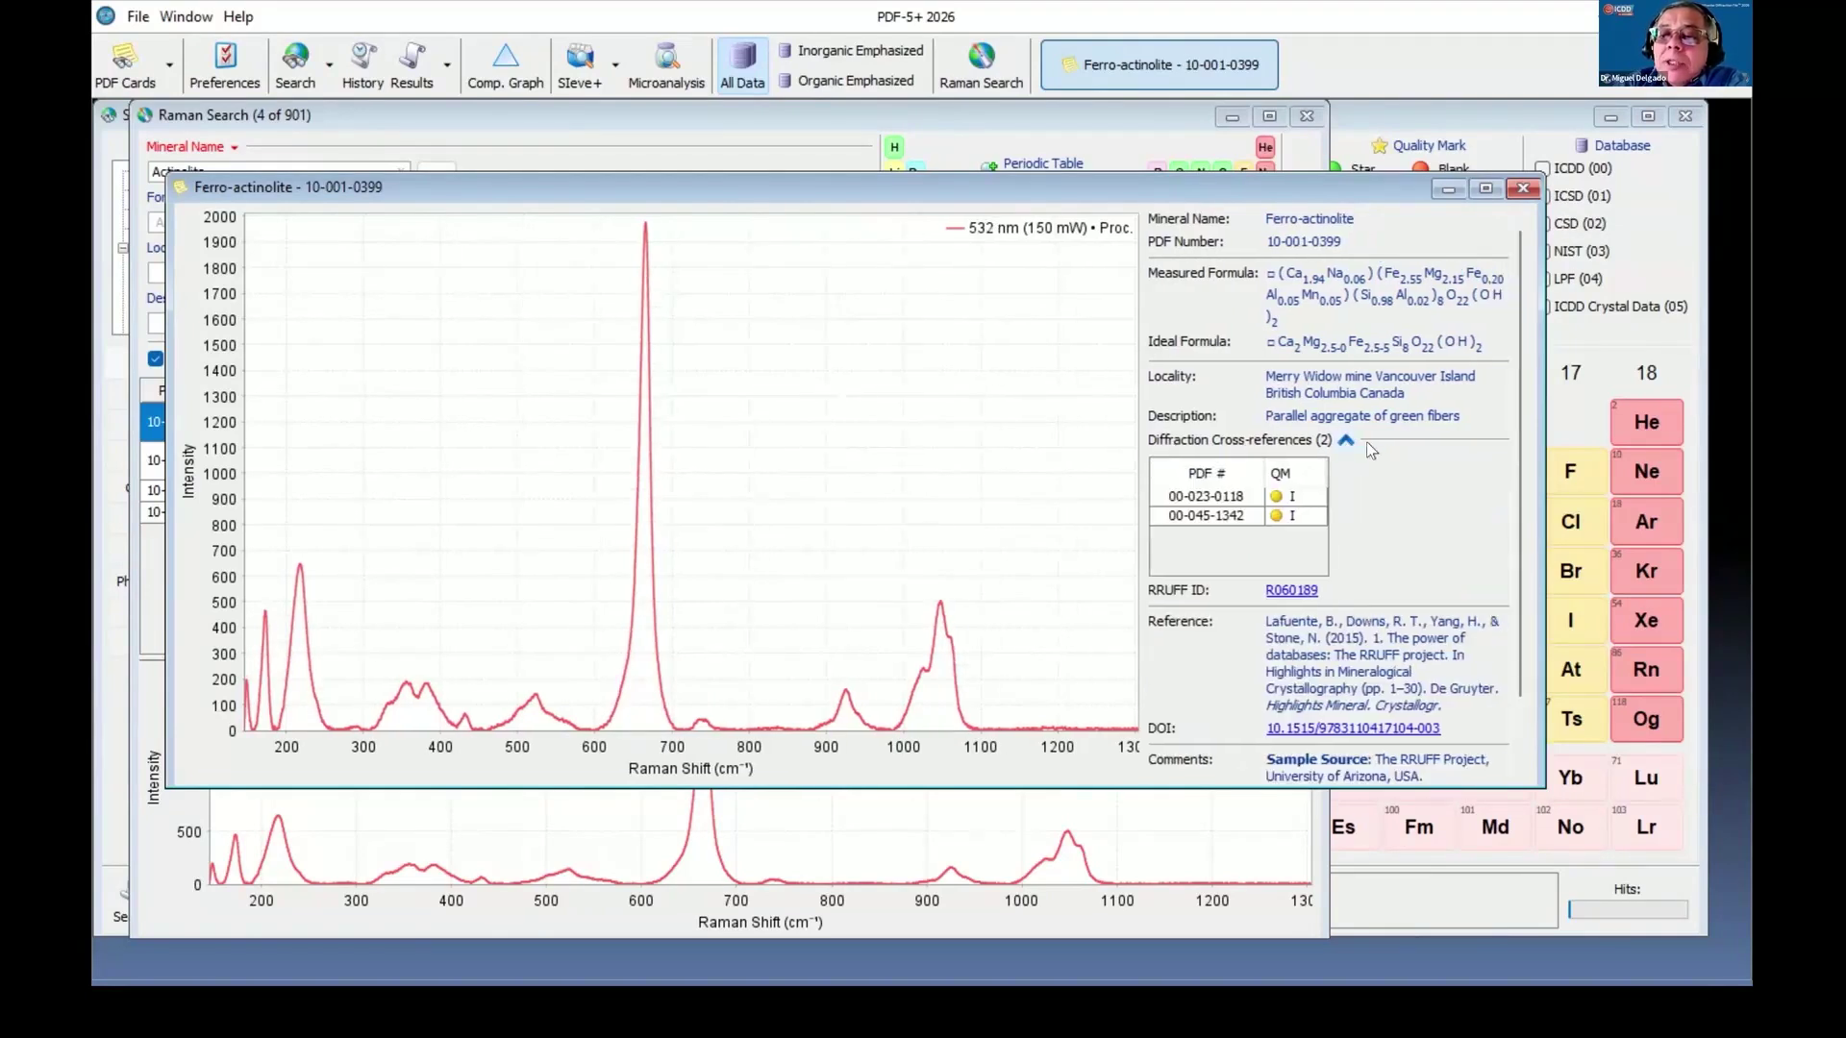
View the cross-referenced diffraction cards 00-023-0118 and 00-045-1342 one after the other, closing each.
double_click(1192, 498)
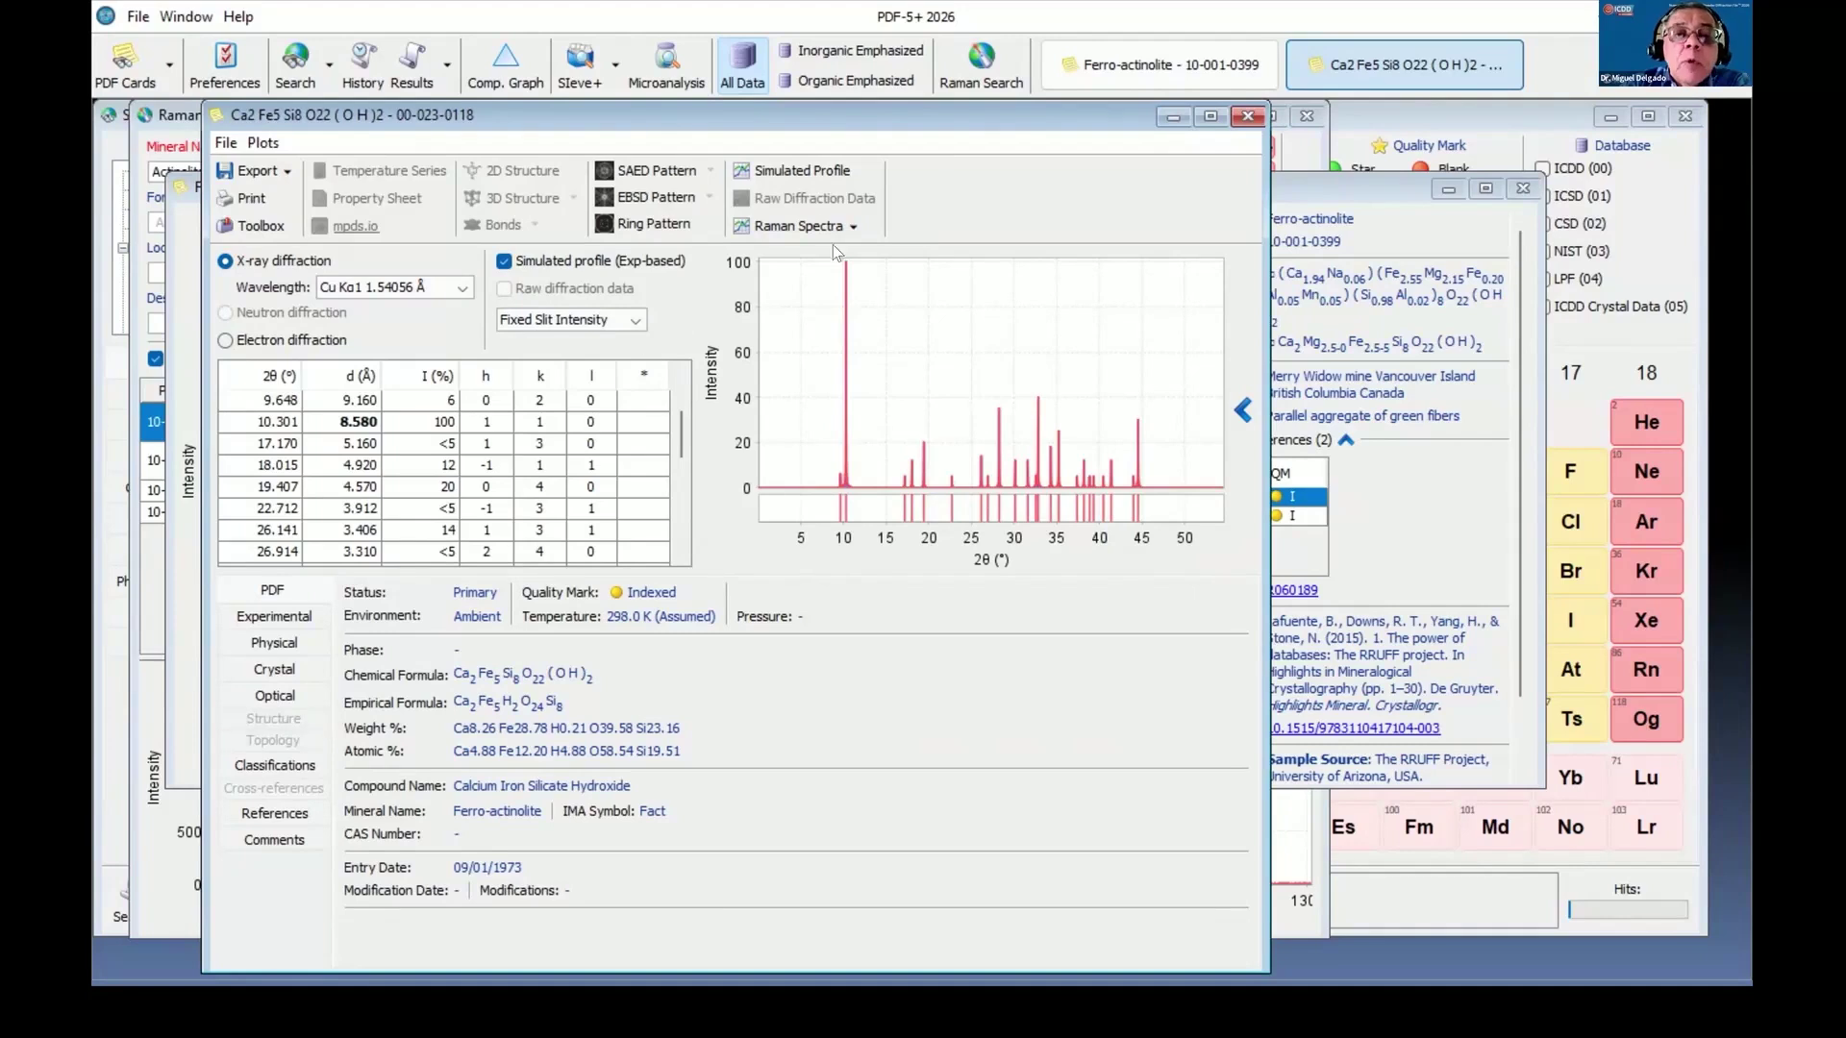
click(1248, 115)
click(1219, 517)
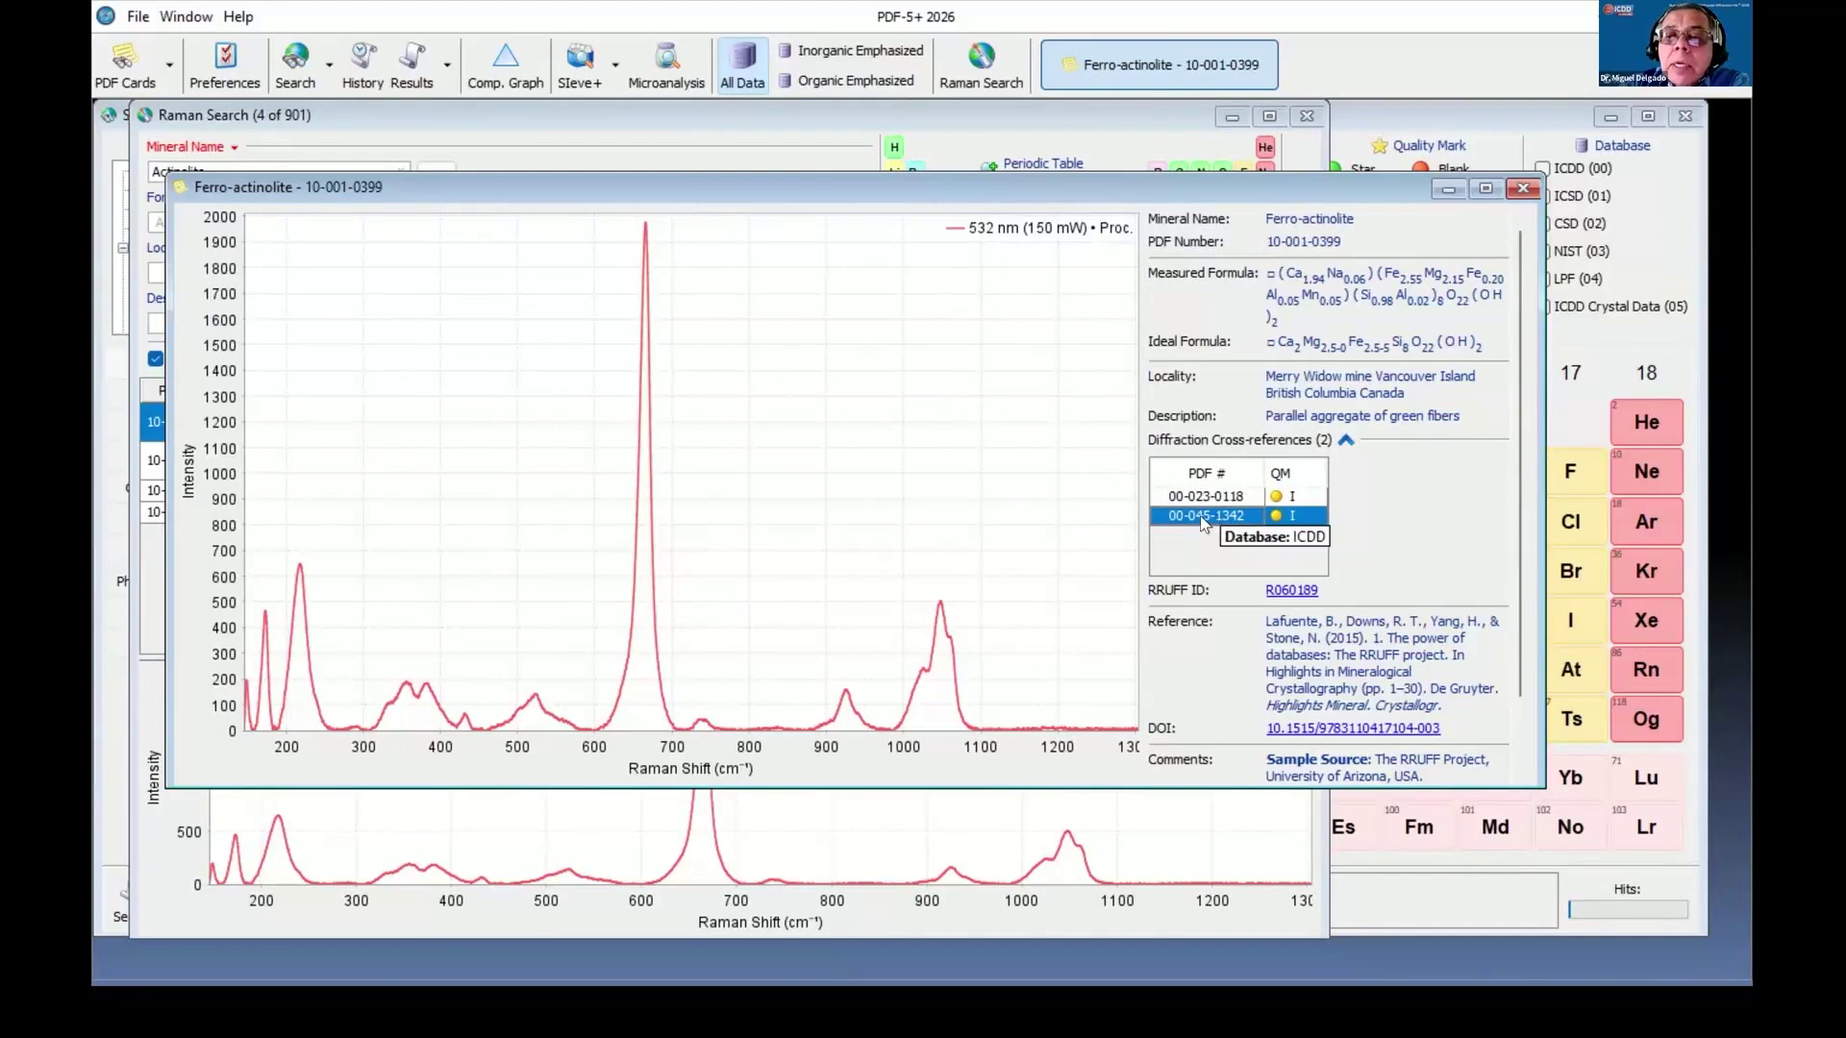
double_click(1202, 517)
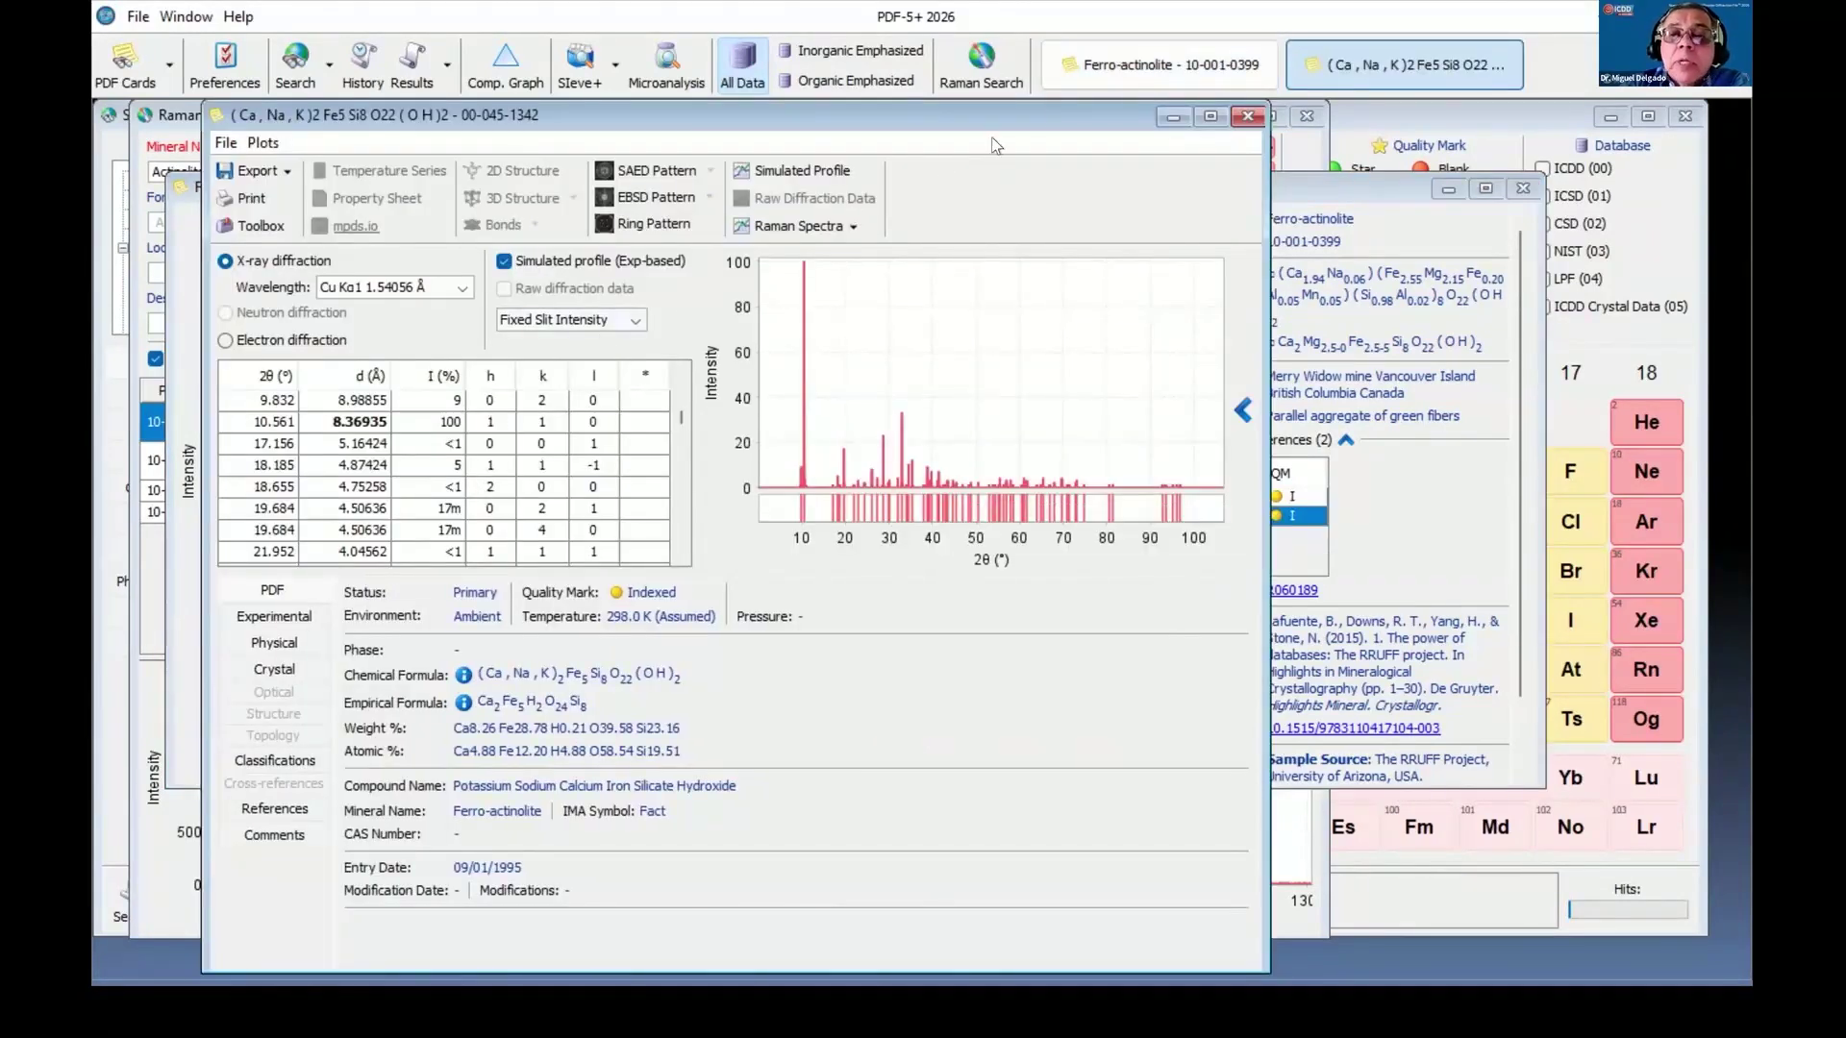
click(1250, 117)
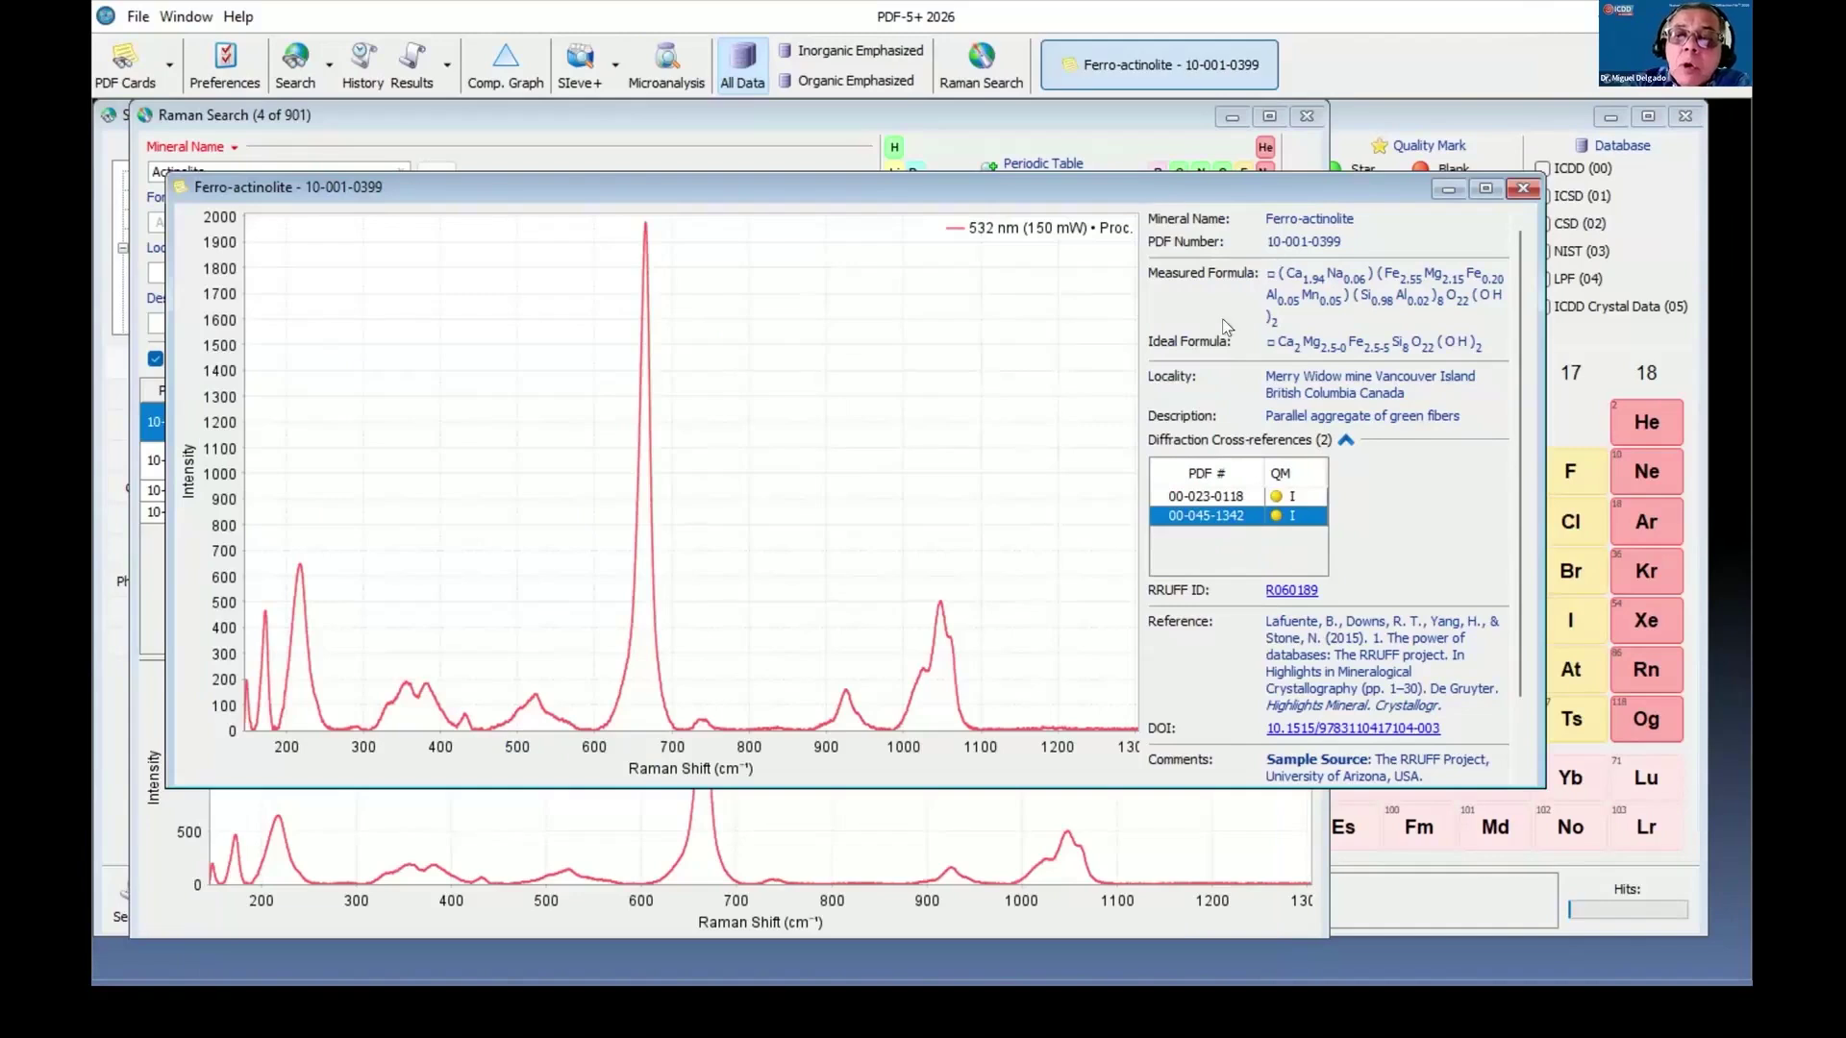
Reopen diffraction card 00-045-1342 and open its cross-referenced Raman entry 10-001-0399.
double_click(1234, 518)
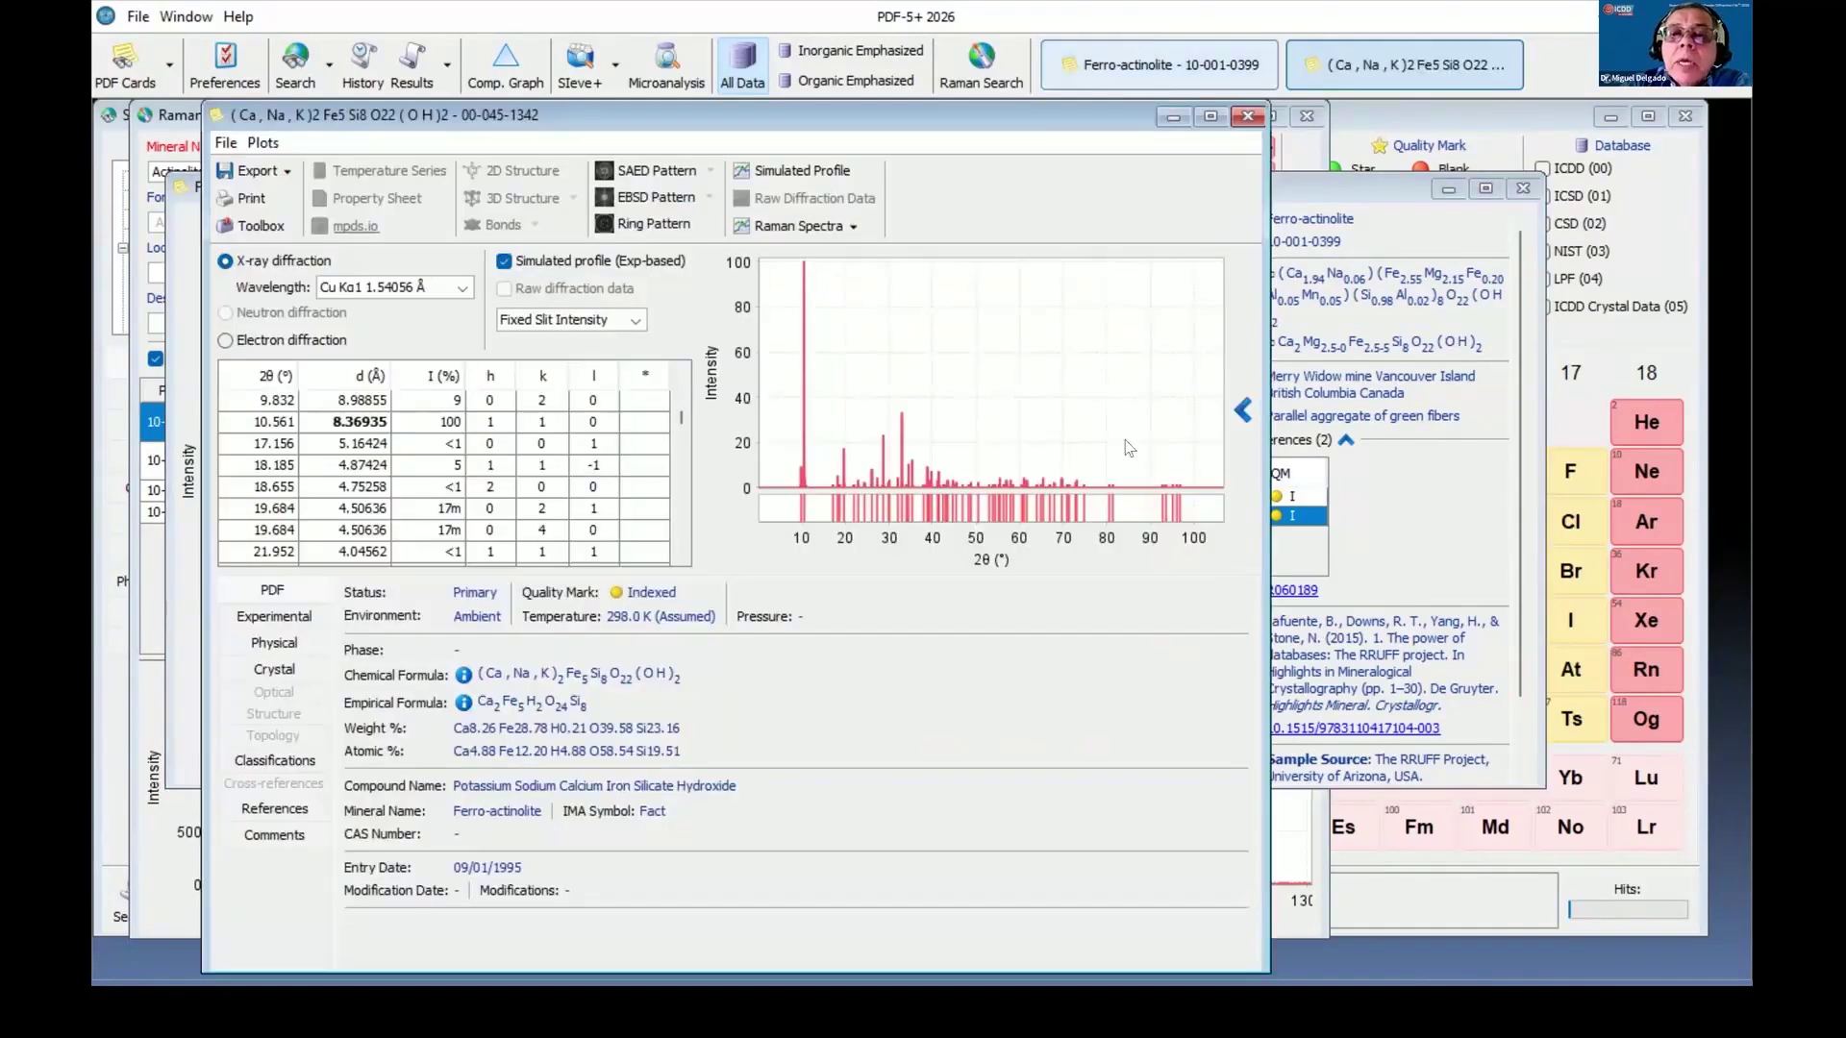
click(766, 231)
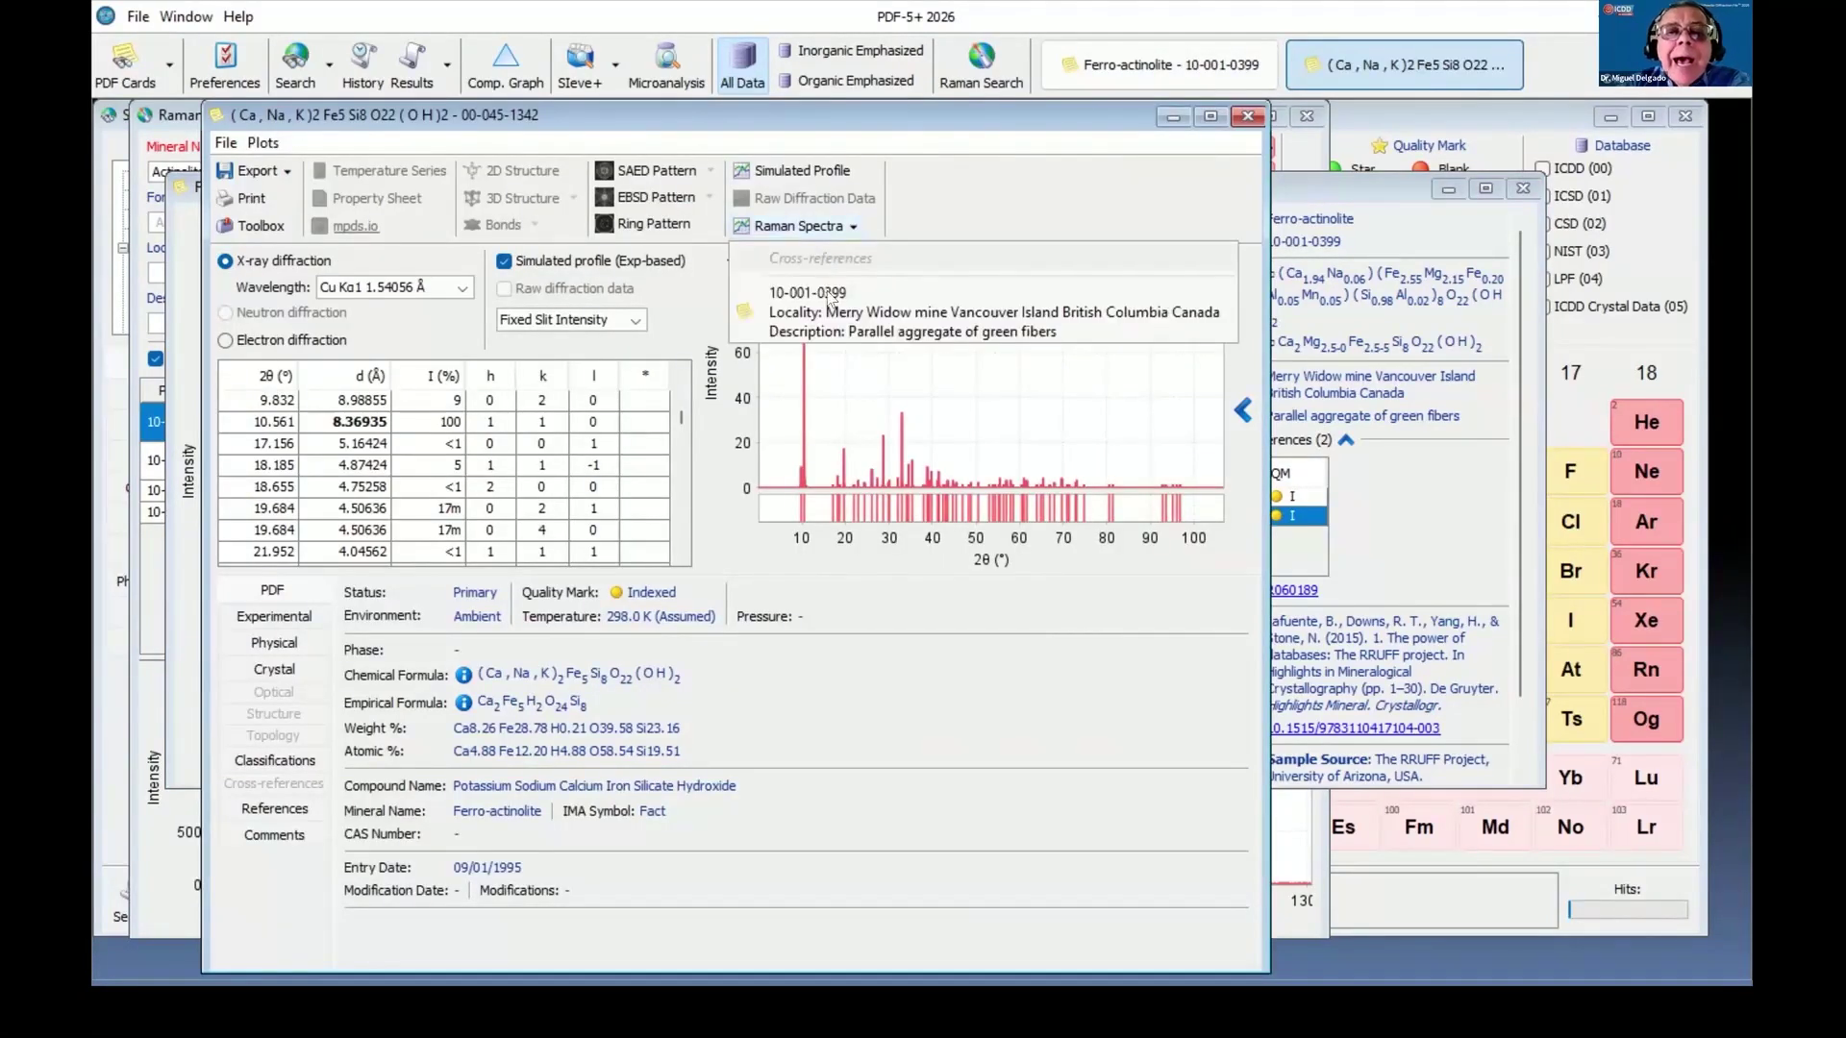
click(926, 332)
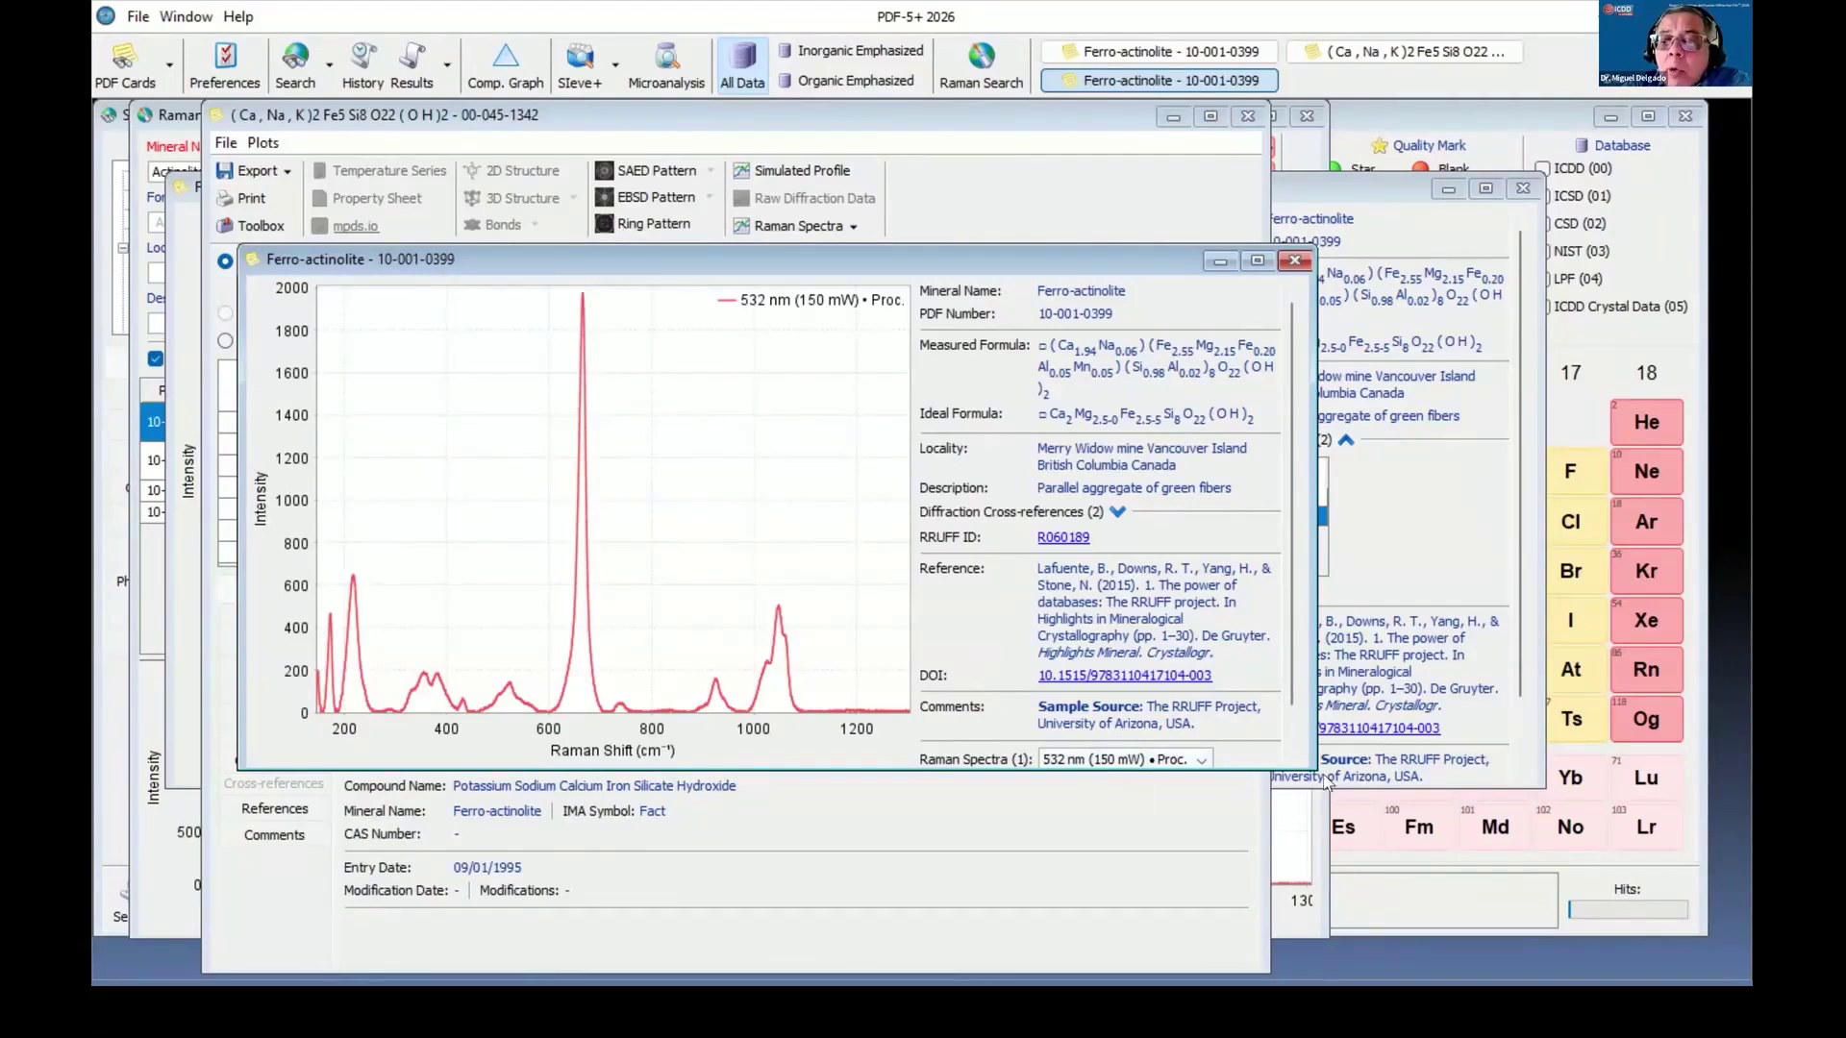
Follow the DOI link in the Ferro-actinolite entry and skim the publisher's page for the RRUFF project chapter.
drag(1423, 777, 1192, 791)
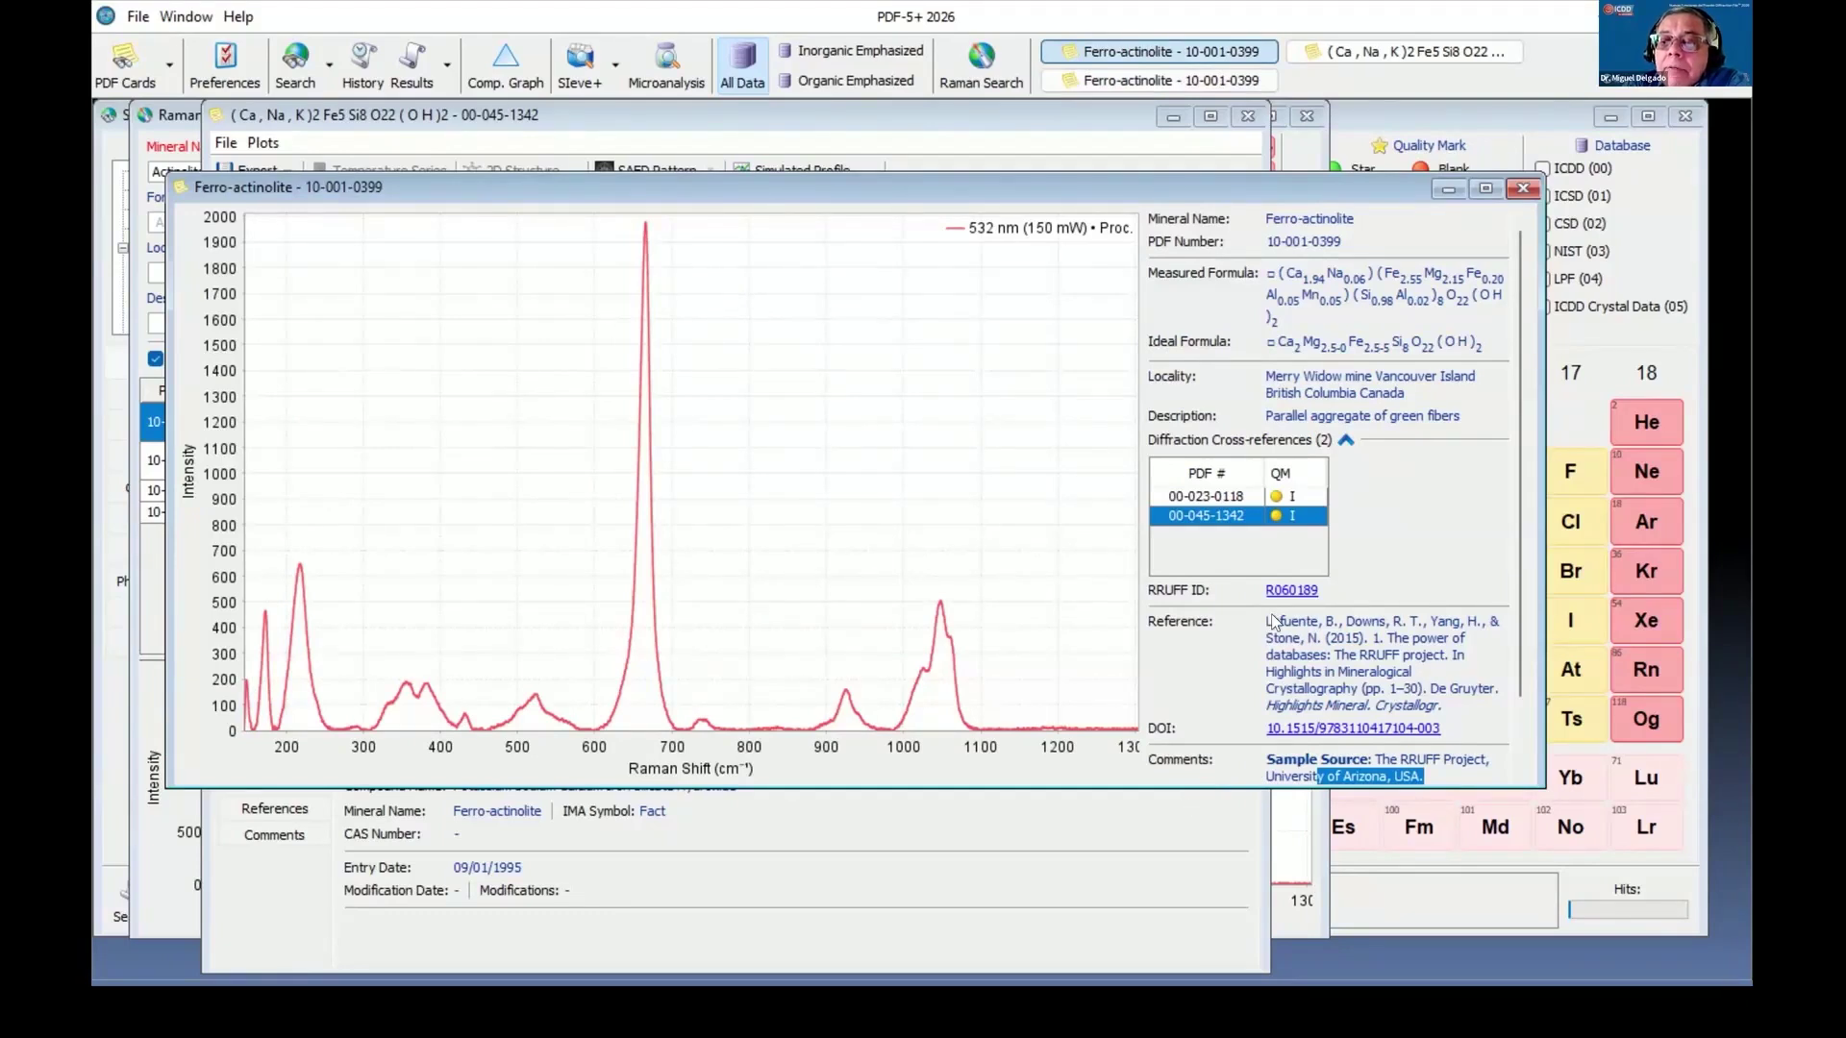
click(1303, 730)
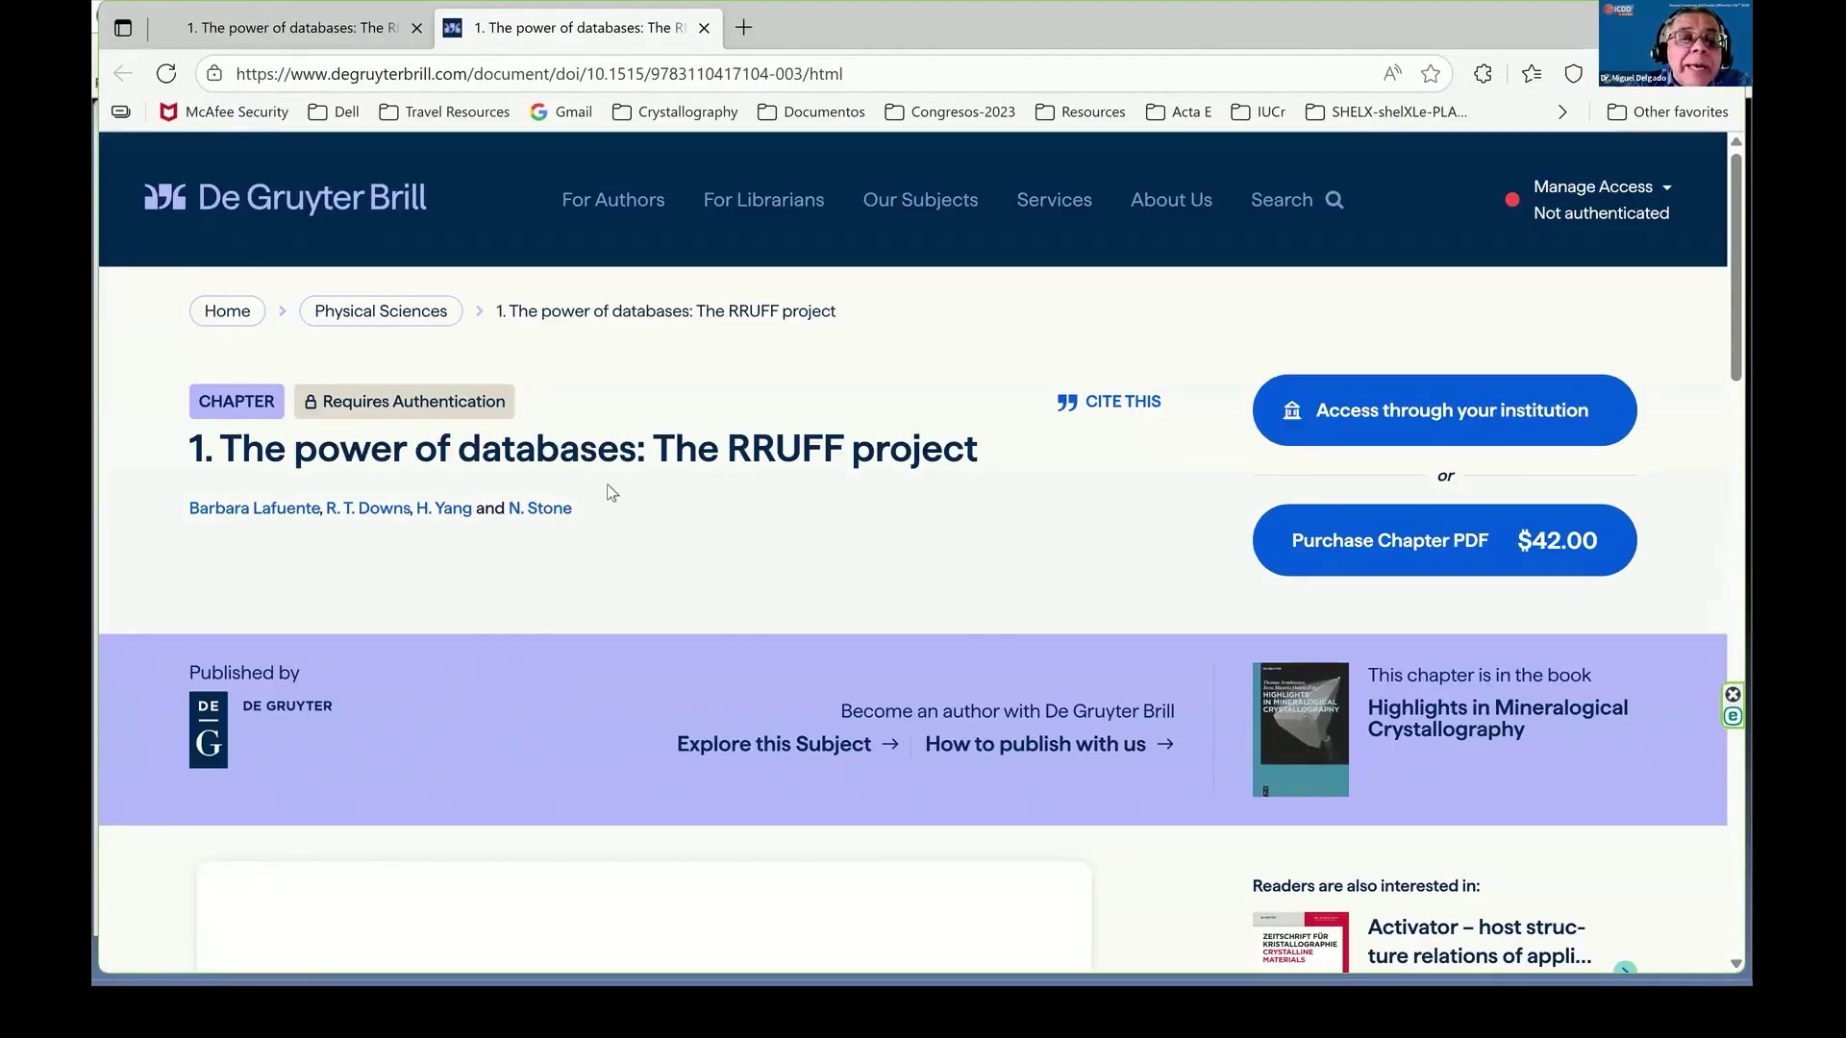
scroll(607, 485, down, 1)
scroll(607, 490, down, 3)
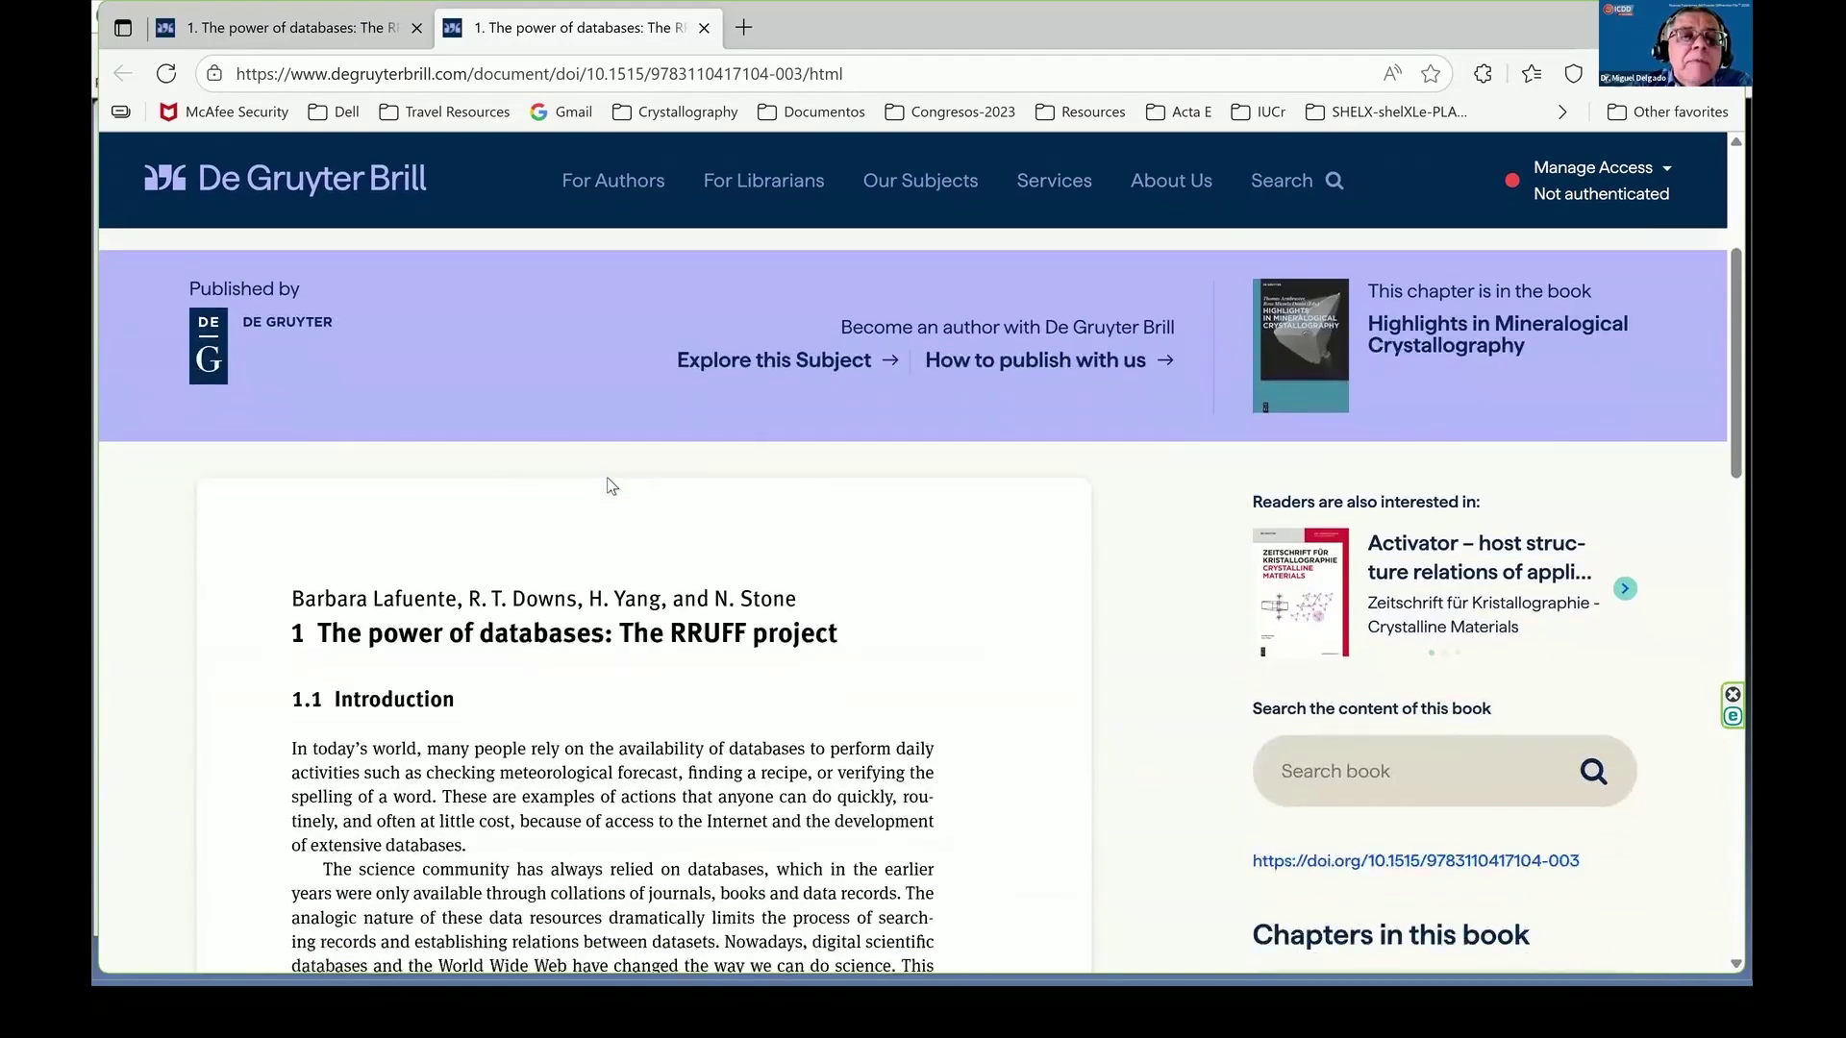
scroll(608, 486, down, 5)
scroll(607, 484, up, 5)
scroll(607, 486, up, 5)
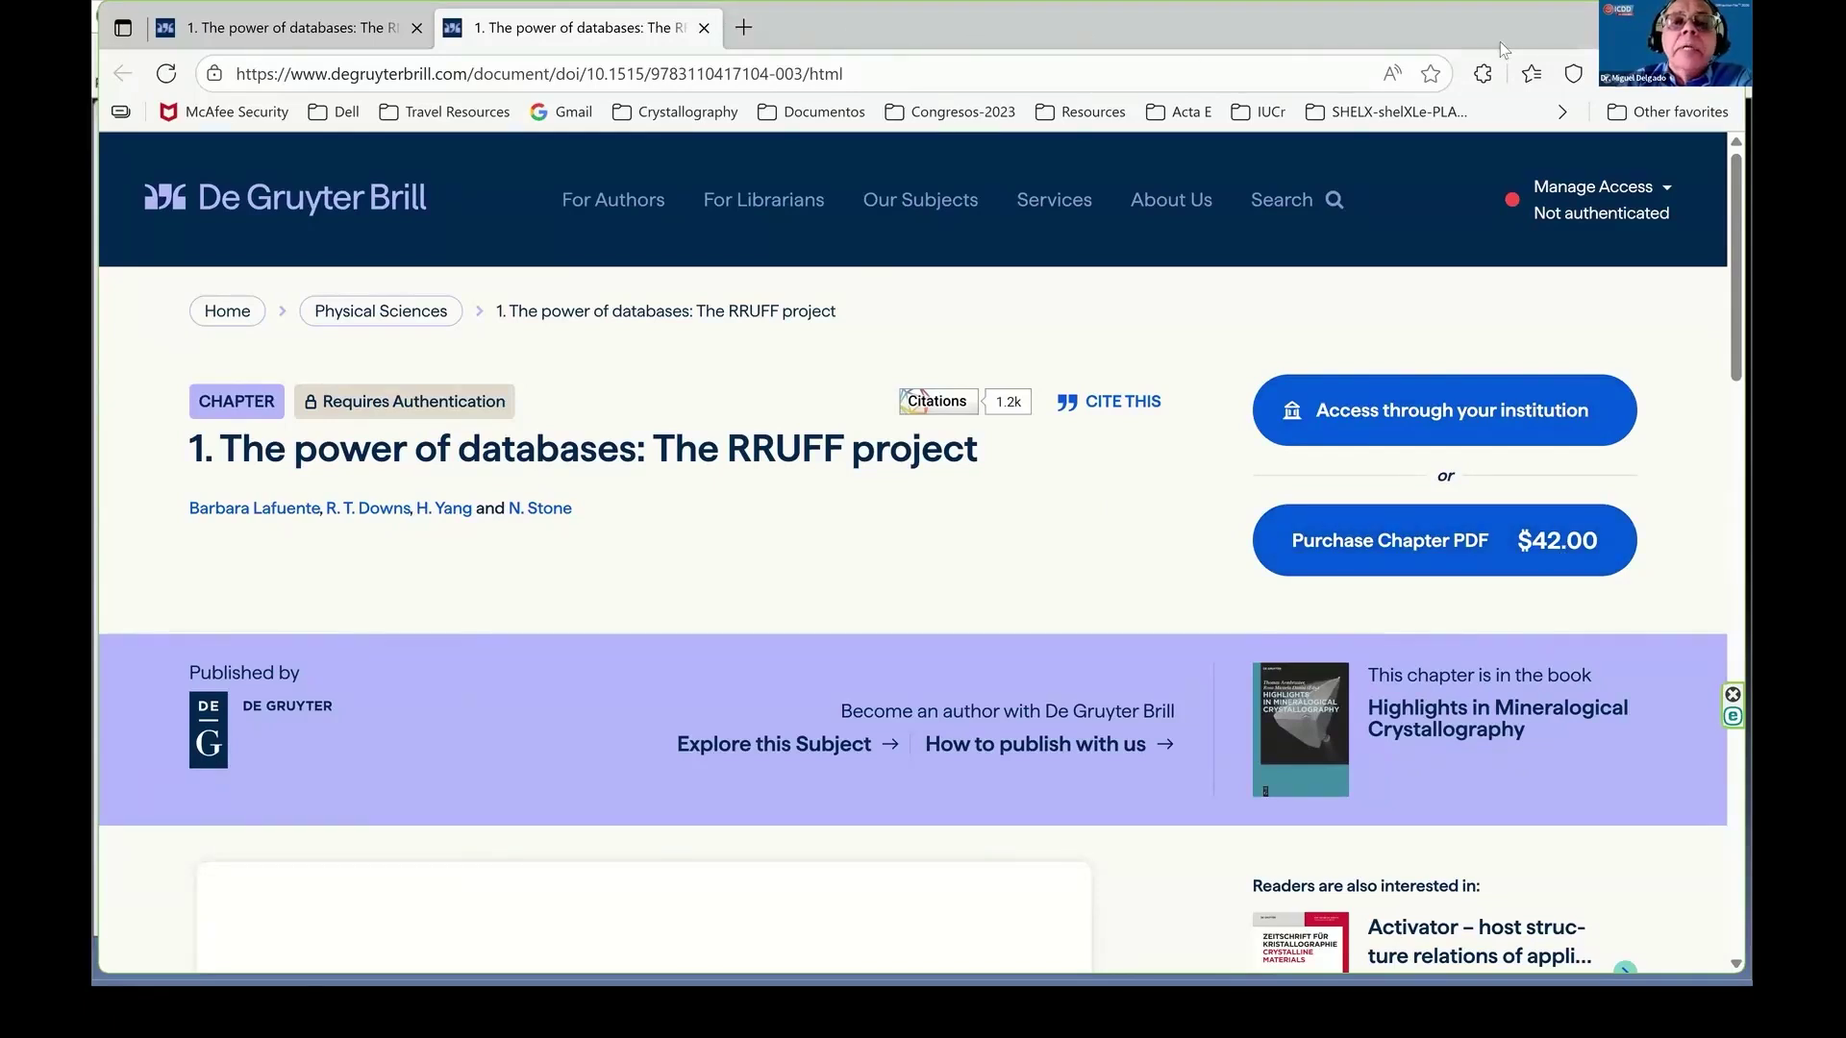
Switch back to PDF-5+ and close the Ferro-actinolite Raman entry, the diffraction card and the Raman Search window.
key(alt+Tab)
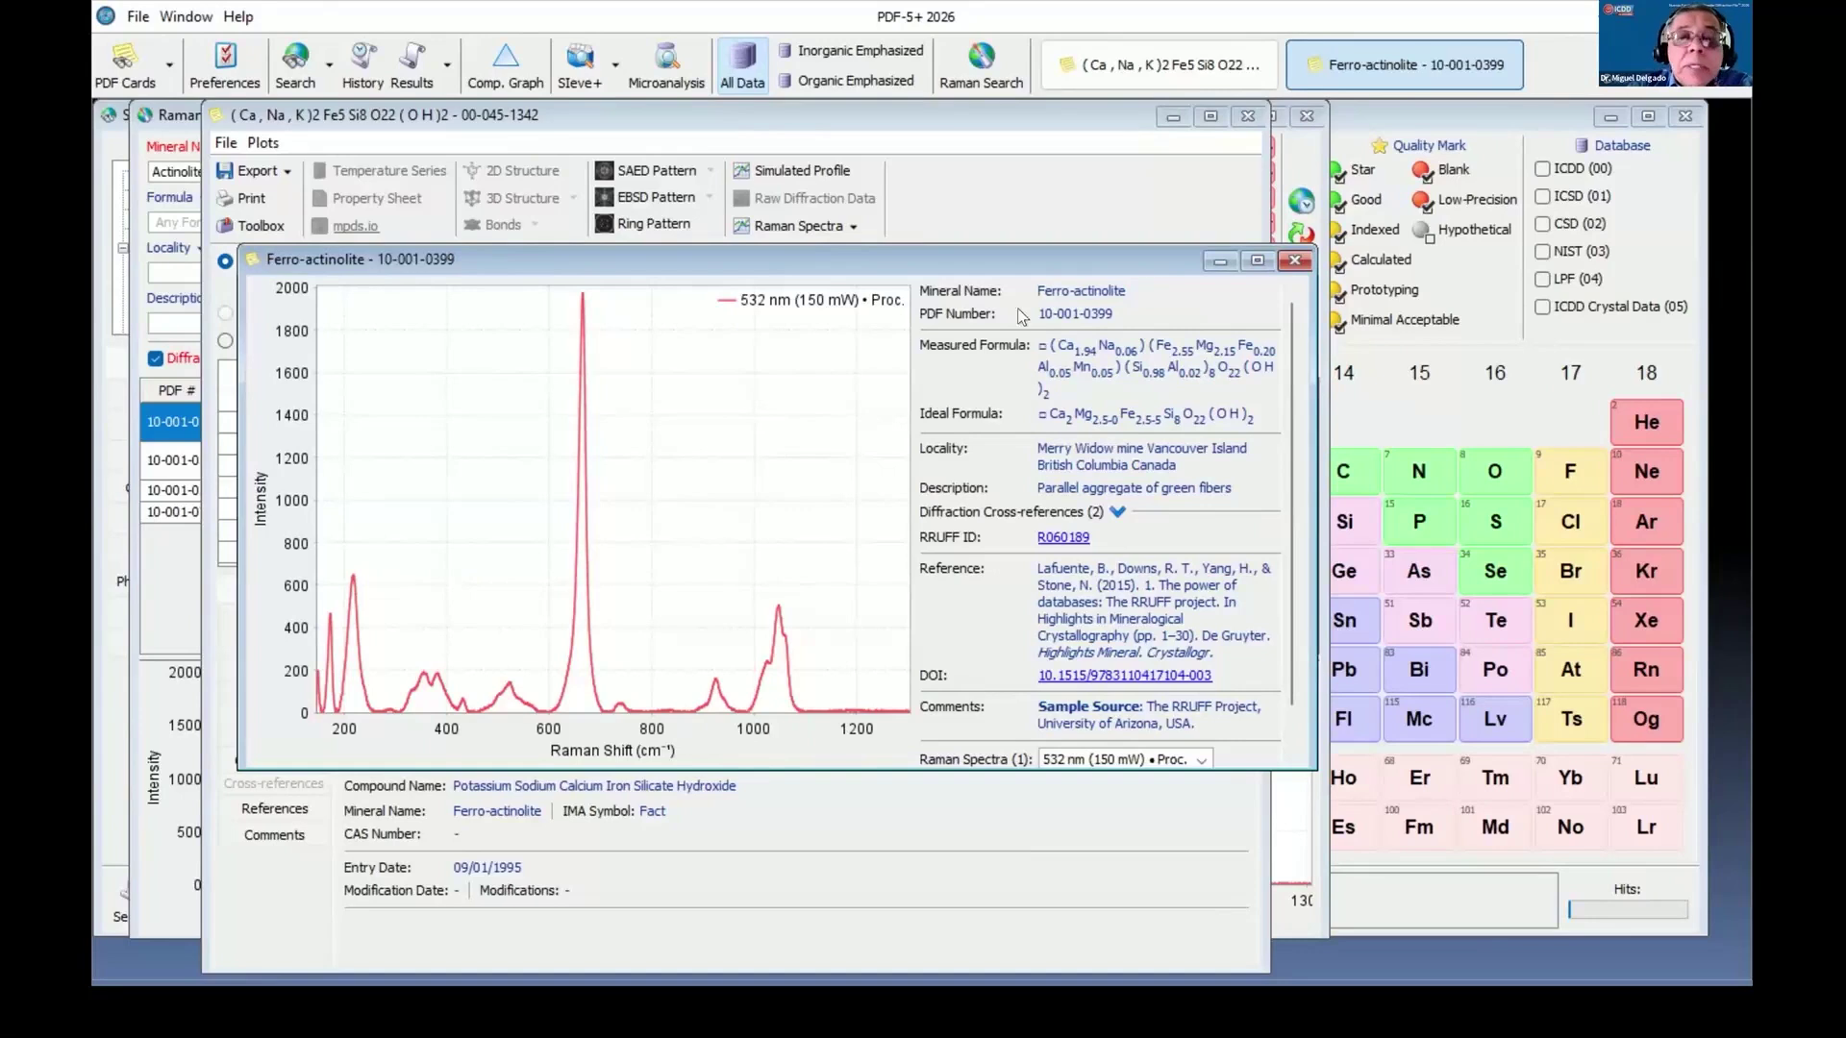
click(1294, 261)
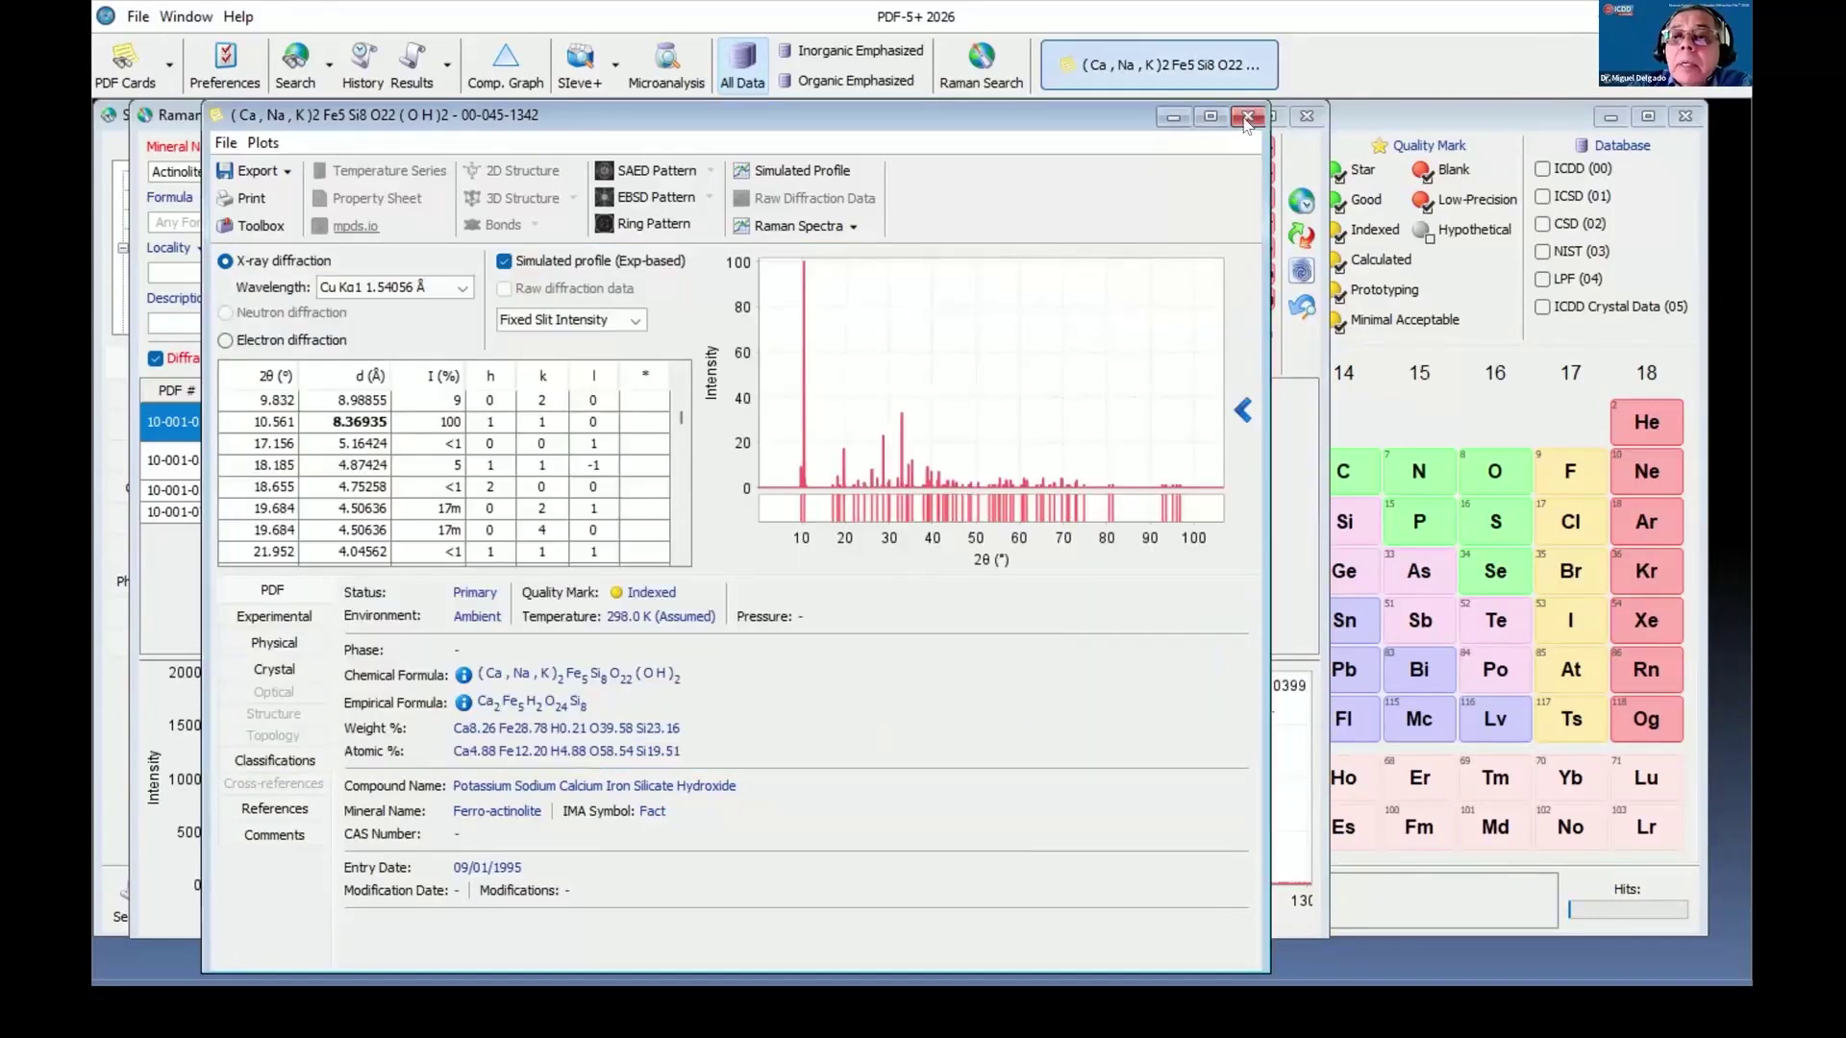
click(1247, 115)
click(1306, 115)
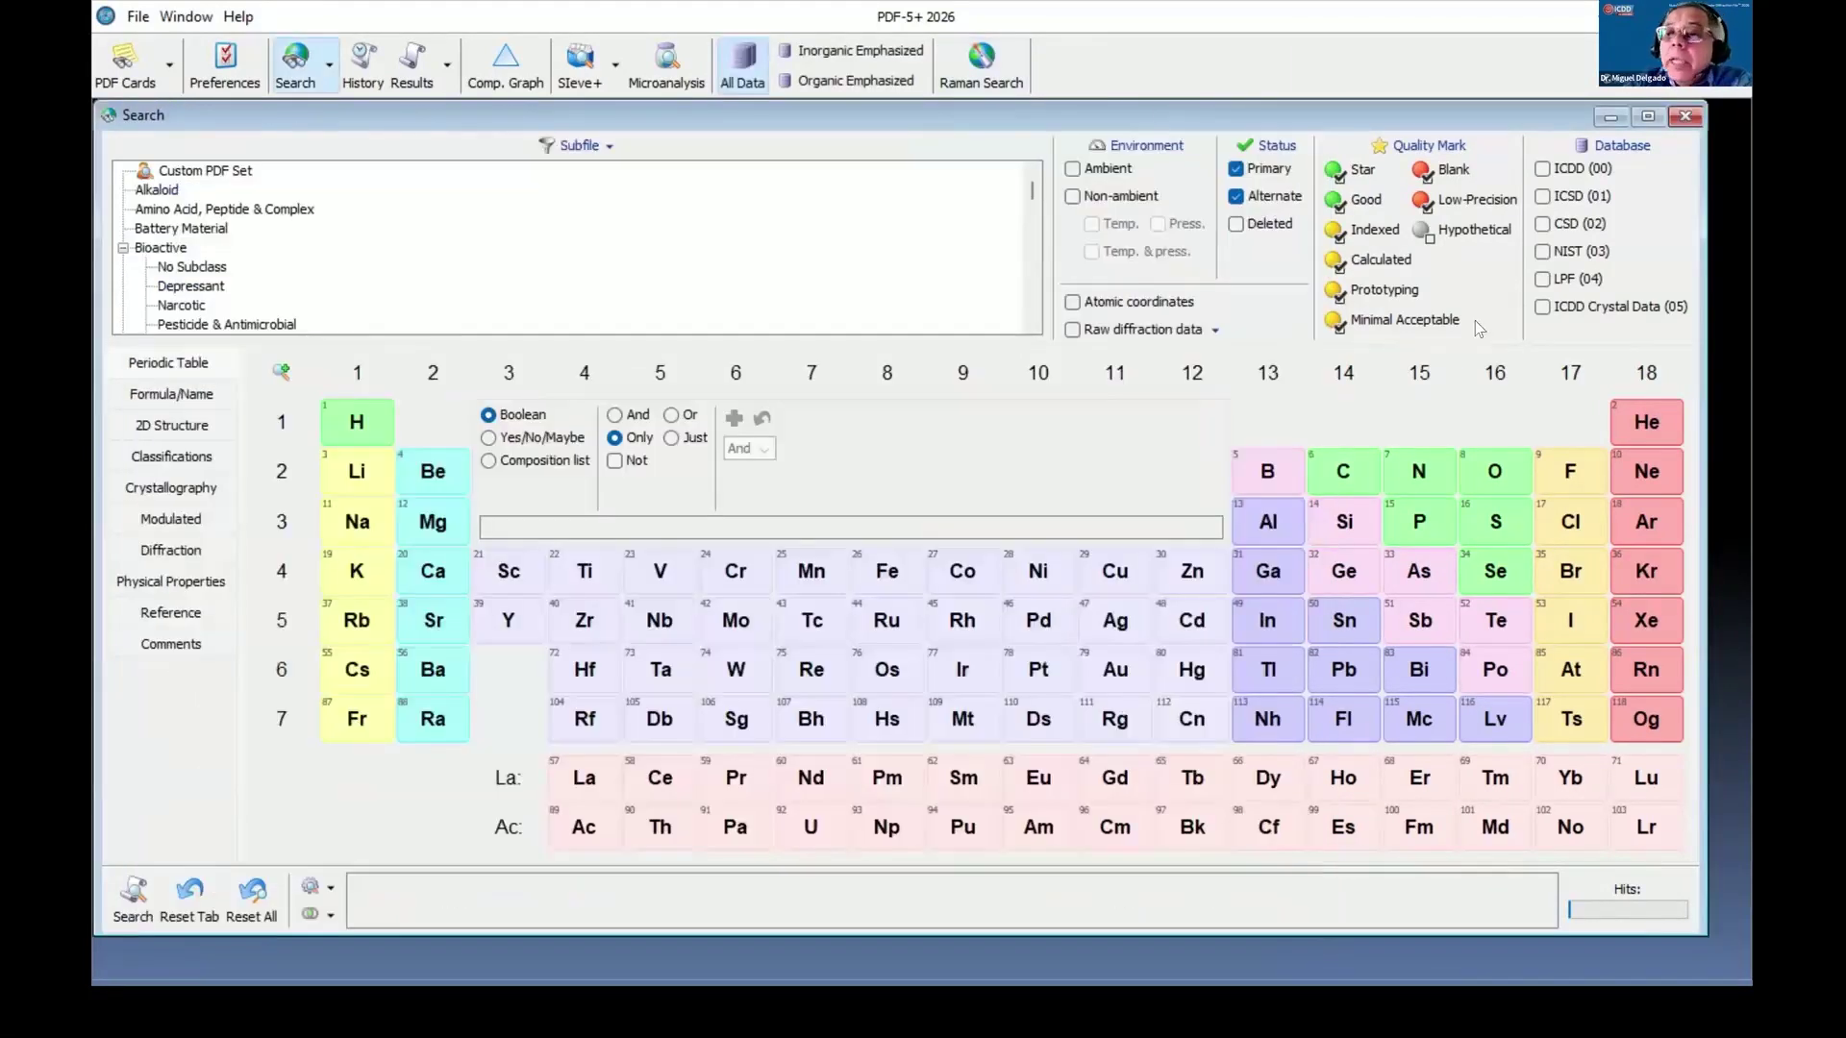
Open a new Raman Search and calculate similarity indexes against the imported Demo 5-Actinolite__R060041.cif spectrum.
click(990, 87)
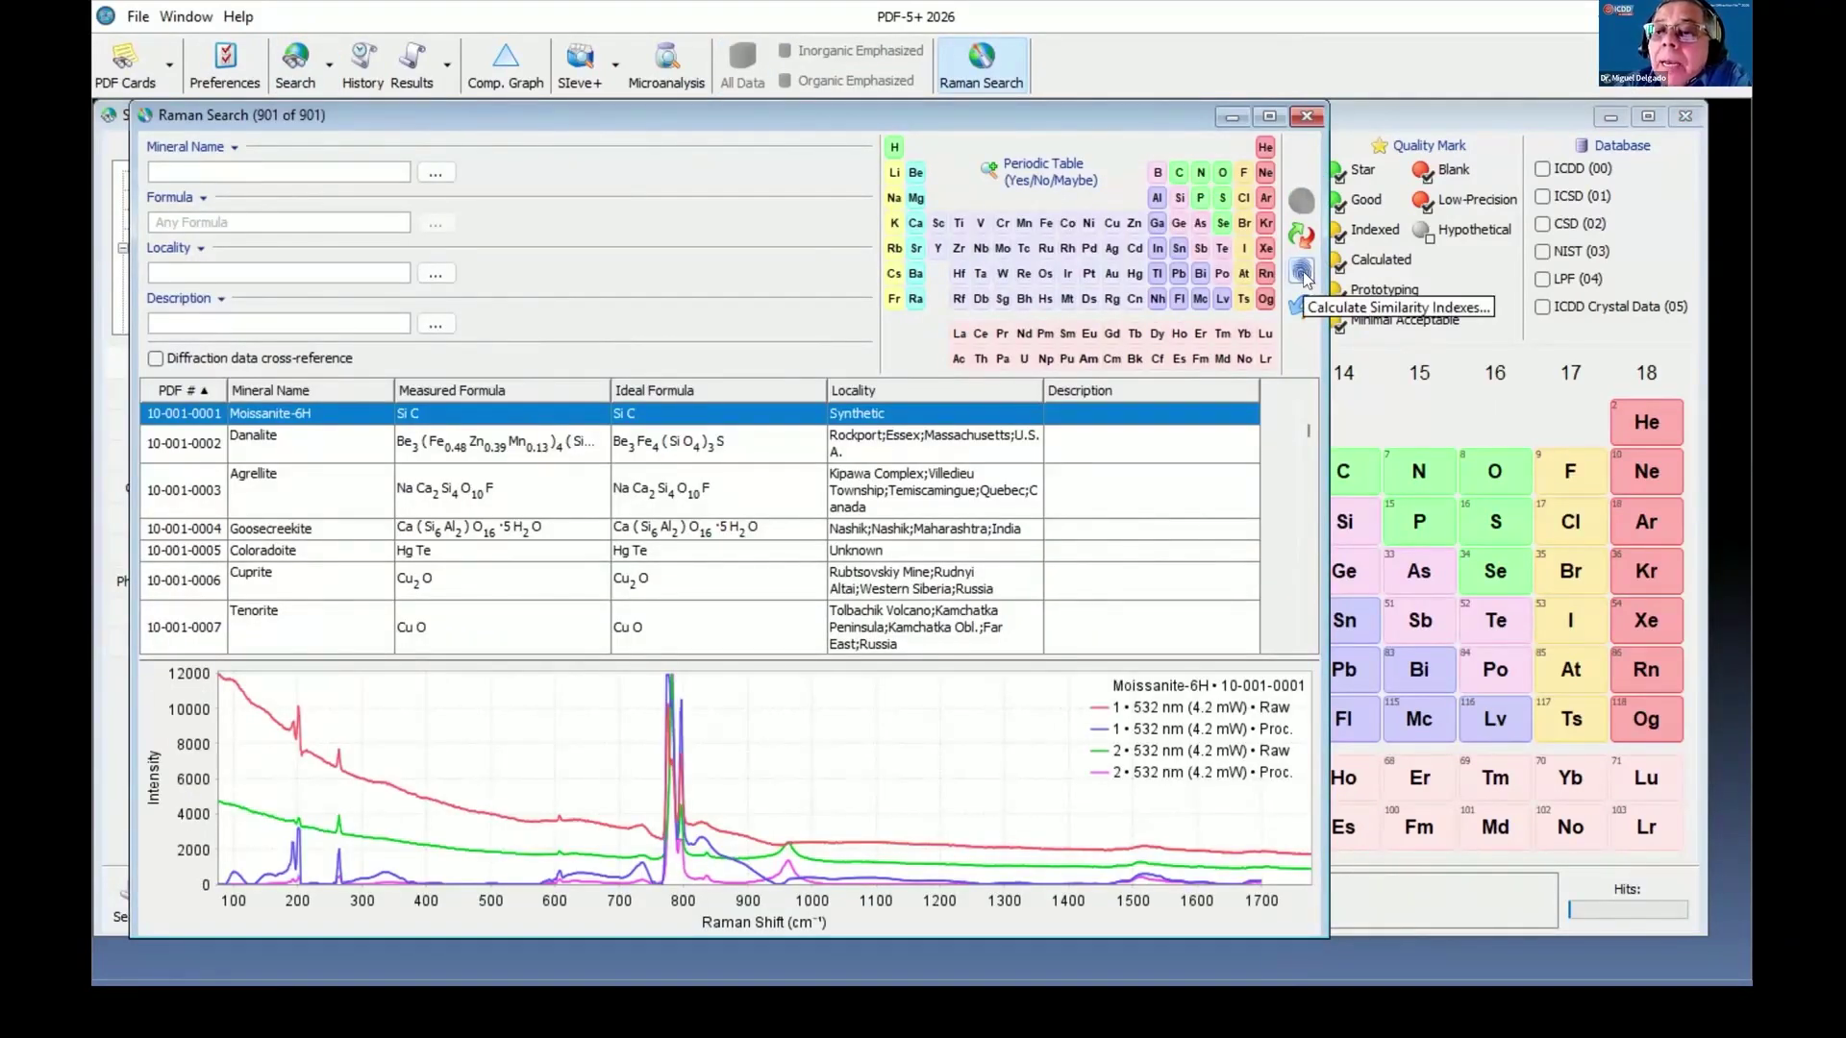
click(1302, 274)
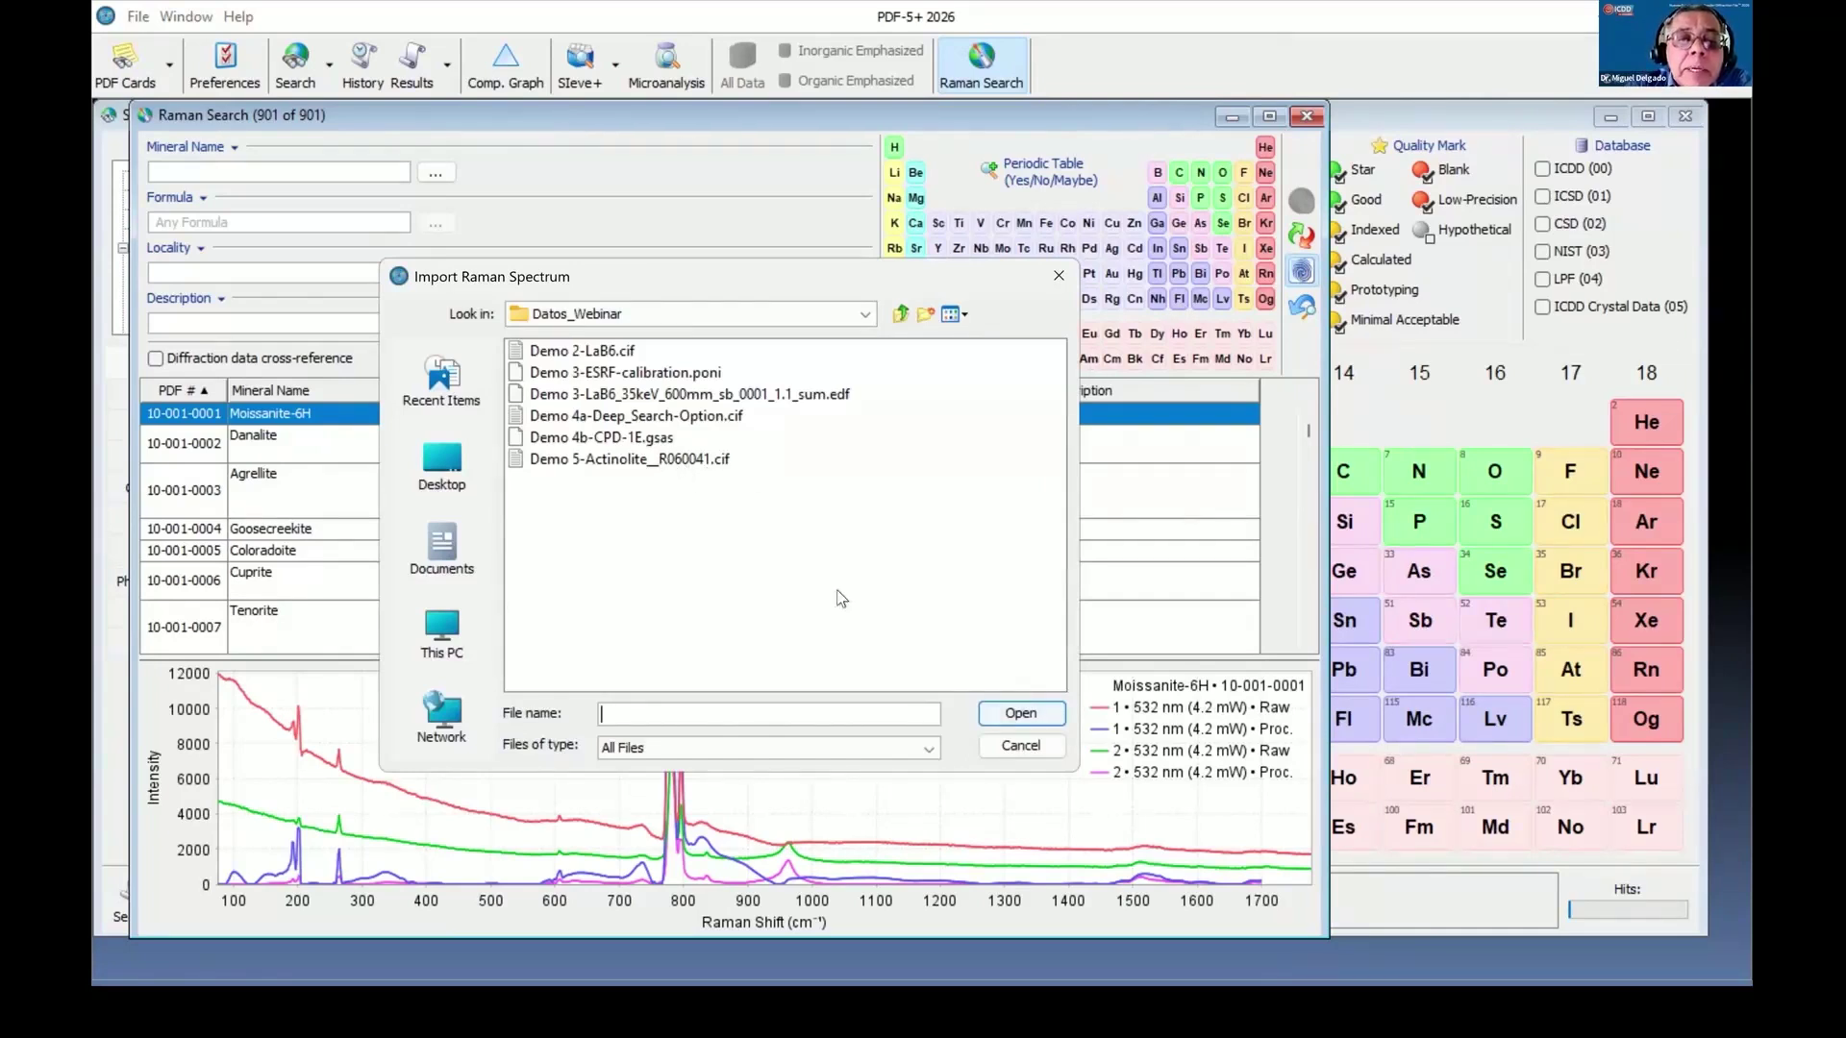
click(629, 459)
click(1020, 713)
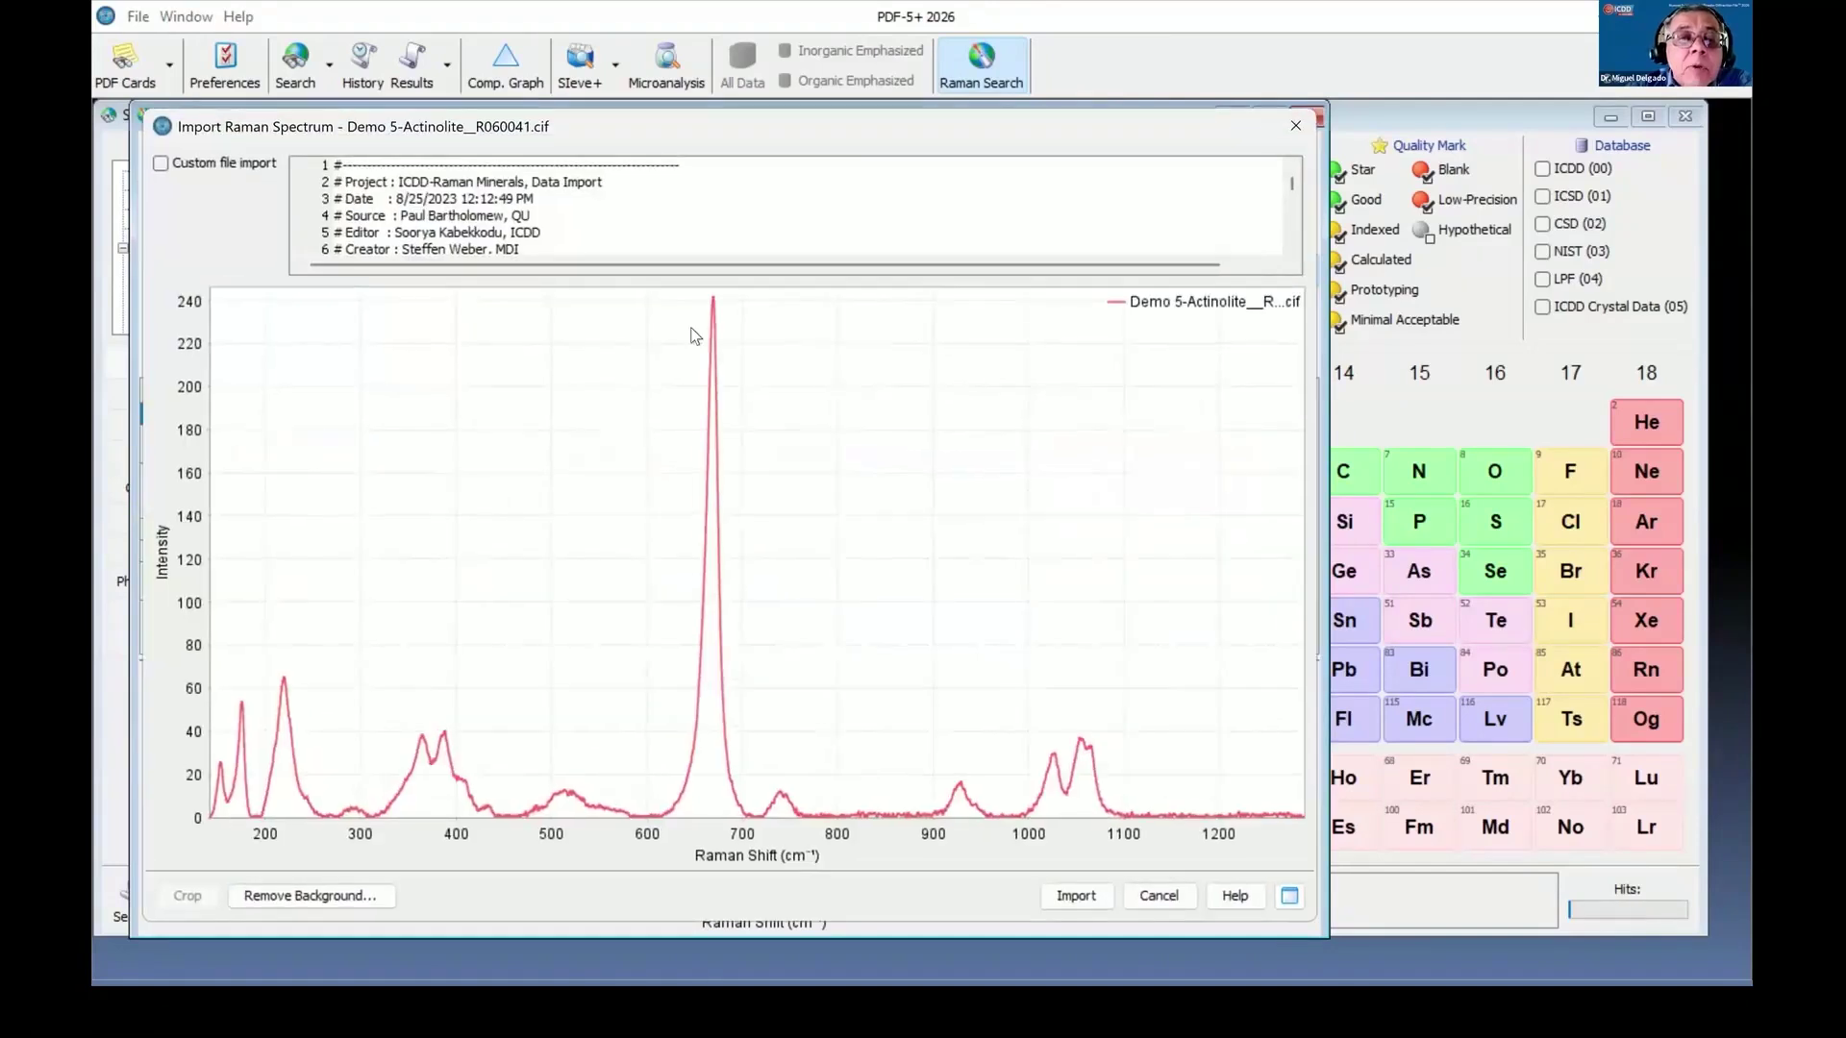
click(1075, 895)
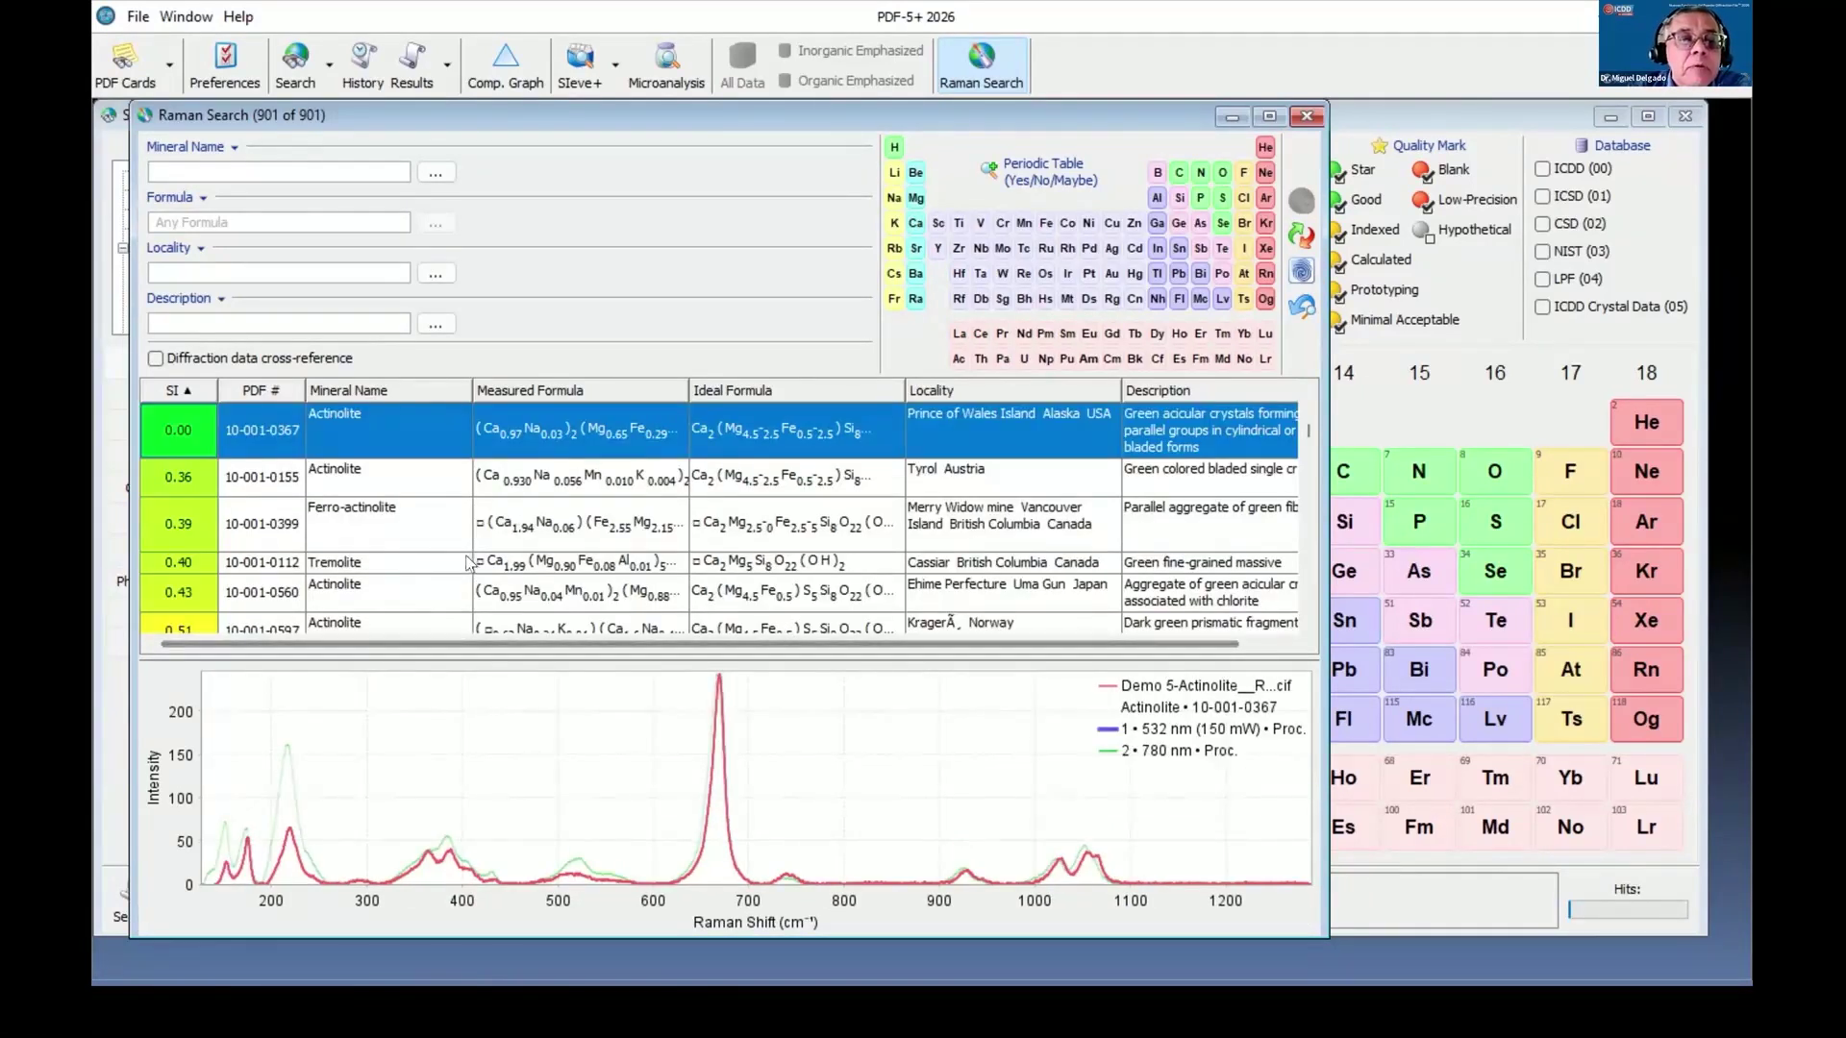
Enlarge the spectrum plot area and compare the imported spectrum with entries 10-001-0155 and 10-001-0399.
drag(548, 660, 524, 514)
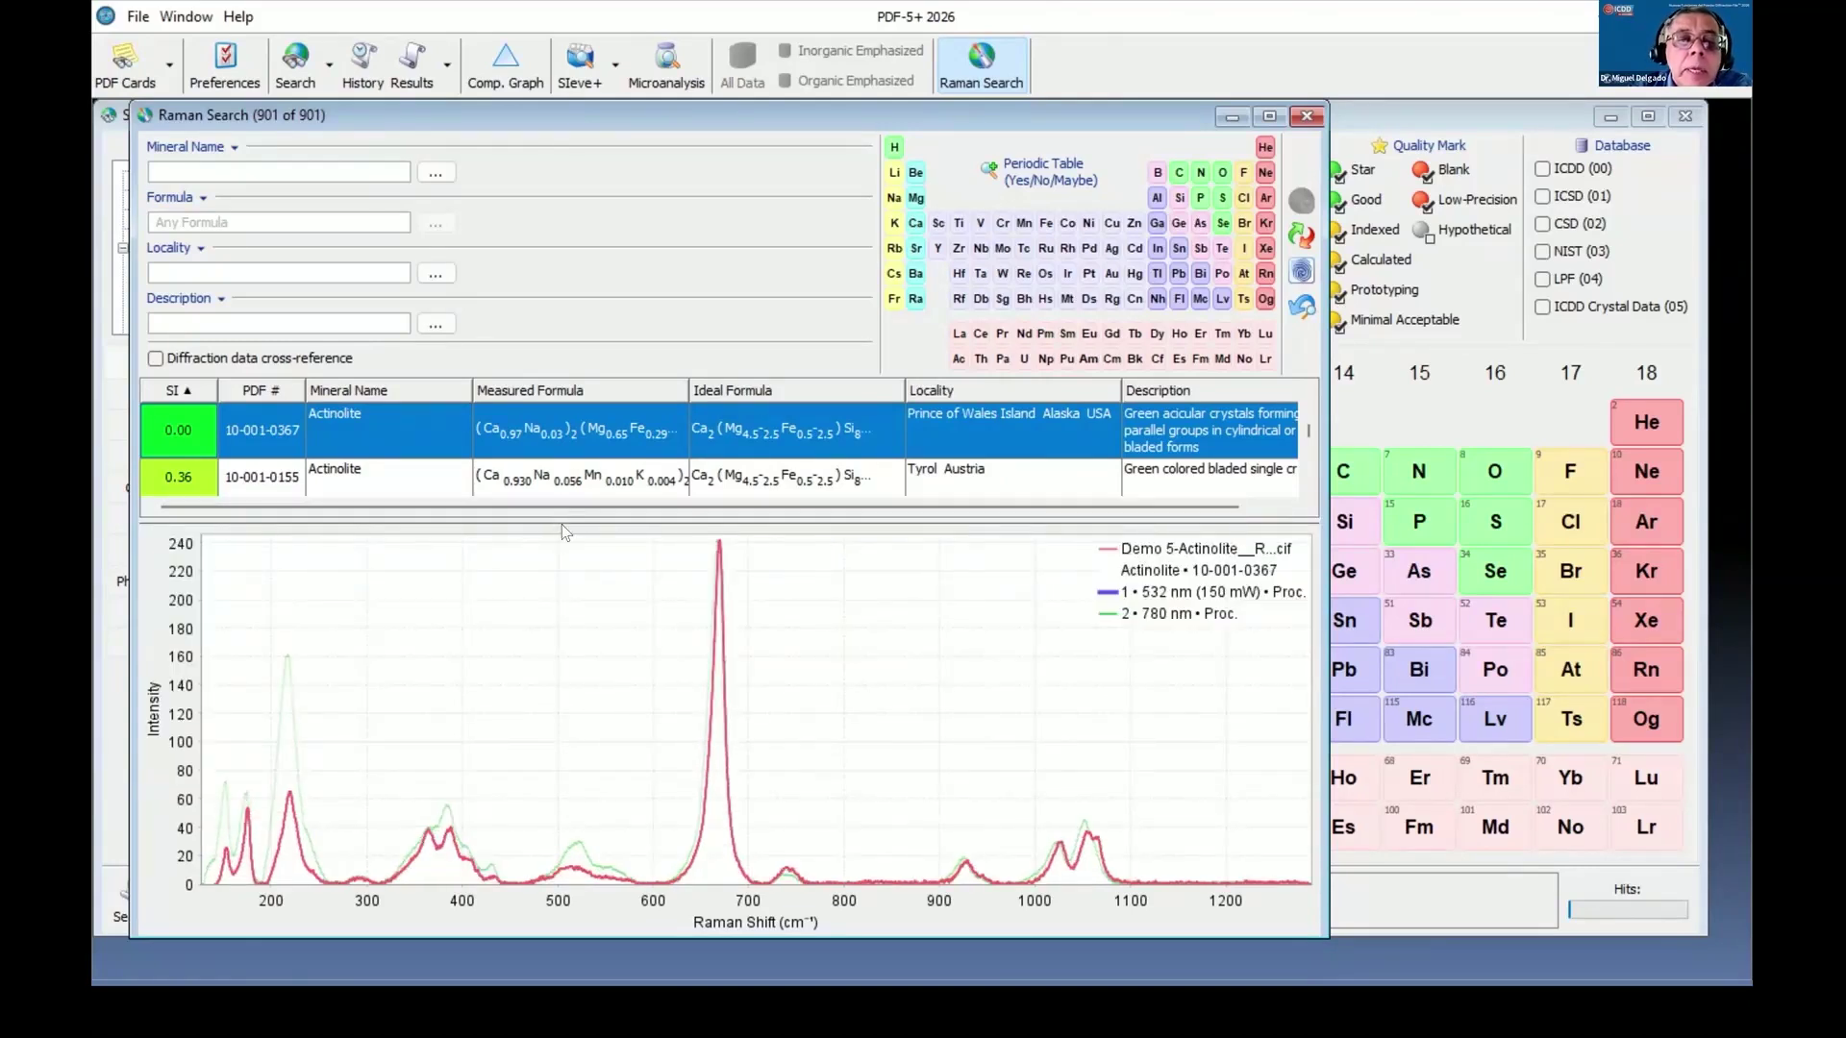
drag(558, 555, 556, 588)
click(411, 480)
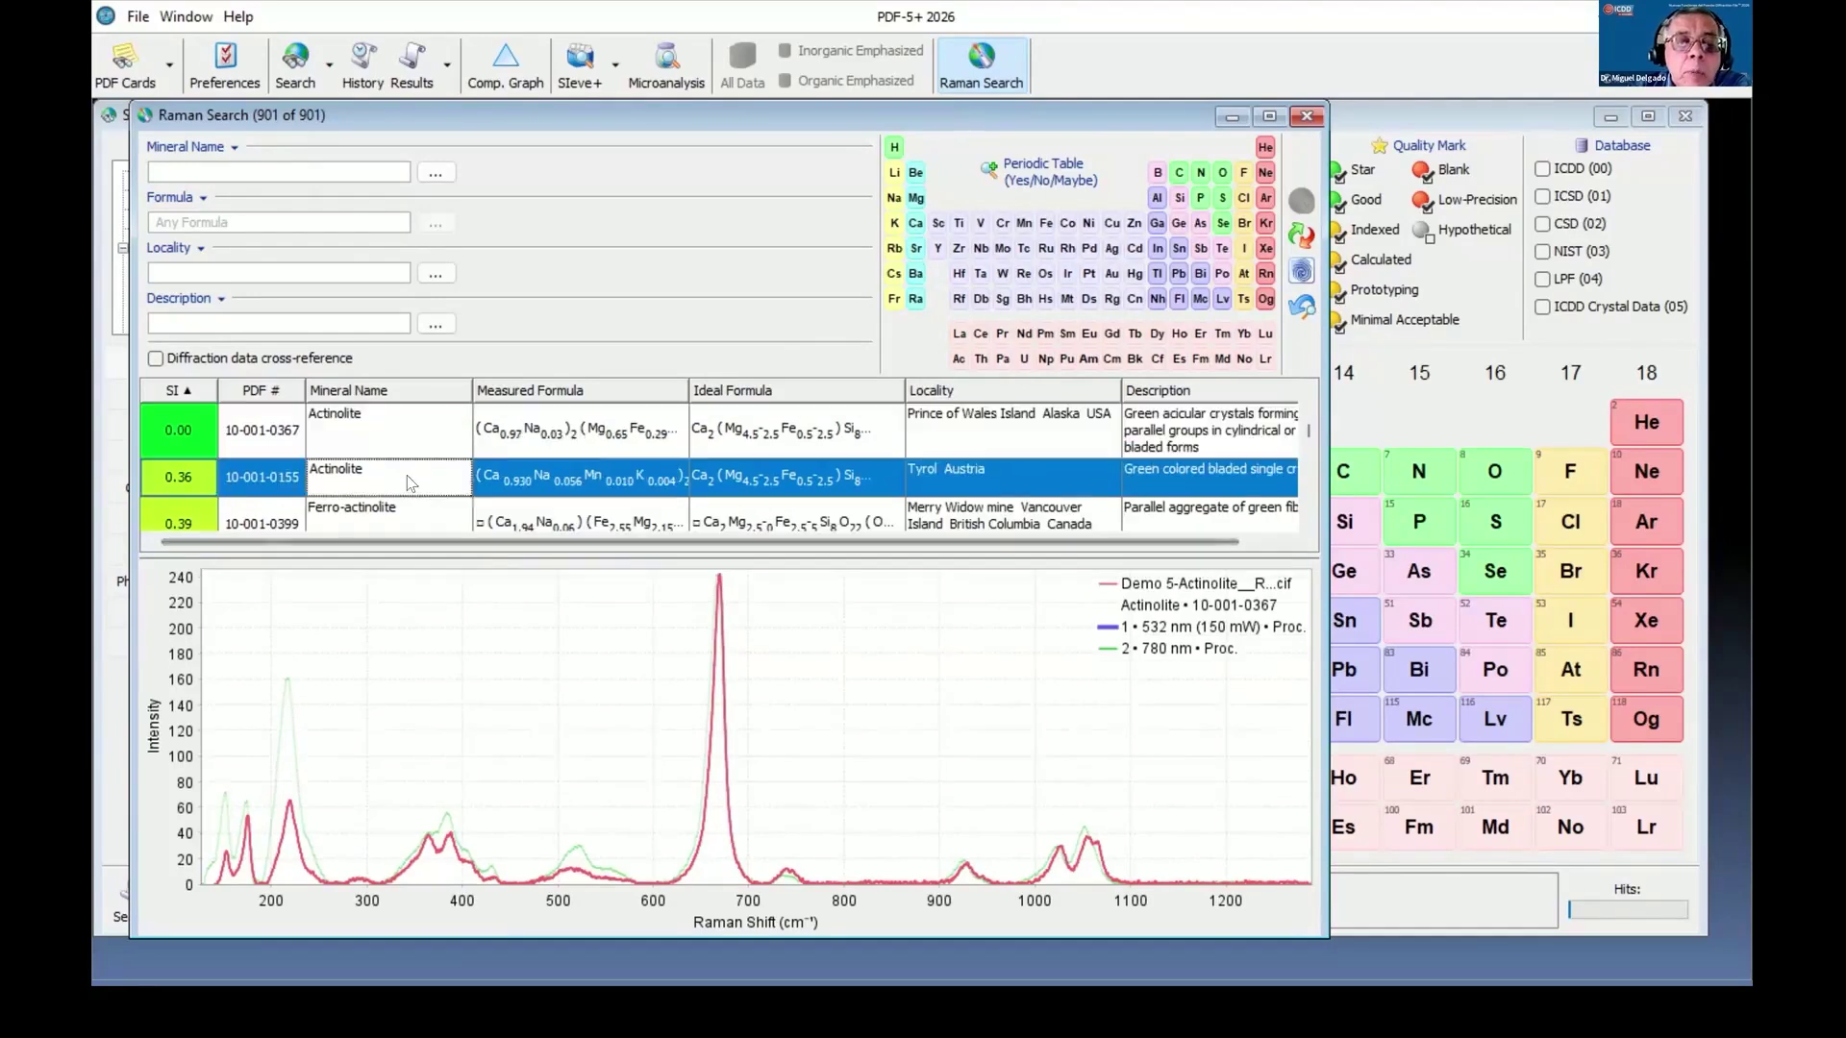
click(408, 526)
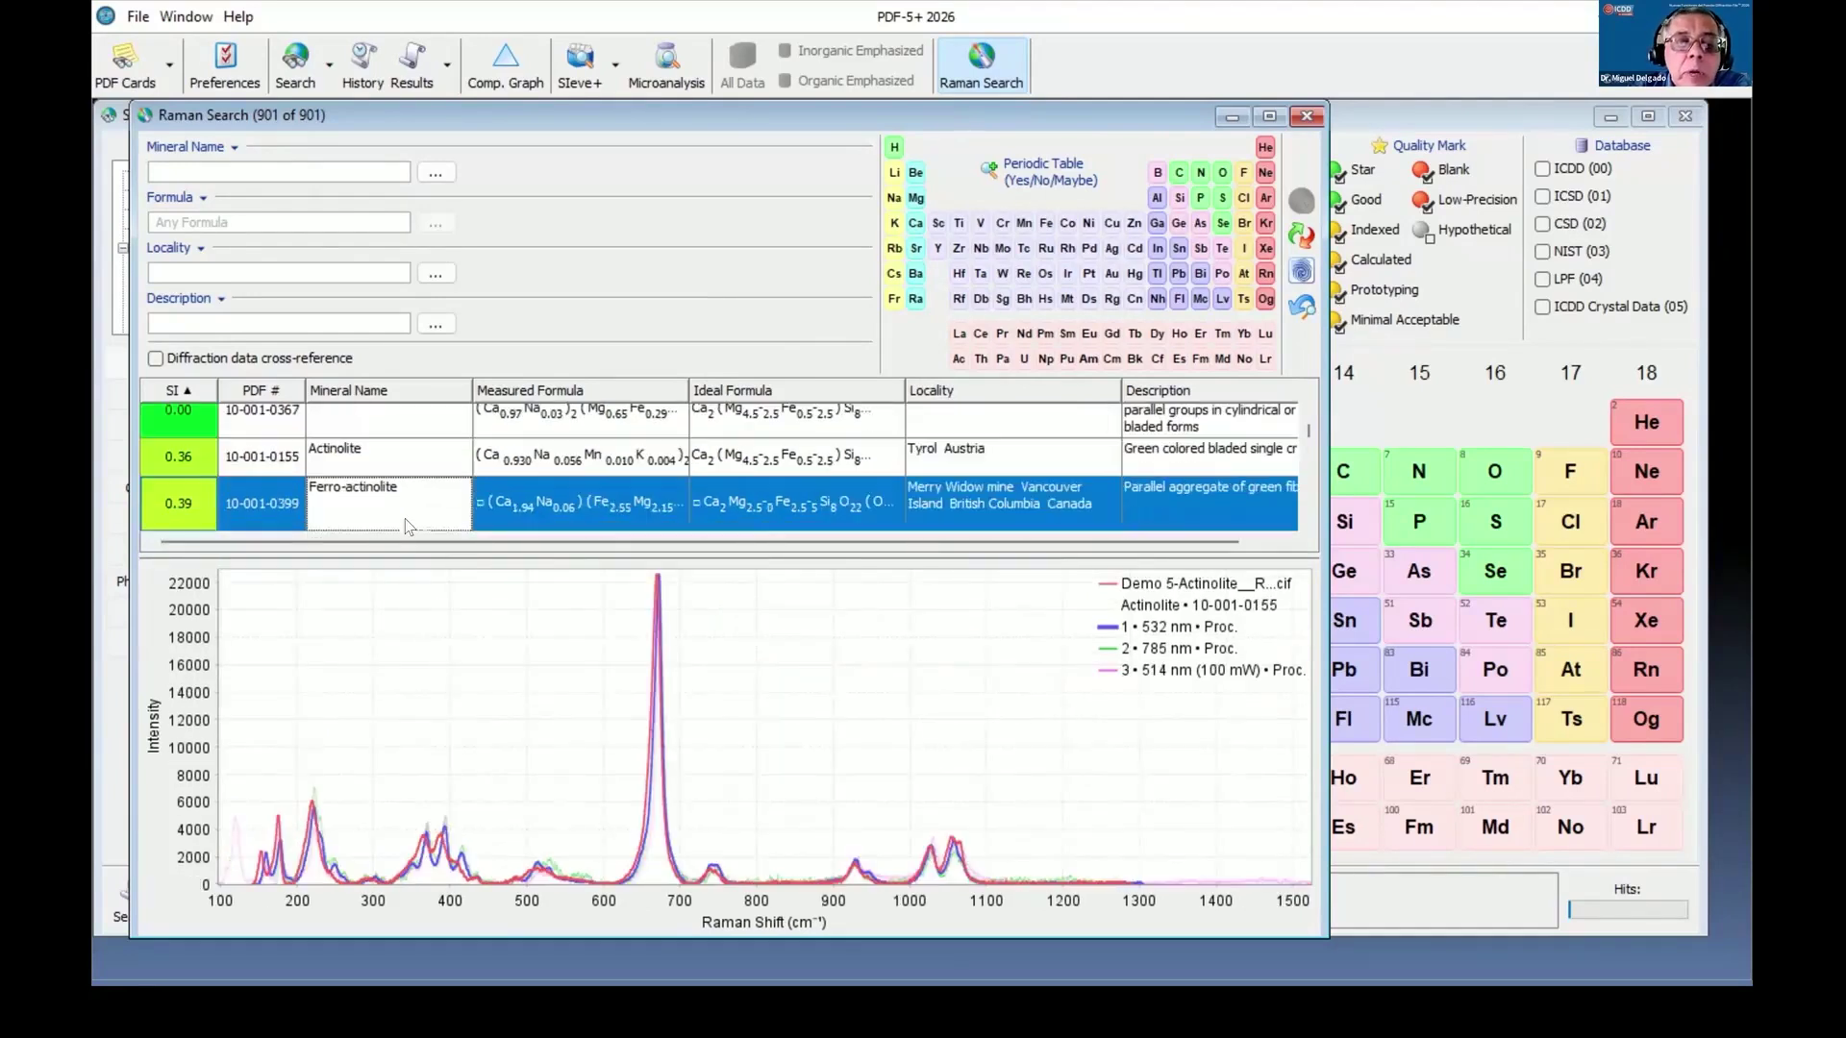
Inspect the main Ferro-actinolite peak near 670 cm⁻¹ up close, restore the full plot range and widen the Raman Search window.
click(717, 577)
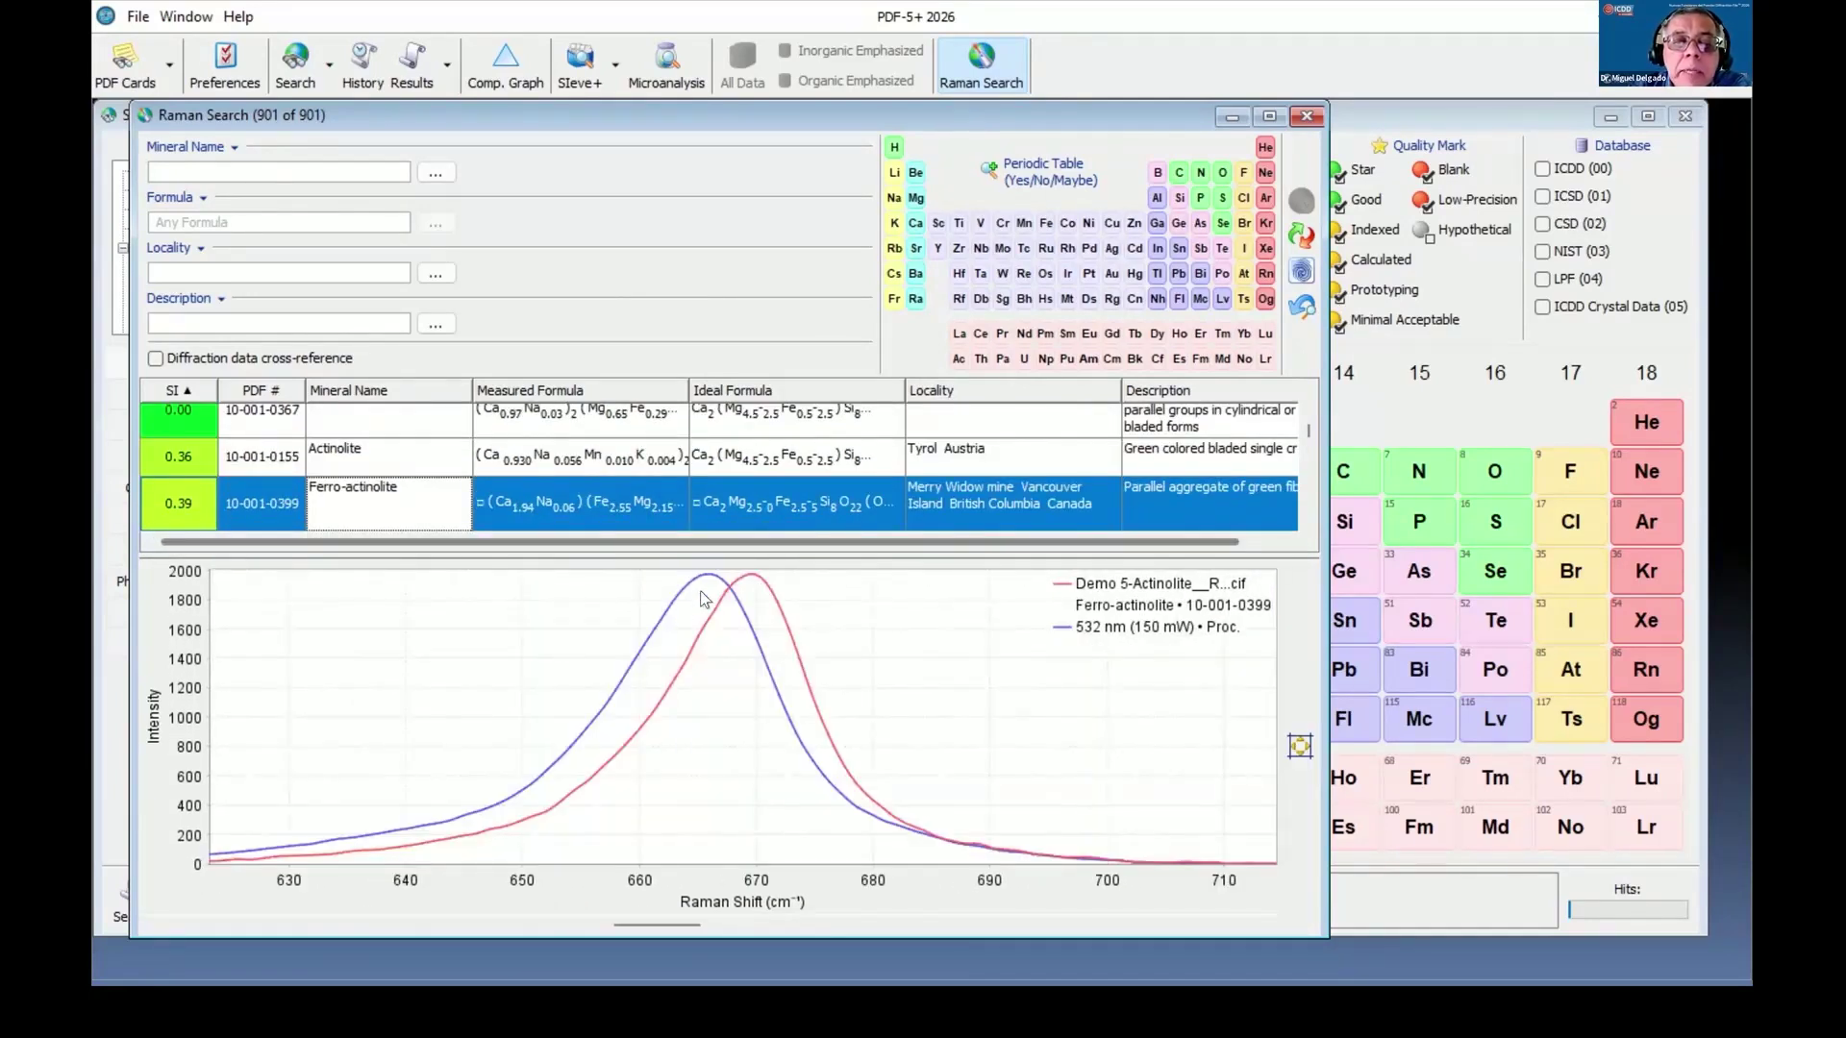
right_click(829, 626)
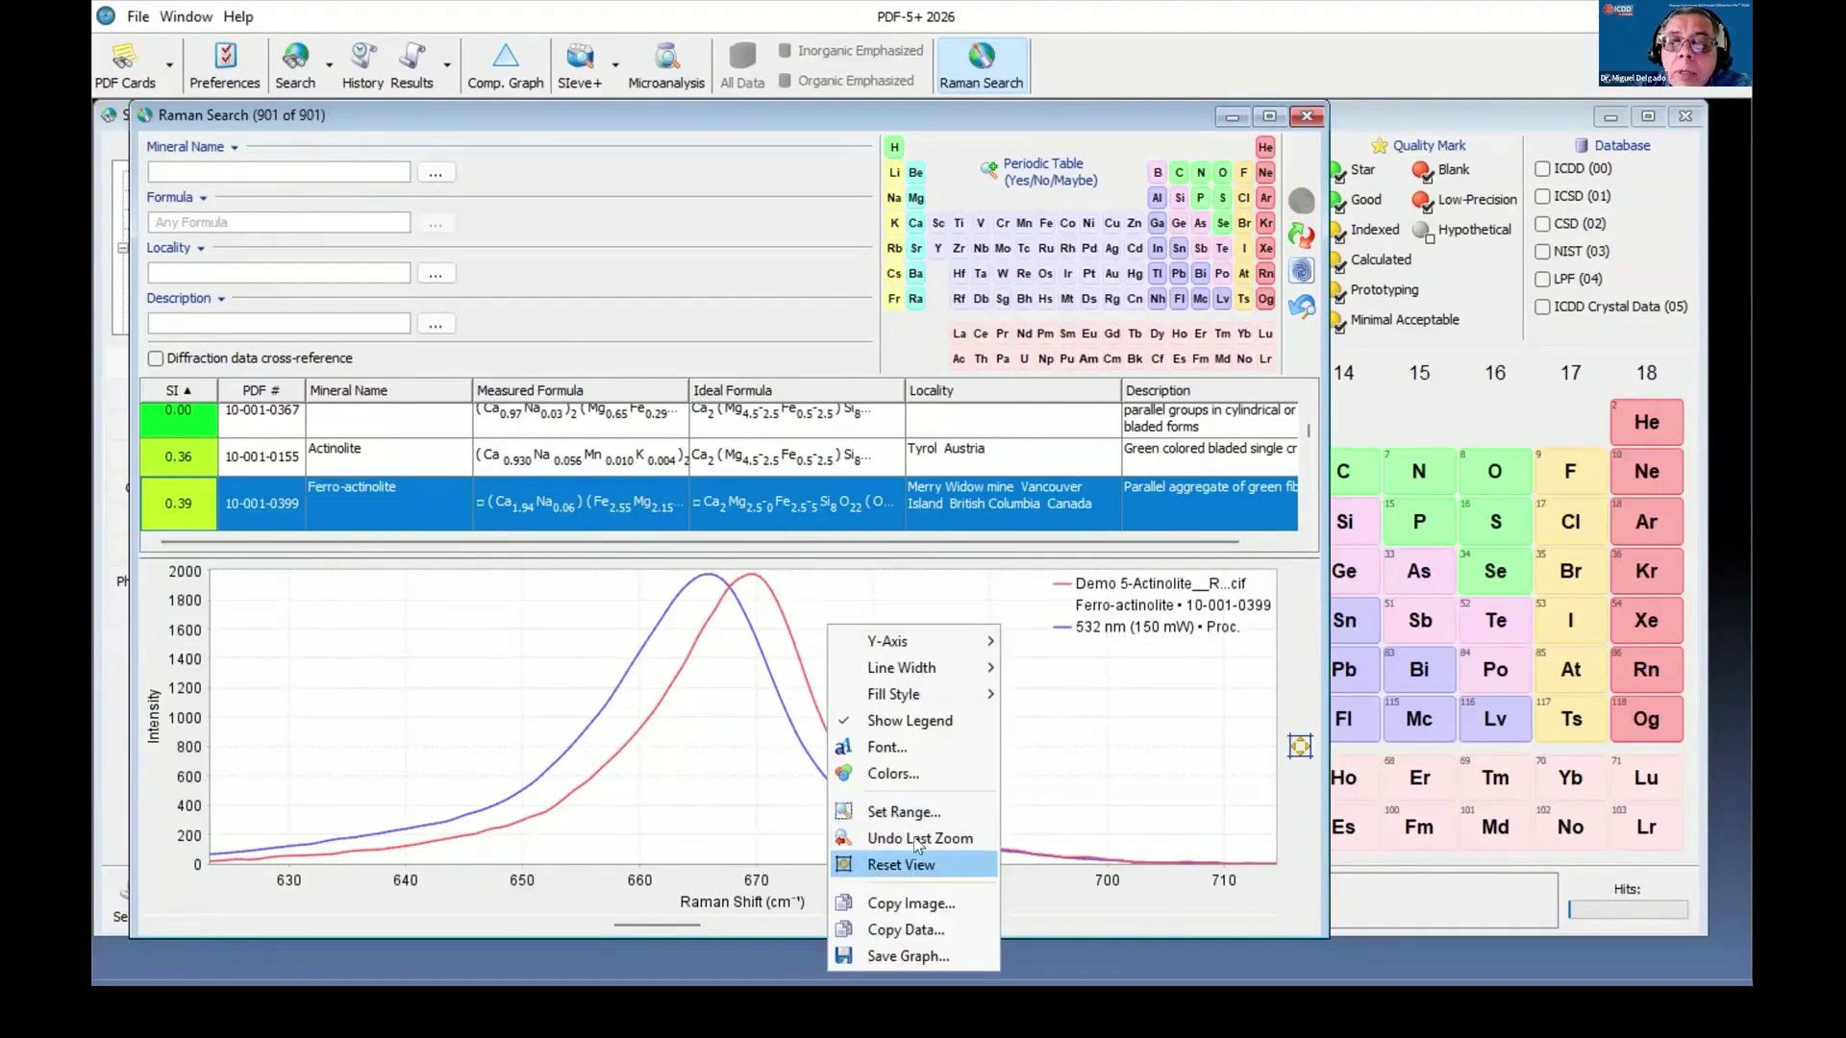
click(876, 866)
drag(1324, 419, 1512, 428)
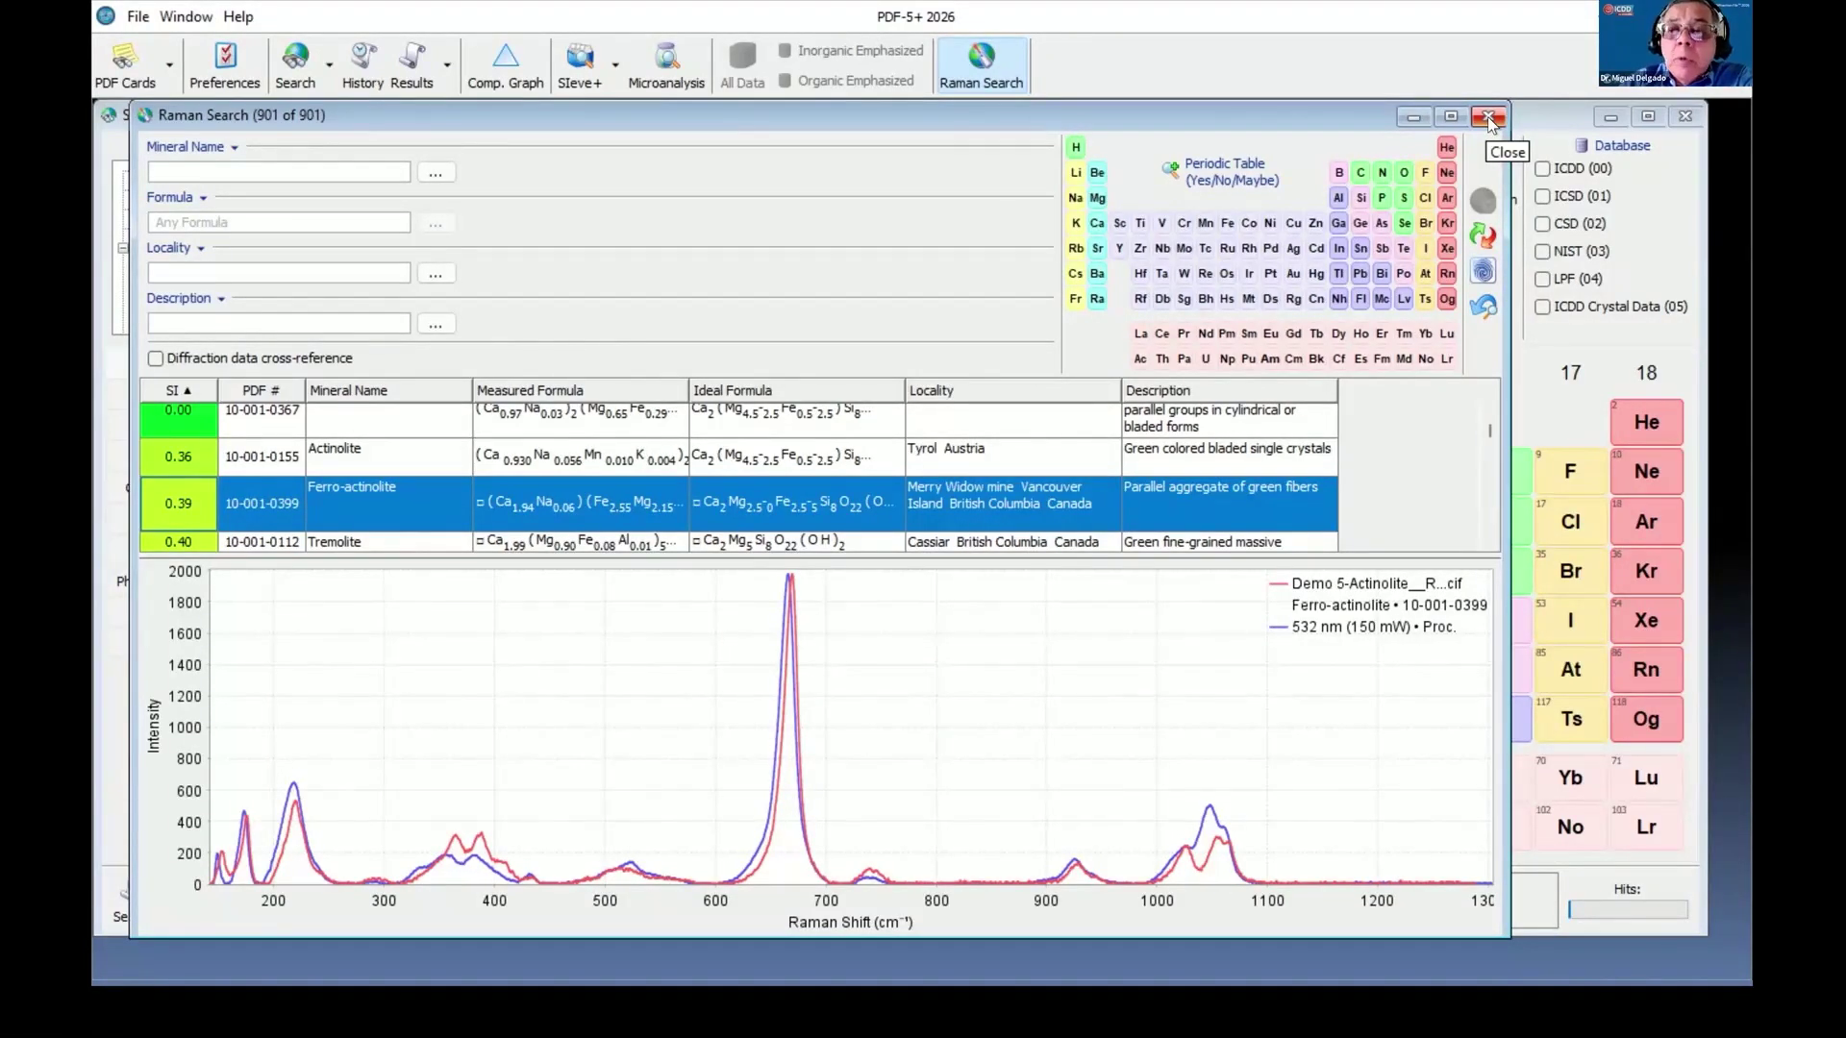
Close the Raman Search and Search windows and switch to the slide presentation.
click(1582, 118)
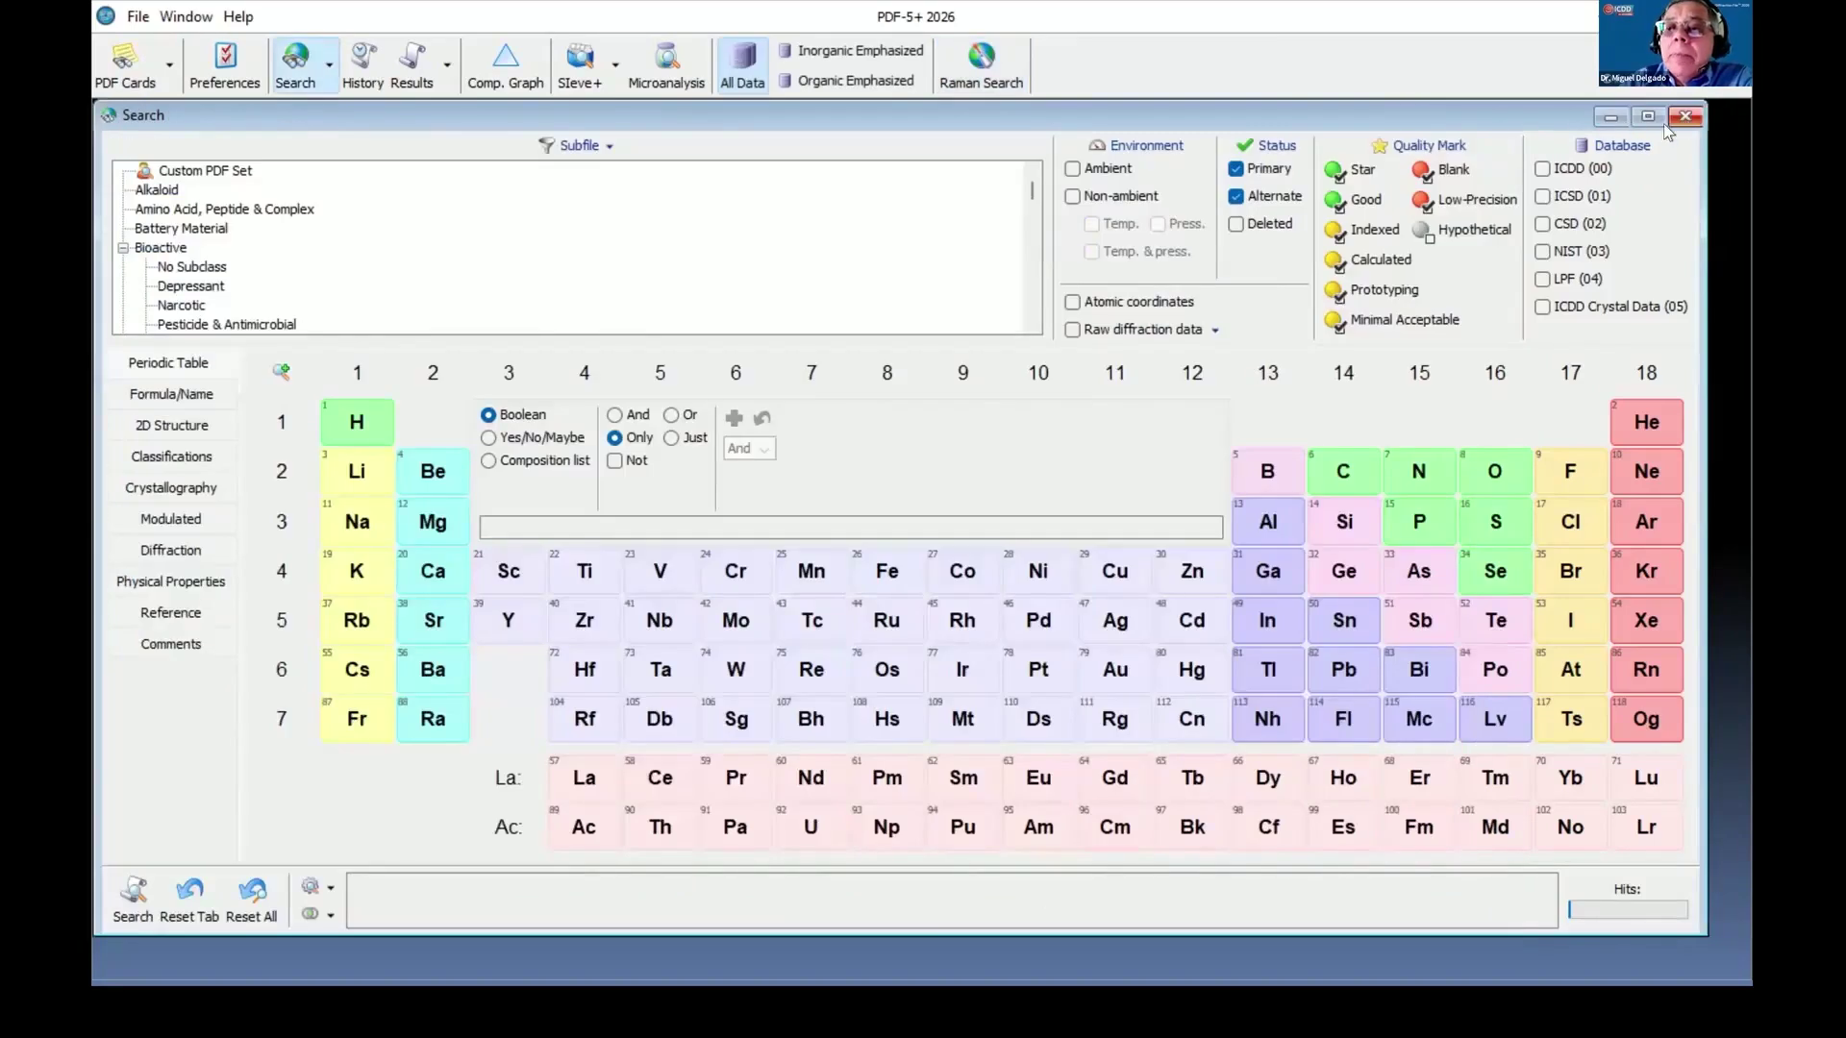
click(1685, 116)
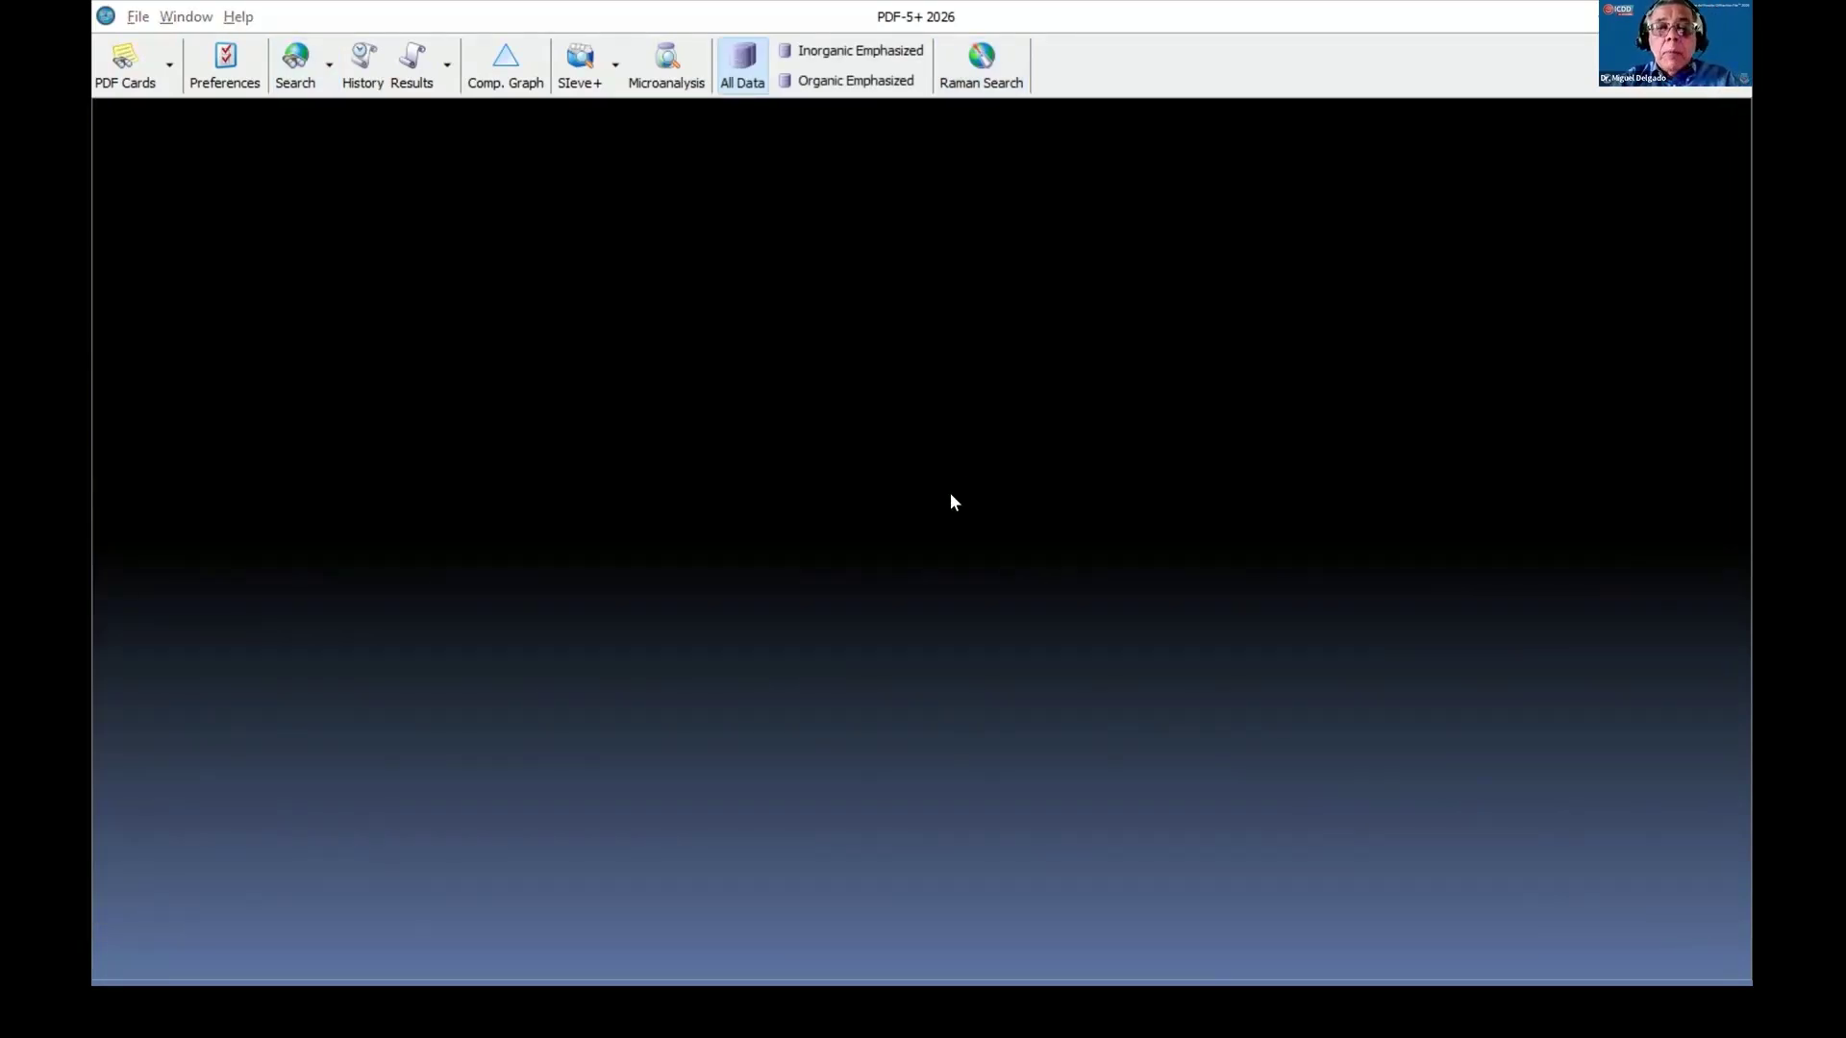
key(alt+Tab)
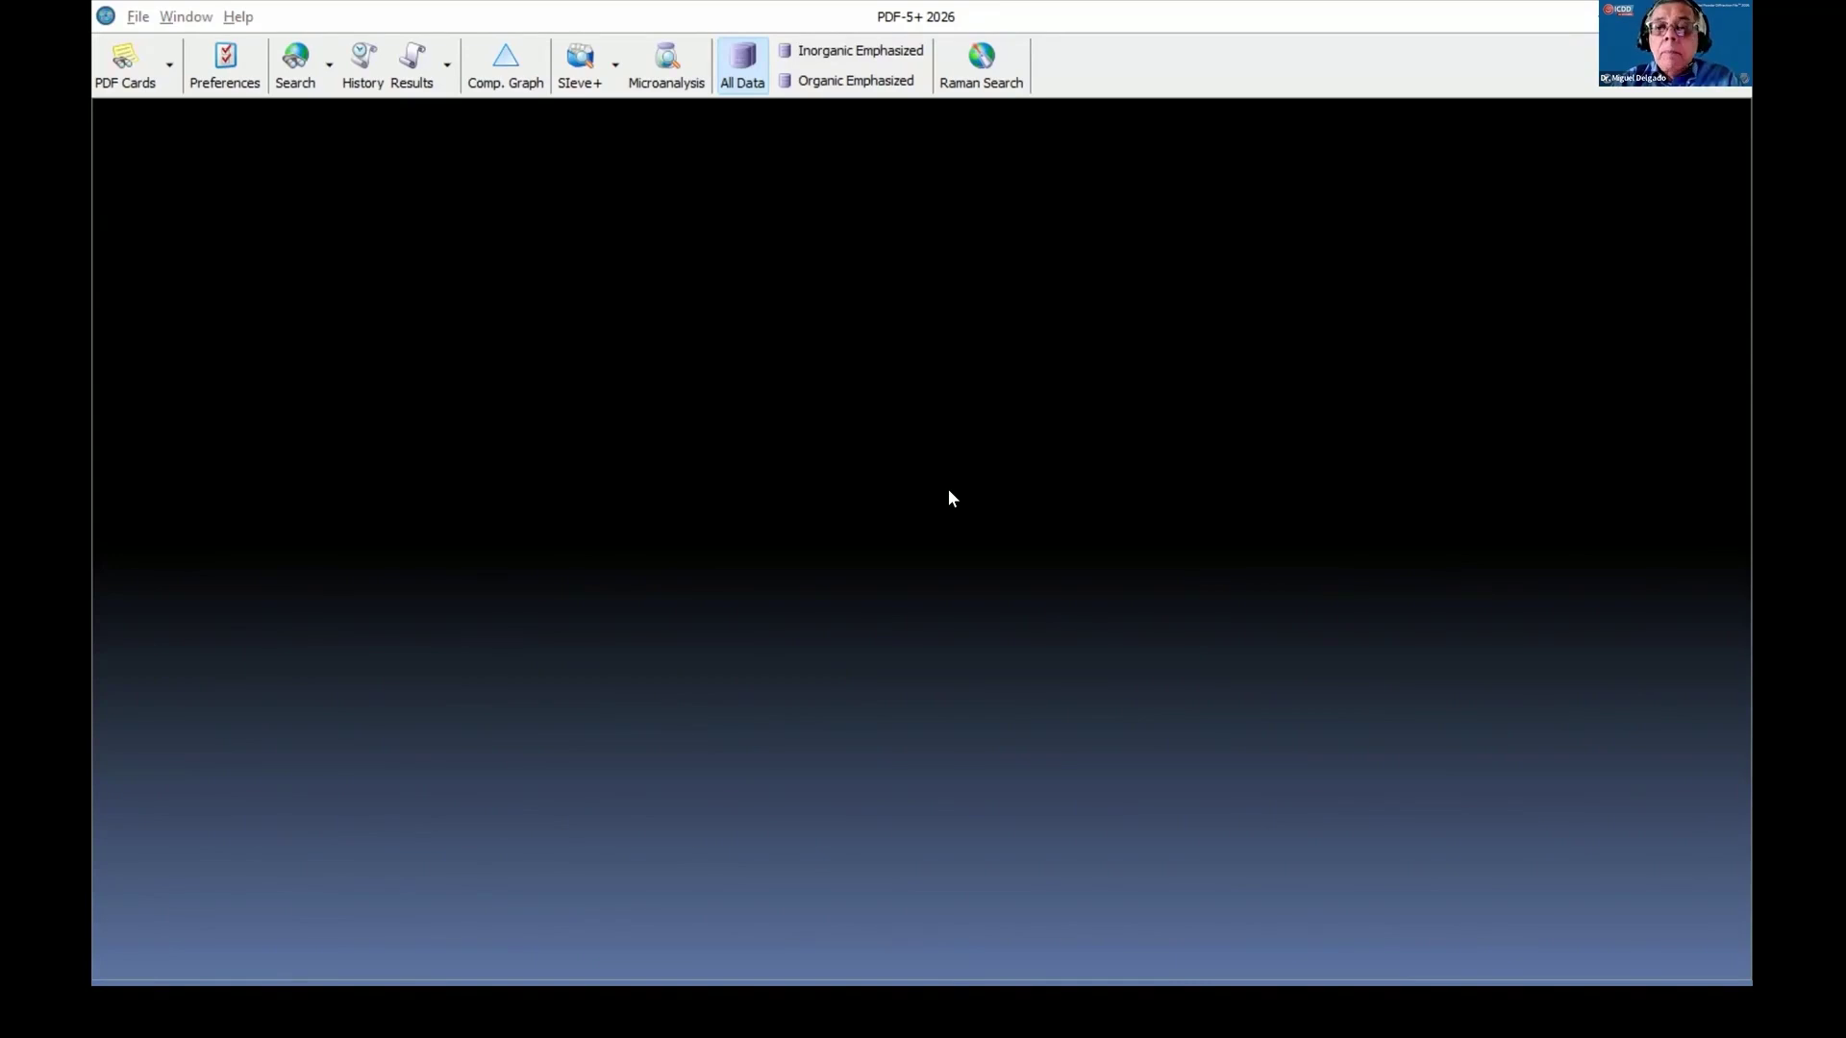
key(alt+Tab)
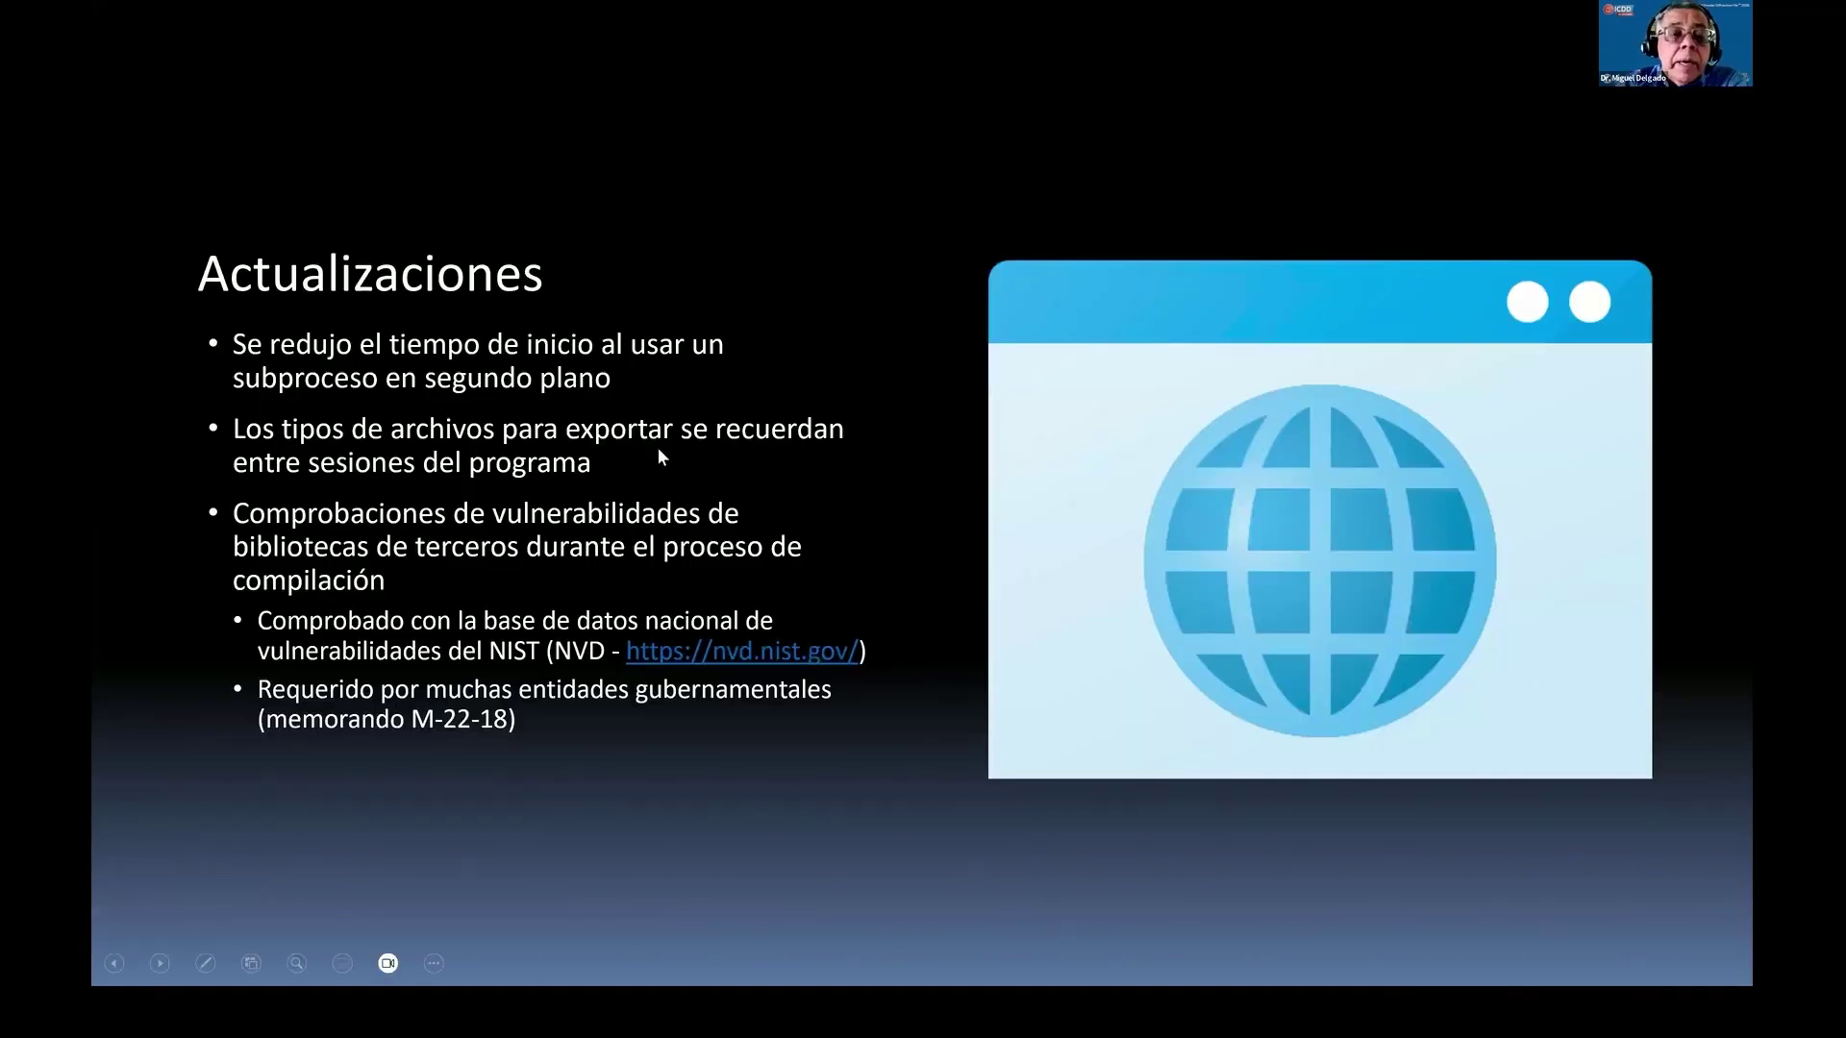